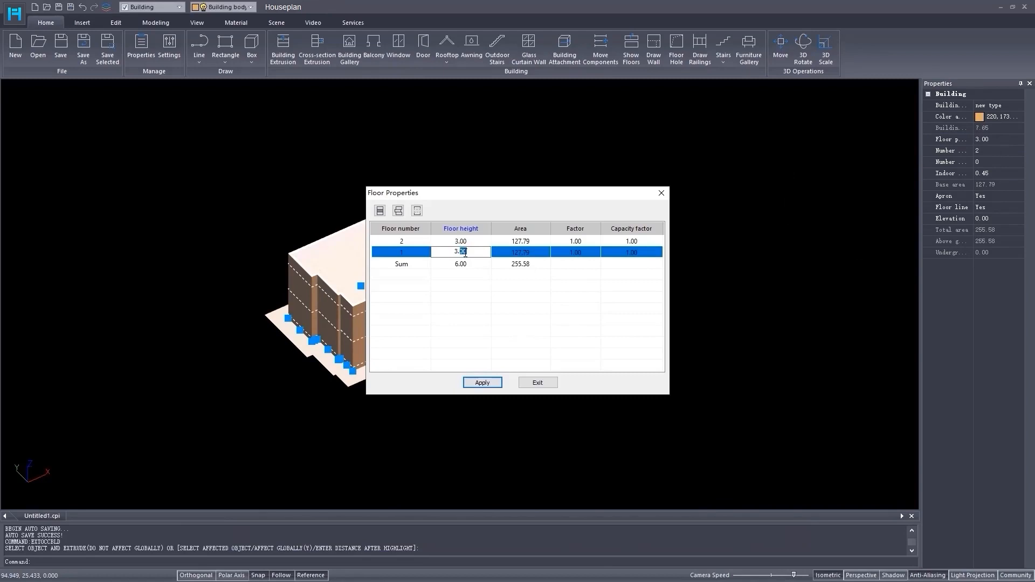
Set the floor heights to 3.74 for floor 1 and 3.10 for floor 2 and apply them to the building
{"action": "type", "text": "74"}
{"action": "left_click", "coordinate": [465, 241]}
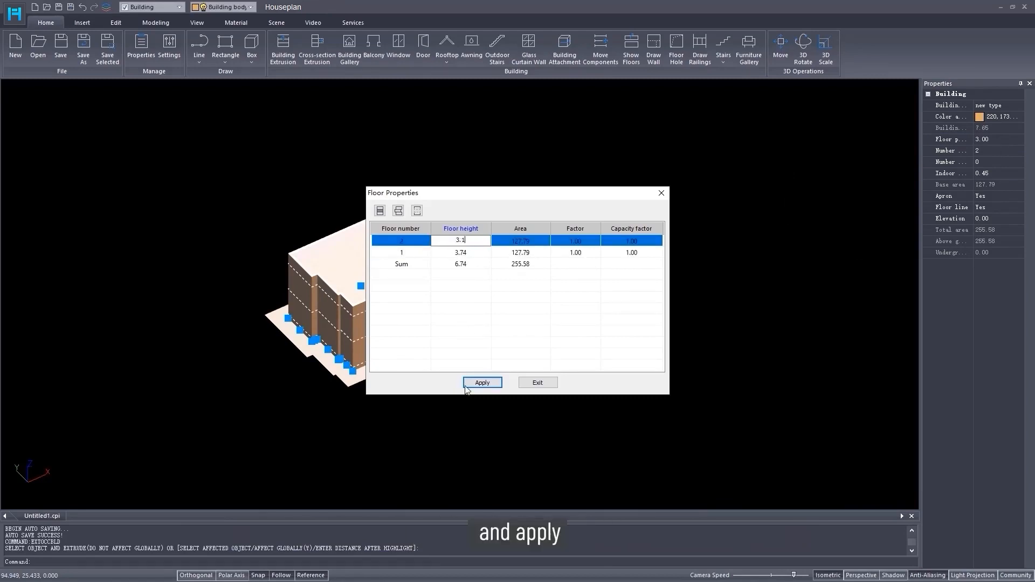
{"action": "left_click", "coordinate": [482, 382]}
{"action": "left_click", "coordinate": [533, 324]}
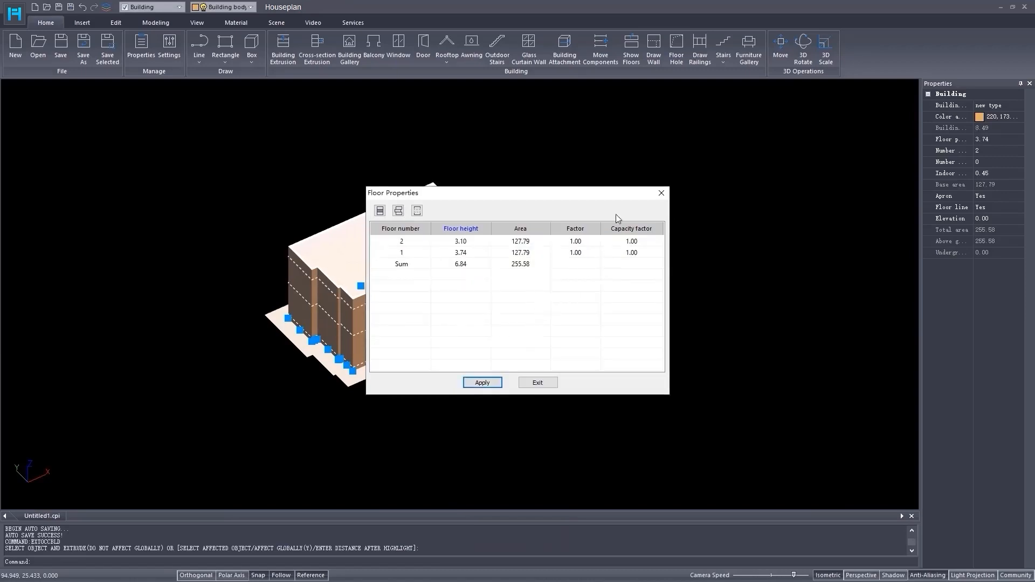
{"action": "left_click", "coordinate": [660, 194]}
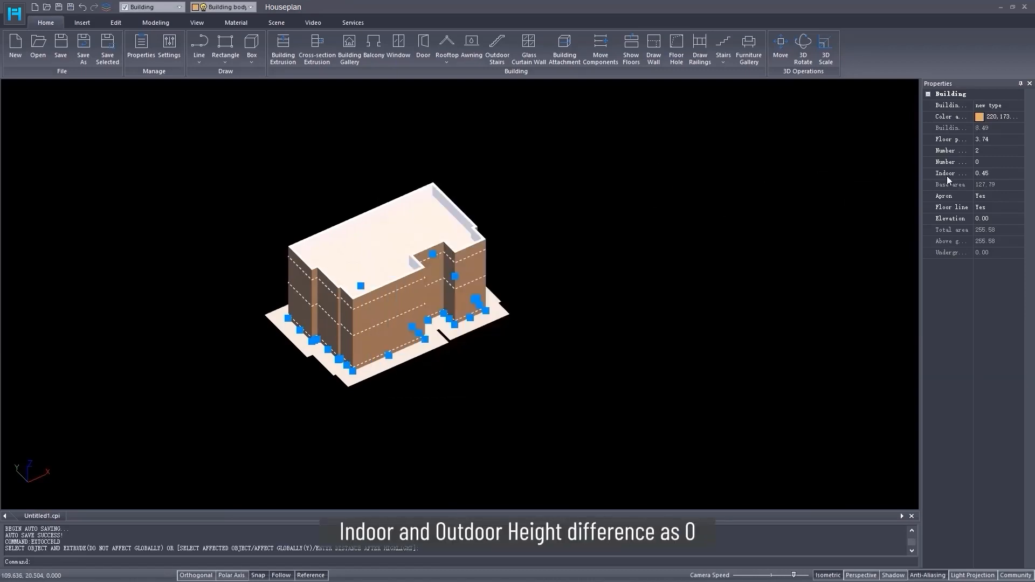
Set the building's indoor and outdoor height difference to 0 and its Apron to No
{"action": "left_click", "coordinate": [992, 173]}
{"action": "type", "text": "0"}
{"action": "key", "text": "Return"}
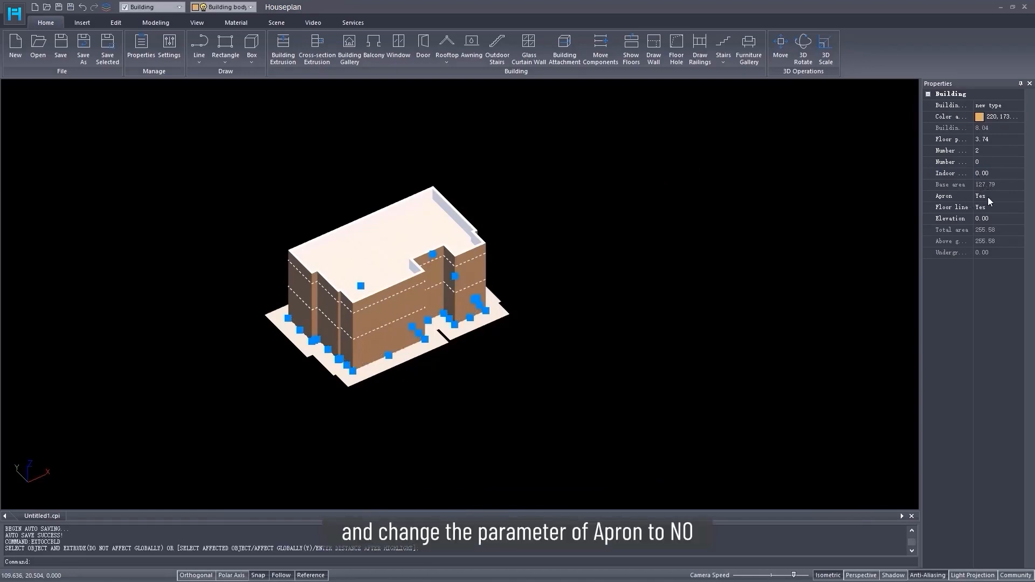
{"action": "left_click", "coordinate": [989, 196]}
{"action": "left_click", "coordinate": [1020, 196]}
{"action": "left_click", "coordinate": [999, 214]}
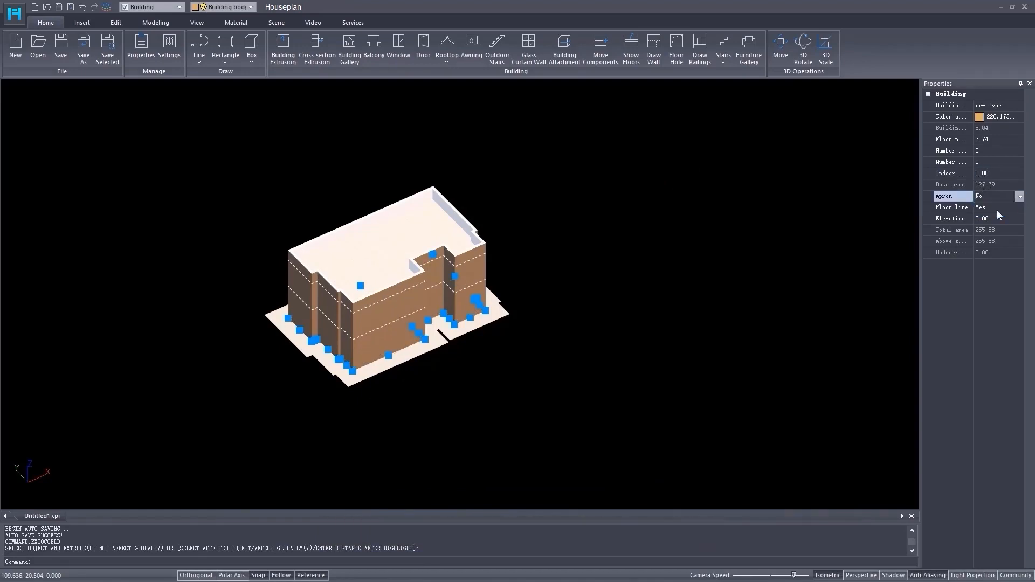
{"action": "key", "text": "Escape"}
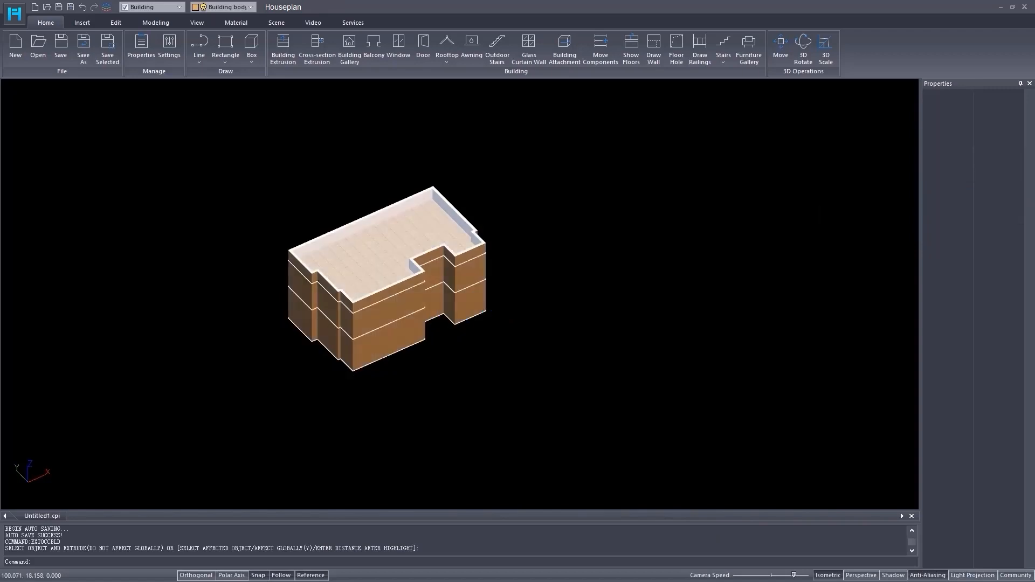
Delete the crenelated parapet on the building's roof
{"action": "left_click", "coordinate": [396, 235]}
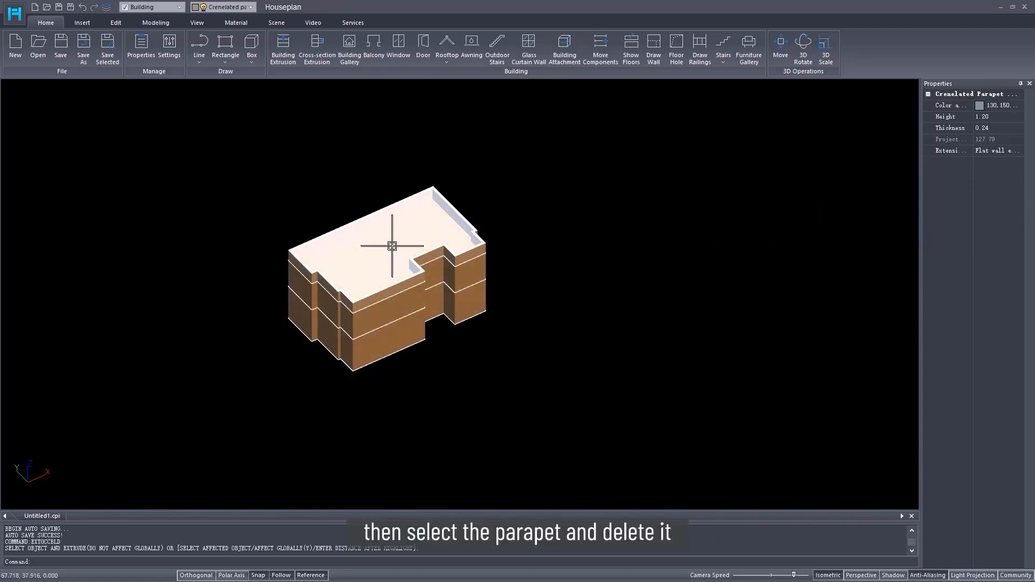
{"action": "key", "text": "Delete"}
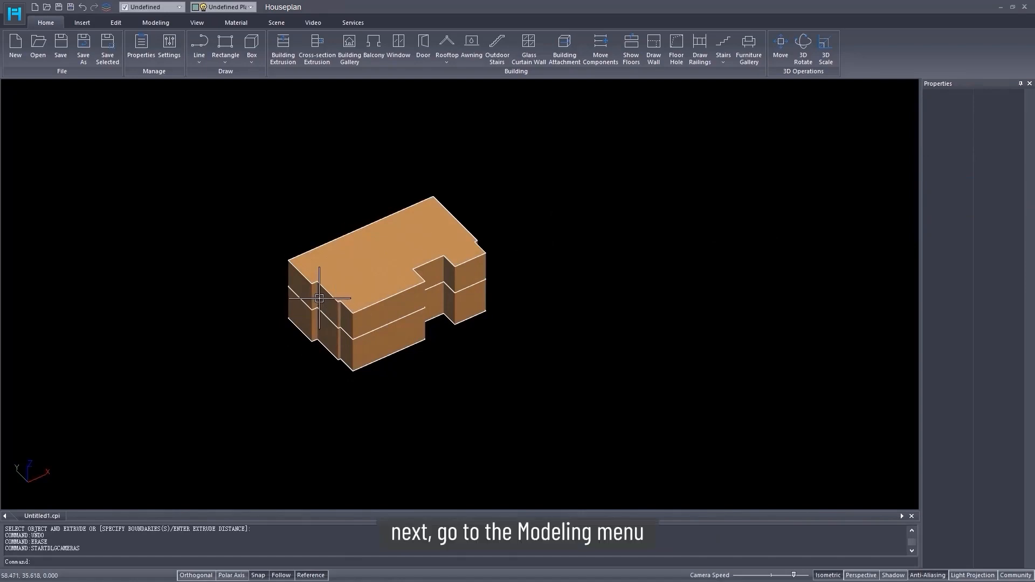
Extract the narrow, full-height side face of the projecting end wall as a single plane
{"action": "scroll", "coordinate": [319, 298], "scroll_direction": "up", "scroll_amount": 2}
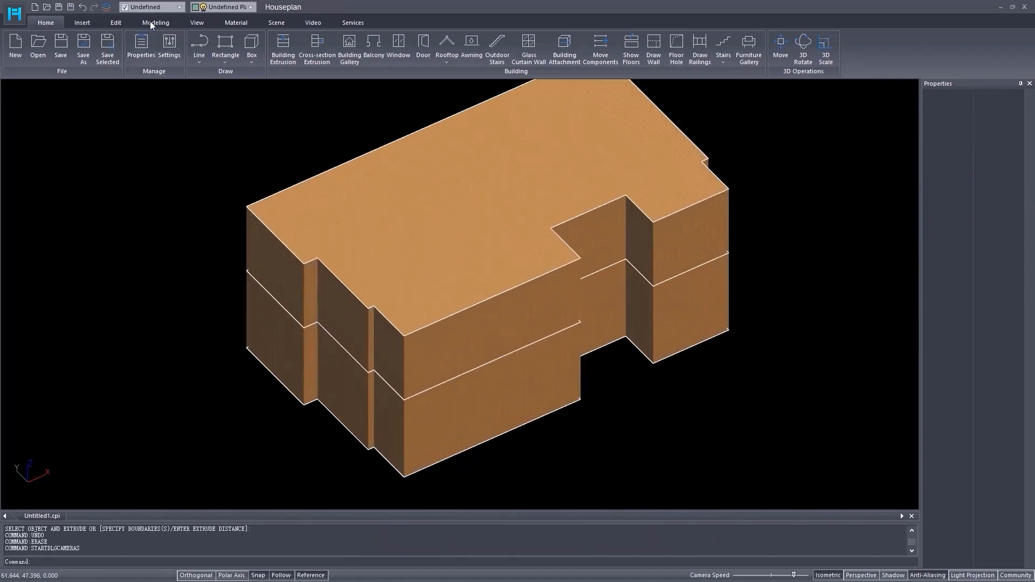
{"action": "left_click", "coordinate": [150, 23]}
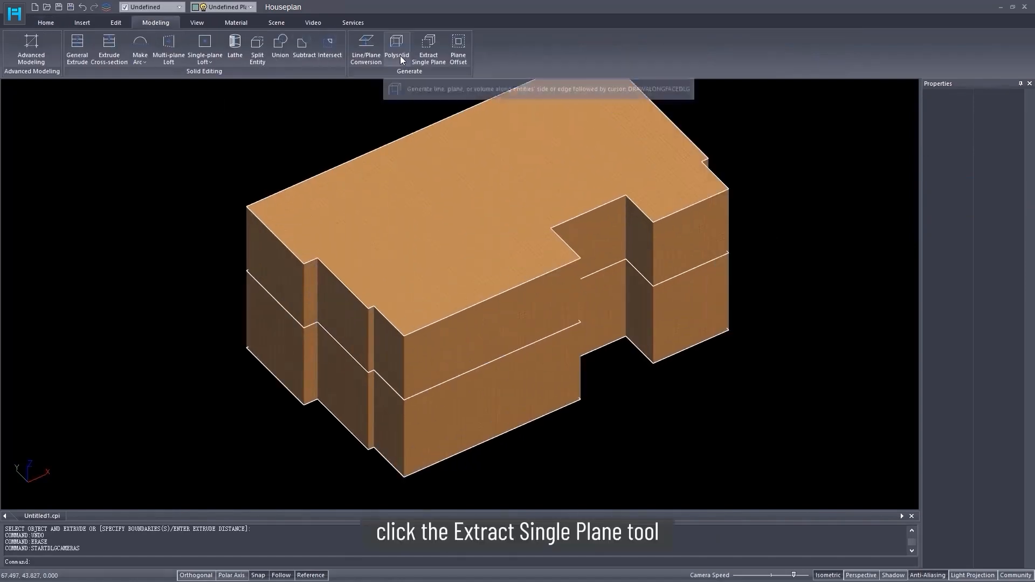
{"action": "left_click", "coordinate": [419, 50]}
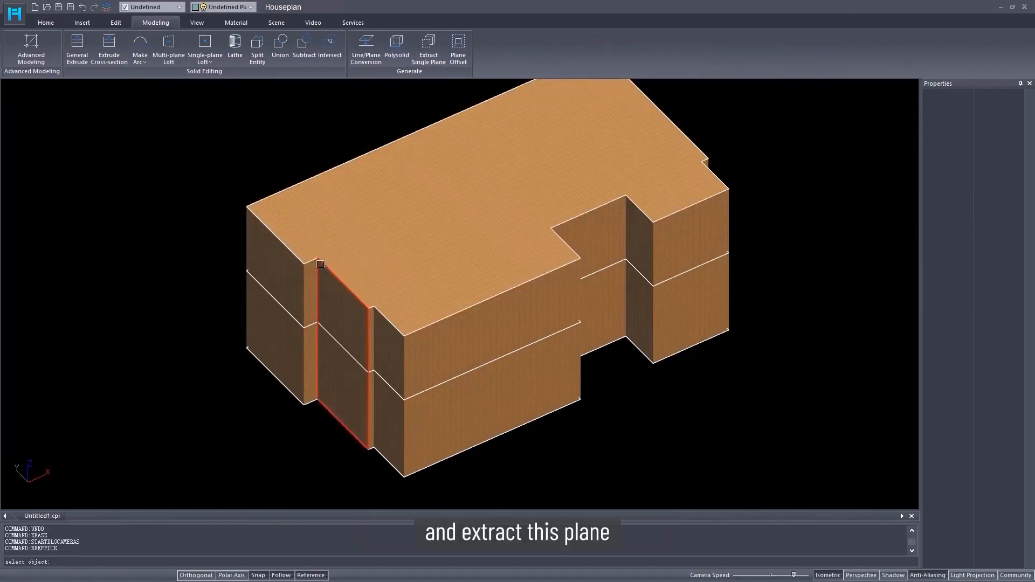
{"action": "left_click", "coordinate": [310, 302]}
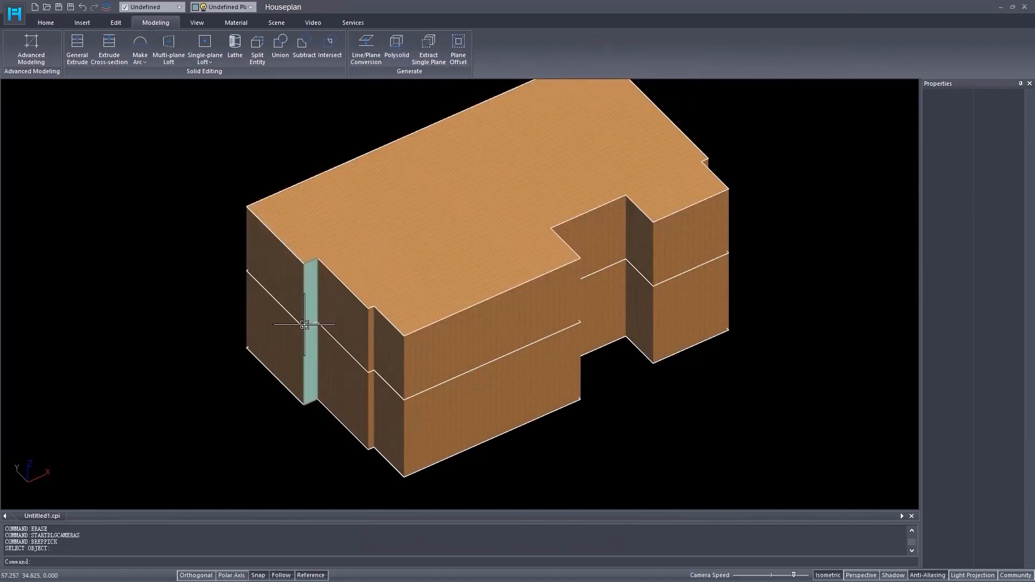
Split the extracted plane with a slanted cut just below the floor line and delete its lower part
{"action": "scroll", "coordinate": [304, 324], "scroll_direction": "up", "scroll_amount": 1}
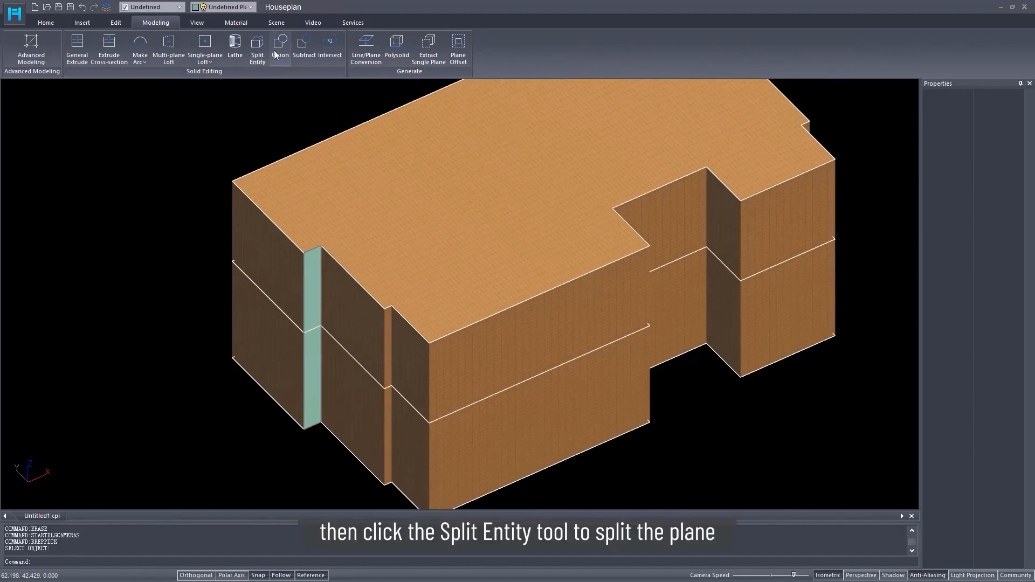
{"action": "left_click", "coordinate": [254, 56]}
{"action": "left_click", "coordinate": [310, 282]}
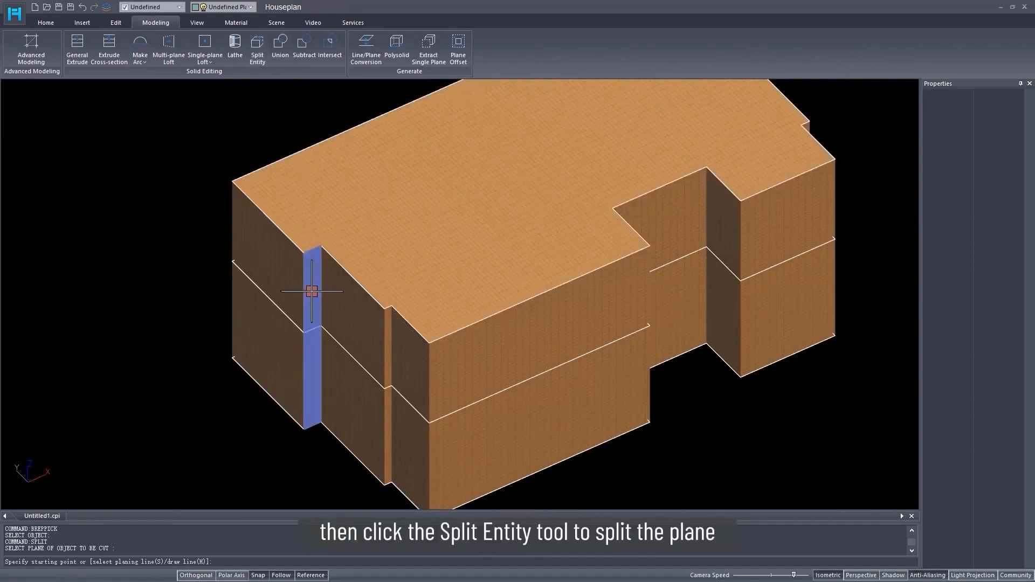
{"action": "scroll", "coordinate": [321, 333], "scroll_direction": "up", "scroll_amount": 3}
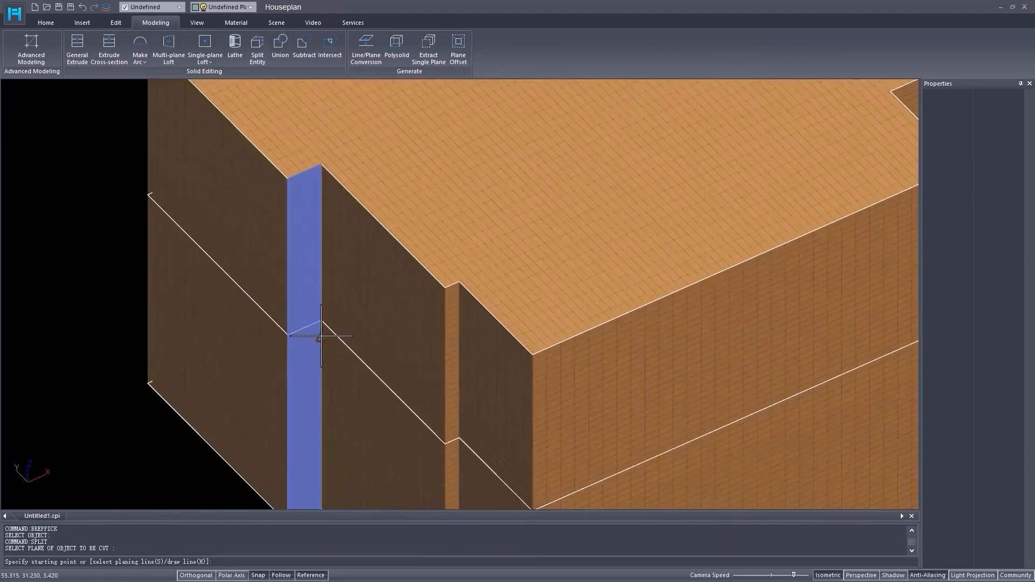
{"action": "left_click", "coordinate": [339, 253]}
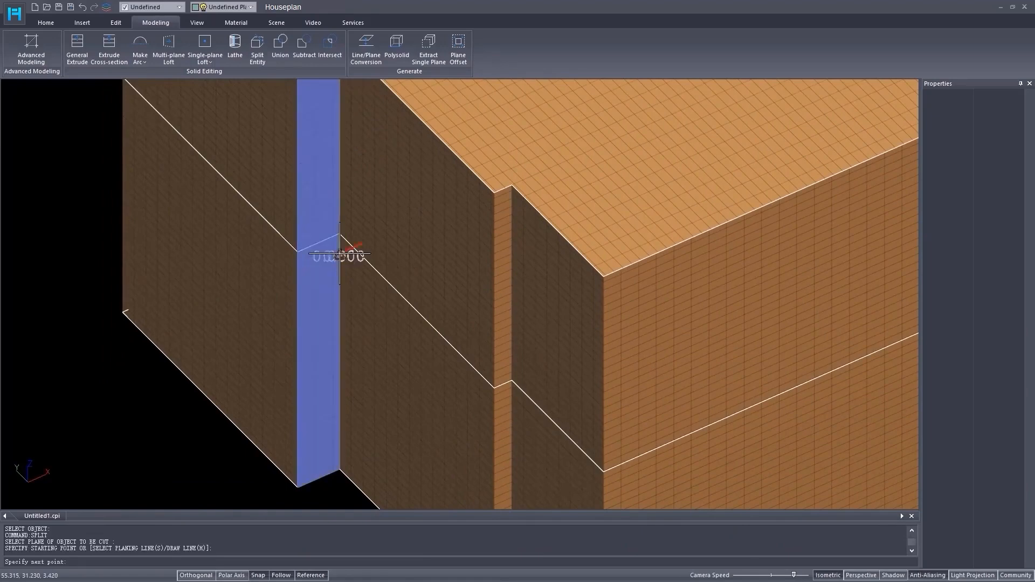
{"action": "left_click", "coordinate": [260, 329]}
{"action": "left_click", "coordinate": [323, 319]}
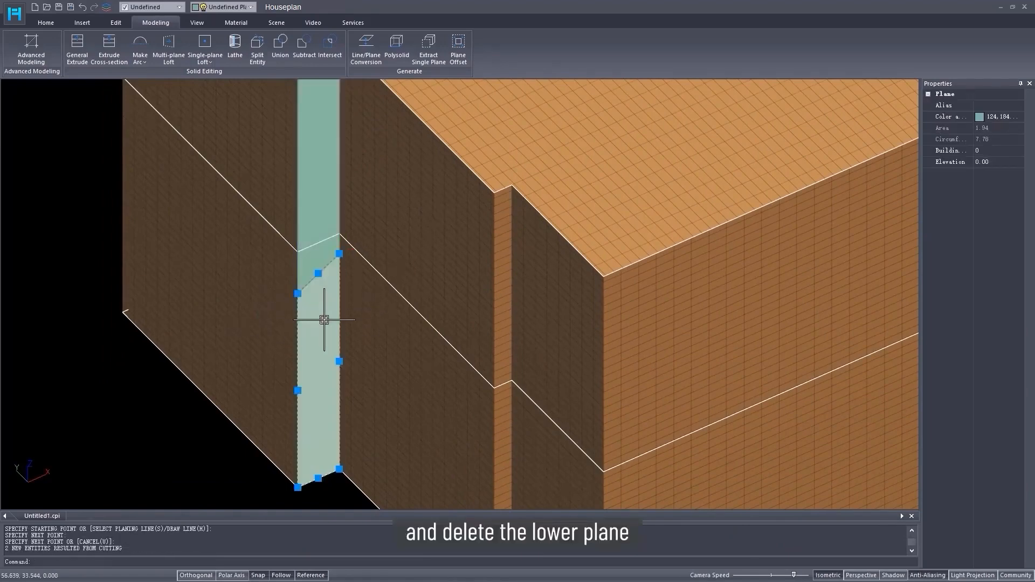
{"action": "key", "text": "Delete"}
Cut away the upper part of the projecting end wall by Cross-section Extrusion of the remaining plane, about 4.50 inward
{"action": "scroll", "coordinate": [327, 283], "scroll_direction": "down", "scroll_amount": 2}
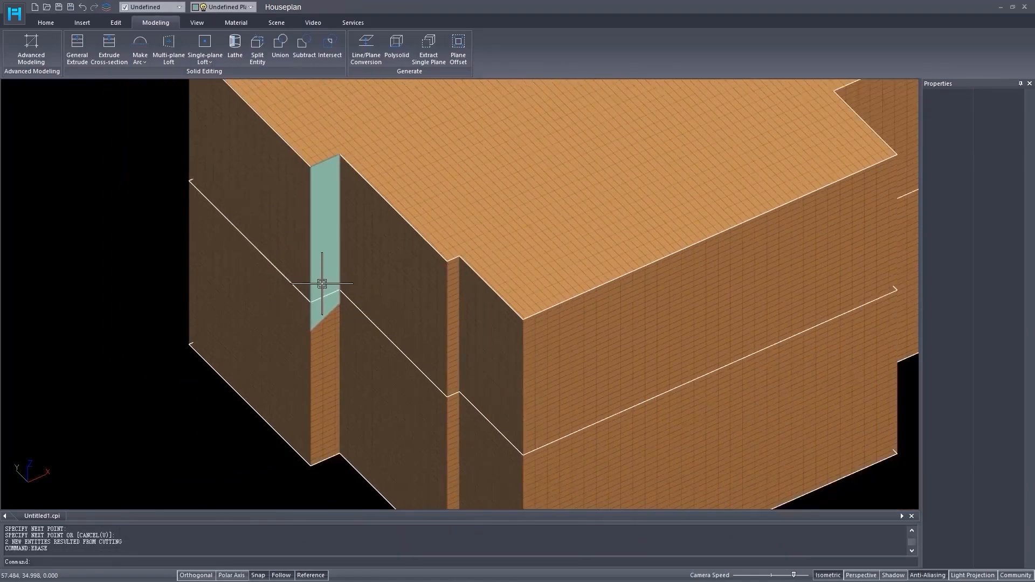
{"action": "left_click", "coordinate": [46, 23]}
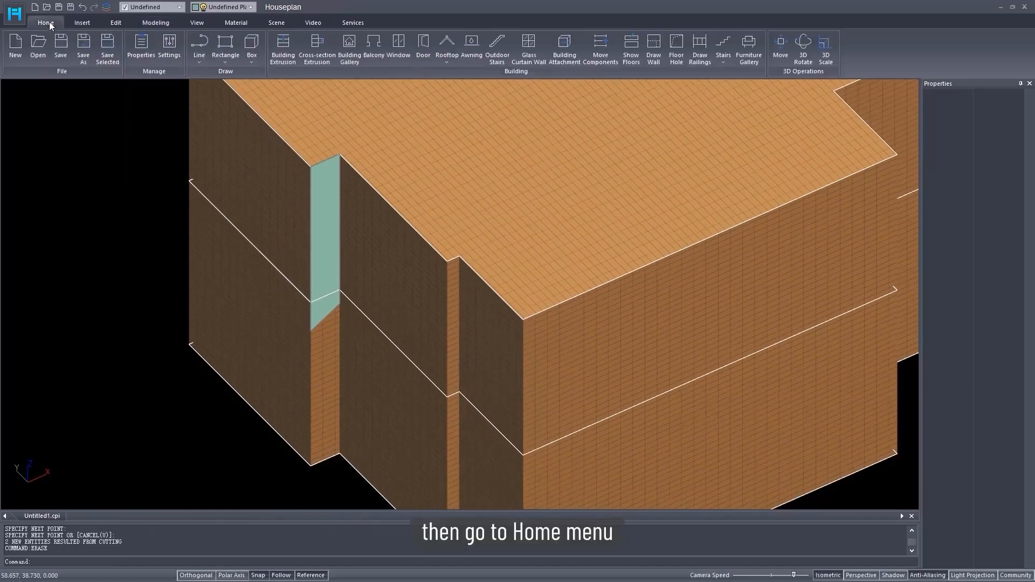
{"action": "left_click", "coordinate": [317, 46]}
{"action": "left_click", "coordinate": [328, 235]}
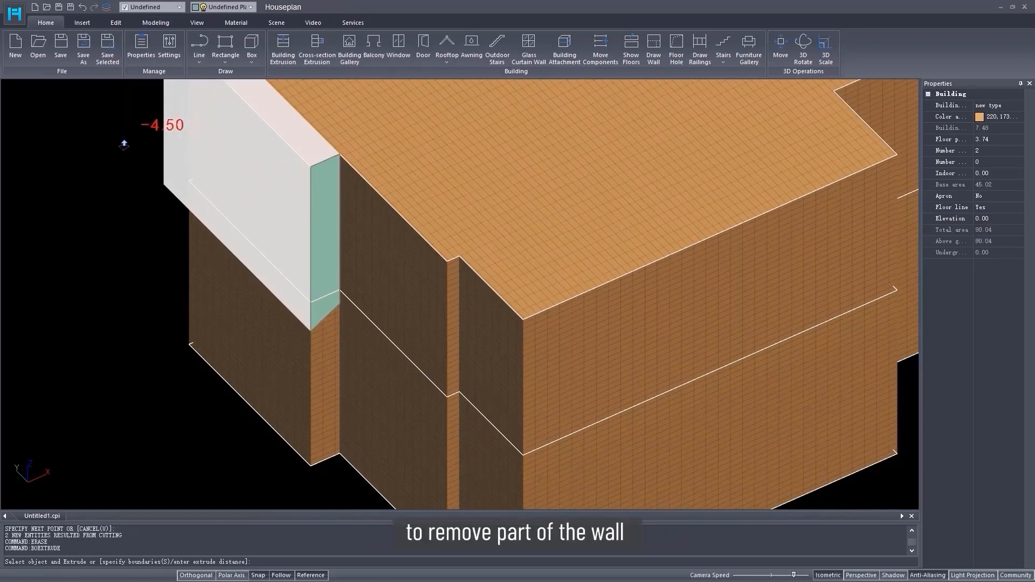
{"action": "left_click", "coordinate": [132, 175]}
{"action": "key", "text": "Escape"}
Draw a rectangle about 3.10 by 1.94 on the upper-floor long wall, starting at its roof corner and ending on the floor line
{"action": "middle_click_drag", "start_coordinate": [541, 290], "coordinate": [381, 234]}
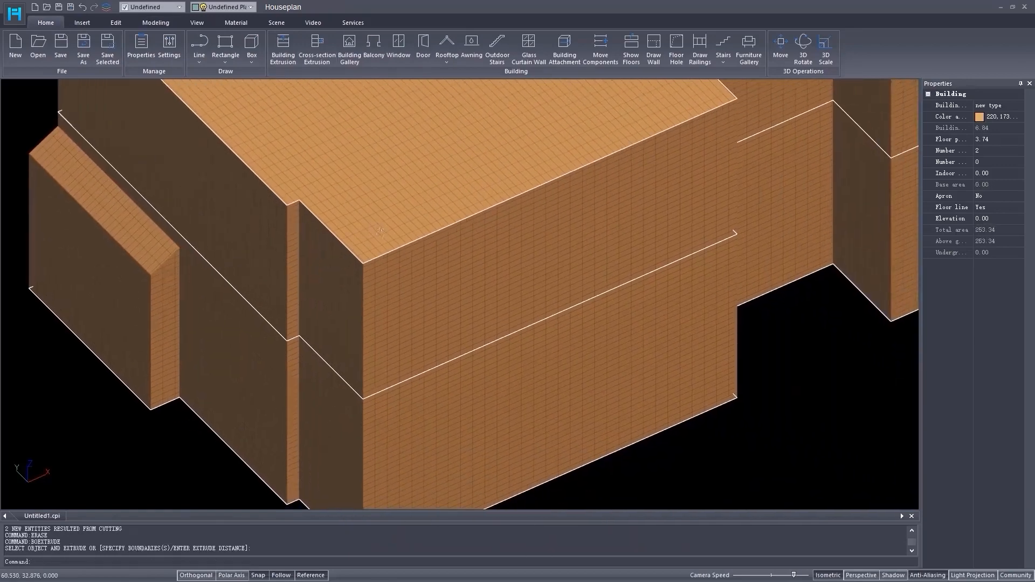
{"action": "type", "text": "REC"}
{"action": "key", "text": "Return"}
{"action": "left_click", "coordinate": [363, 262]}
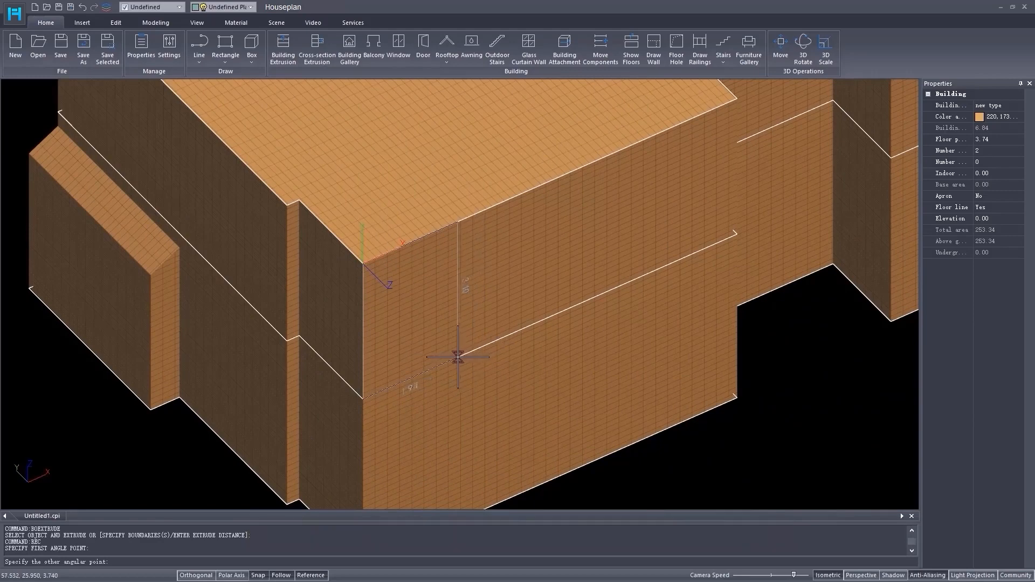
{"action": "left_click", "coordinate": [457, 357]}
Set the wall rectangle's width to 2.77
{"action": "left_click", "coordinate": [989, 140]}
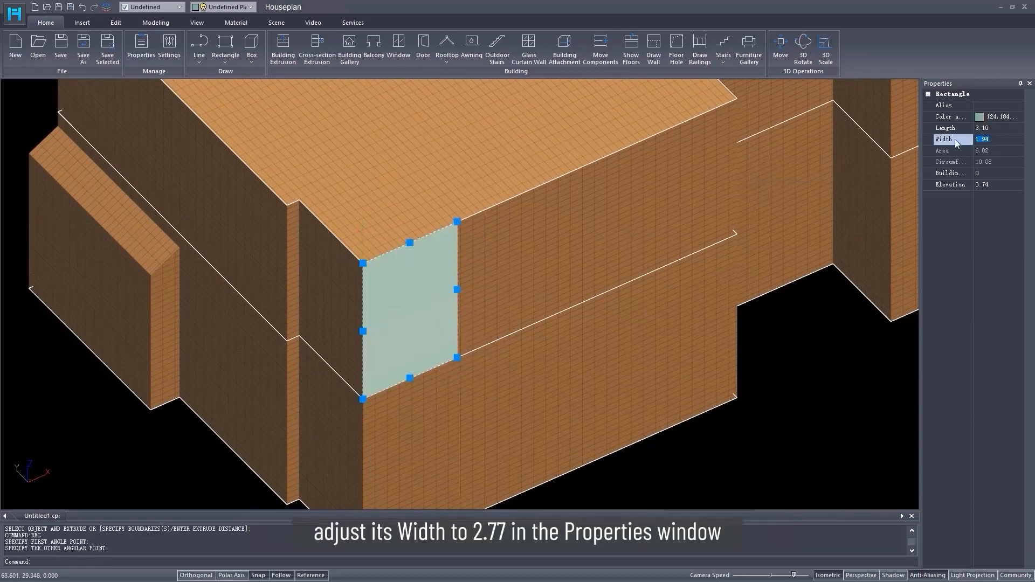
{"action": "type", "text": "2.77"}
{"action": "key", "text": "Return"}
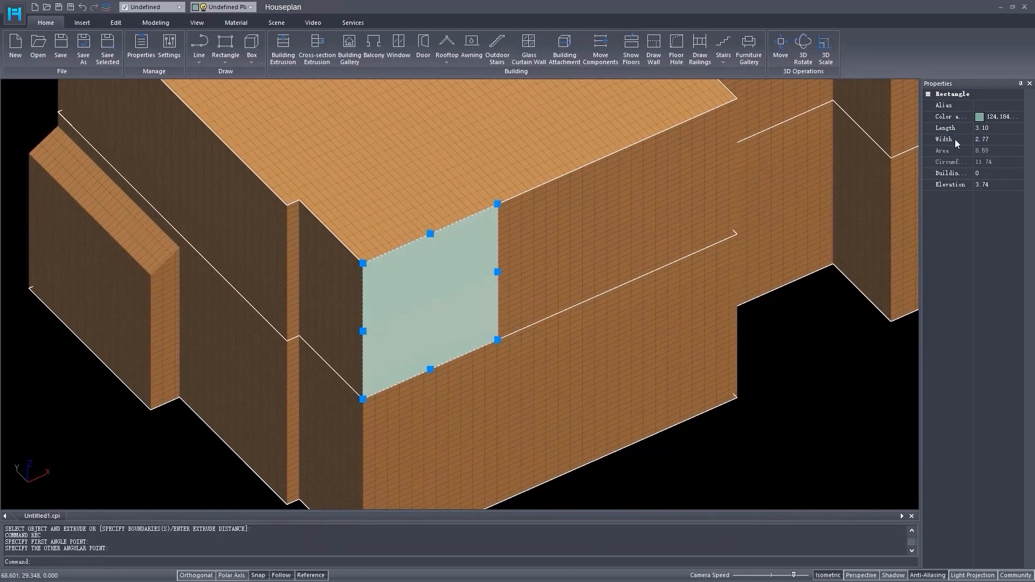
Remove the upper-floor corner block by Cross-section Extrusion of the rectangle, 1.96 inward to the adjacent recess
{"action": "left_click", "coordinate": [320, 53]}
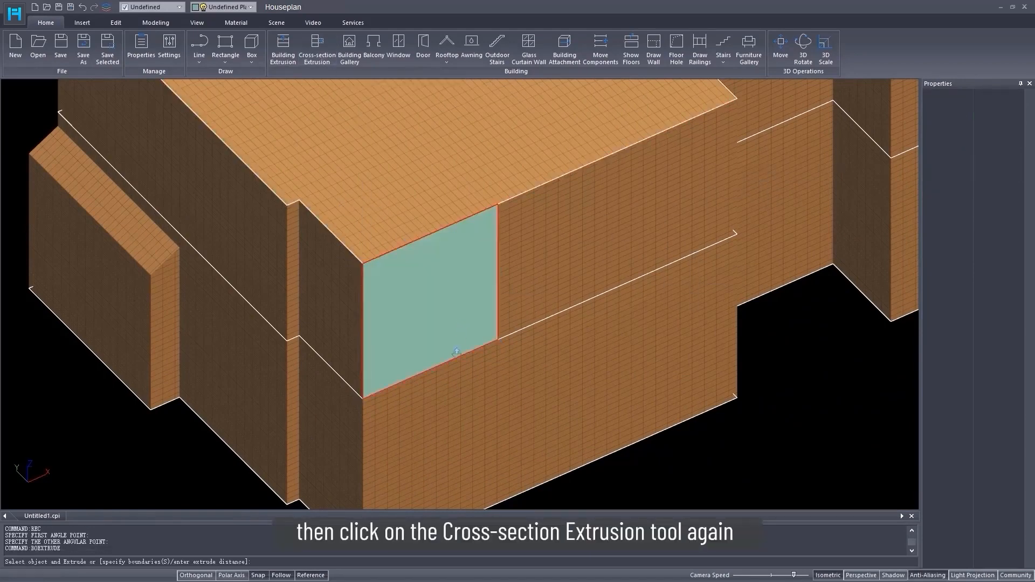
{"action": "left_click", "coordinate": [416, 324]}
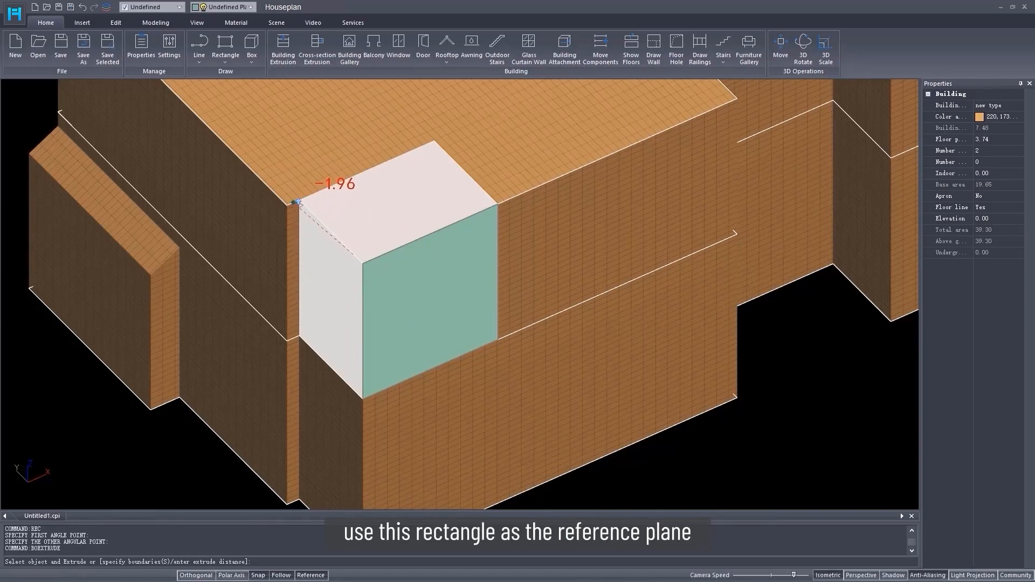
{"action": "left_click", "coordinate": [398, 259]}
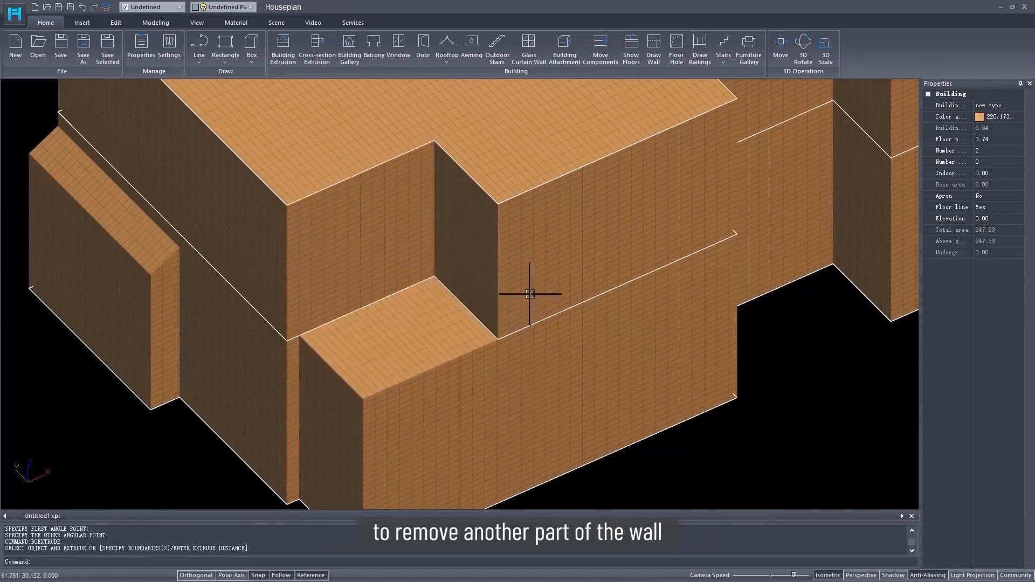
Draw a full-height rectangle about 6.84 by 0.9 at the outer corner of the building's other end wall
{"action": "middle_click_drag", "start_coordinate": [531, 293], "coordinate": [281, 276]}
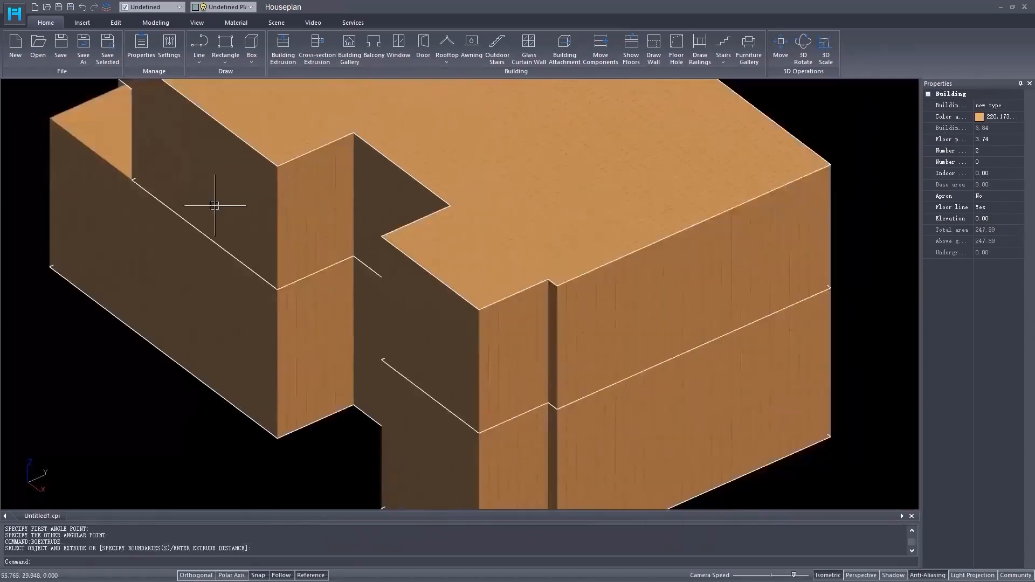
{"action": "scroll", "coordinate": [215, 204], "scroll_direction": "up", "scroll_amount": 3}
{"action": "middle_click_drag", "start_coordinate": [215, 203], "coordinate": [444, 316]}
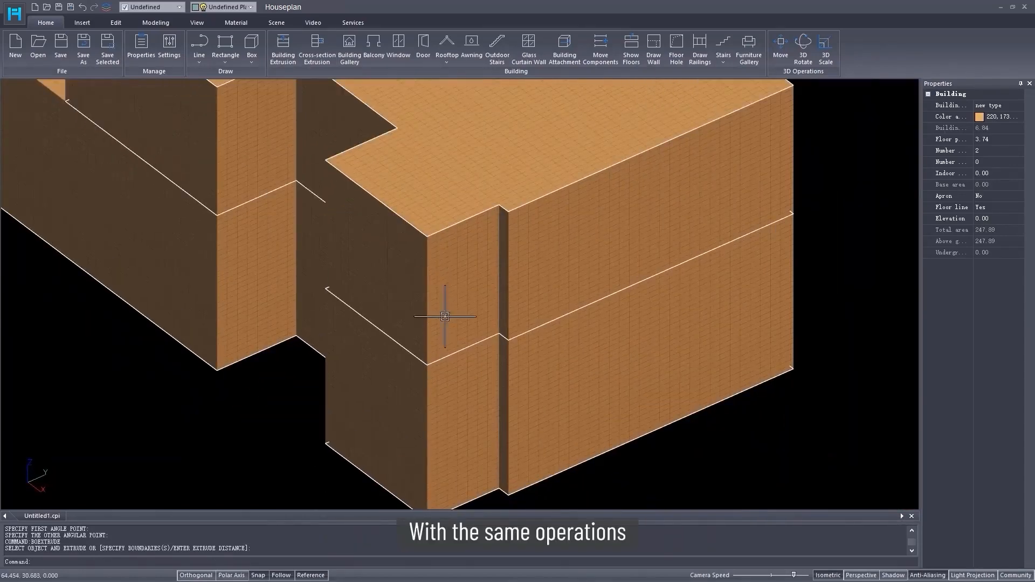
{"action": "type", "text": "rec"}
{"action": "key", "text": "Return"}
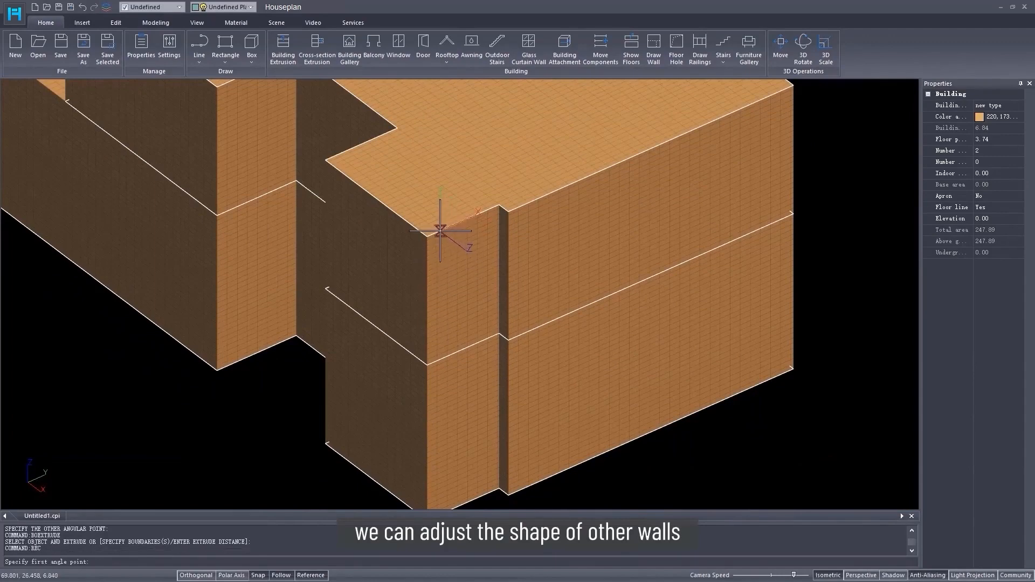
{"action": "left_click", "coordinate": [434, 232]}
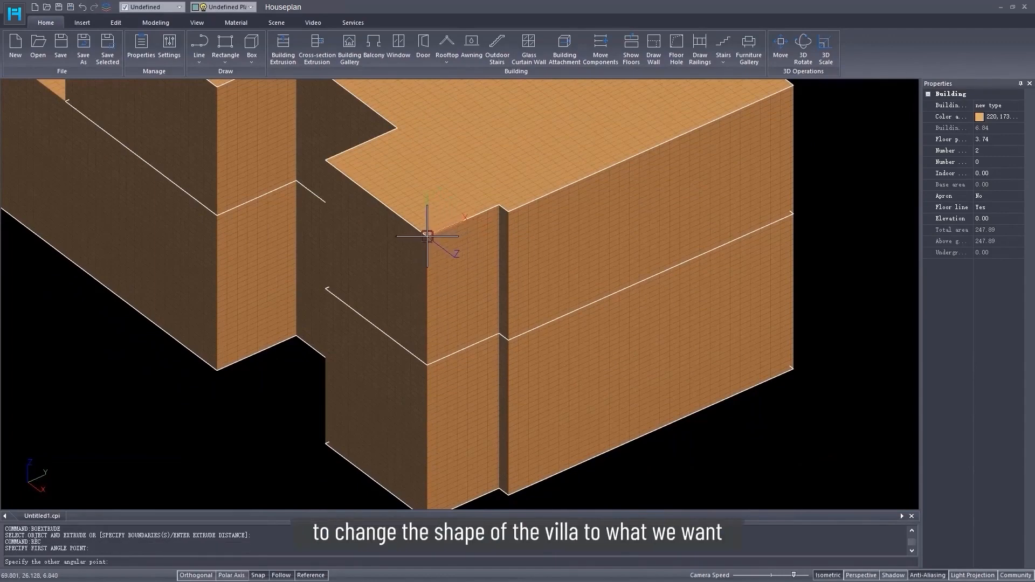
{"action": "middle_click_drag", "start_coordinate": [467, 502], "coordinate": [459, 473]}
{"action": "left_click", "coordinate": [454, 475]}
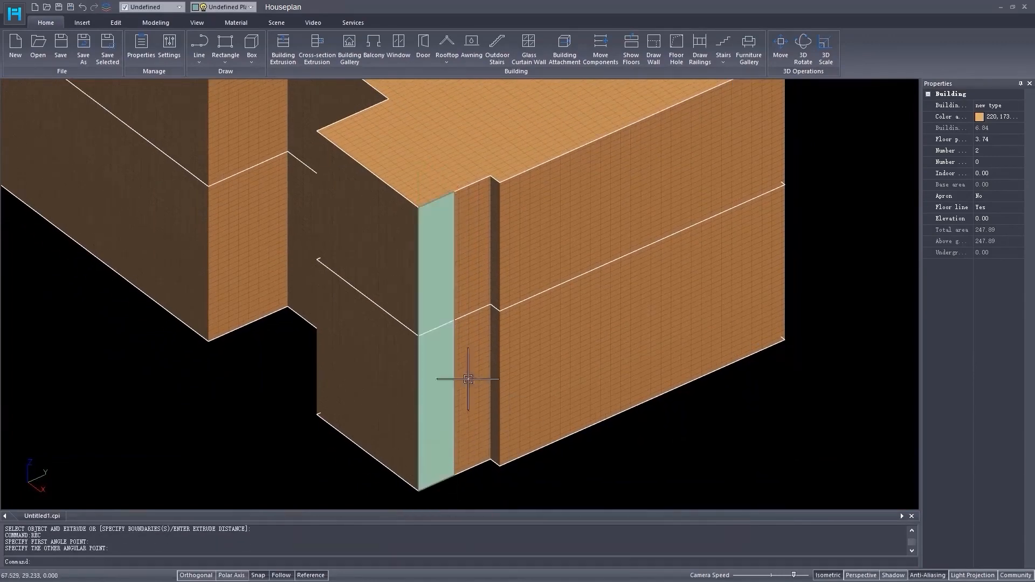
Set the full-height rectangle's width to 0.55
{"action": "left_click", "coordinate": [445, 349]}
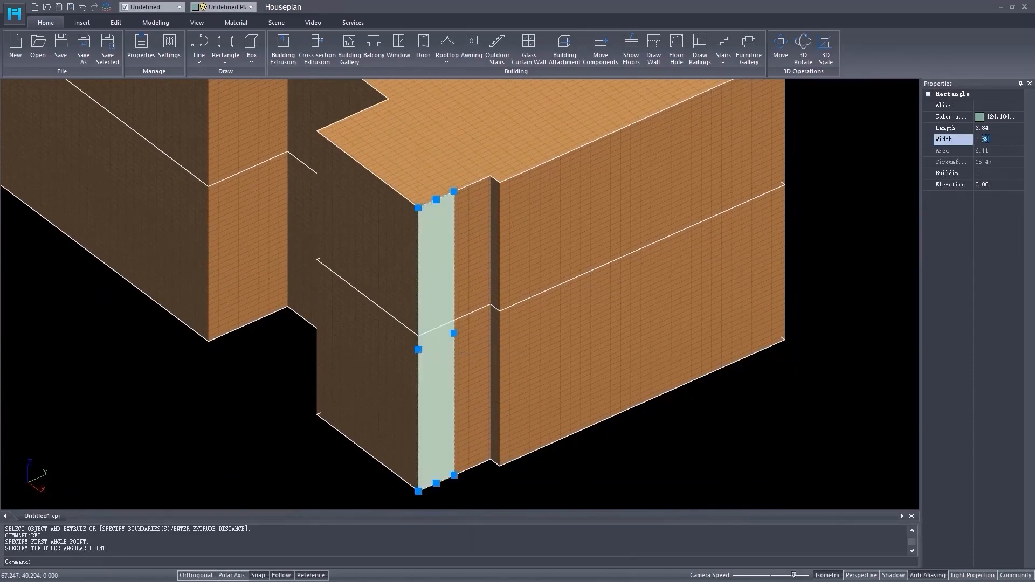
{"action": "type", "text": "0.55"}
{"action": "key", "text": "Return"}
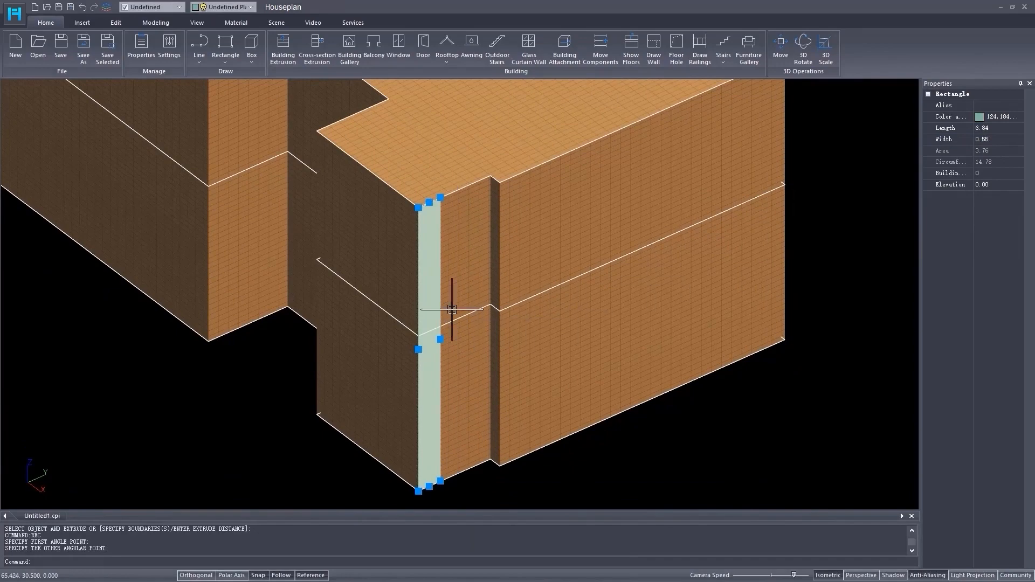
{"action": "middle_click_drag", "start_coordinate": [452, 310], "coordinate": [450, 288]}
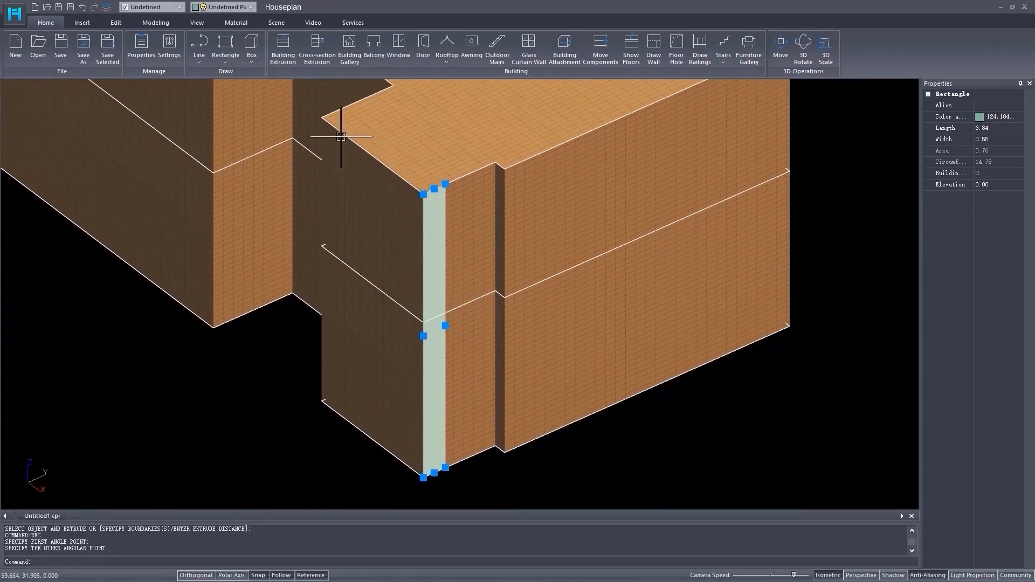
Split the full-height corner rectangle along a slanted line just below the floor line and delete its lower piece
{"action": "left_click", "coordinate": [156, 22]}
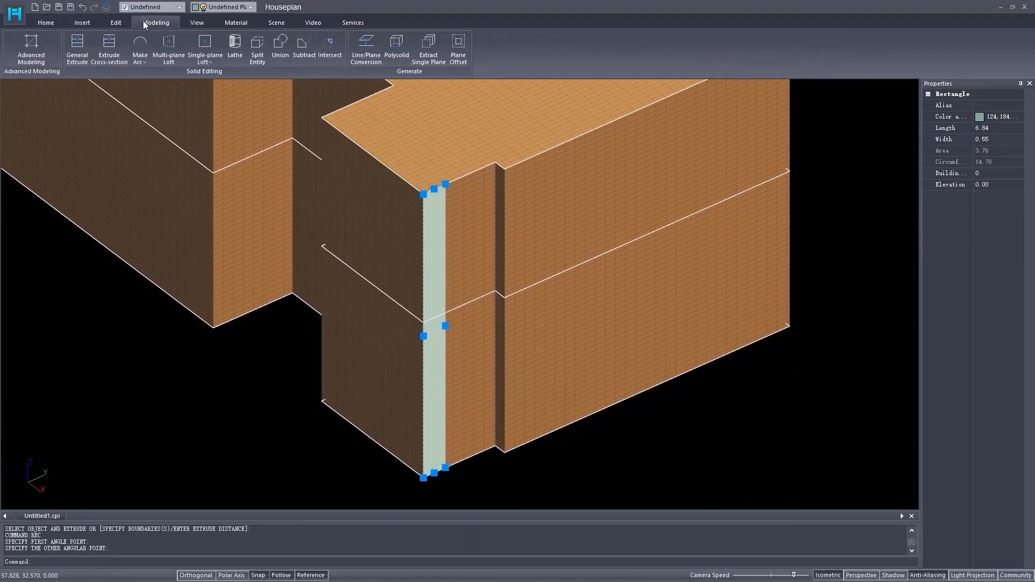
{"action": "left_click", "coordinate": [259, 54]}
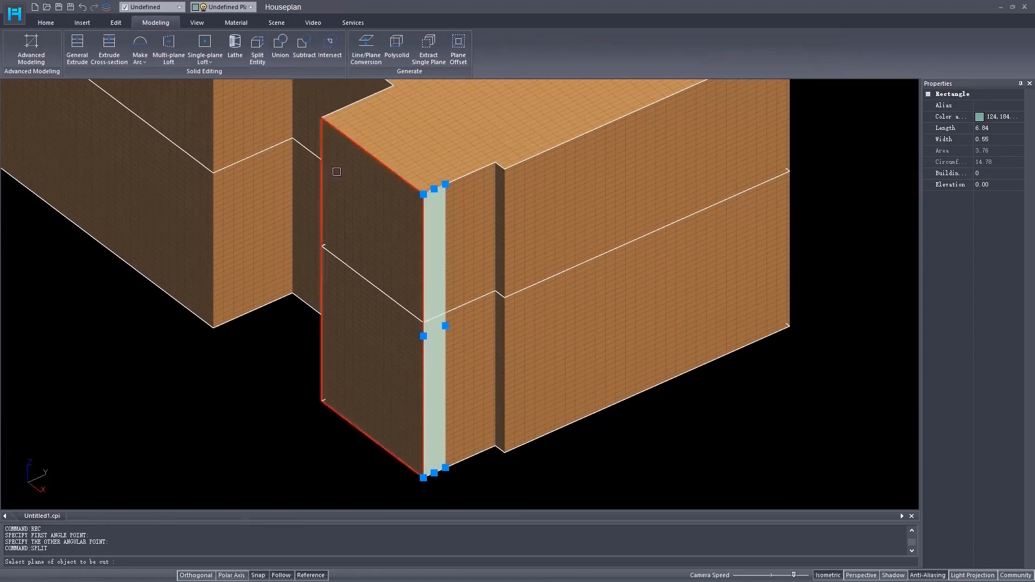
{"action": "left_click", "coordinate": [439, 325]}
{"action": "scroll", "coordinate": [439, 347], "scroll_direction": "up", "scroll_amount": 2}
{"action": "left_click", "coordinate": [445, 343]}
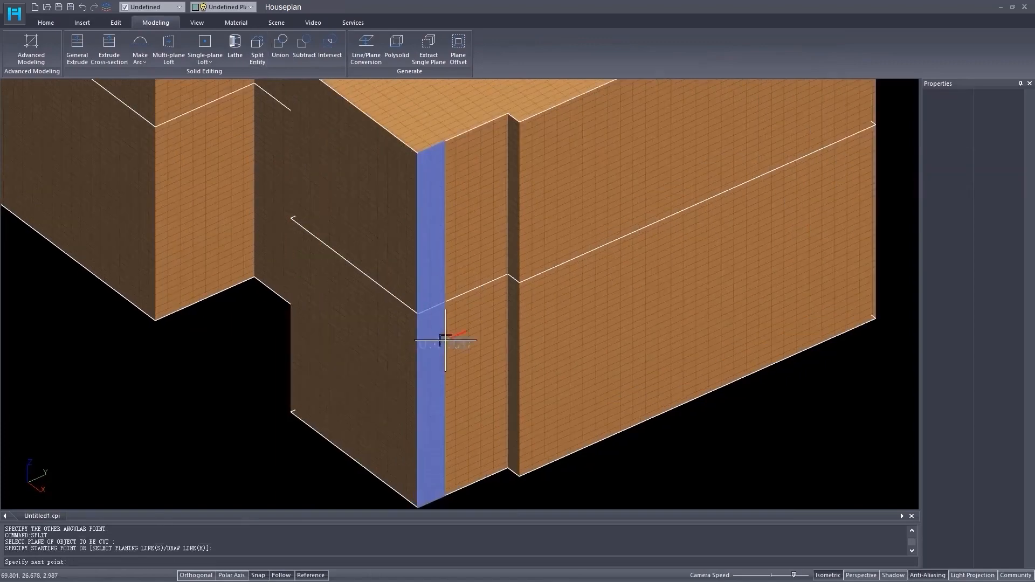
{"action": "left_click", "coordinate": [386, 401]}
{"action": "key", "text": "Return"}
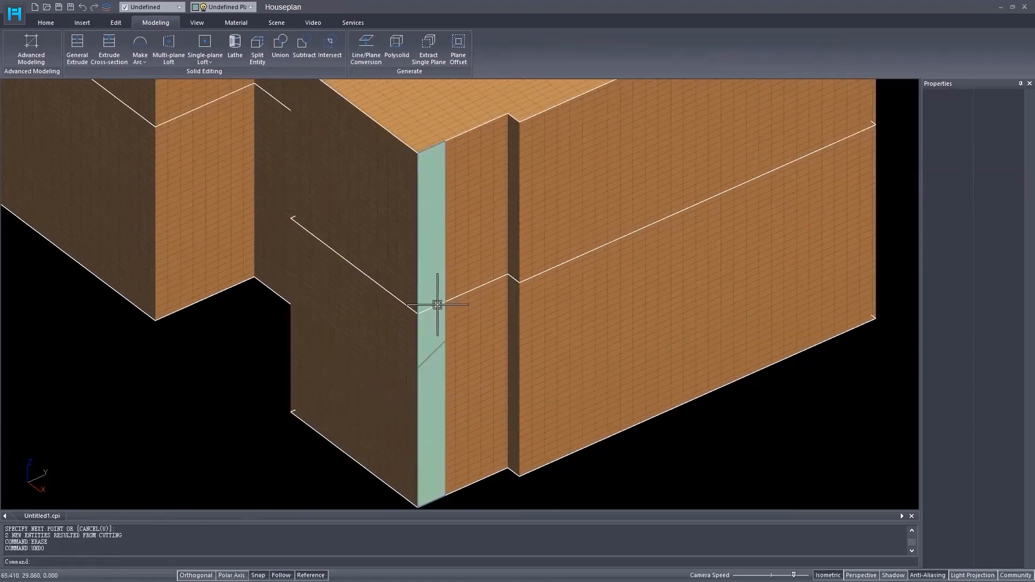
{"action": "left_click", "coordinate": [439, 369]}
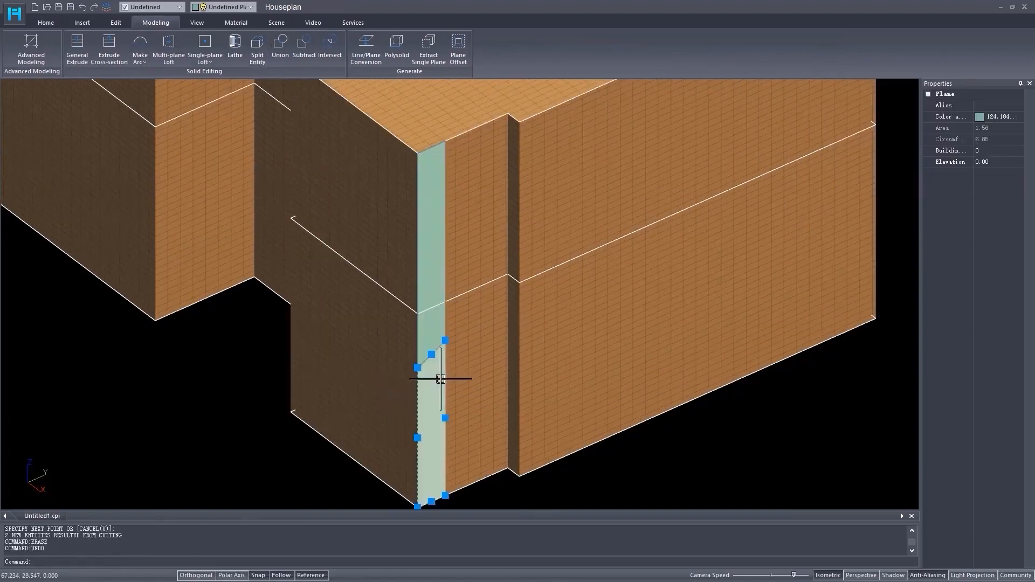
{"action": "key", "text": "Delete"}
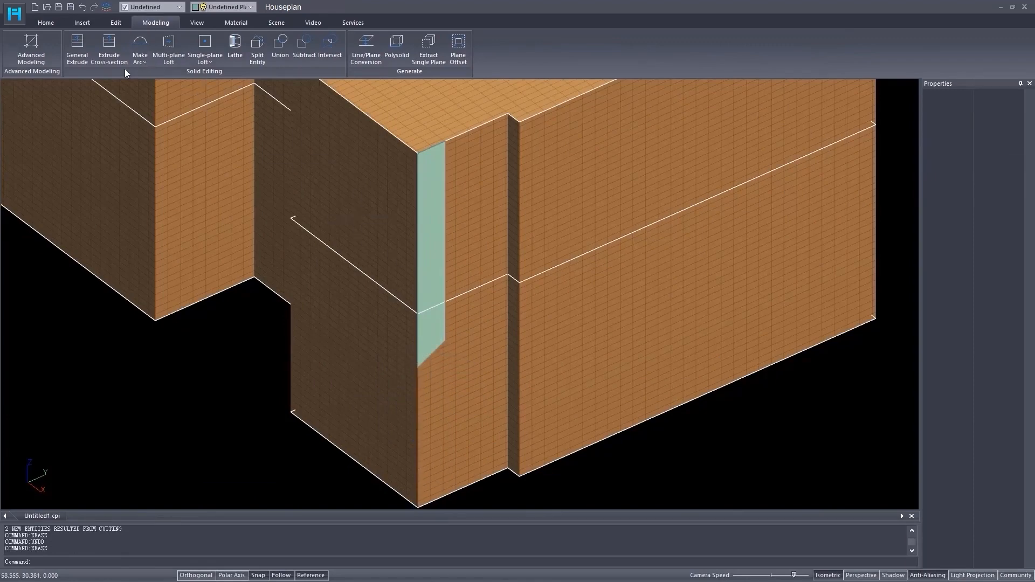
Cut away the upper corner block above the slanted edge by Cross-section Extrusion of the remaining plane through the wall section
{"action": "left_click", "coordinate": [46, 23]}
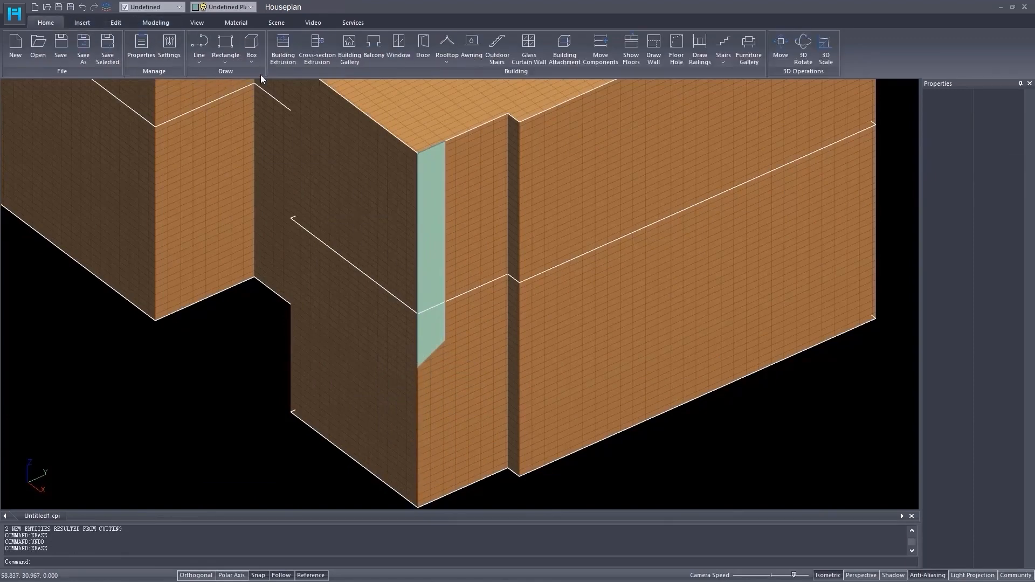
{"action": "left_click", "coordinate": [317, 48]}
{"action": "left_click", "coordinate": [431, 240]}
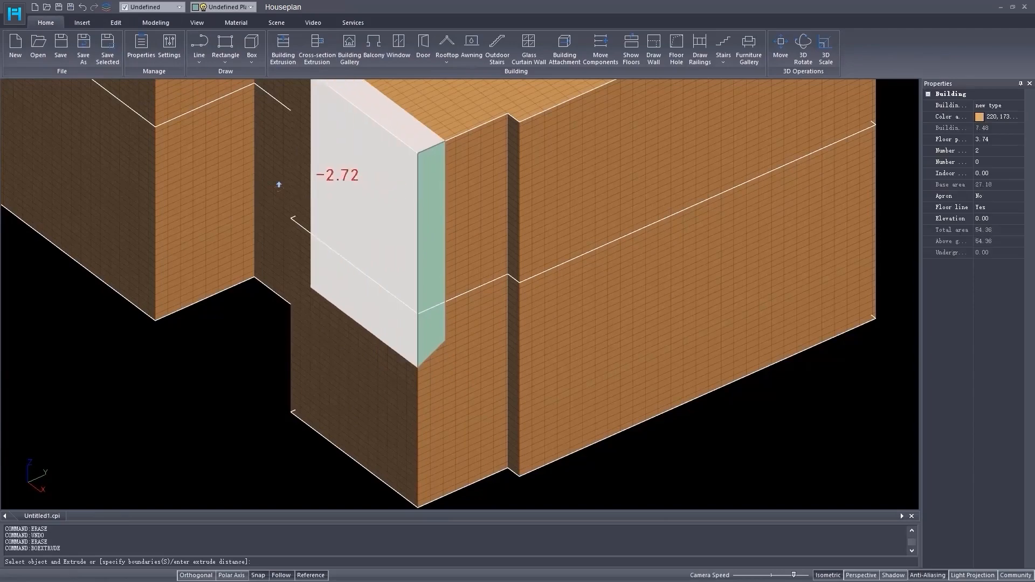
{"action": "left_click", "coordinate": [253, 171]}
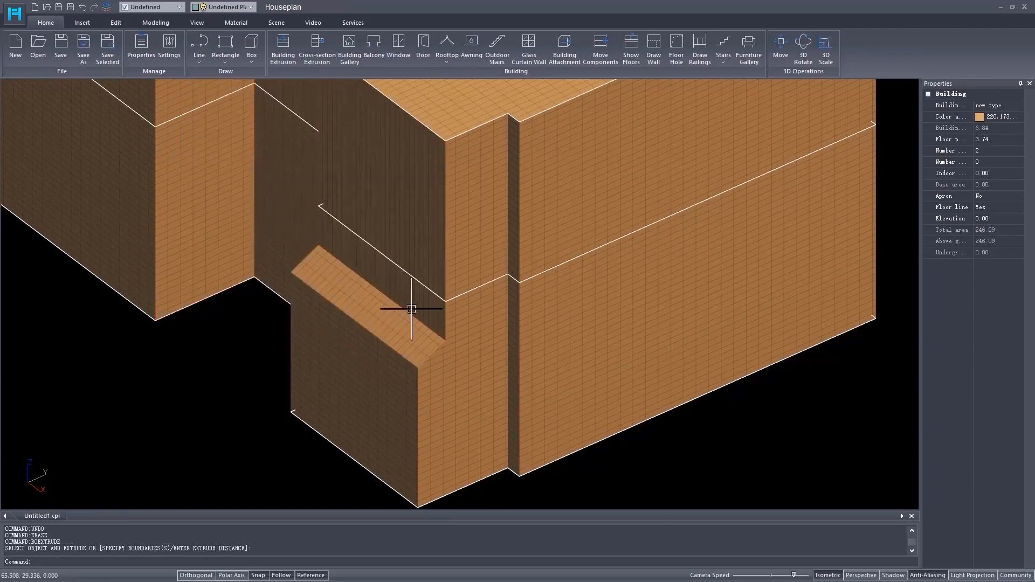
Switch the building's perspective to the Front View using View Control
{"action": "scroll", "coordinate": [421, 308], "scroll_direction": "down", "scroll_amount": 5}
{"action": "middle_click_drag", "start_coordinate": [304, 246], "coordinate": [432, 235], "text": "shift"}
{"action": "middle_click_drag", "start_coordinate": [178, 166], "coordinate": [396, 266]}
{"action": "scroll", "coordinate": [396, 266], "scroll_direction": "down", "scroll_amount": 5}
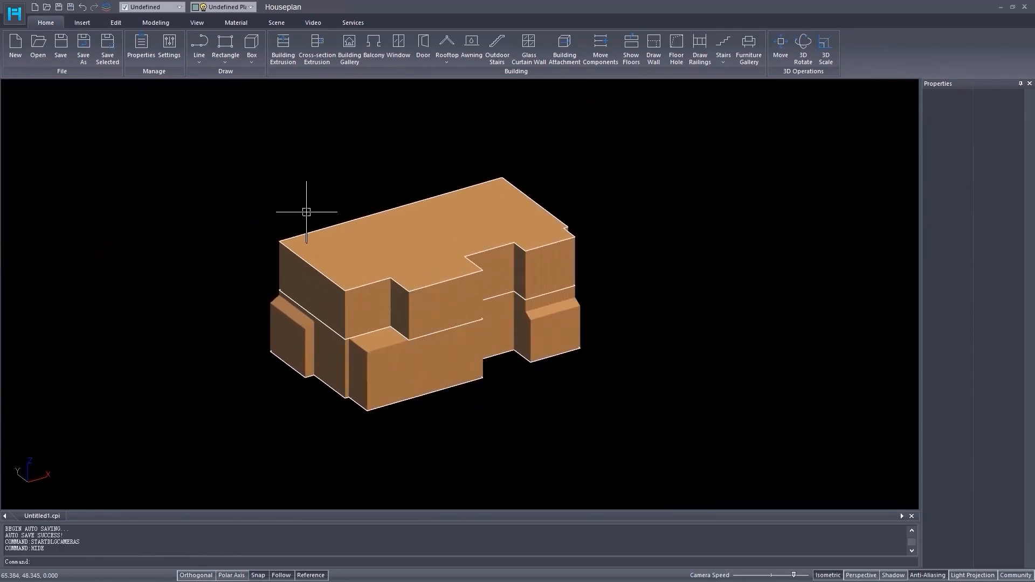
{"action": "right_click", "coordinate": [397, 186]}
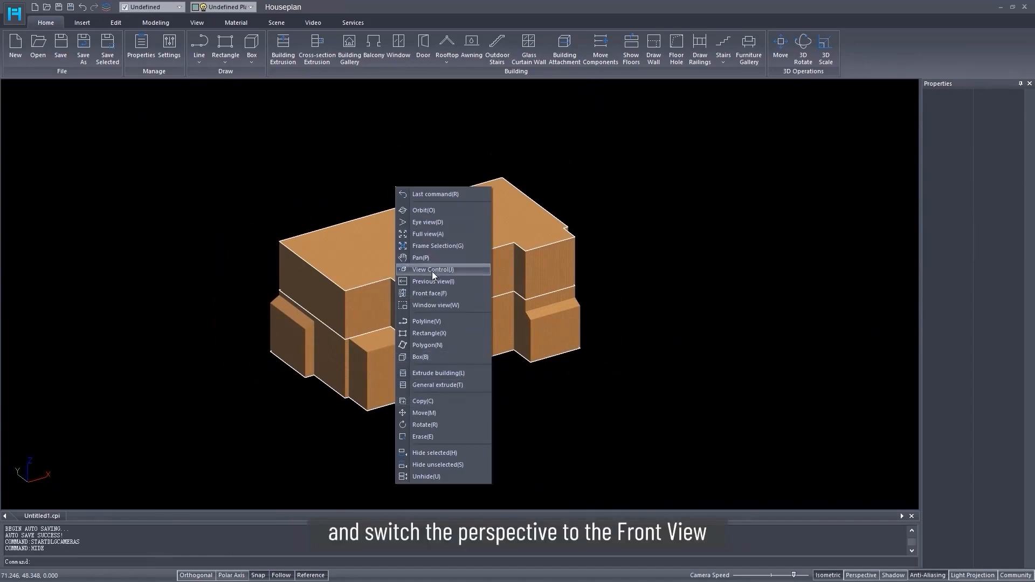
{"action": "left_click", "coordinate": [432, 270]}
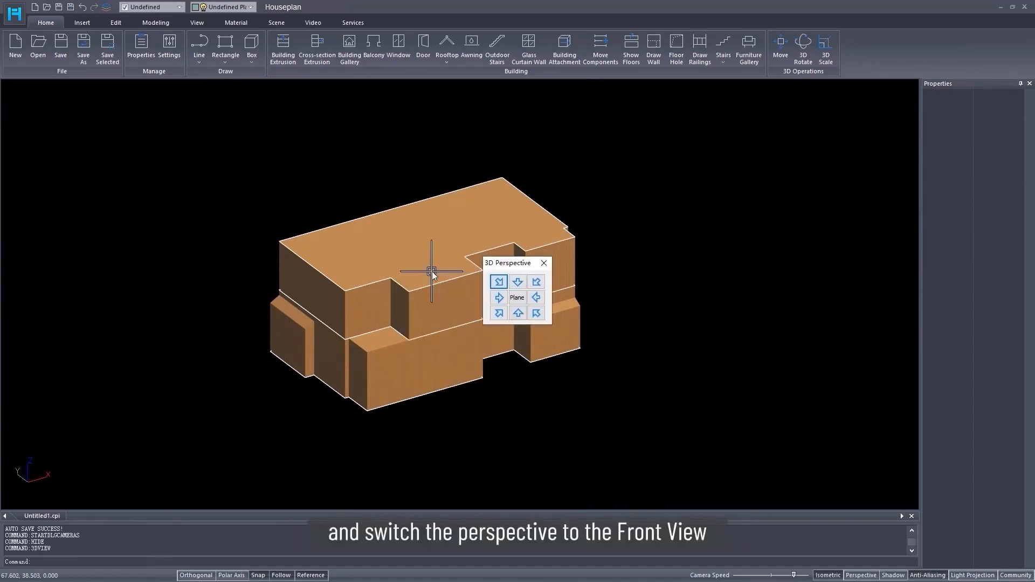
{"action": "left_click", "coordinate": [518, 313]}
{"action": "left_click", "coordinate": [543, 264]}
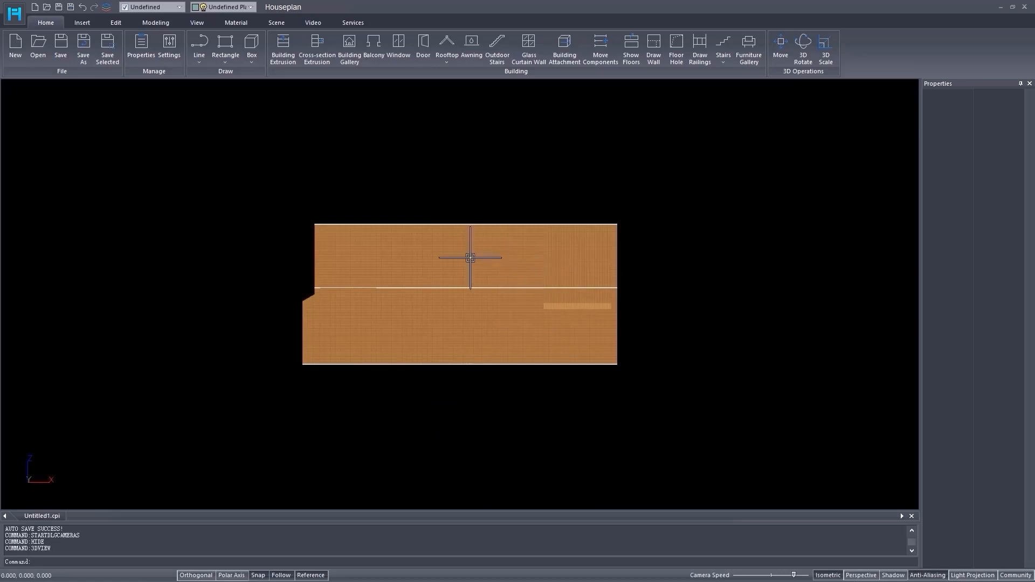
Start a Polygon window outline on the upper-floor front wall, going 1.56 down, 2 across and 1.56 back up with orthogonal on
{"action": "scroll", "coordinate": [392, 259], "scroll_direction": "up", "scroll_amount": 8}
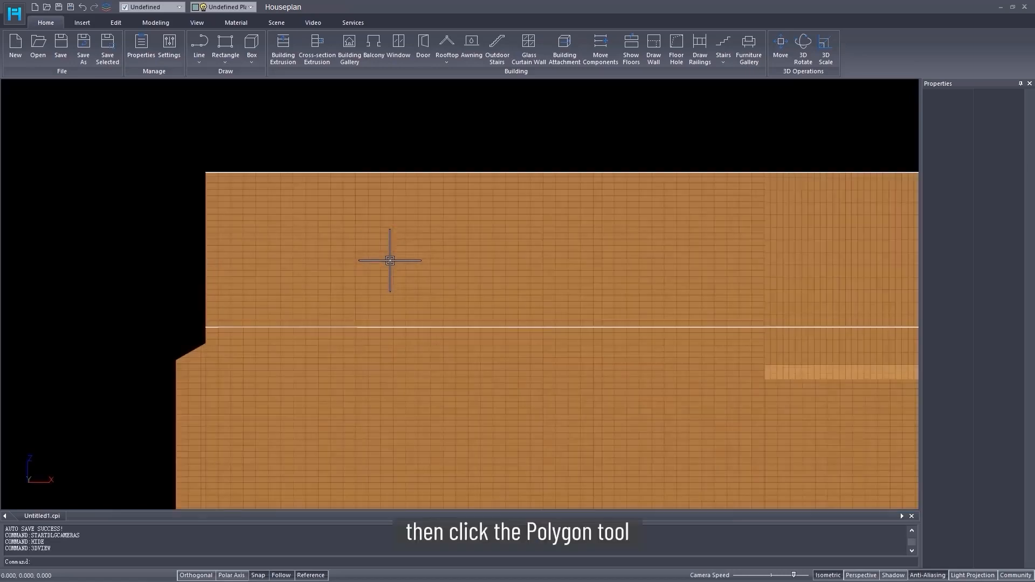
{"action": "left_click", "coordinate": [224, 62]}
{"action": "left_click", "coordinate": [236, 105]}
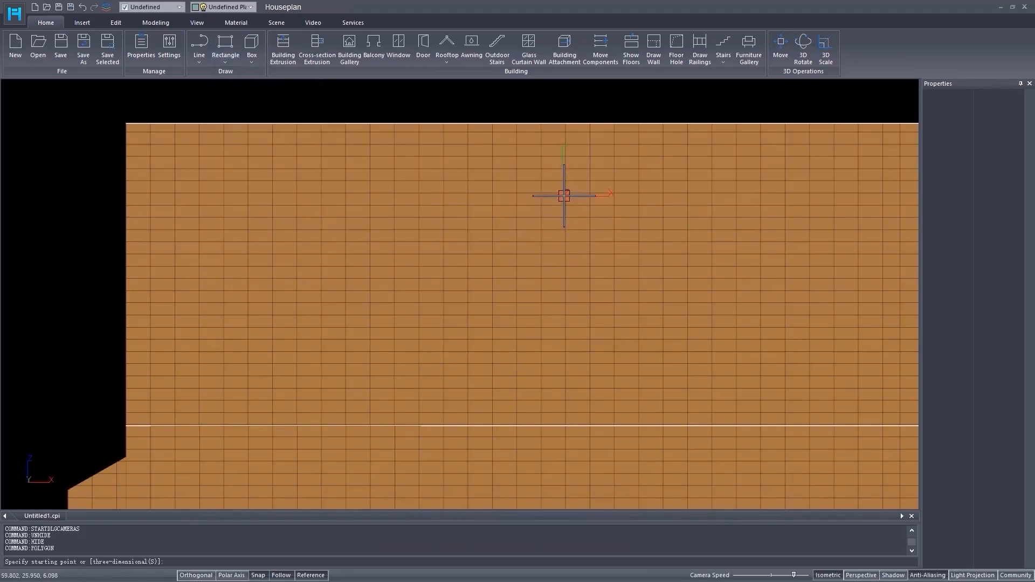
{"action": "left_click", "coordinate": [563, 195]}
{"action": "key", "text": "F8"}
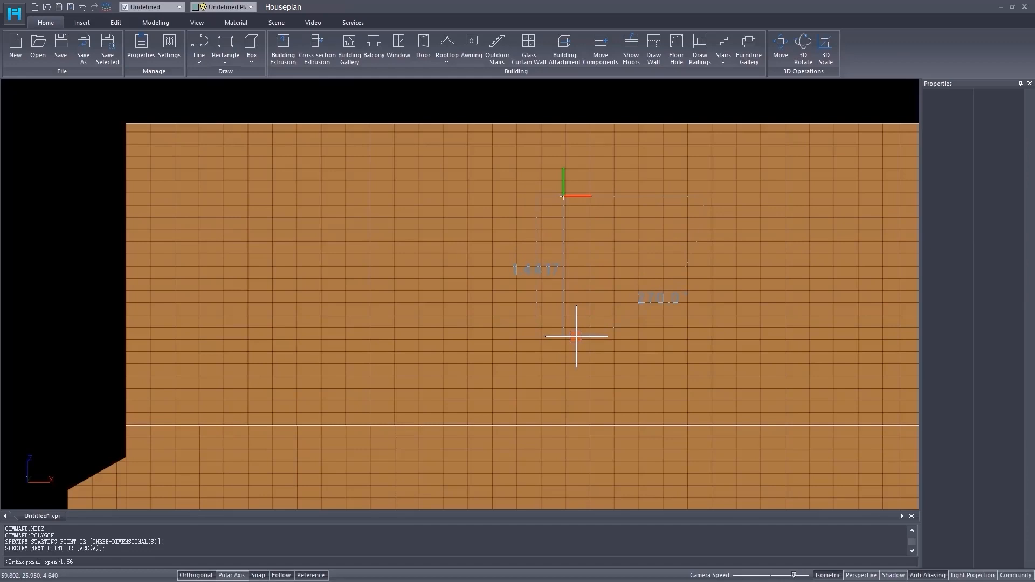
{"action": "key", "text": "Return"}
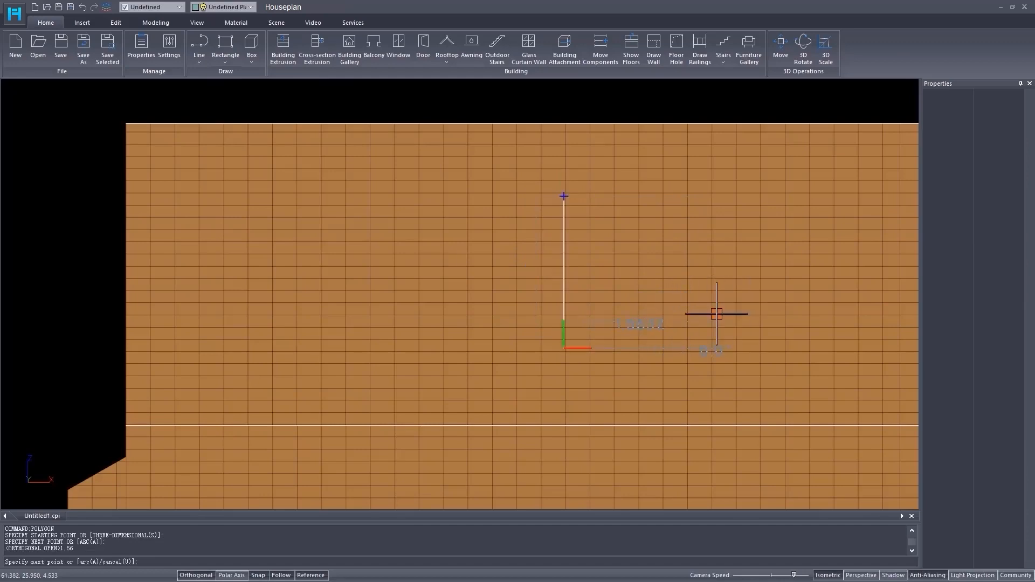
{"action": "type", "text": "2"}
{"action": "key", "text": "Return"}
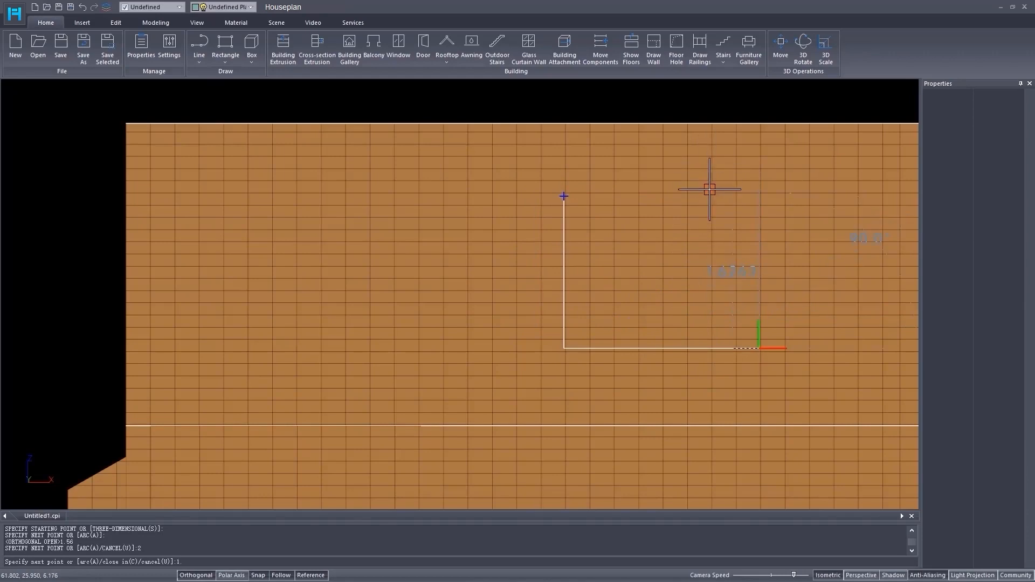
{"action": "type", "text": "1.56"}
{"action": "key", "text": "Return"}
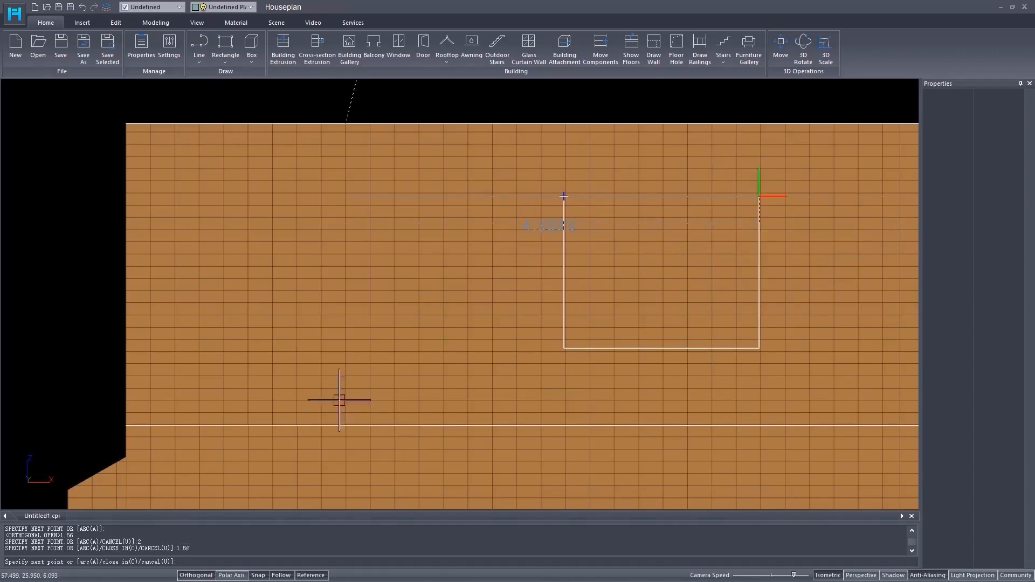
Turn orthogonal off and close the outline's upper edge with a shallow arc defined by a second point and the starting corner
{"action": "left_click", "coordinate": [196, 575]}
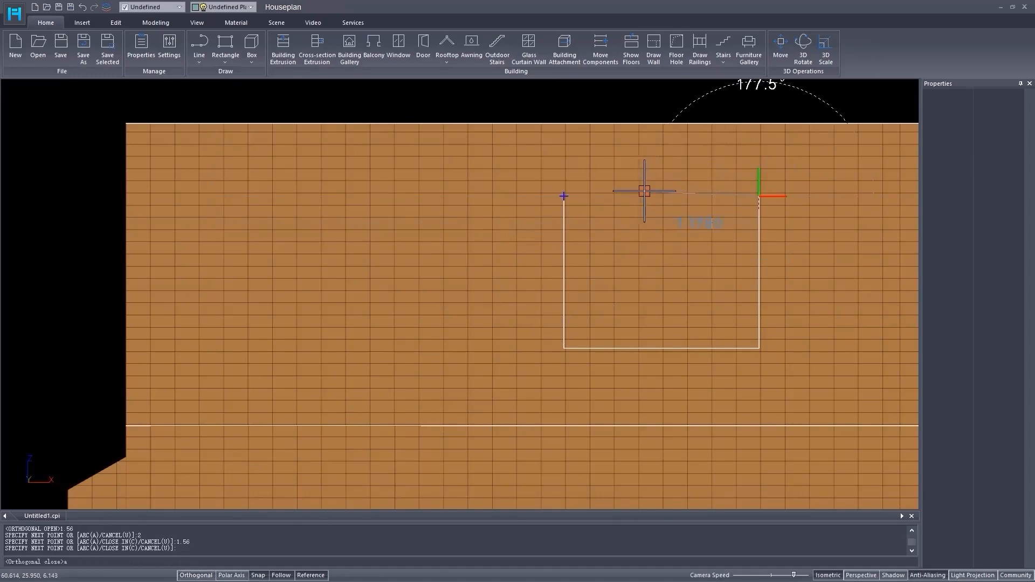
{"action": "type", "text": "A"}
{"action": "key", "text": "Return"}
{"action": "type", "text": "S"}
{"action": "key", "text": "Return"}
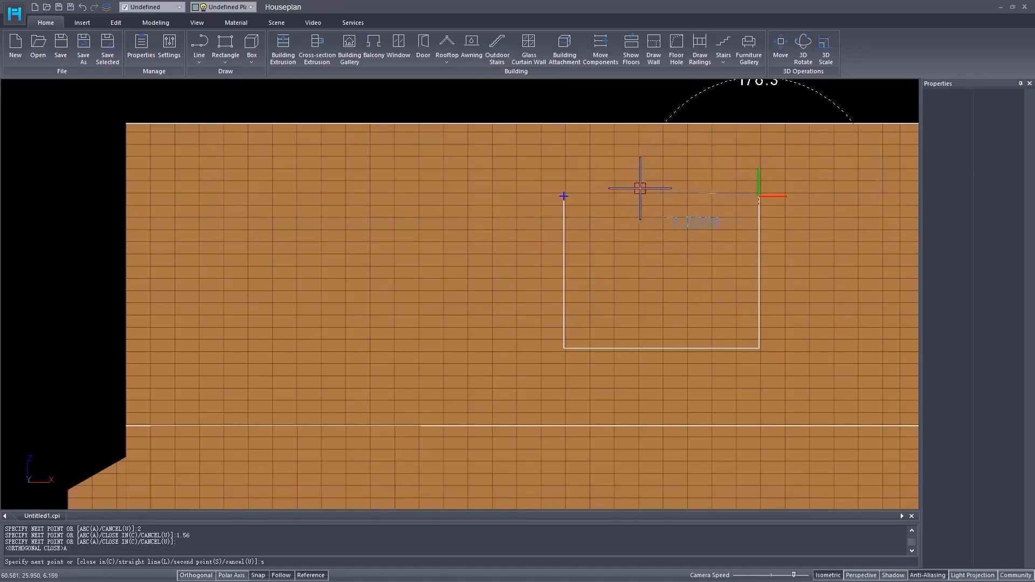
{"action": "left_click", "coordinate": [660, 163]}
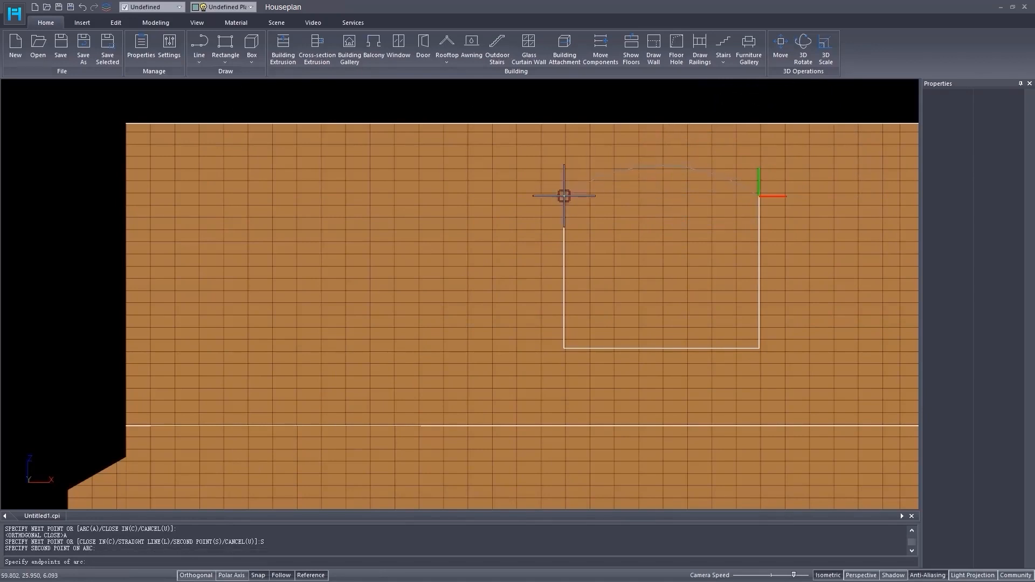
{"action": "left_click", "coordinate": [563, 196]}
{"action": "left_click", "coordinate": [859, 346]}
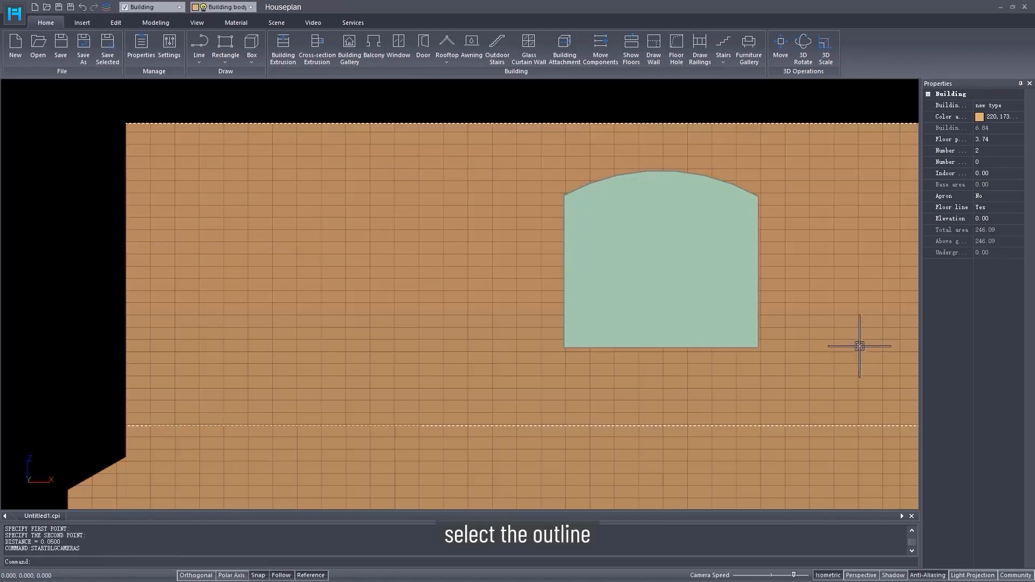
Define the arched outline as a custom flat window using style 14
{"action": "left_click", "coordinate": [722, 313]}
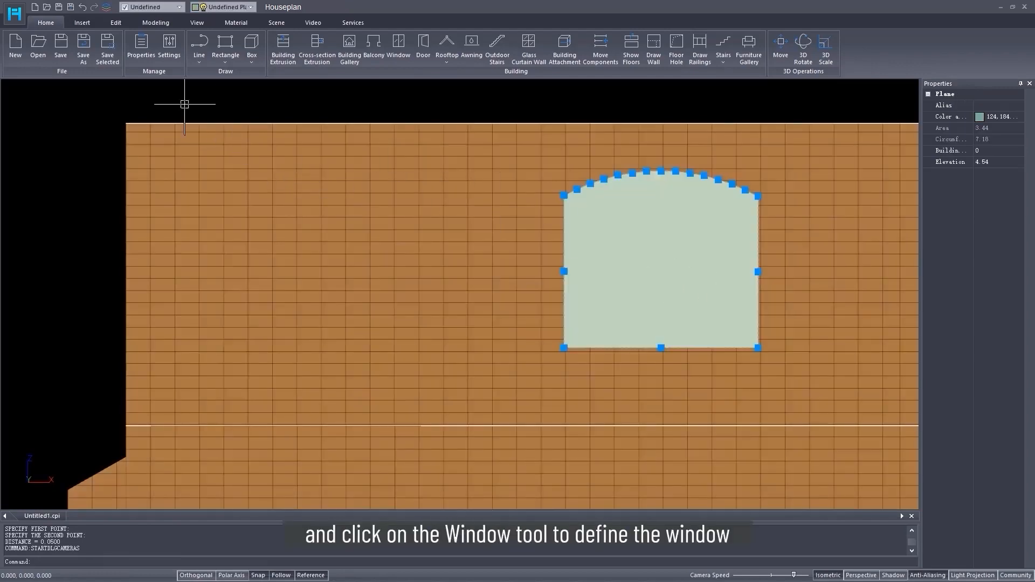
{"action": "left_click", "coordinate": [398, 44]}
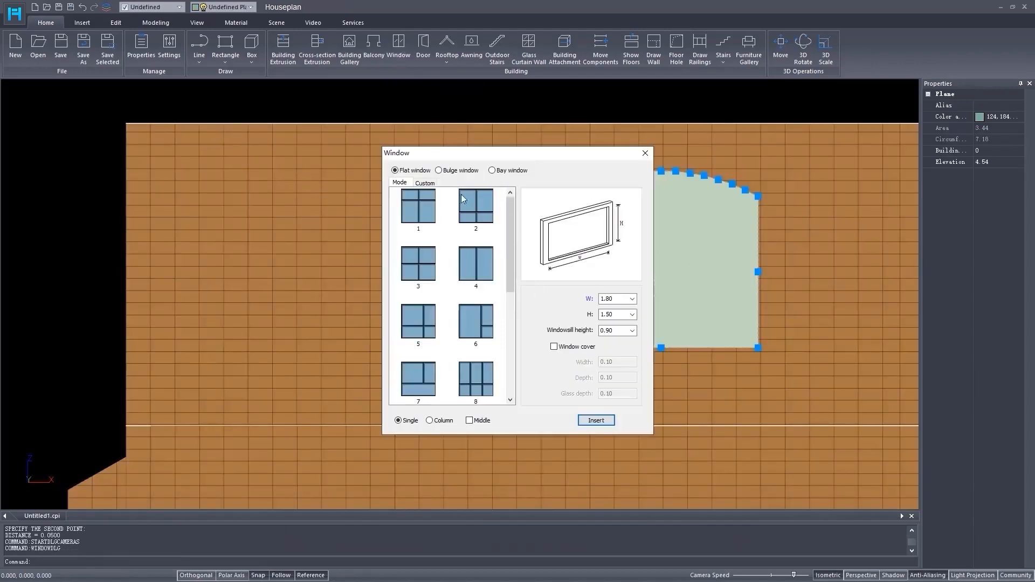
{"action": "left_click", "coordinate": [424, 183]}
{"action": "left_click_drag", "start_coordinate": [512, 260], "coordinate": [510, 358]}
{"action": "left_click", "coordinate": [473, 324]}
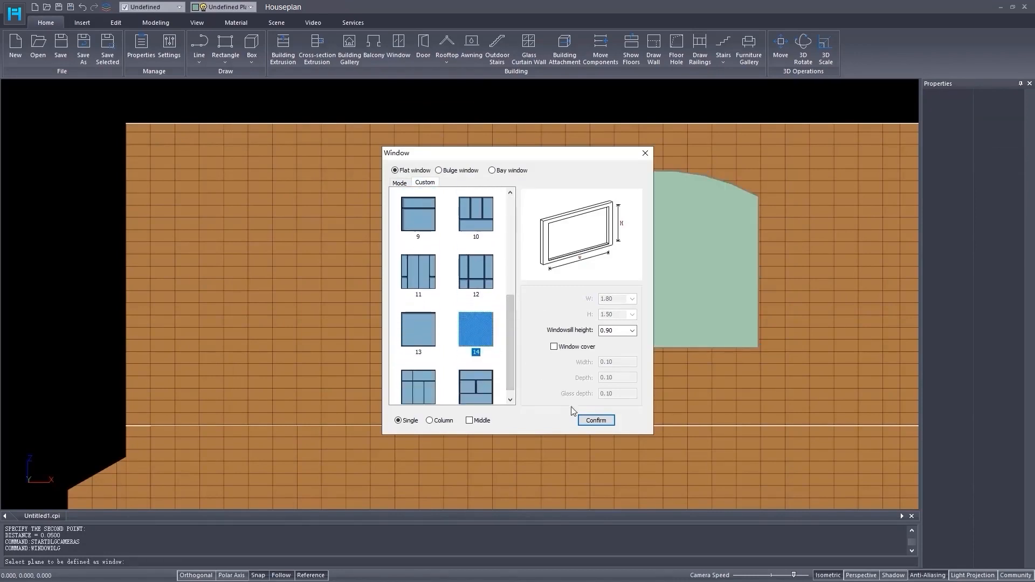
{"action": "left_click", "coordinate": [596, 421]}
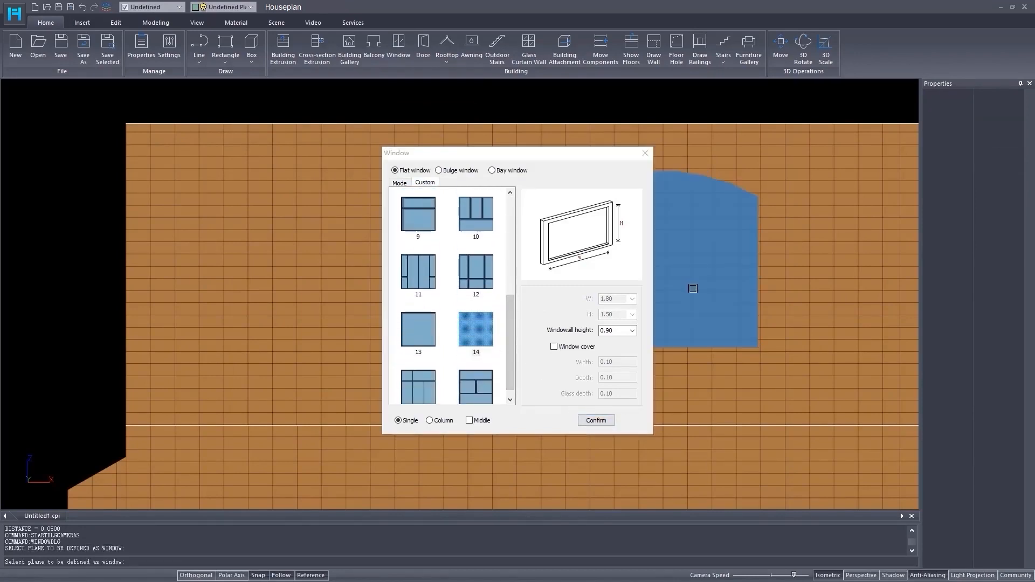
{"action": "left_click", "coordinate": [645, 153]}
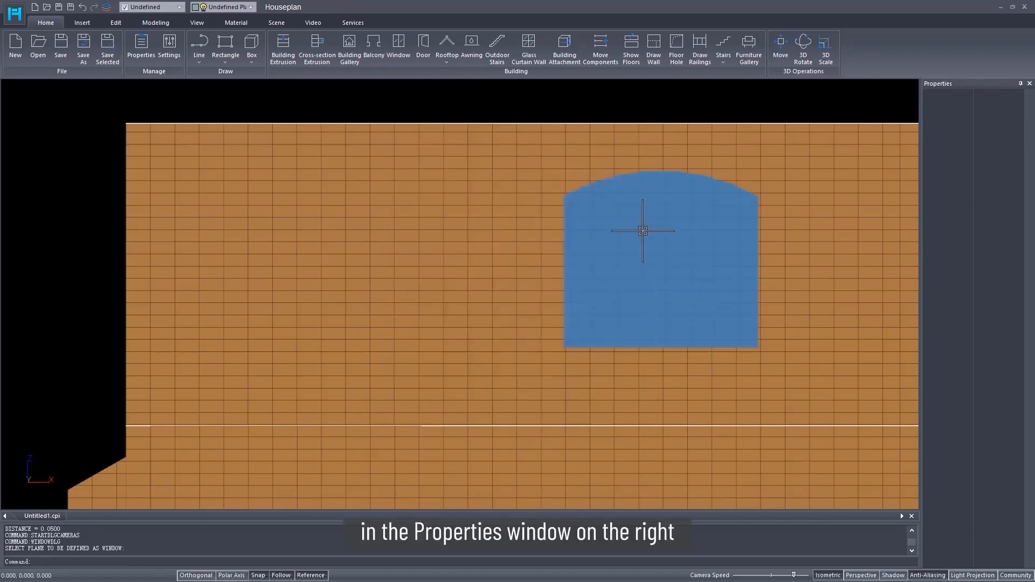
Set Display window cover to Yes for the arched window
{"action": "left_click", "coordinate": [642, 232]}
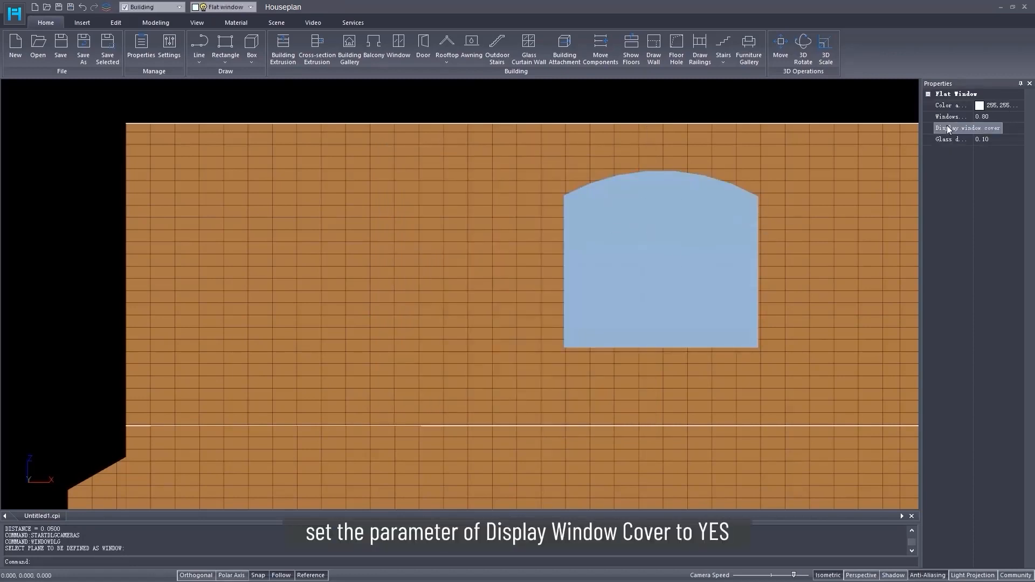
{"action": "left_click", "coordinate": [994, 129]}
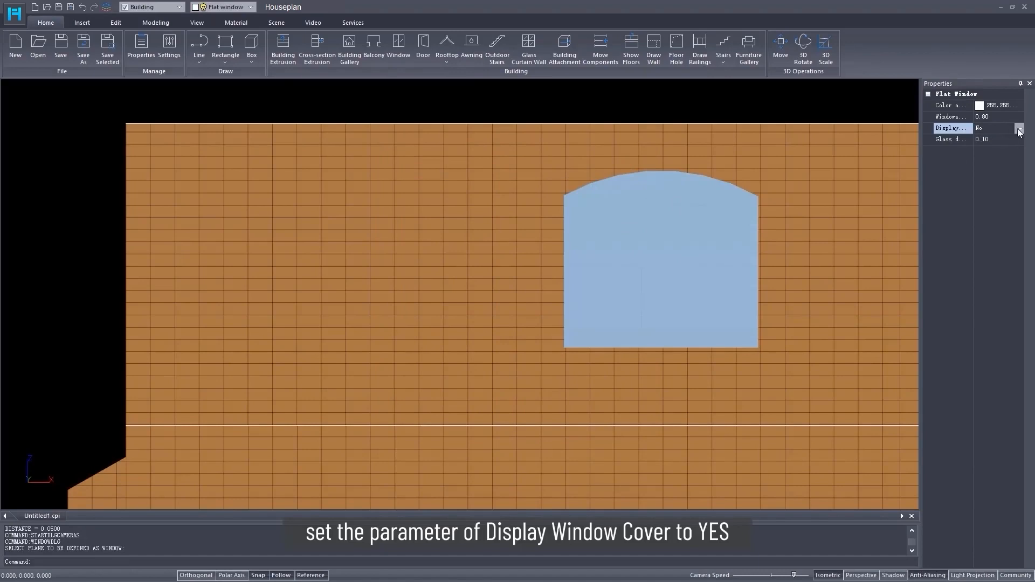
{"action": "left_click", "coordinate": [996, 129]}
{"action": "left_click", "coordinate": [1001, 139]}
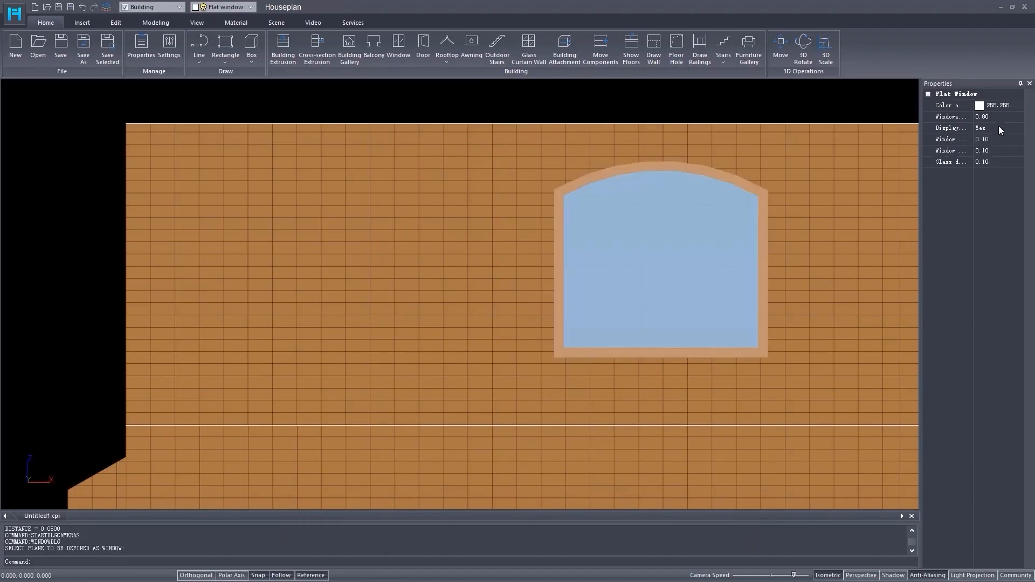
Set the arched window's cover width to 0.20, cover depth to 0.12 and glass depth to 0.12
{"action": "left_click", "coordinate": [992, 139]}
{"action": "type", "text": "2"}
{"action": "left_click", "coordinate": [1007, 149]}
{"action": "left_click_drag", "start_coordinate": [996, 150], "coordinate": [987, 161]}
{"action": "type", "text": "2"}
{"action": "left_click", "coordinate": [997, 162]}
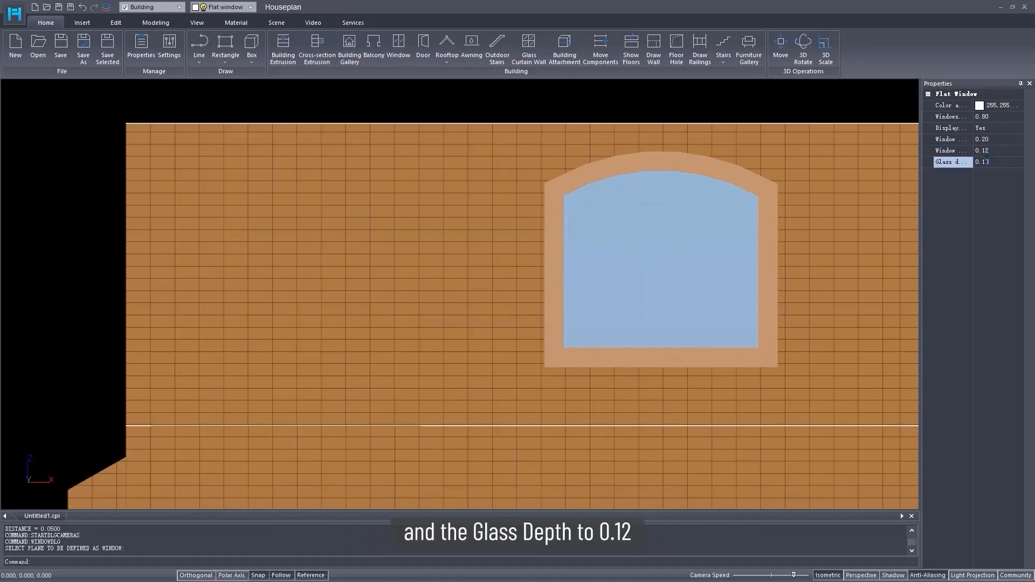
{"action": "left_click", "coordinate": [1010, 175]}
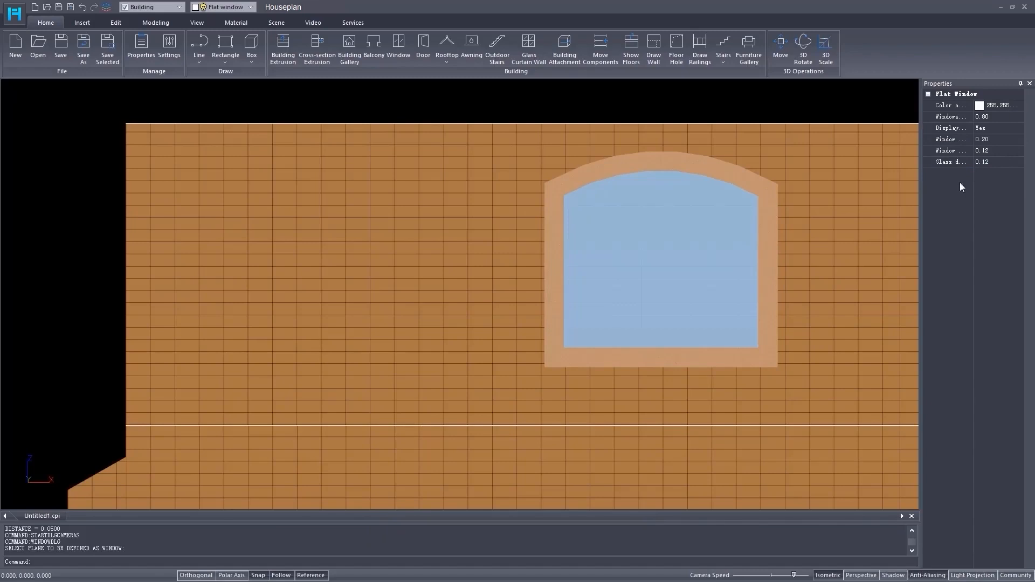
{"action": "key", "text": "Escape"}
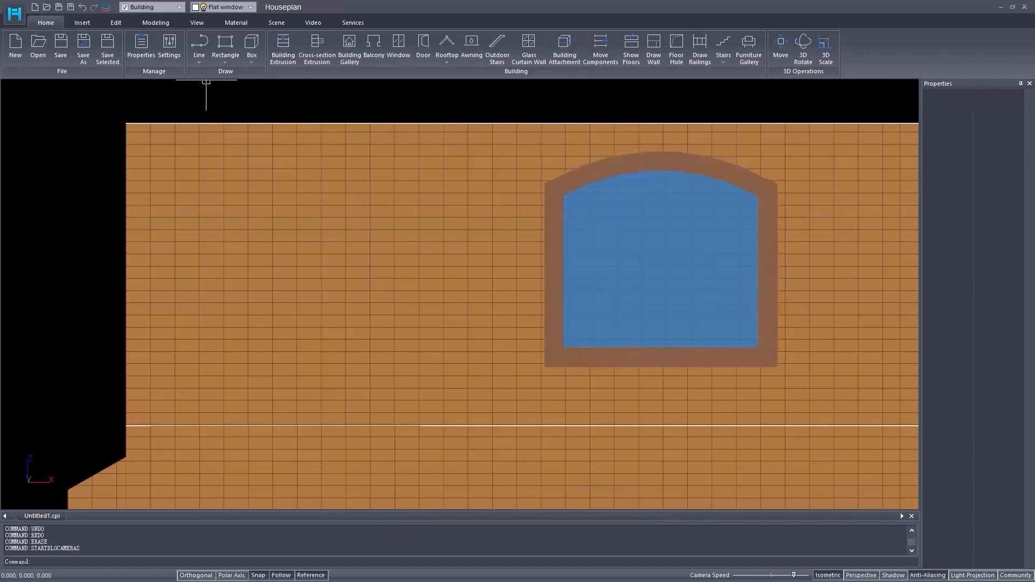
Extract the arched window's glass face as a separate plane with Extract Single Plane
{"action": "left_click", "coordinate": [153, 24]}
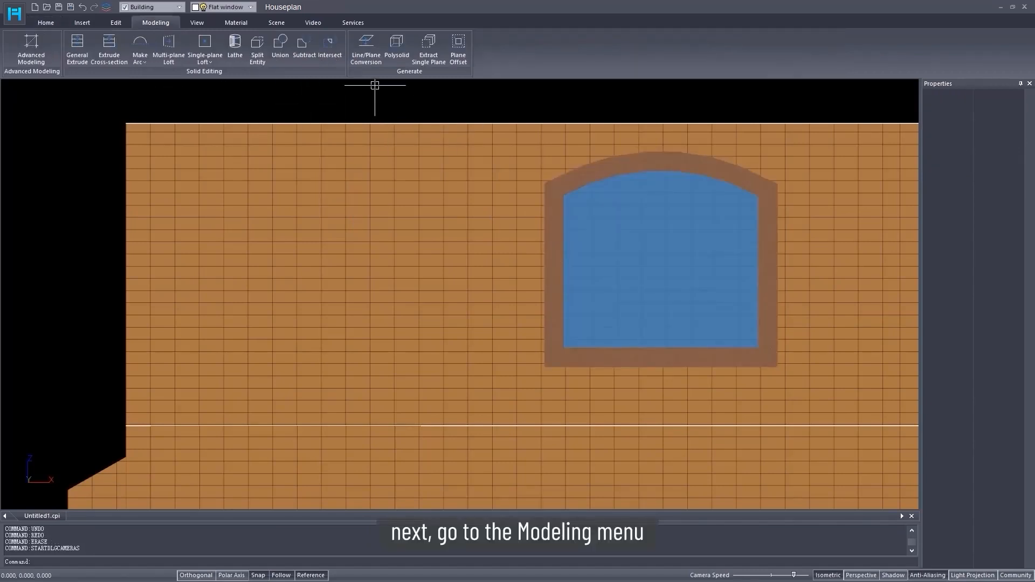
{"action": "left_click", "coordinate": [422, 48]}
{"action": "left_click", "coordinate": [644, 229]}
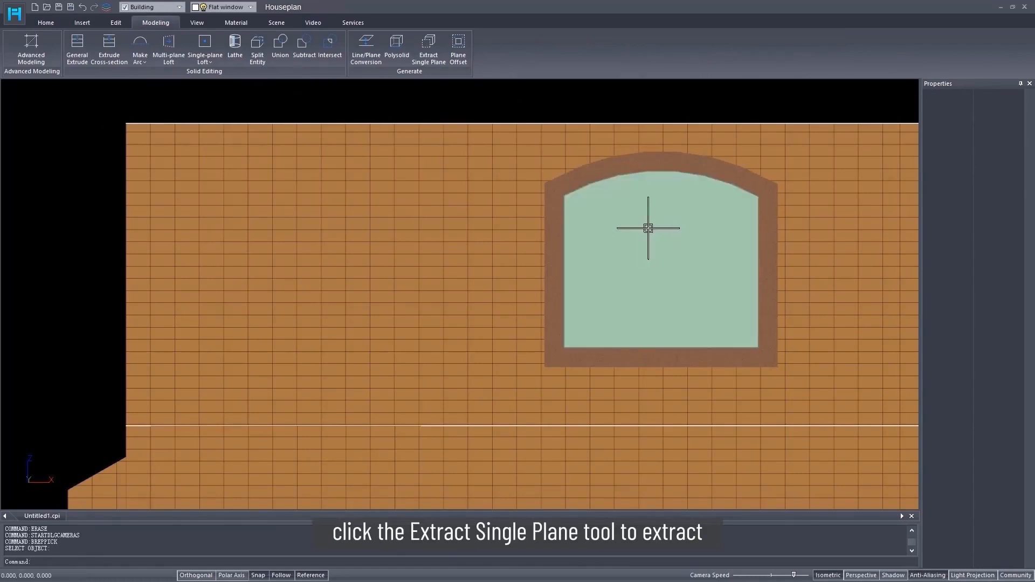
Offset the extracted glass plane inward by entering a Plane Offset distance of -0.068
{"action": "left_click", "coordinate": [458, 45]}
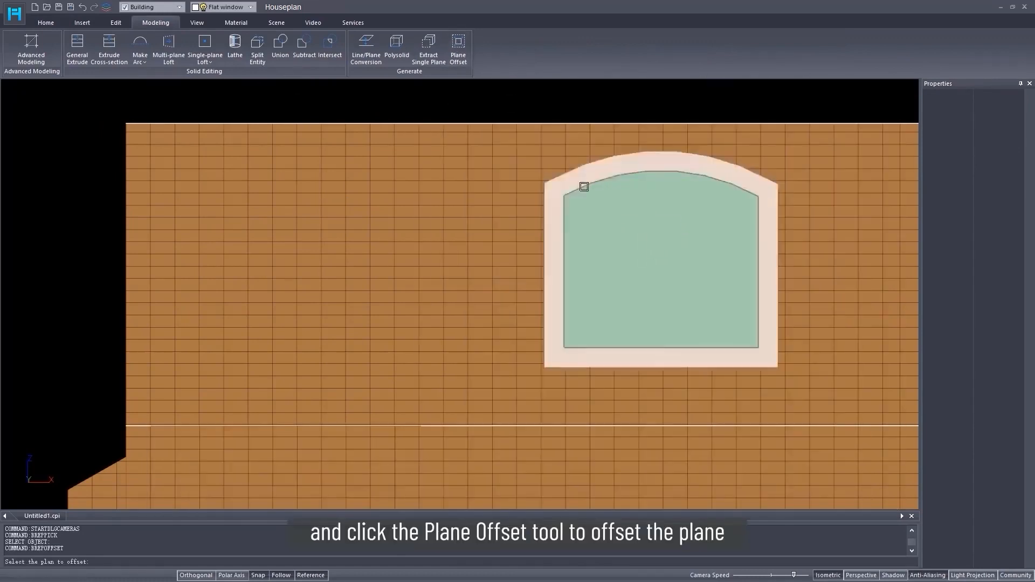
{"action": "left_click", "coordinate": [671, 246]}
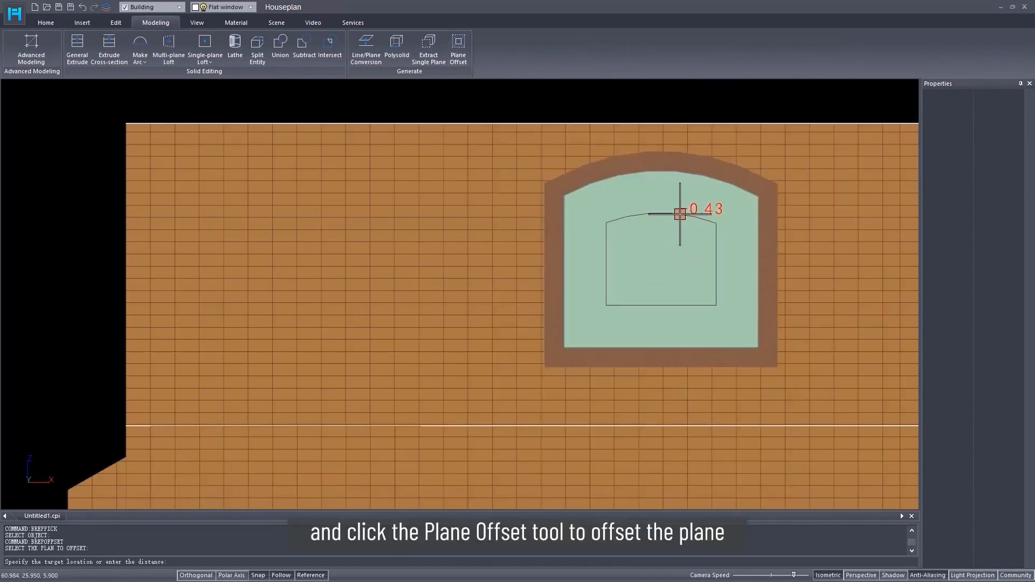
{"action": "type", "text": "-0.068"}
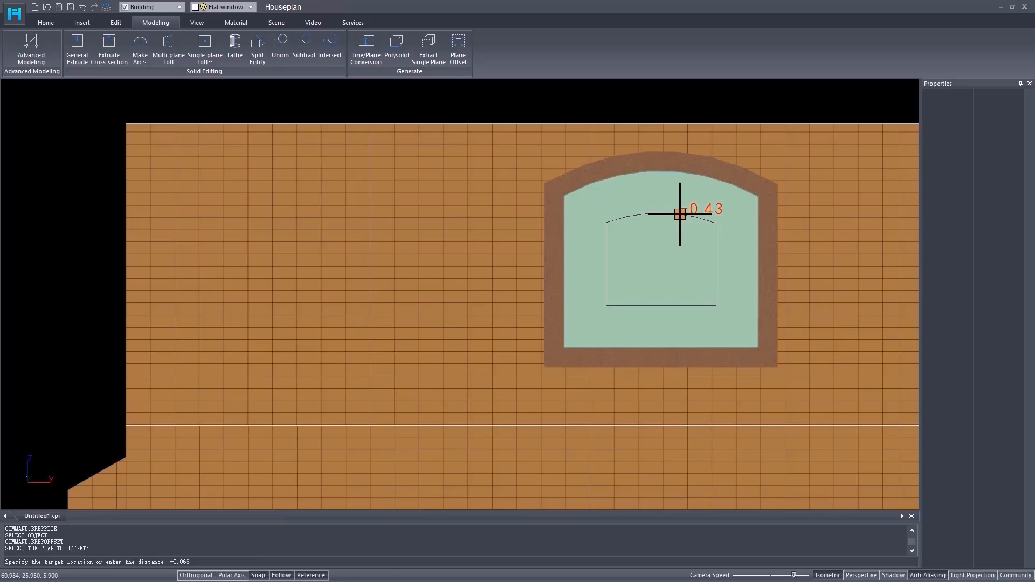
{"action": "key", "text": "Return"}
{"action": "key", "text": "Escape"}
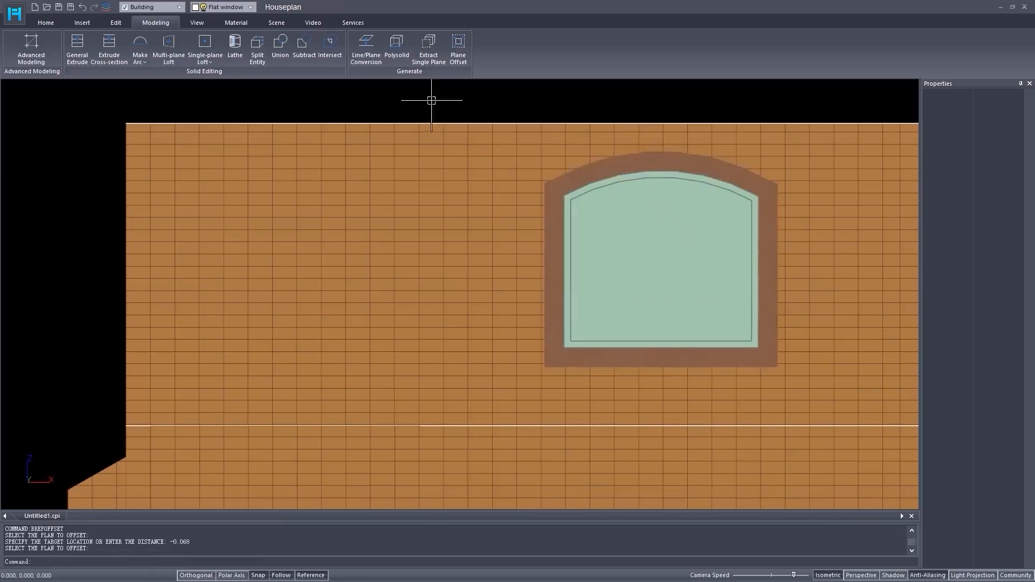
Subtract the inner offset plane from the extracted glass plane and delete the inner plane, leaving a thin frame outline
{"action": "left_click", "coordinate": [303, 45]}
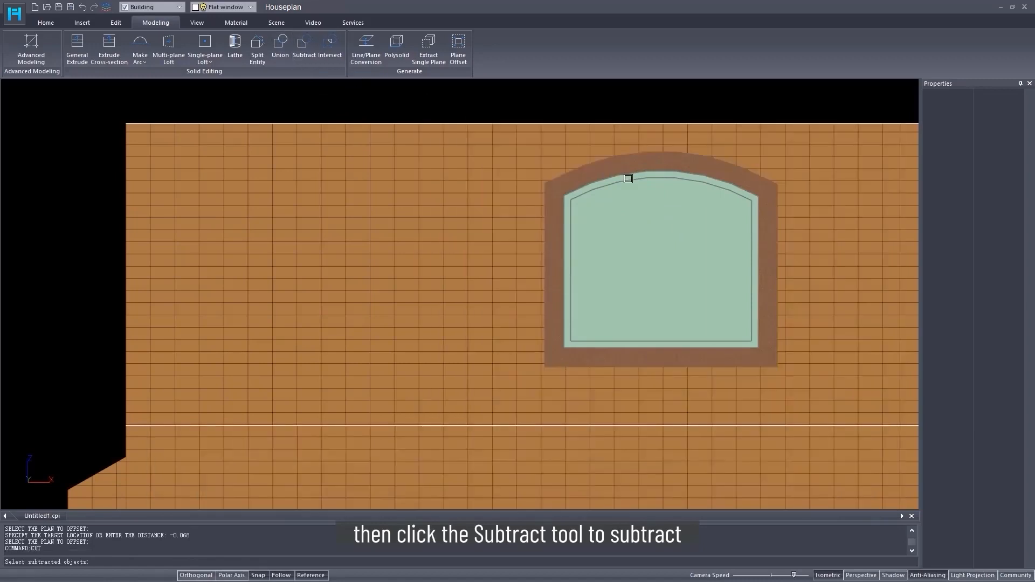
{"action": "left_click", "coordinate": [649, 174]}
{"action": "left_click", "coordinate": [648, 193]}
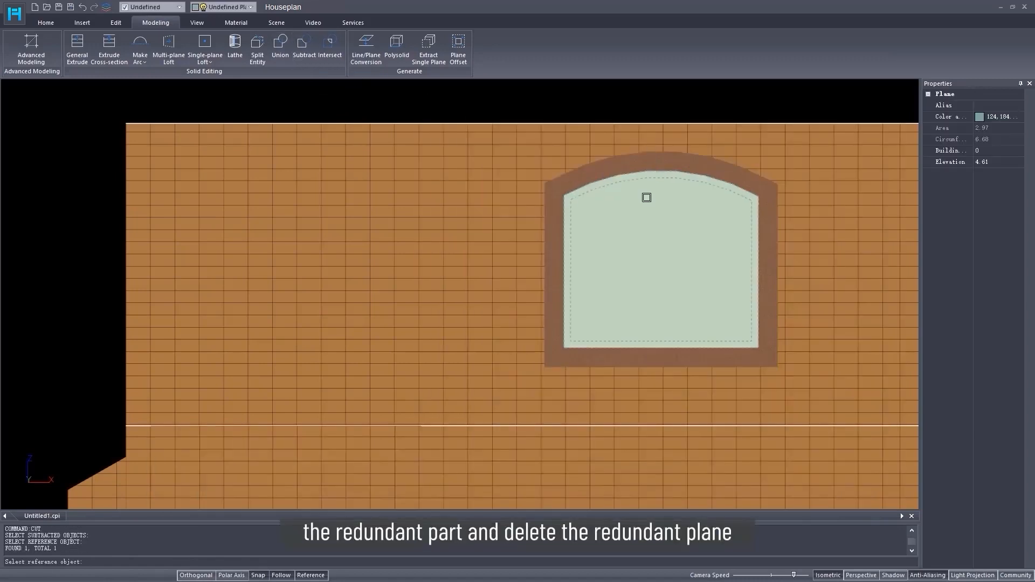
{"action": "left_click", "coordinate": [648, 216]}
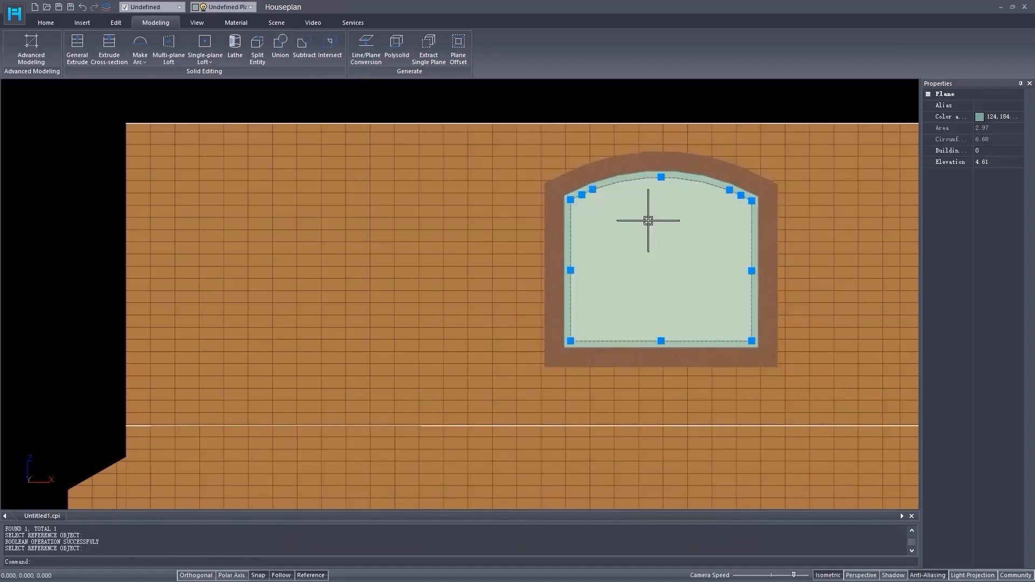
{"action": "key", "text": "Delete"}
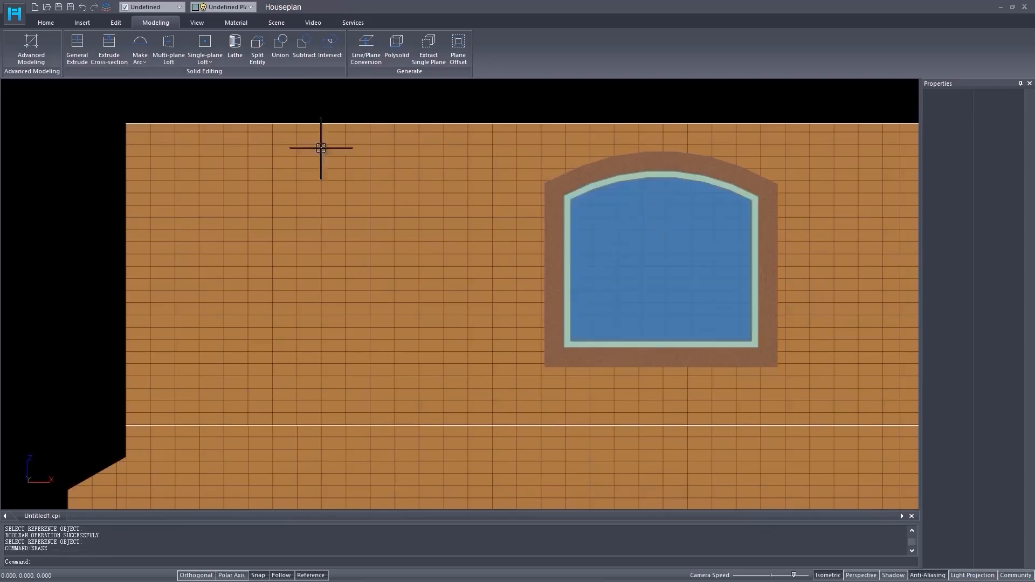
Draw a horizontal mullion rectangle about 1.85 wide and 0.07 high across the upper part of the glass, between the frame's inner sides
{"action": "left_click", "coordinate": [47, 23]}
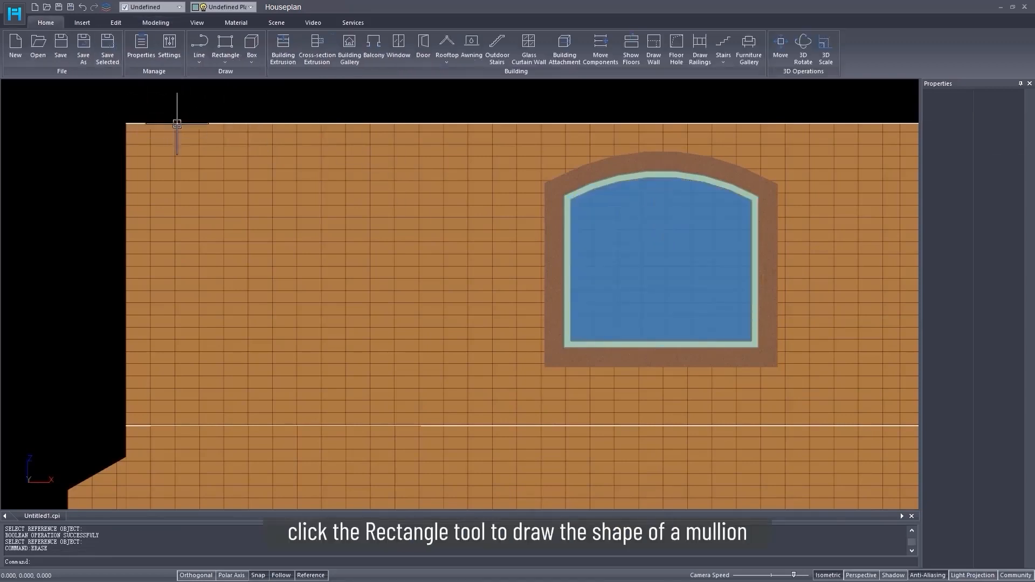
{"action": "left_click", "coordinate": [226, 45]}
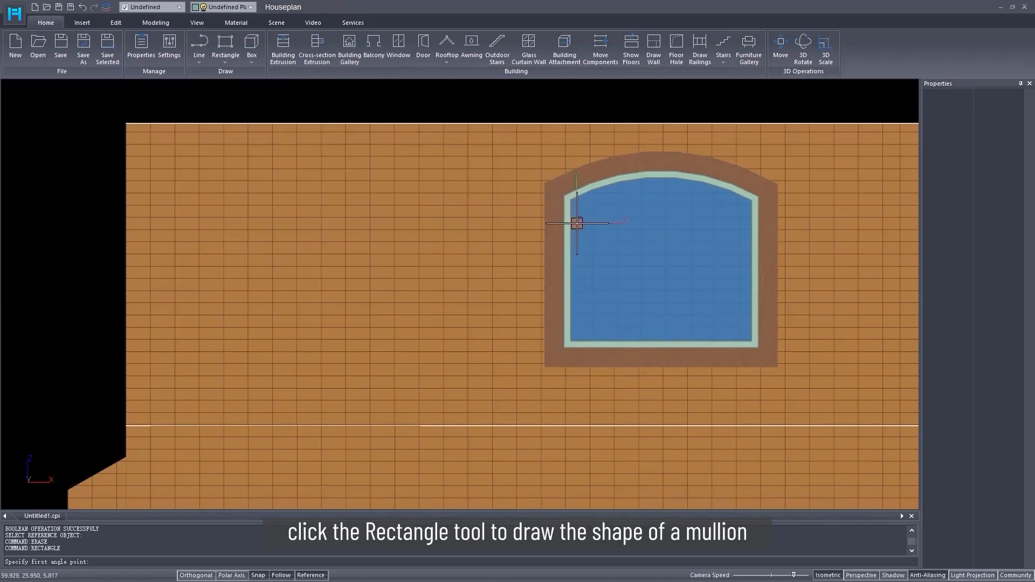
{"action": "left_click", "coordinate": [571, 213]}
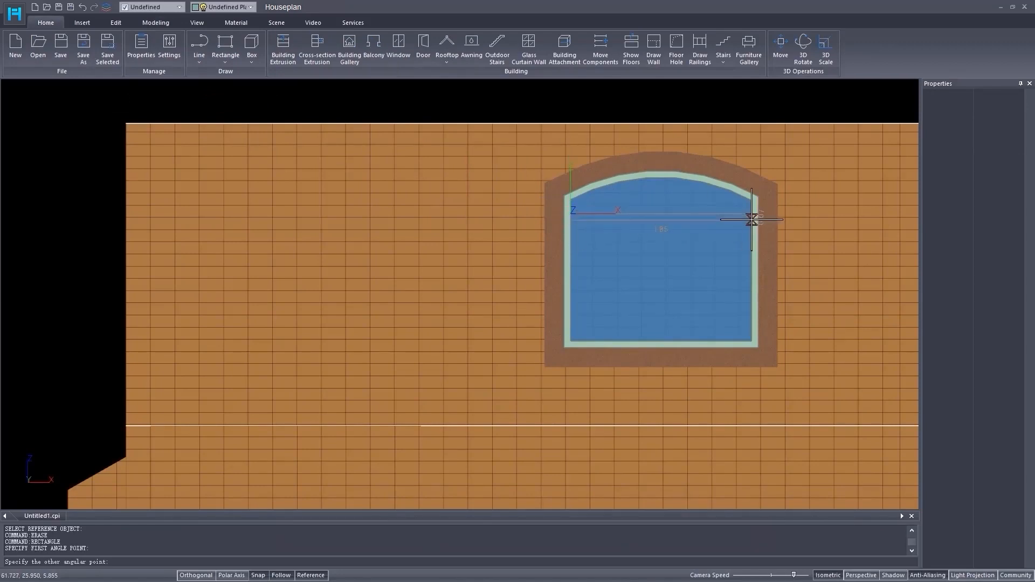
{"action": "left_click", "coordinate": [751, 218]}
Set the horizontal mullion rectangle's length to 0.03
{"action": "left_click", "coordinate": [716, 216]}
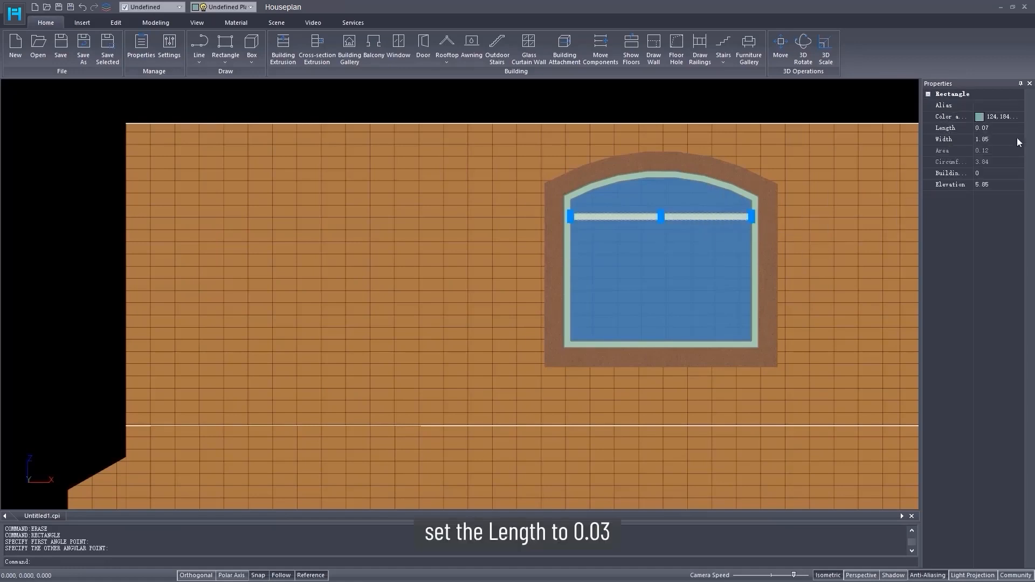
{"action": "left_click", "coordinate": [993, 128]}
{"action": "key", "text": "shift+Left"}
{"action": "type", "text": "3"}
{"action": "key", "text": "Return"}
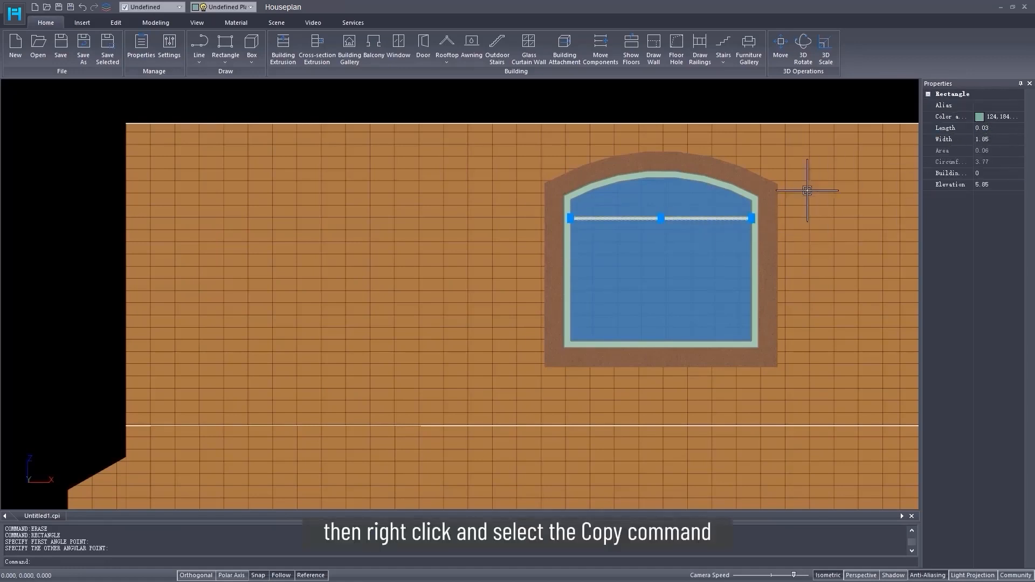
Copy the horizontal mullion twice straight down the glass at roughly equal spacing
{"action": "right_click", "coordinate": [730, 221]}
{"action": "left_click", "coordinate": [755, 433]}
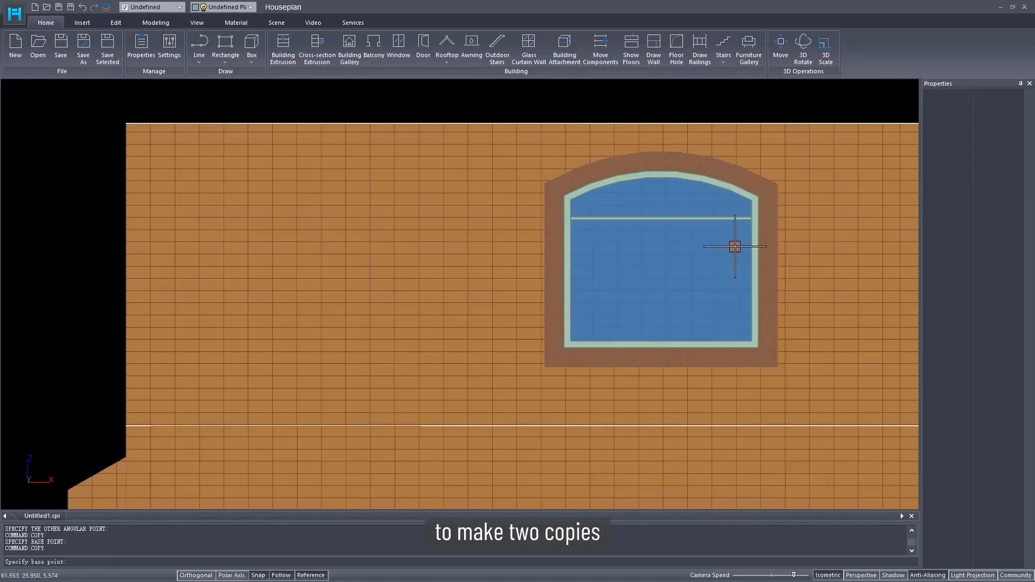
{"action": "left_click", "coordinate": [752, 200]}
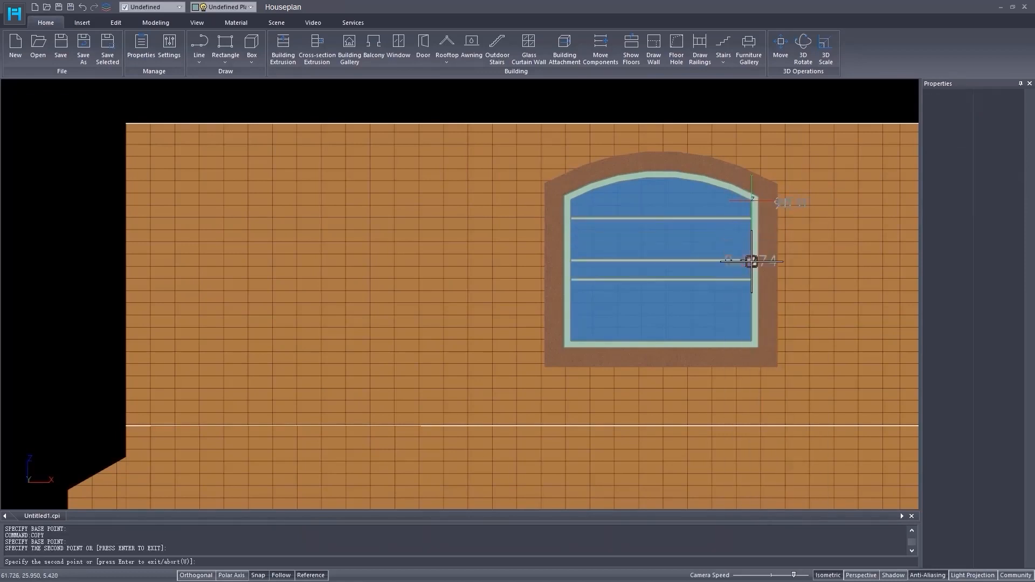
{"action": "left_click", "coordinate": [751, 242]}
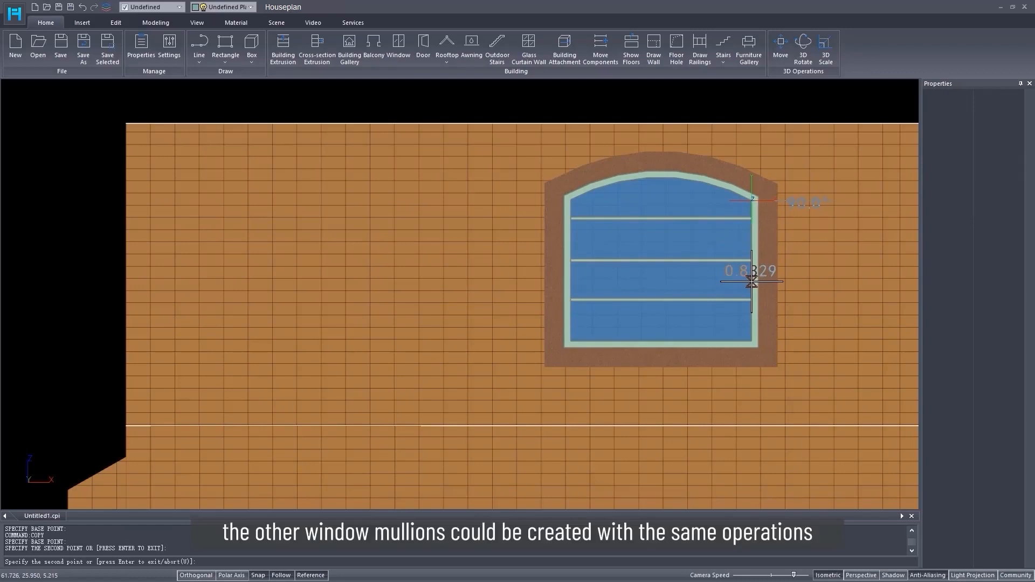
{"action": "left_click", "coordinate": [751, 281]}
{"action": "key", "text": "Return"}
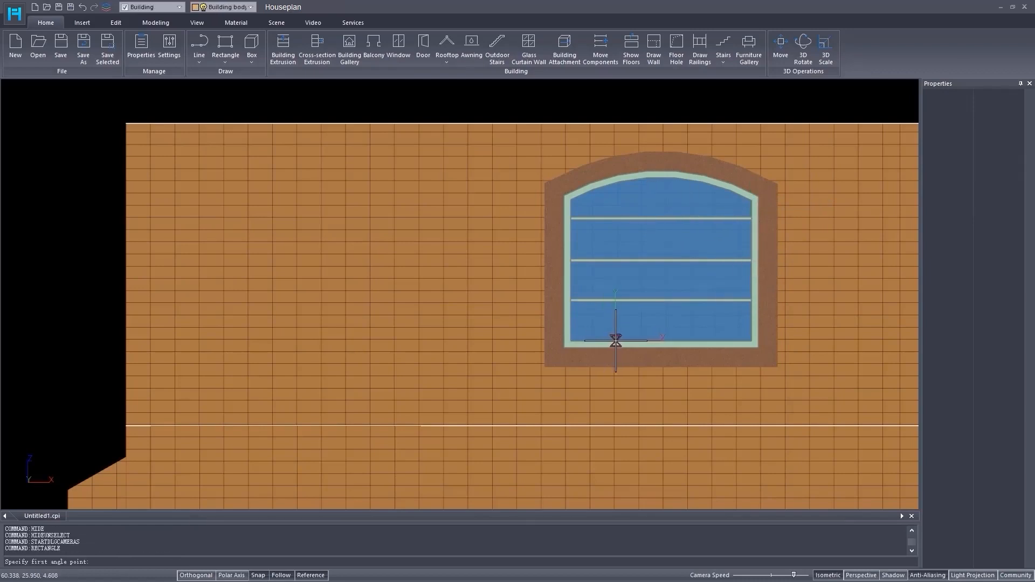
Draw a vertical mullion rectangle about 1.63 long from the frame's lower edge to the arch in the glass's left part, with width 0.04
{"action": "left_click", "coordinate": [615, 339]}
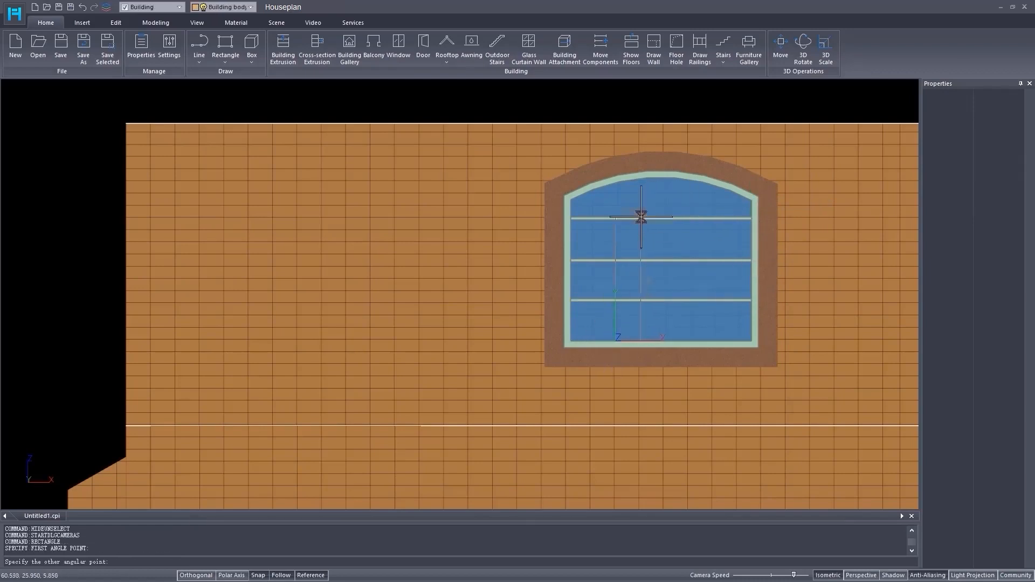
{"action": "left_click", "coordinate": [619, 177]}
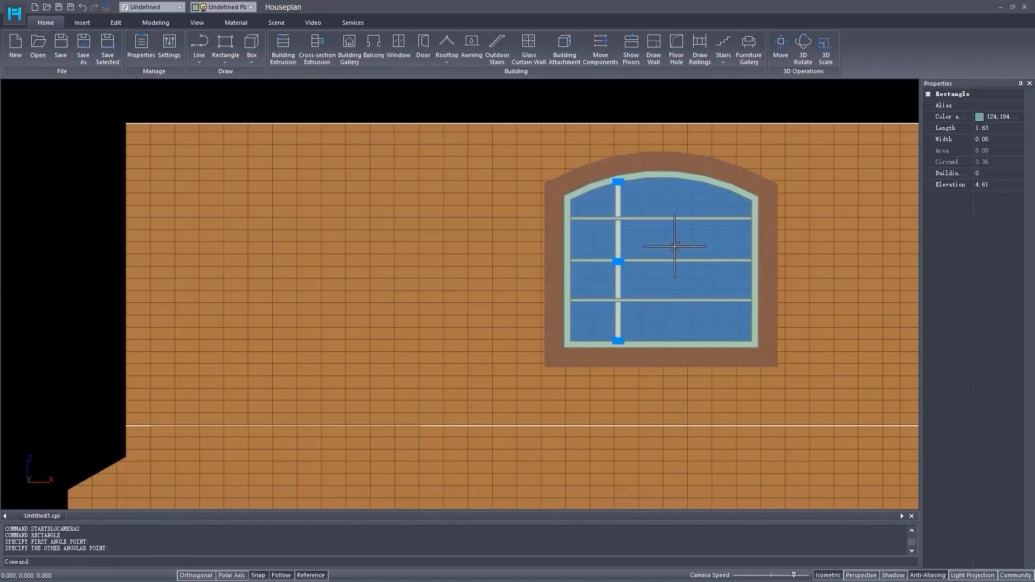
{"action": "left_click", "coordinate": [987, 139]}
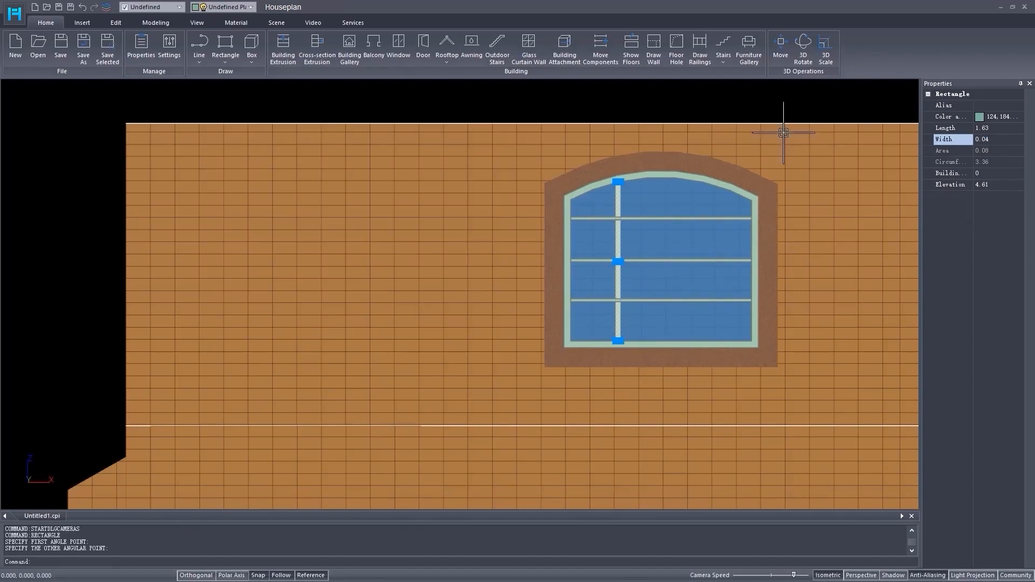
{"action": "left_click", "coordinate": [761, 109]}
Copy the vertical mullion horizontally to the matching position in the right part of the glass
{"action": "left_click", "coordinate": [618, 198]}
{"action": "right_click", "coordinate": [618, 199]}
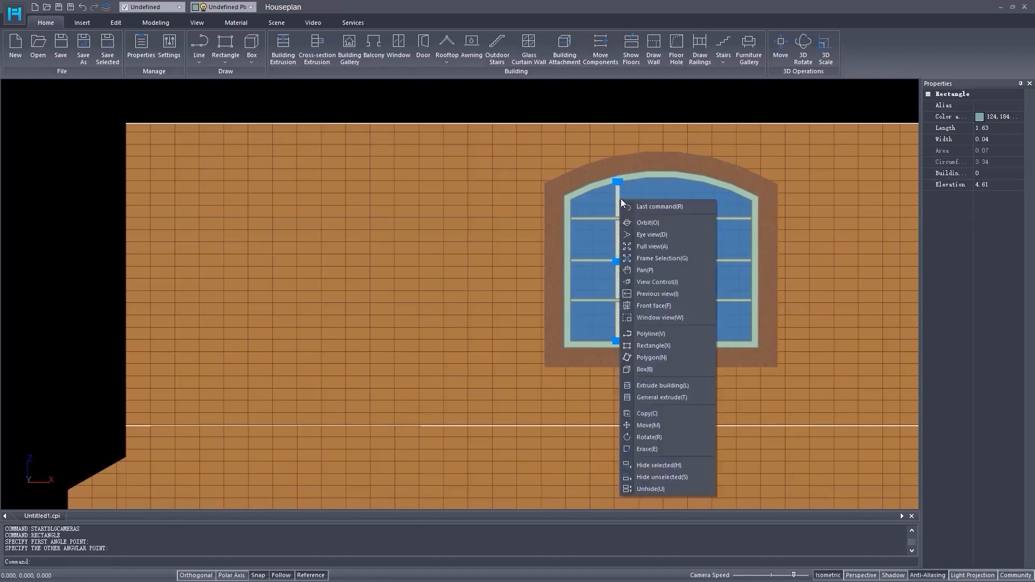
{"action": "left_click", "coordinate": [670, 415]}
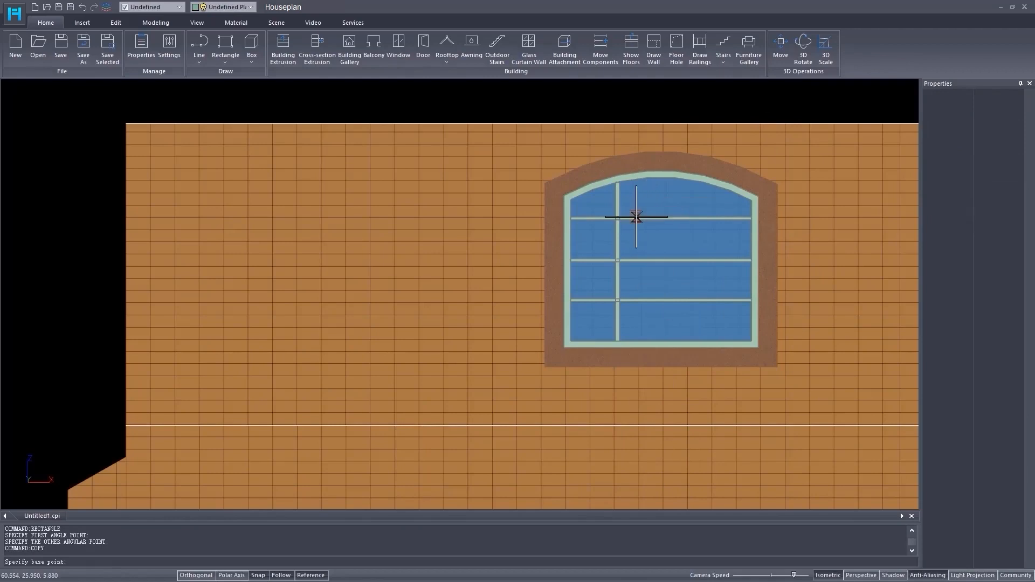
{"action": "left_click", "coordinate": [618, 216]}
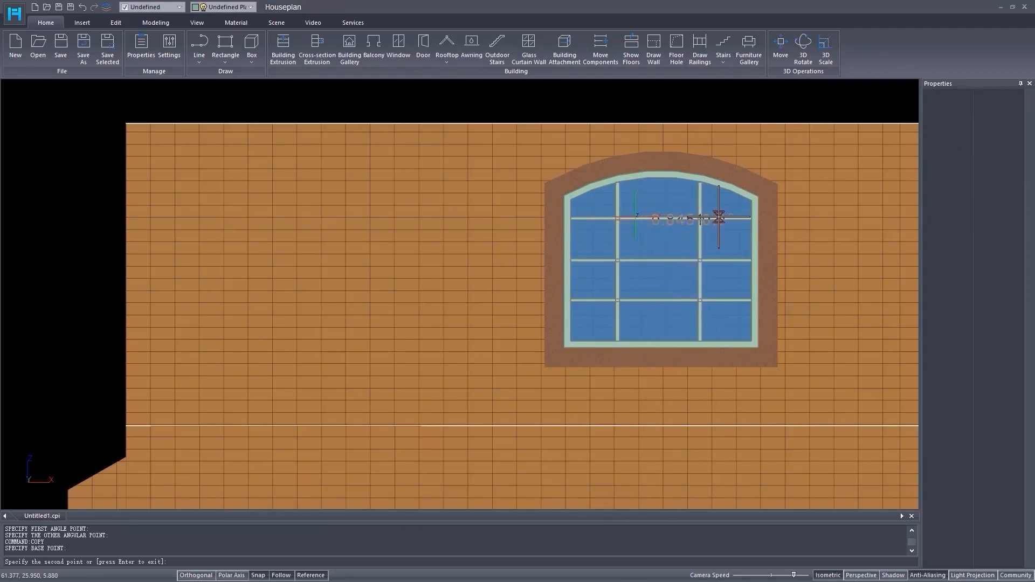
{"action": "left_click", "coordinate": [716, 217]}
{"action": "key", "text": "Return"}
Extrude the thin arched inner frame outward by 0.05 with General Extrude
{"action": "middle_click_drag", "start_coordinate": [649, 261], "coordinate": [710, 290]}
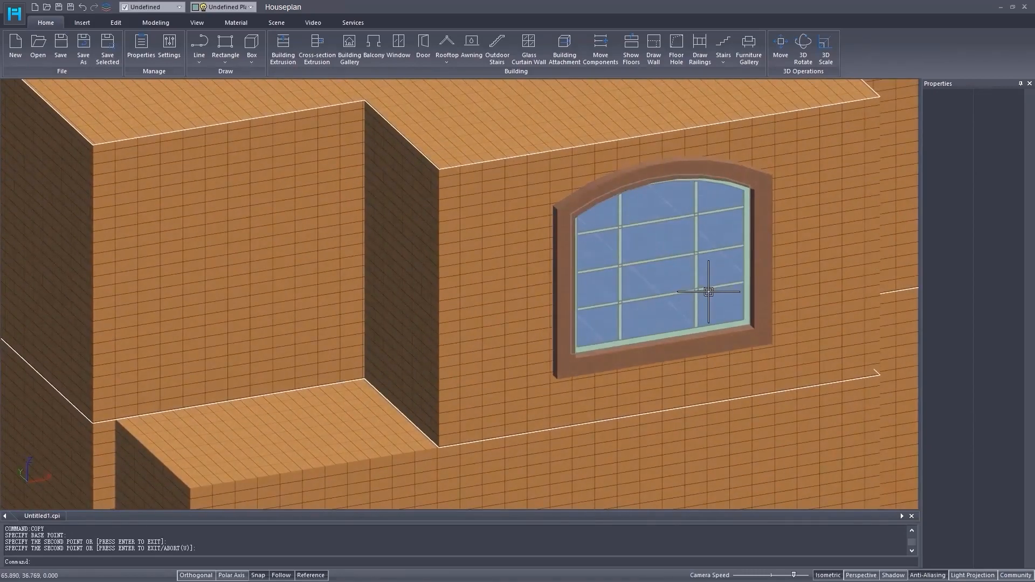
{"action": "scroll", "coordinate": [708, 291], "scroll_direction": "up", "scroll_amount": 5}
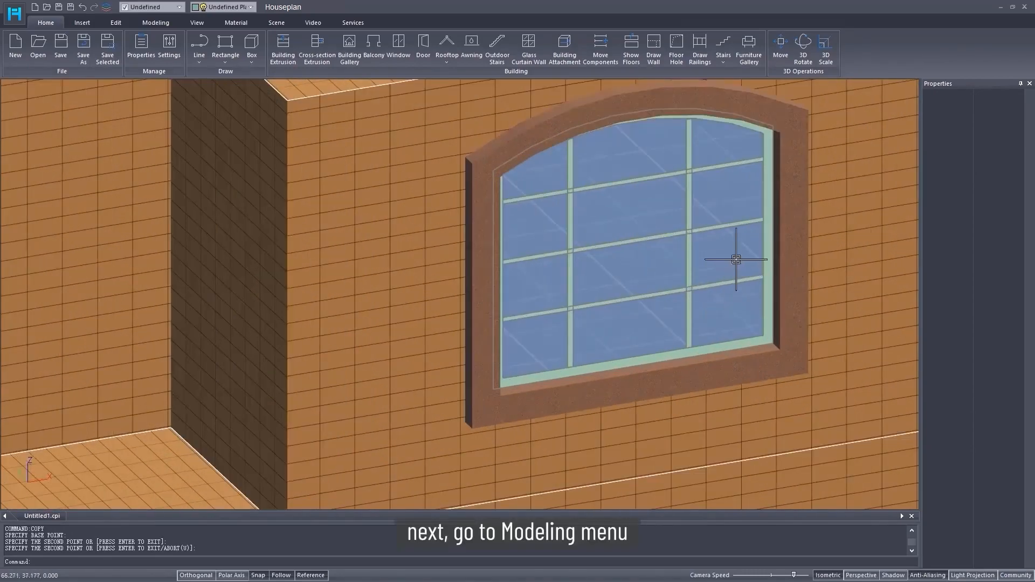
{"action": "left_click", "coordinate": [156, 22]}
{"action": "left_click", "coordinate": [77, 44]}
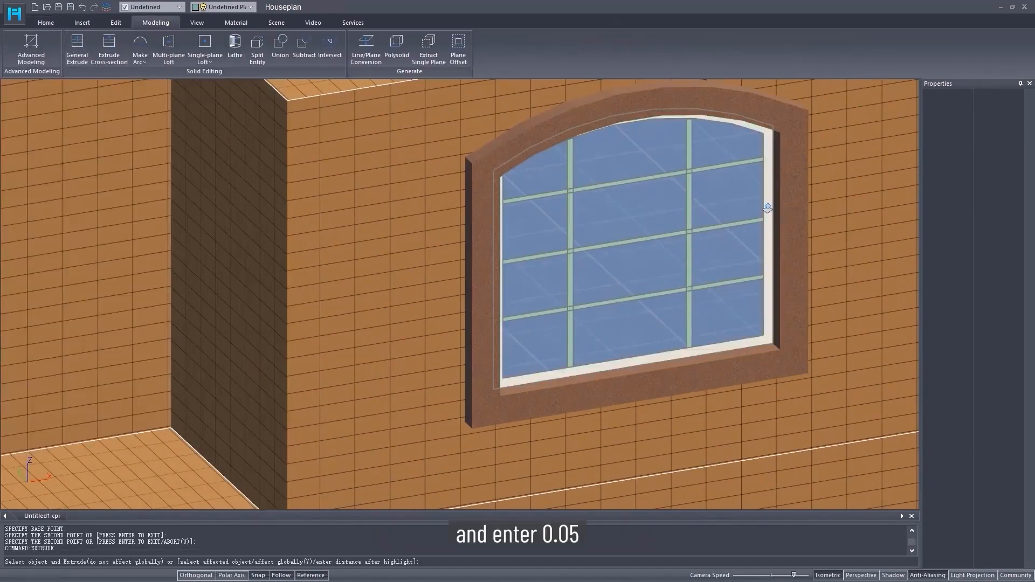
{"action": "type", "text": "0.05"}
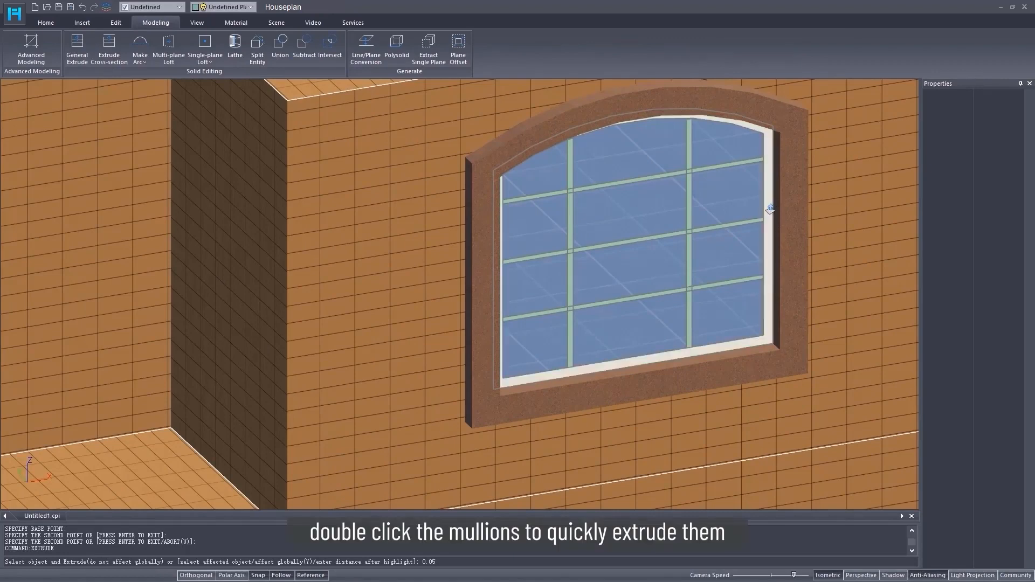
{"action": "double_click", "coordinate": [769, 209]}
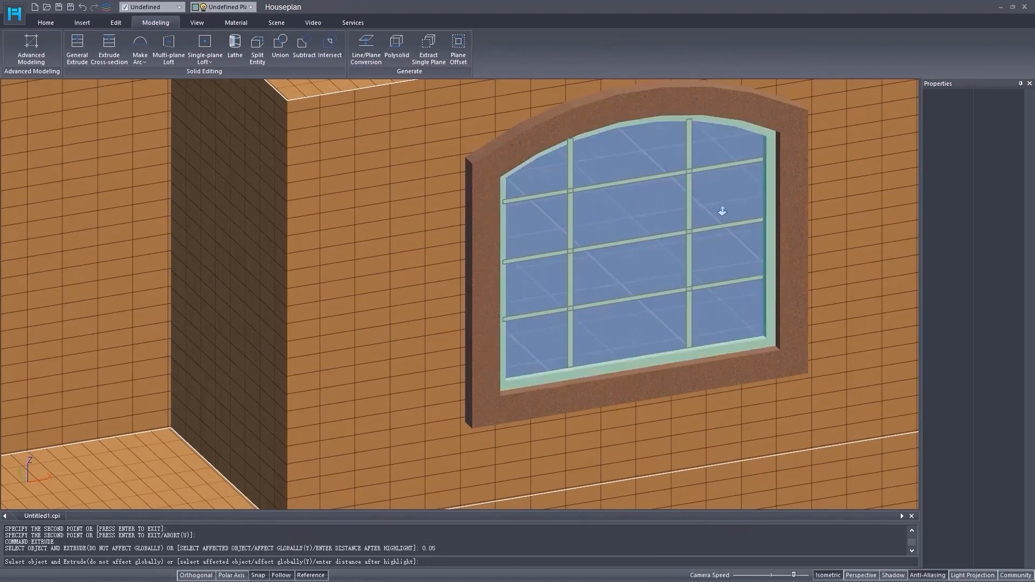
Extrude all the vertical and horizontal mullions by the same distance as the inner frame
{"action": "double_click", "coordinate": [688, 155]}
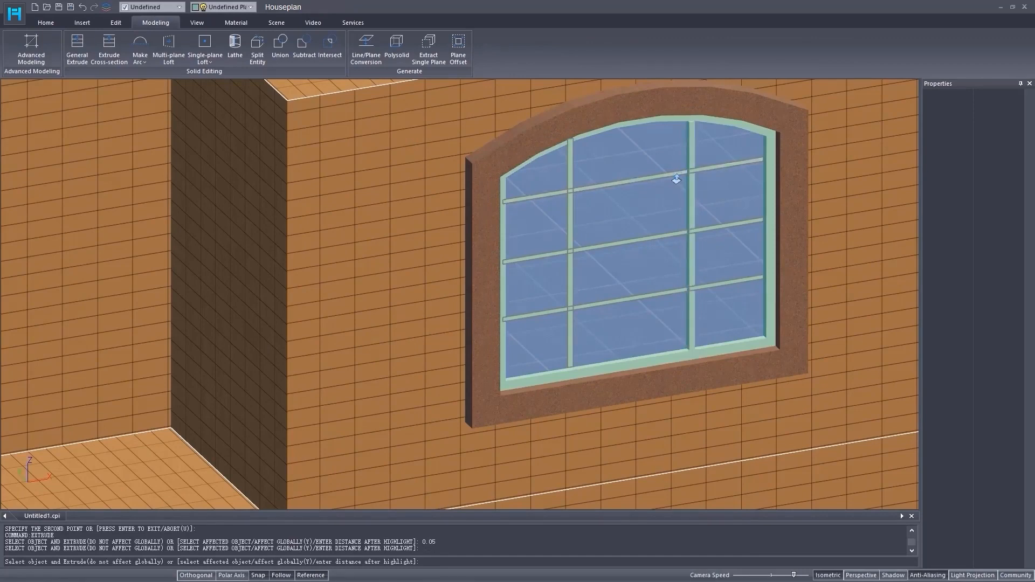
{"action": "double_click", "coordinate": [652, 247]}
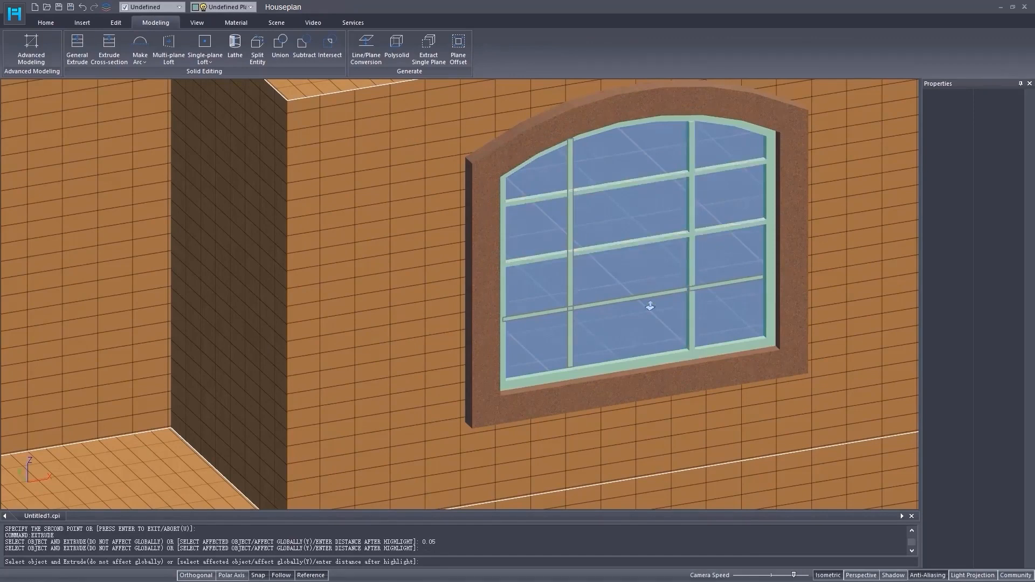
{"action": "double_click", "coordinate": [646, 304]}
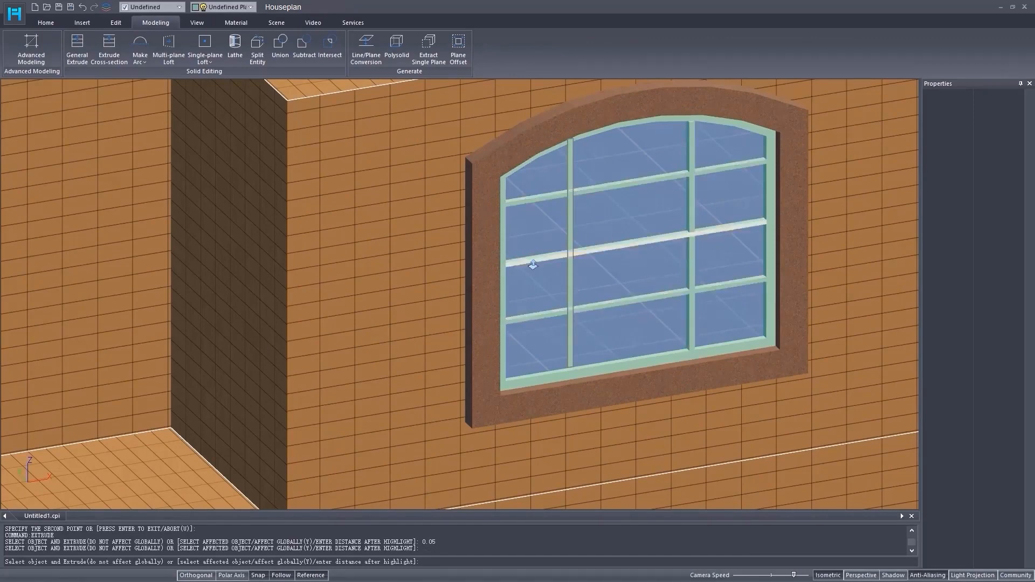
{"action": "double_click", "coordinate": [567, 246]}
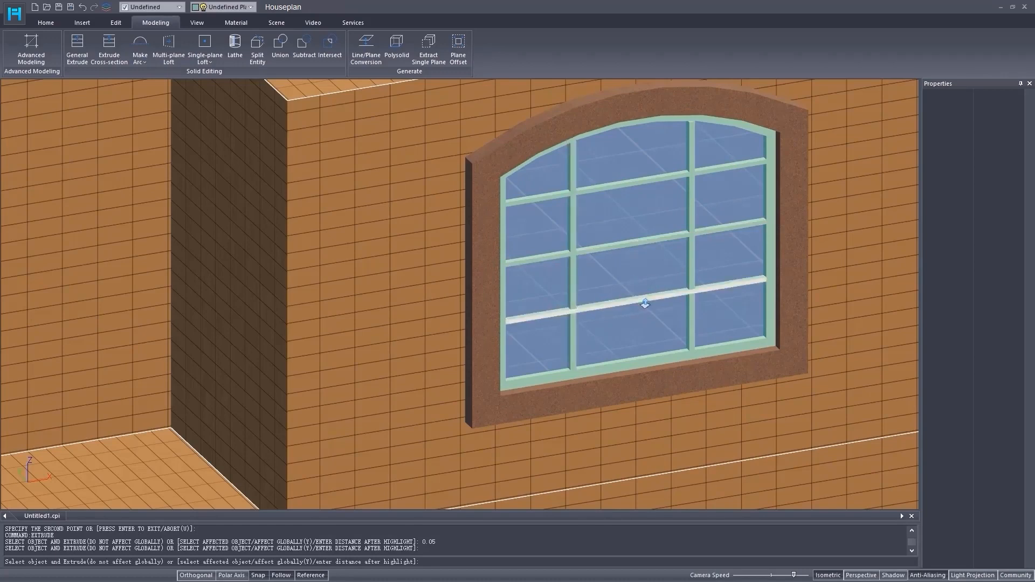
{"action": "key", "text": "Escape"}
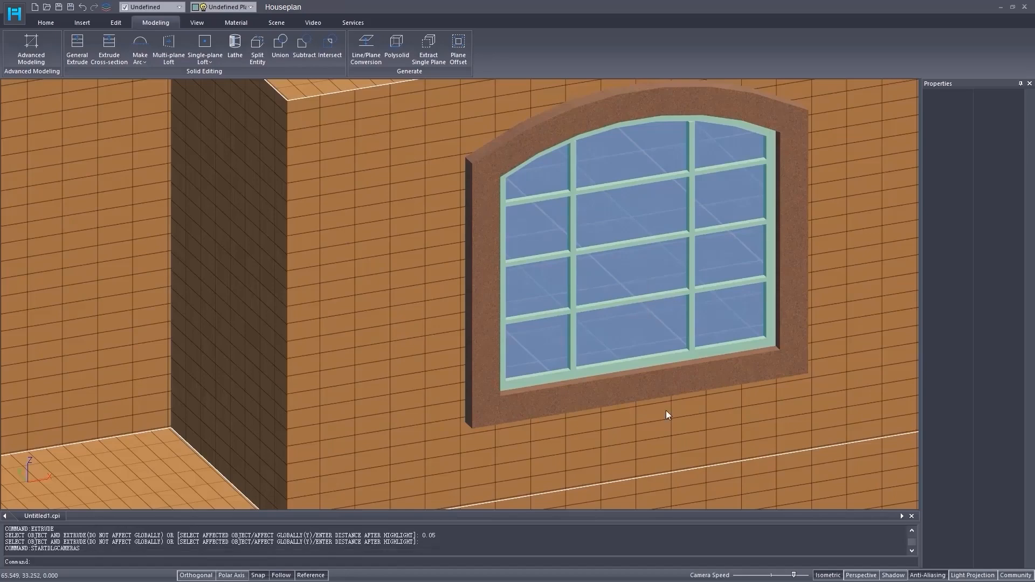
Generate a full-slope sloped roof with a slope gradient of 30.00 and eaves of 0.30 on the building's rooftop
{"action": "scroll", "coordinate": [665, 410], "scroll_direction": "down", "scroll_amount": 4}
{"action": "scroll", "coordinate": [665, 409], "scroll_direction": "down", "scroll_amount": 5}
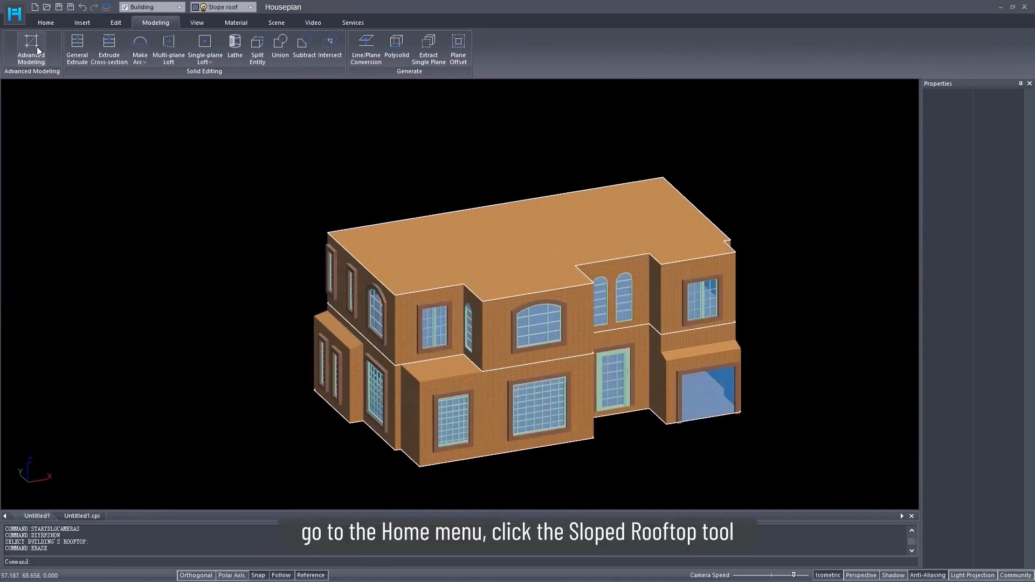
{"action": "left_click", "coordinate": [45, 23]}
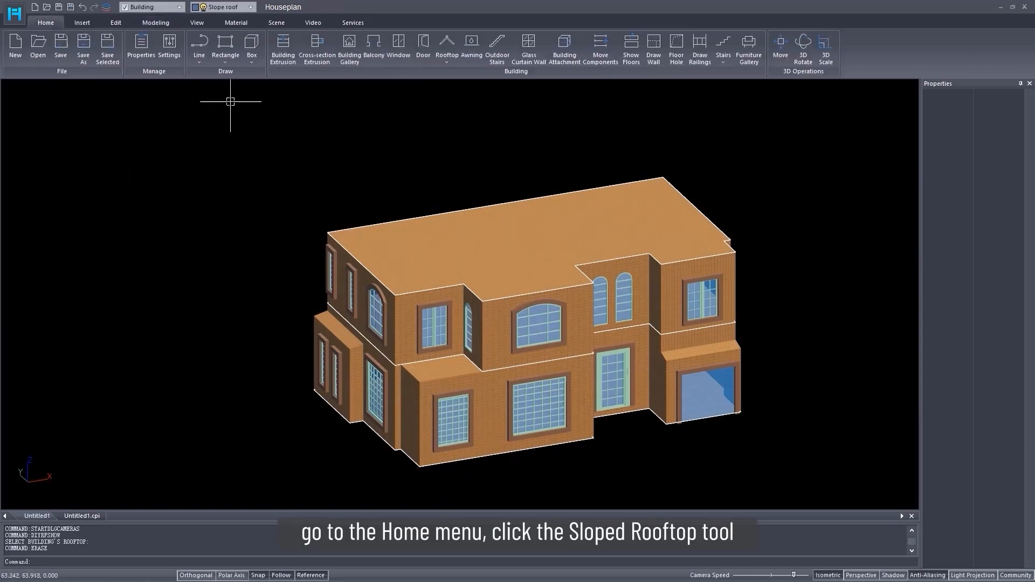
{"action": "left_click", "coordinate": [445, 61]}
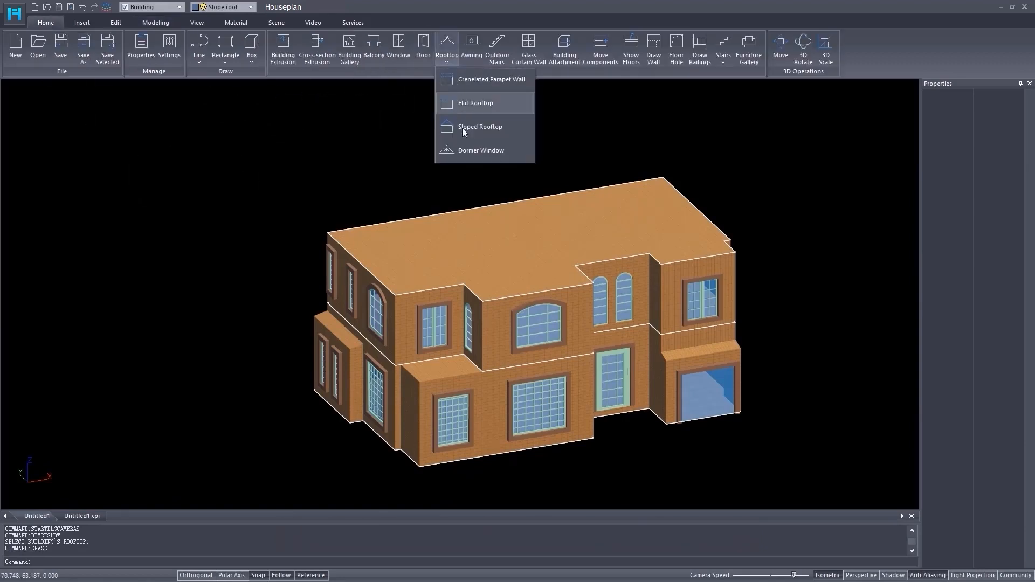
{"action": "left_click", "coordinate": [467, 127]}
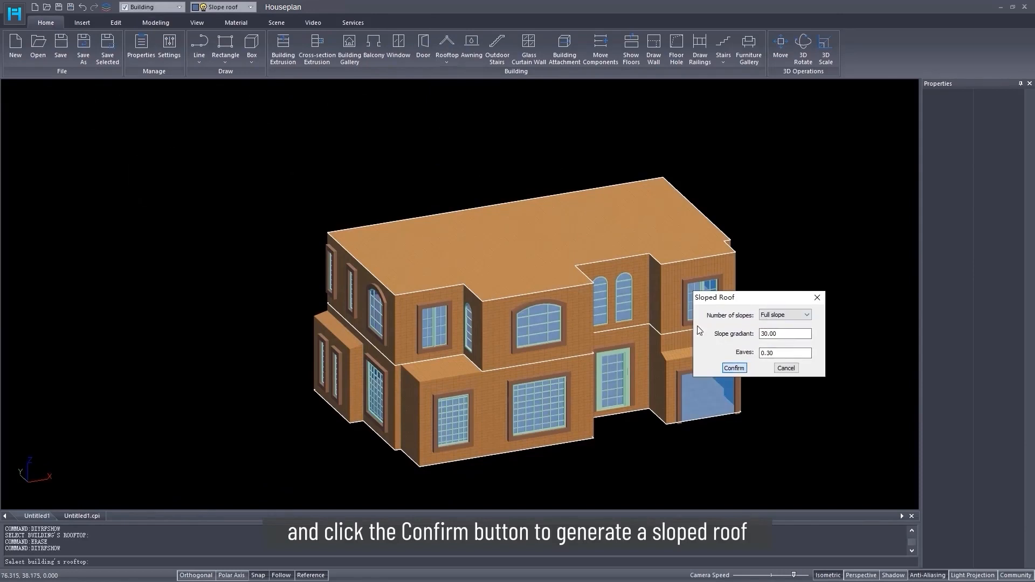
{"action": "left_click", "coordinate": [477, 229]}
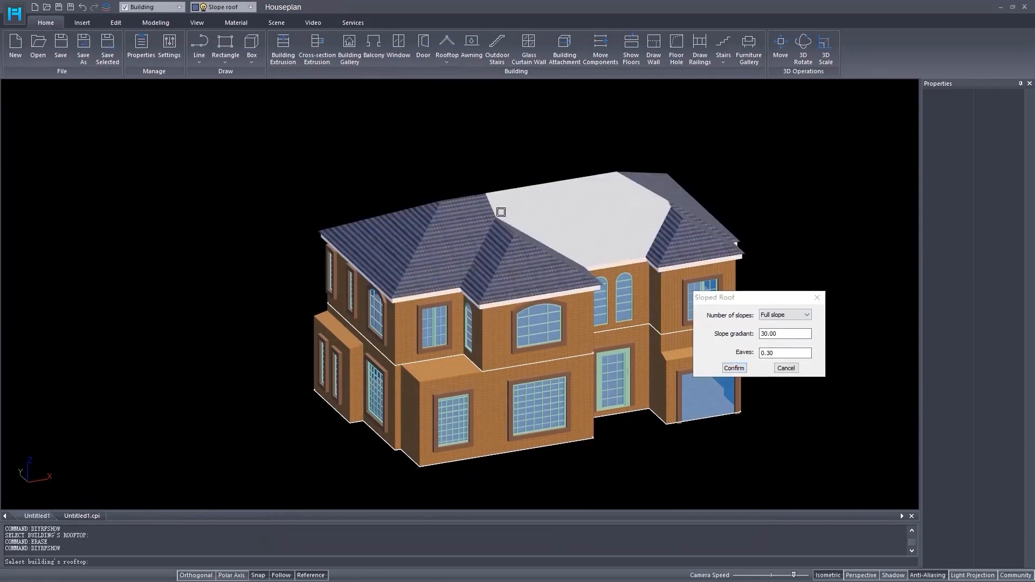
{"action": "left_click", "coordinate": [500, 212]}
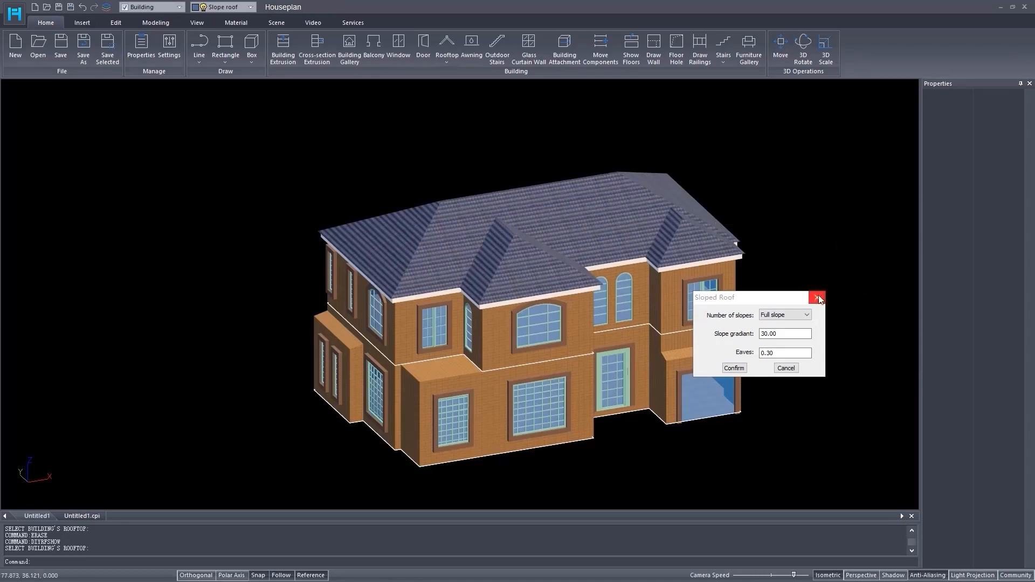
{"action": "left_click", "coordinate": [819, 299]}
Set the slope gradient of the triangular roof plane at the villa's left end, plane 11, to 90
{"action": "double_click", "coordinate": [369, 240]}
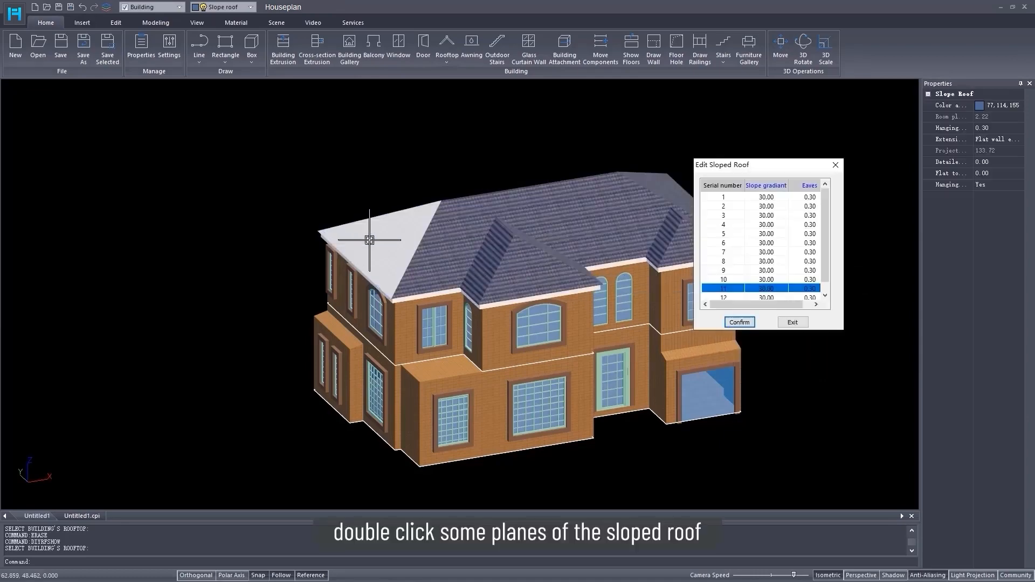
{"action": "type", "text": "90"}
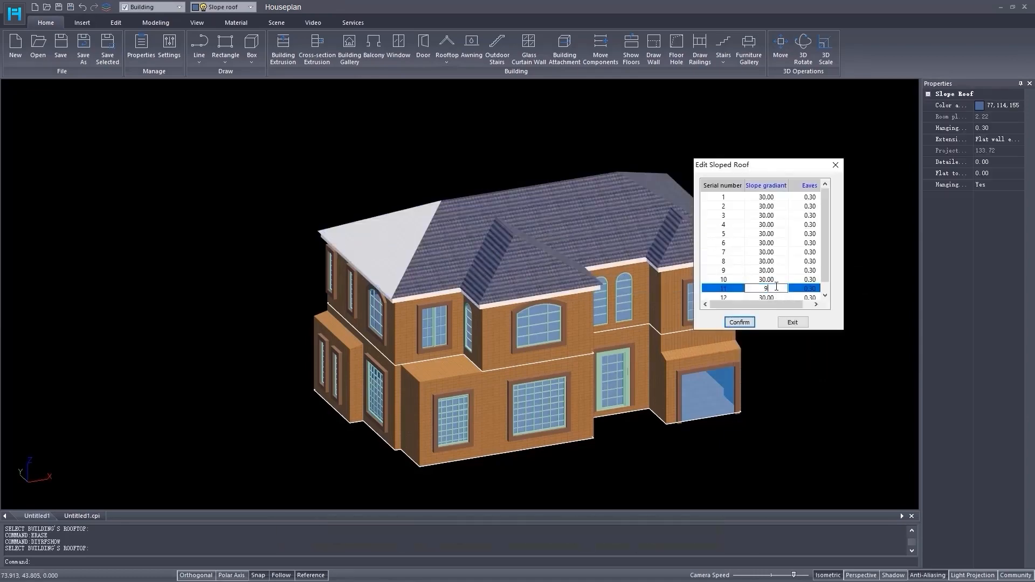
{"action": "left_click", "coordinate": [739, 321]}
Turn the two front hip planes, numbers 2 and 6, into gables by setting their slope gradients to 90
{"action": "left_click", "coordinate": [520, 264]}
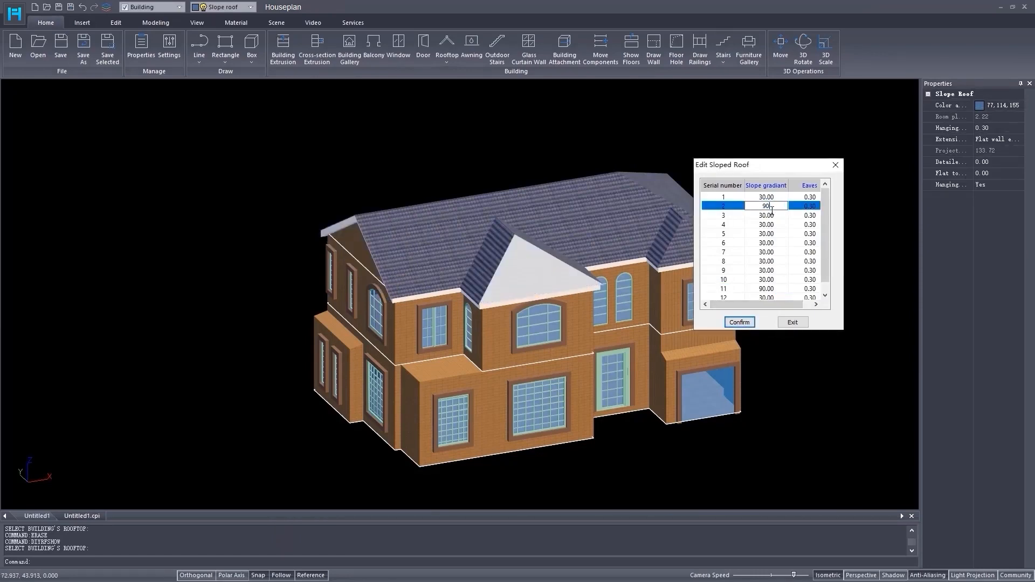
{"action": "left_click", "coordinate": [738, 323]}
{"action": "left_click", "coordinate": [724, 243]}
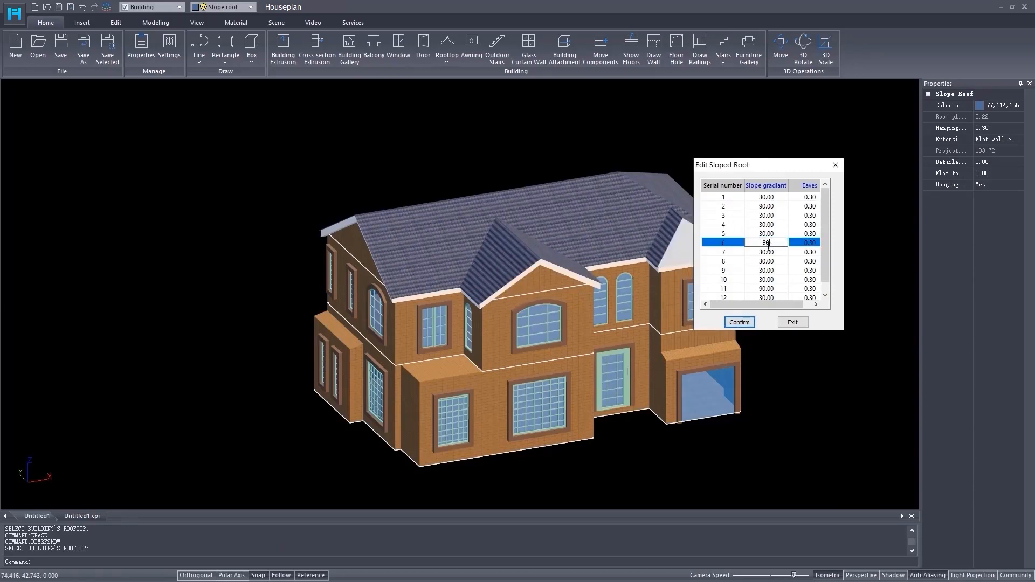
{"action": "left_click", "coordinate": [742, 322]}
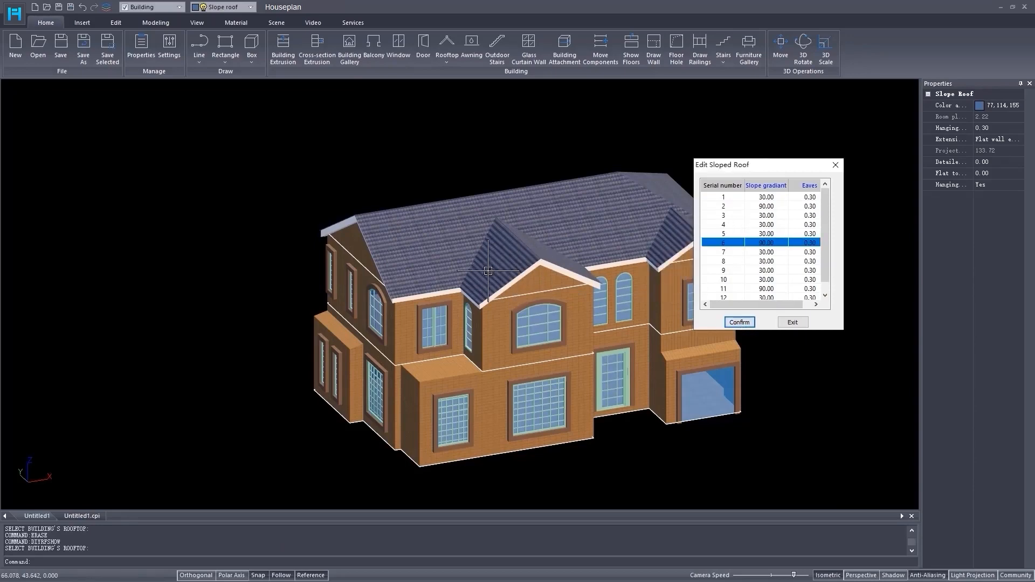
Set the slope gradient of the roof plane at the villa's right end to 90, finish the roof editing and save the project
{"action": "middle_click_drag", "start_coordinate": [507, 271], "coordinate": [261, 272]}
{"action": "left_click", "coordinate": [570, 289]}
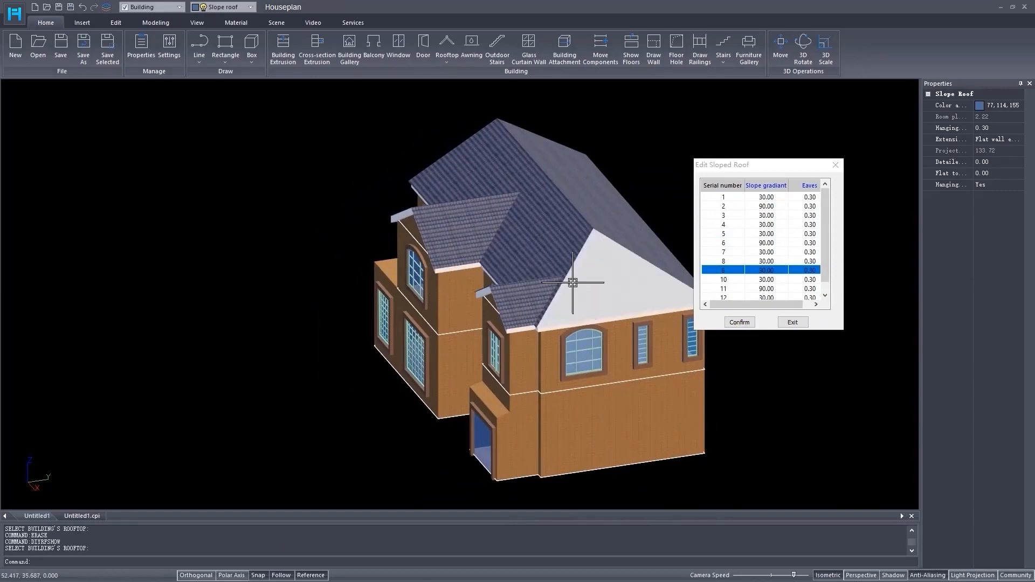
{"action": "middle_click_drag", "start_coordinate": [570, 289], "coordinate": [407, 288]}
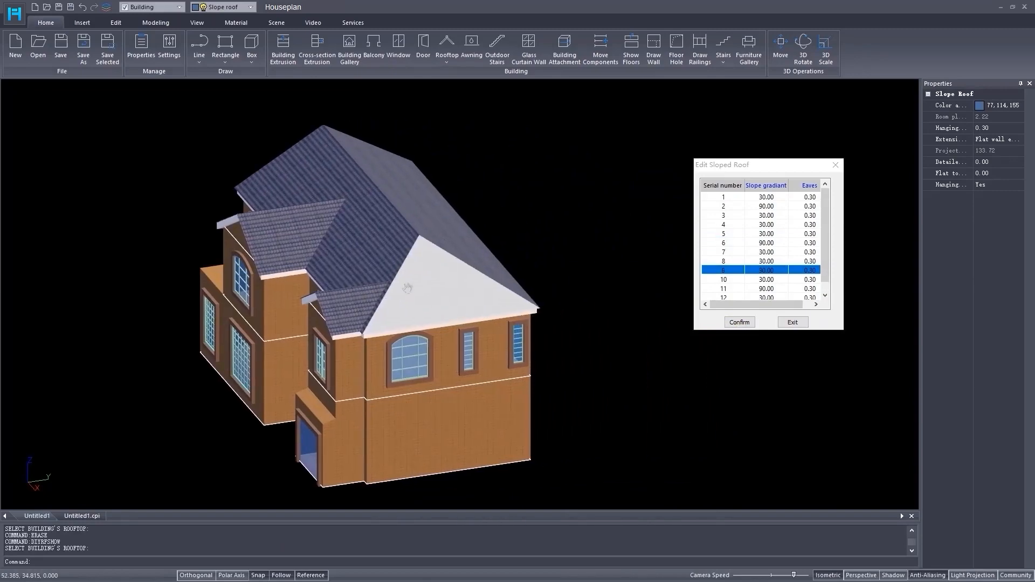
{"action": "left_click", "coordinate": [775, 270]}
{"action": "type", "text": "90"}
{"action": "left_click", "coordinate": [740, 323]}
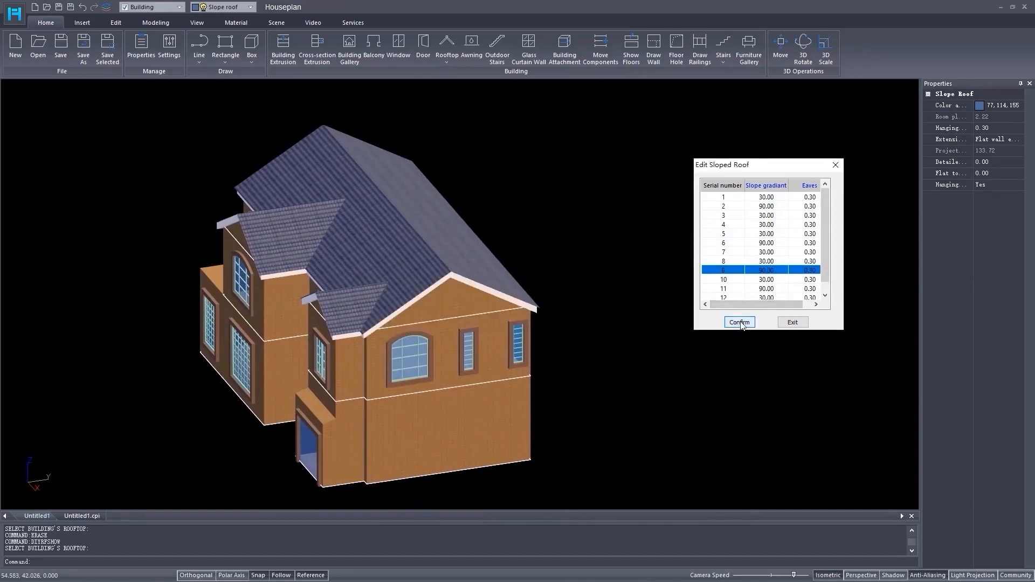
{"action": "left_click", "coordinate": [833, 165]}
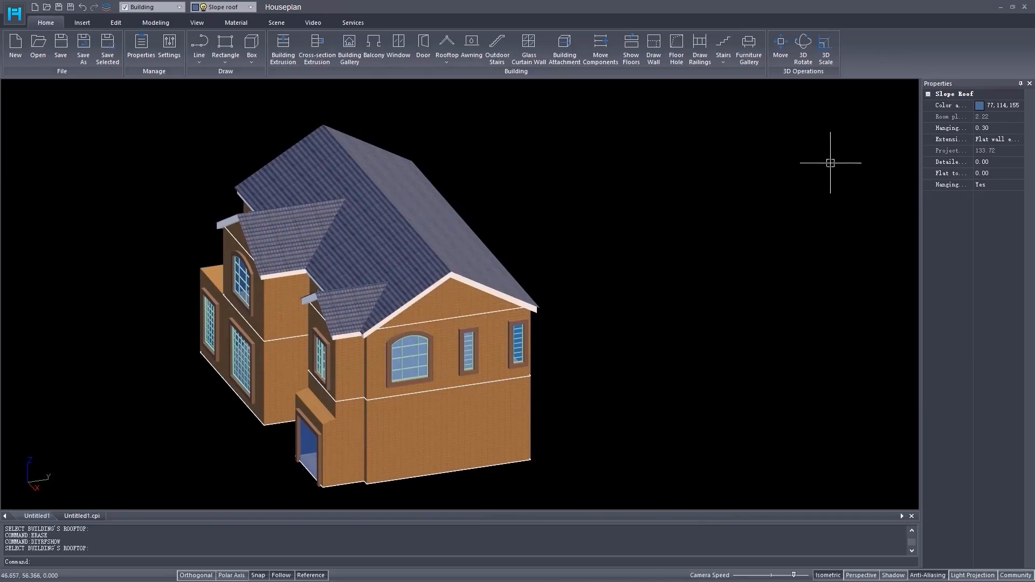
{"action": "key", "text": "ctrl+s"}
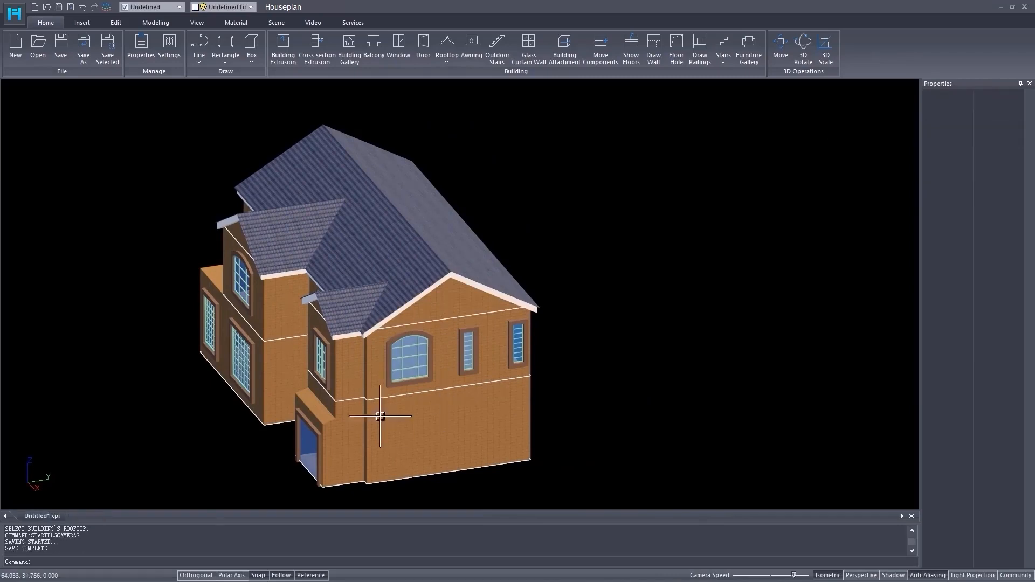
Make an offset copy of the slanted plane above the garage opening at a distance of 0.1
{"action": "scroll", "coordinate": [423, 357], "scroll_direction": "up", "scroll_amount": 5}
{"action": "scroll", "coordinate": [423, 357], "scroll_direction": "up", "scroll_amount": 6}
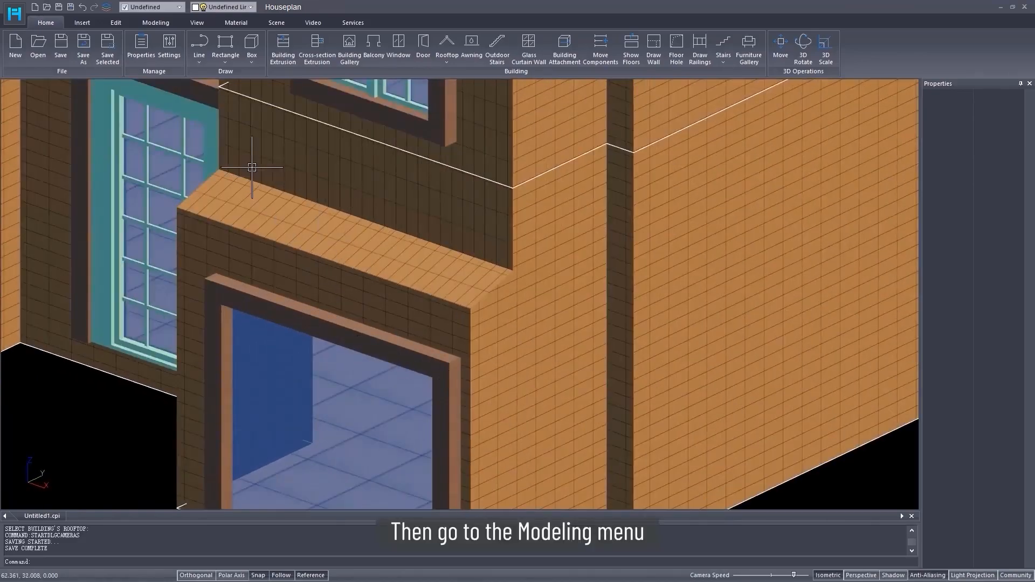
{"action": "left_click", "coordinate": [154, 22]}
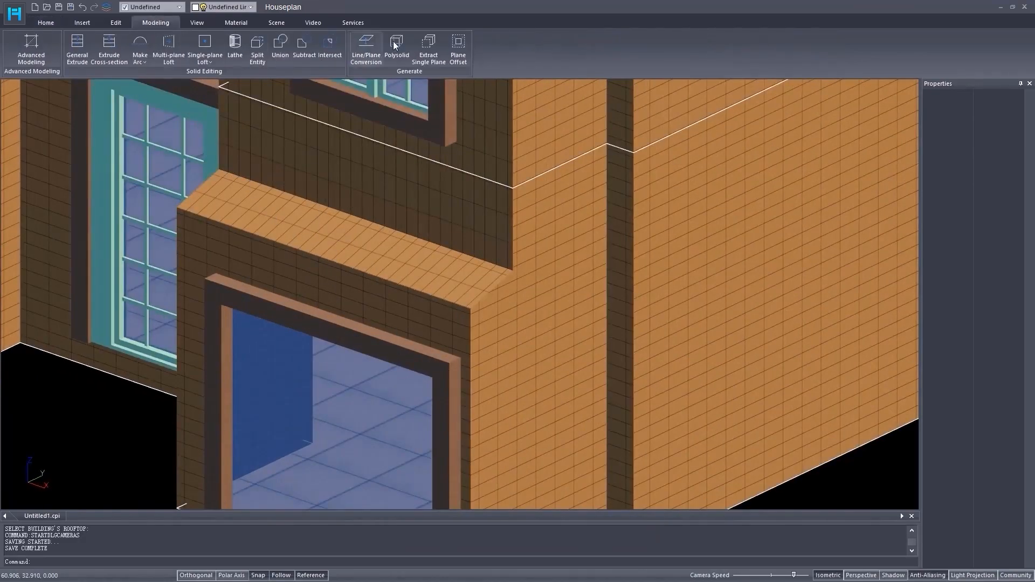
{"action": "left_click", "coordinate": [466, 47]}
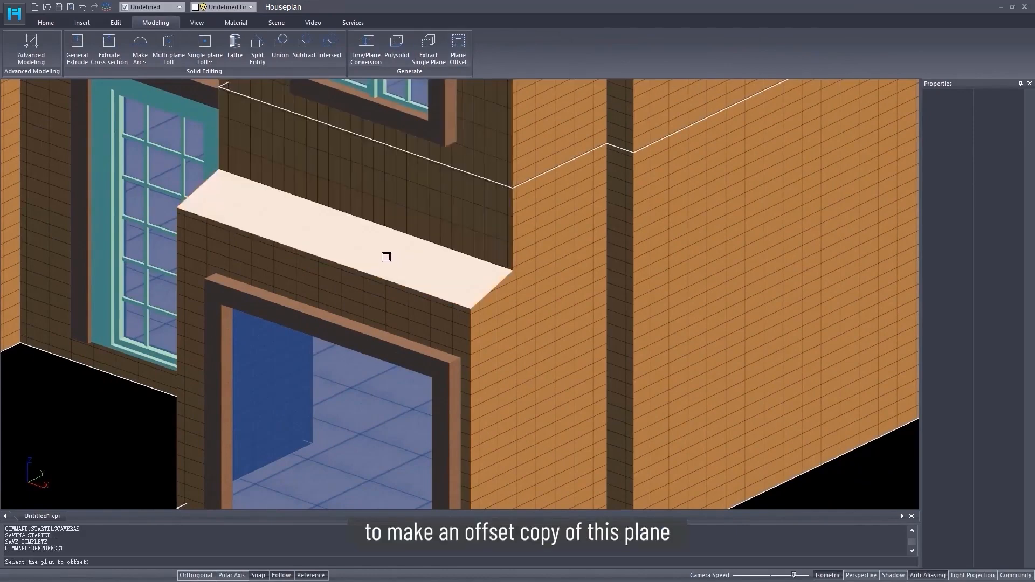
{"action": "left_click", "coordinate": [386, 256]}
{"action": "type", "text": "0."}
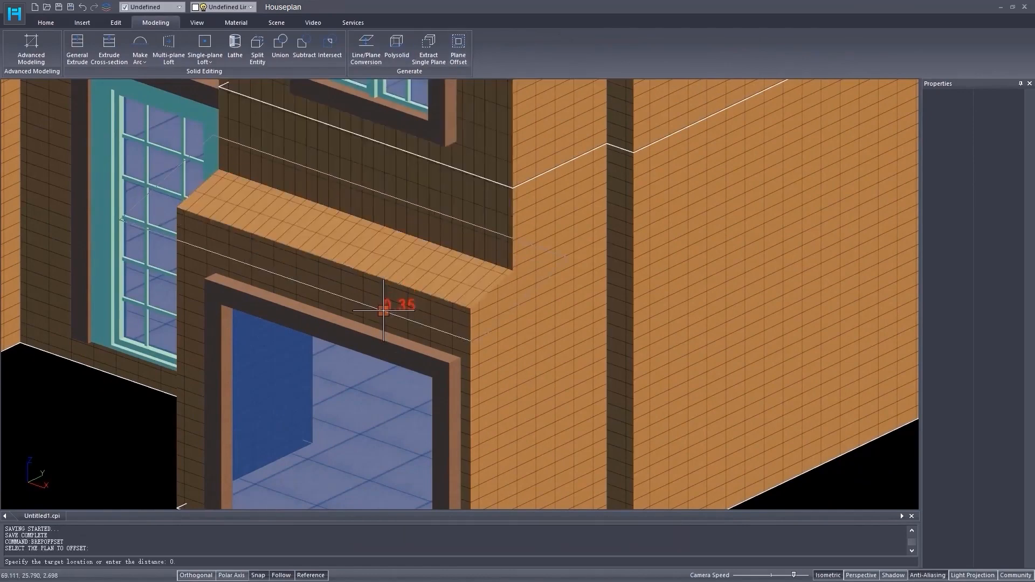
{"action": "type", "text": "1"}
{"action": "key", "text": "Return"}
{"action": "key", "text": "Escape"}
Move the offset plane's rear edge back to the wall and extend its front edge outward by 0.28
{"action": "left_click", "coordinate": [404, 250]}
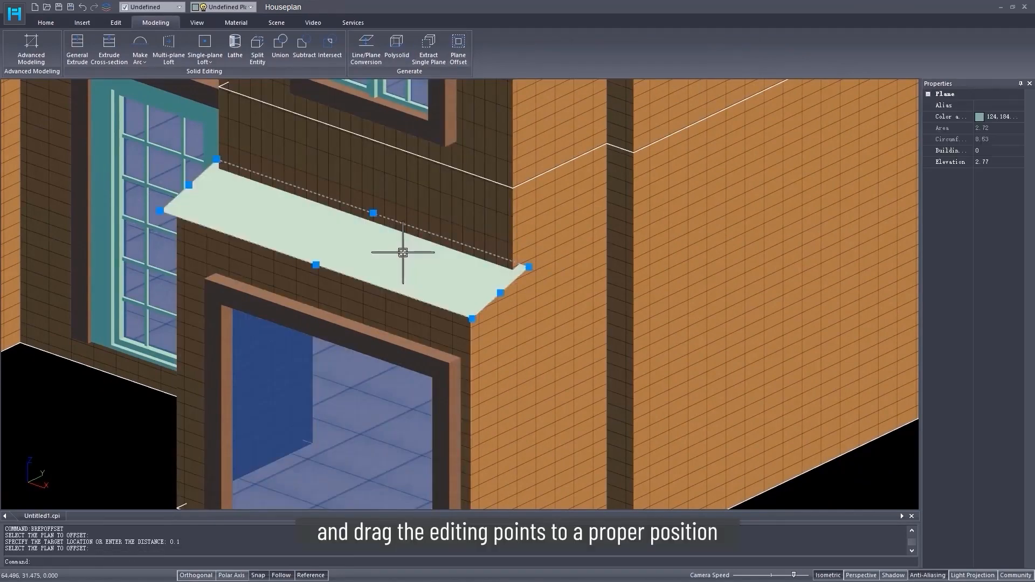
{"action": "left_click", "coordinate": [372, 214]}
{"action": "left_click", "coordinate": [416, 231]}
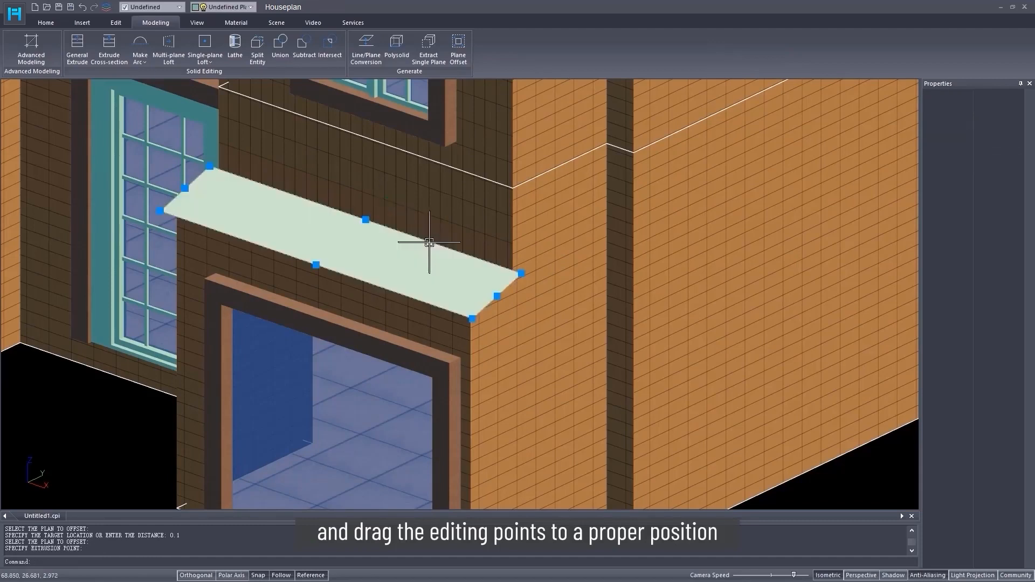
{"action": "left_click", "coordinate": [316, 264]}
{"action": "type", "text": "0.28"}
{"action": "key", "text": "Return"}
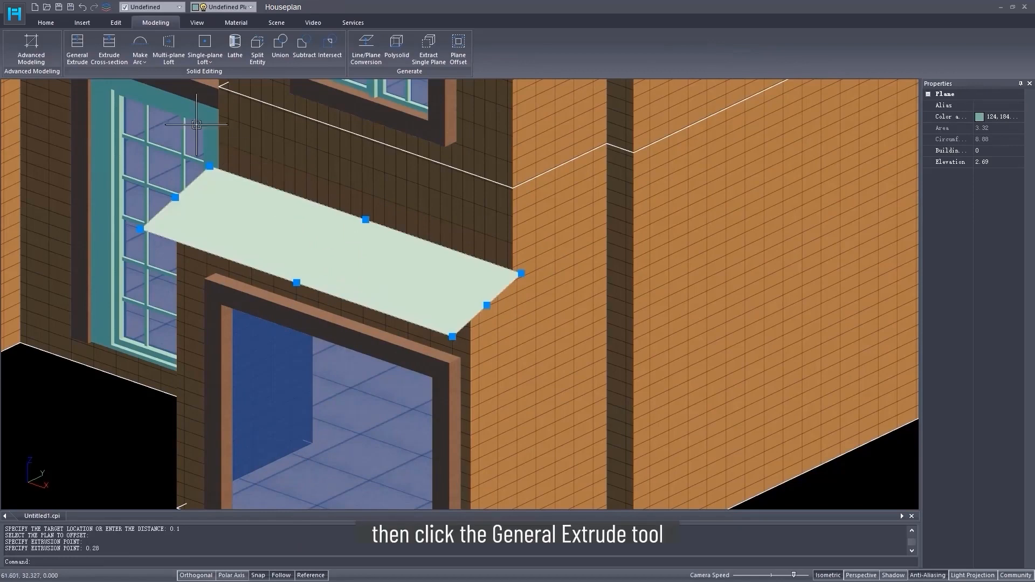
Extrude the slanted plane above the garage by 0.14 with General Extrude
{"action": "left_click", "coordinate": [77, 48]}
{"action": "type", "text": "0.14"}
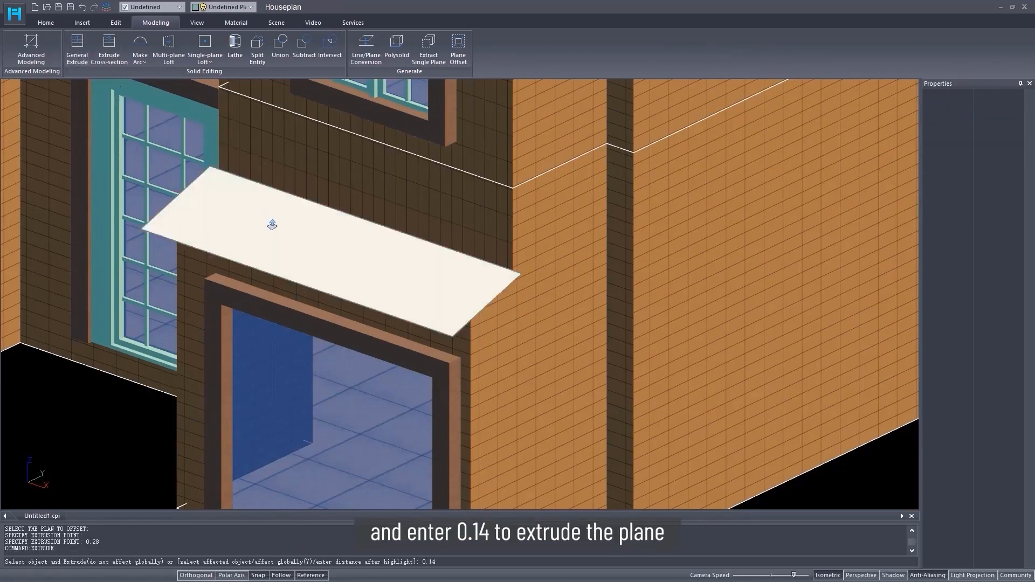
{"action": "key", "text": "Return"}
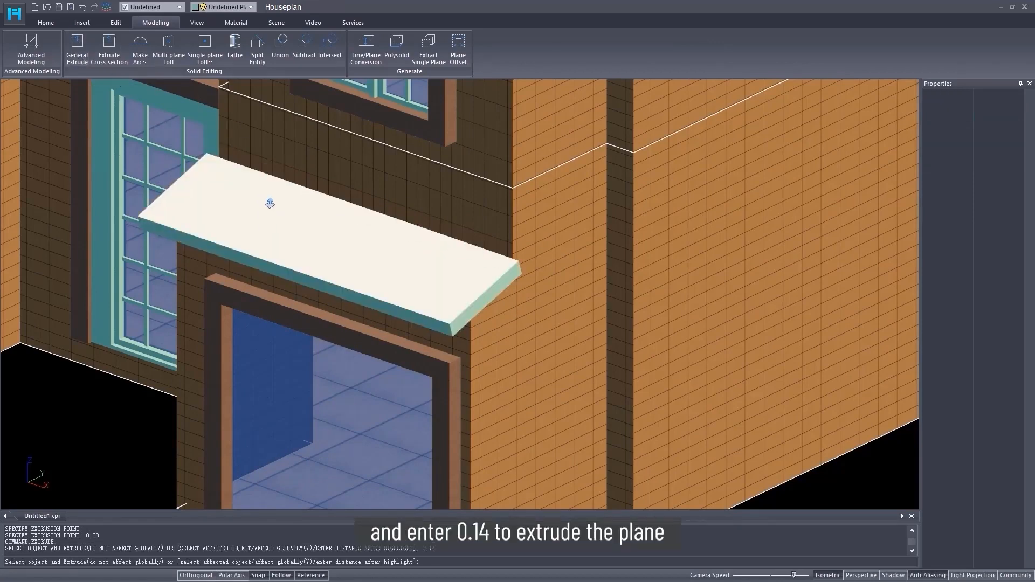
Make an offset copy of the garage canopy's top face at a distance of 0.02 with Plane Offset
{"action": "left_click", "coordinate": [458, 48]}
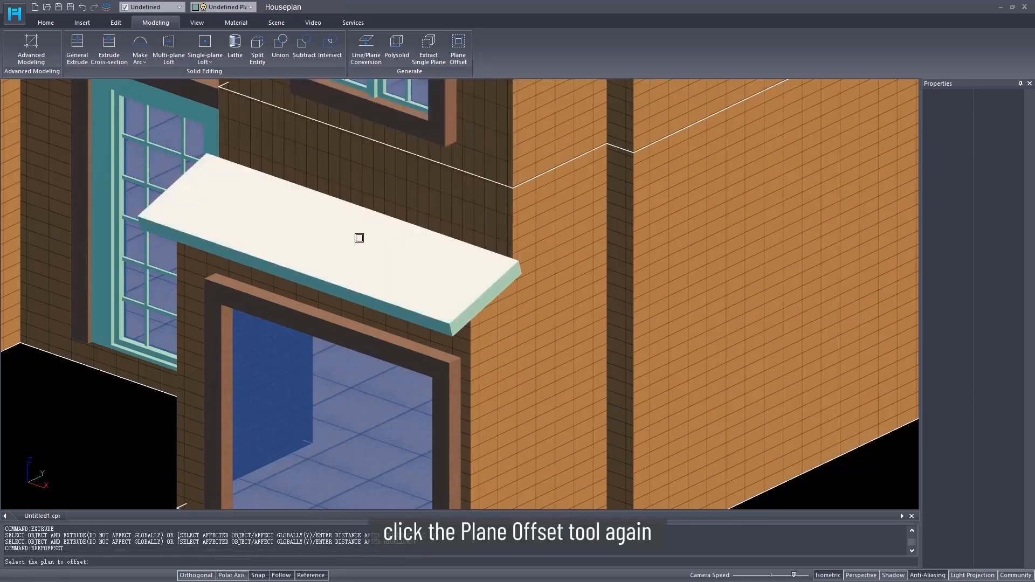
{"action": "left_click", "coordinate": [358, 239]}
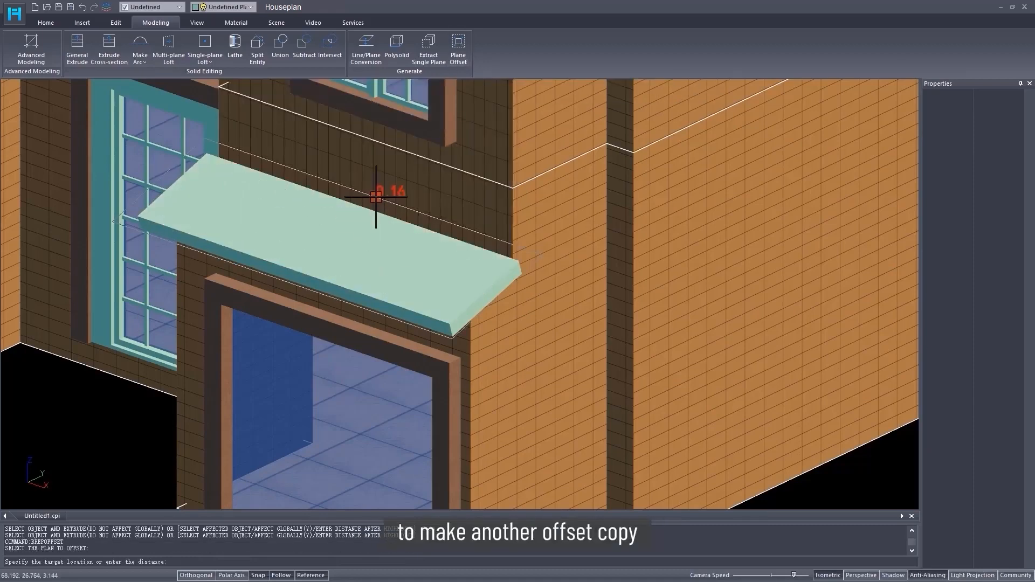
{"action": "type", "text": "0.02"}
{"action": "key", "text": "Return"}
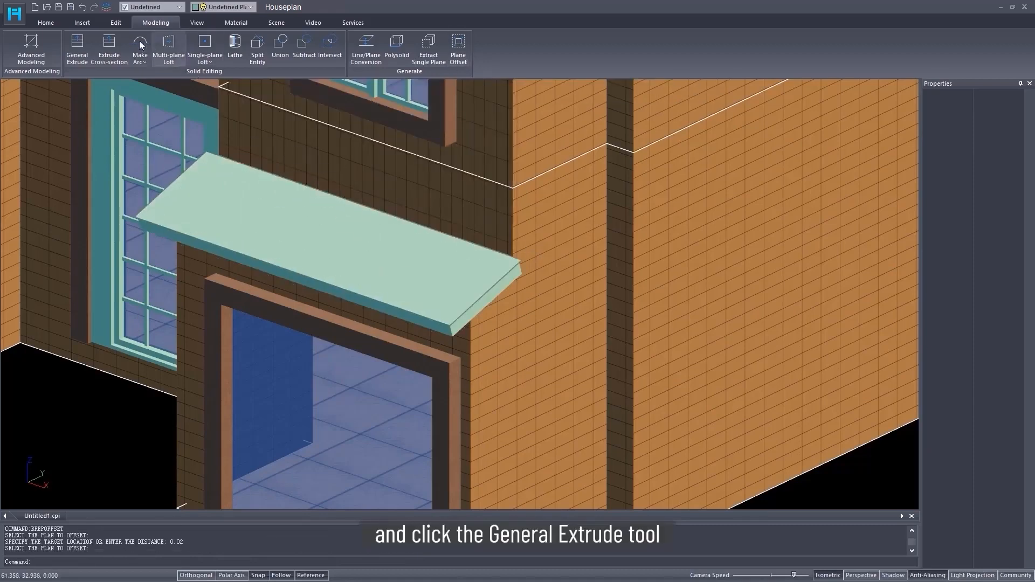
Extrude the offset copy on top of the garage canopy by 0.03 with General Extrude
{"action": "left_click", "coordinate": [77, 47]}
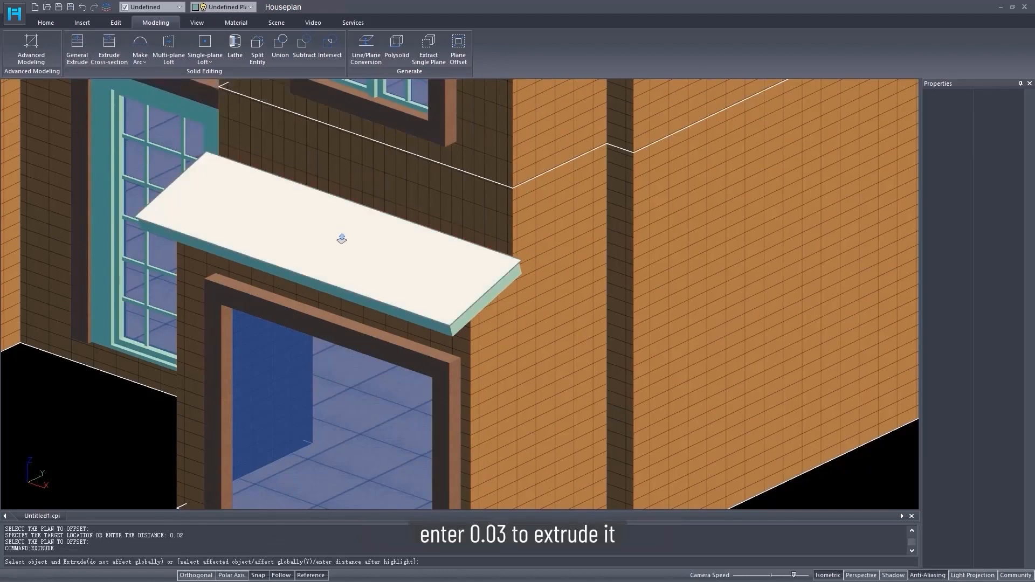
{"action": "type", "text": "0.03"}
{"action": "key", "text": "Return"}
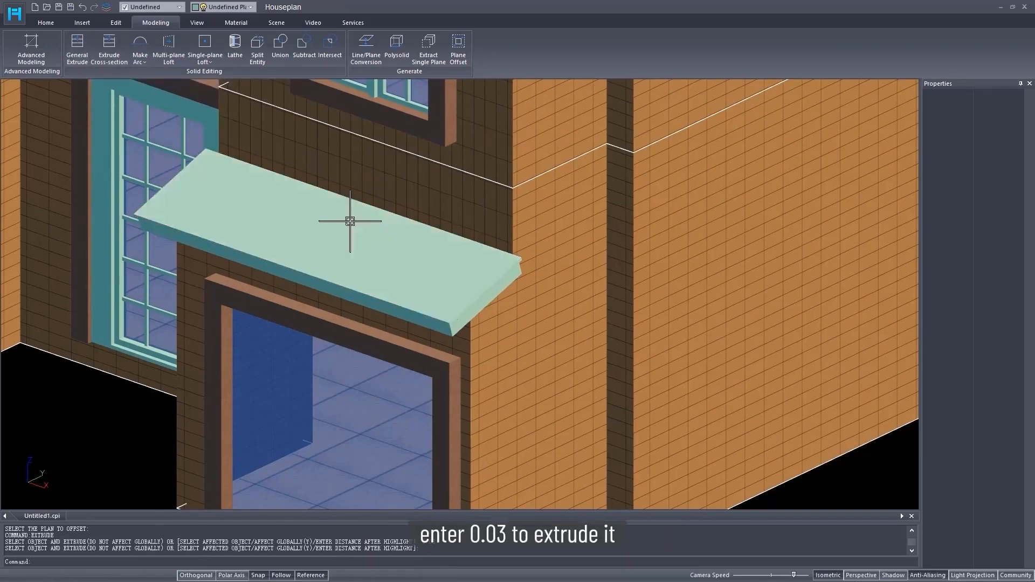
Add an L-shaped single building attachment, W 0.13 and H 0.32, along the two outer edges of the ground-floor projection's flat roof
{"action": "scroll", "coordinate": [384, 251], "scroll_direction": "down", "scroll_amount": 5}
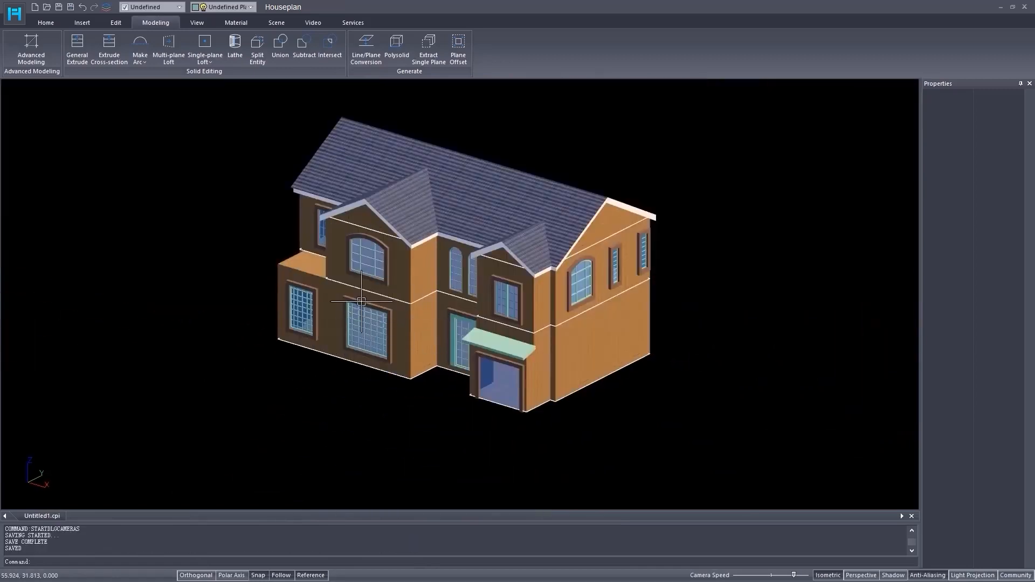
{"action": "middle_click_drag", "start_coordinate": [365, 299], "coordinate": [519, 306]}
{"action": "scroll", "coordinate": [329, 334], "scroll_direction": "up", "scroll_amount": 3}
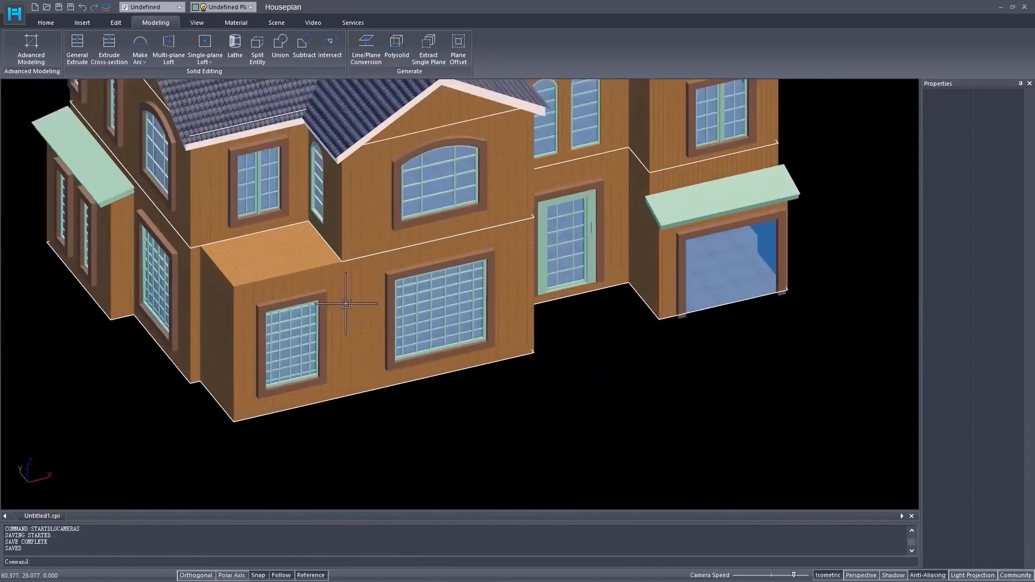
{"action": "middle_click_drag", "start_coordinate": [334, 298], "coordinate": [409, 347]}
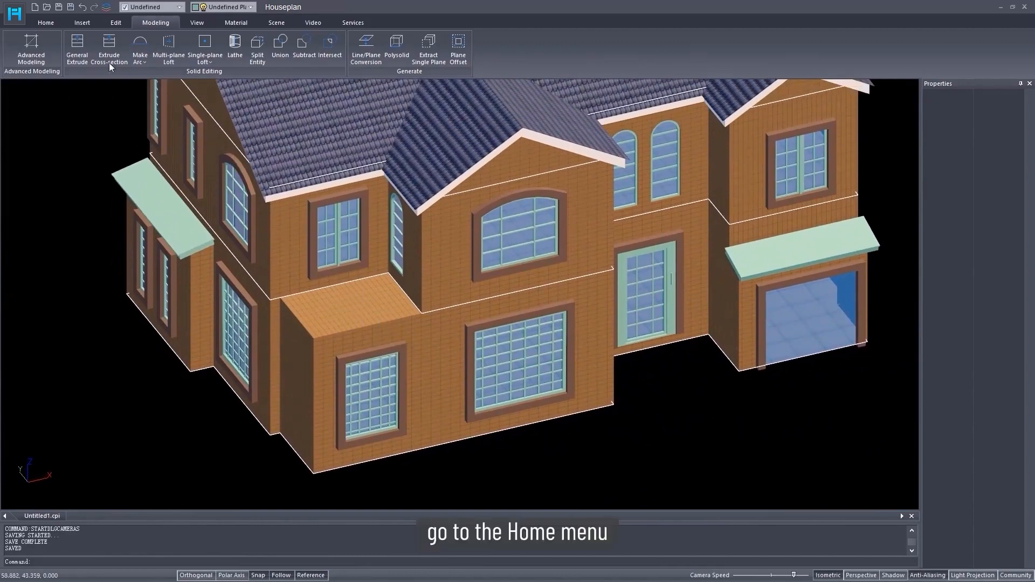
{"action": "left_click", "coordinate": [39, 19]}
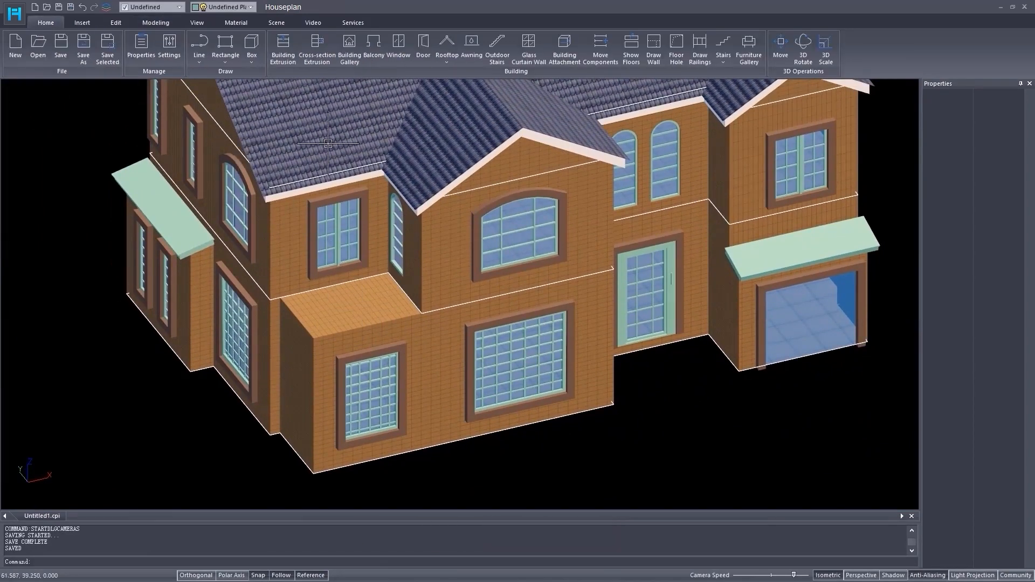
{"action": "left_click", "coordinate": [565, 46]}
{"action": "scroll", "coordinate": [517, 237], "scroll_direction": "up", "scroll_amount": 1}
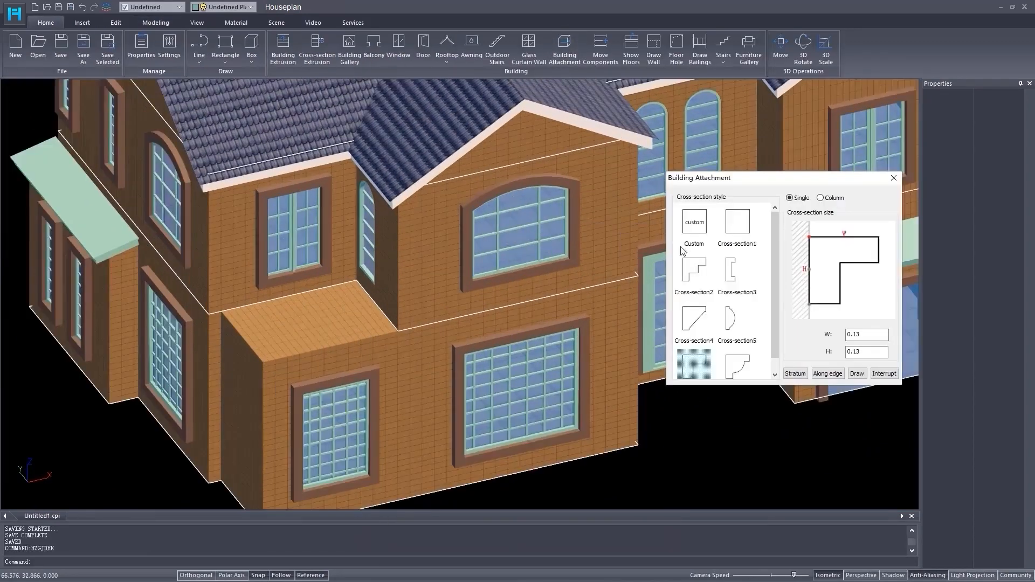
{"action": "left_click", "coordinate": [861, 352]}
{"action": "left_click", "coordinate": [824, 374]}
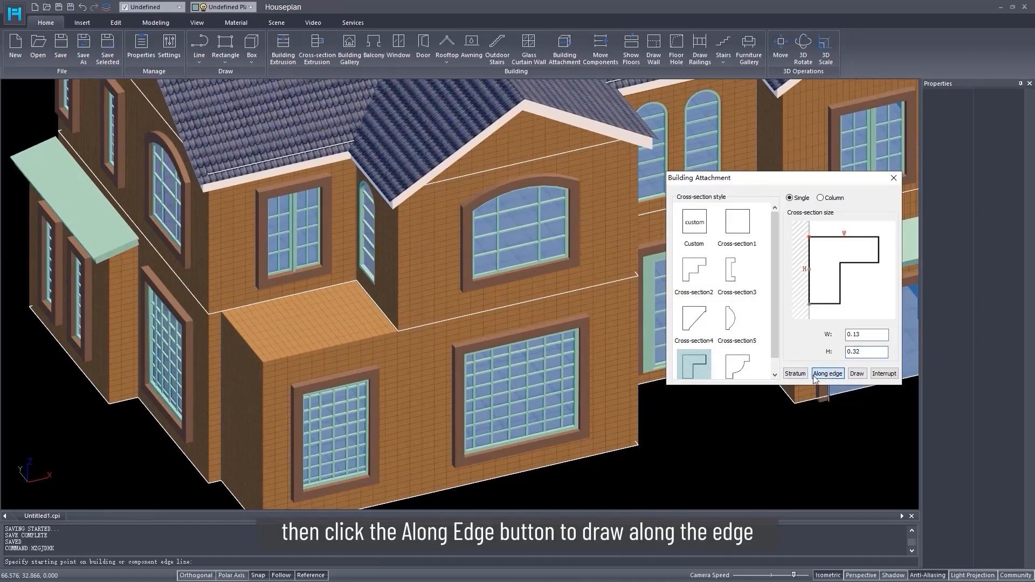
{"action": "left_click", "coordinate": [222, 313]}
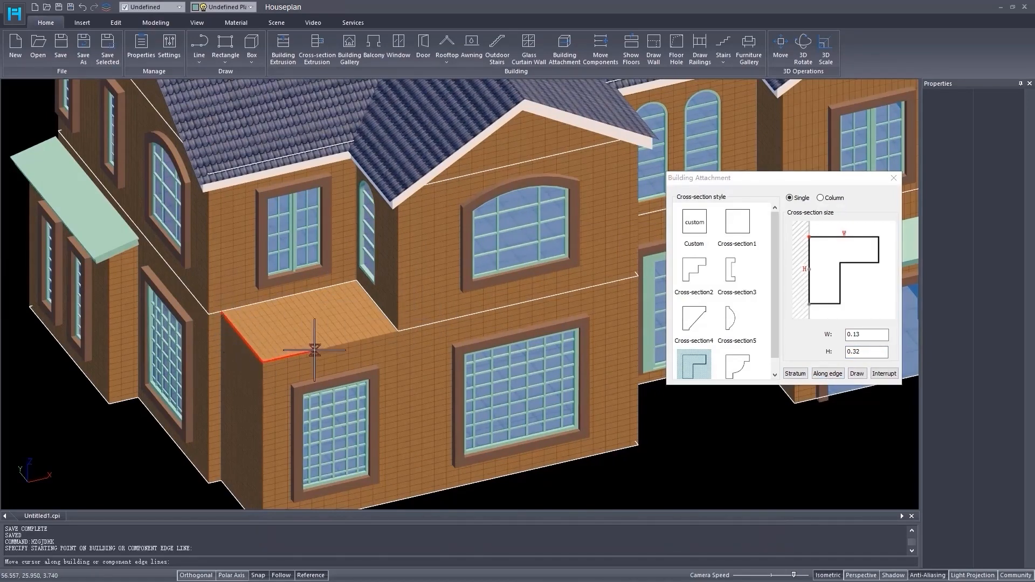
{"action": "left_click", "coordinate": [393, 331]}
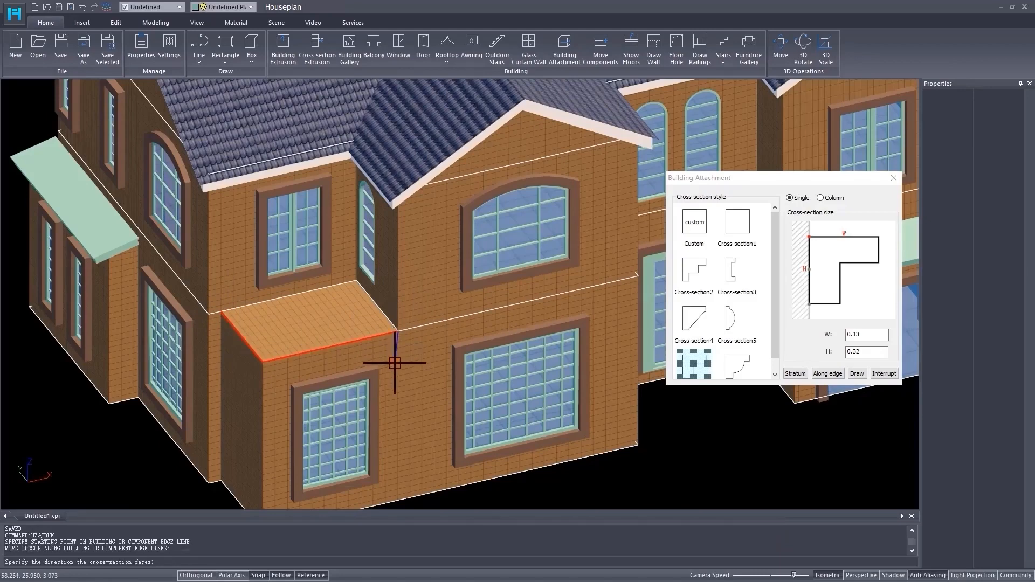
{"action": "left_click", "coordinate": [397, 352]}
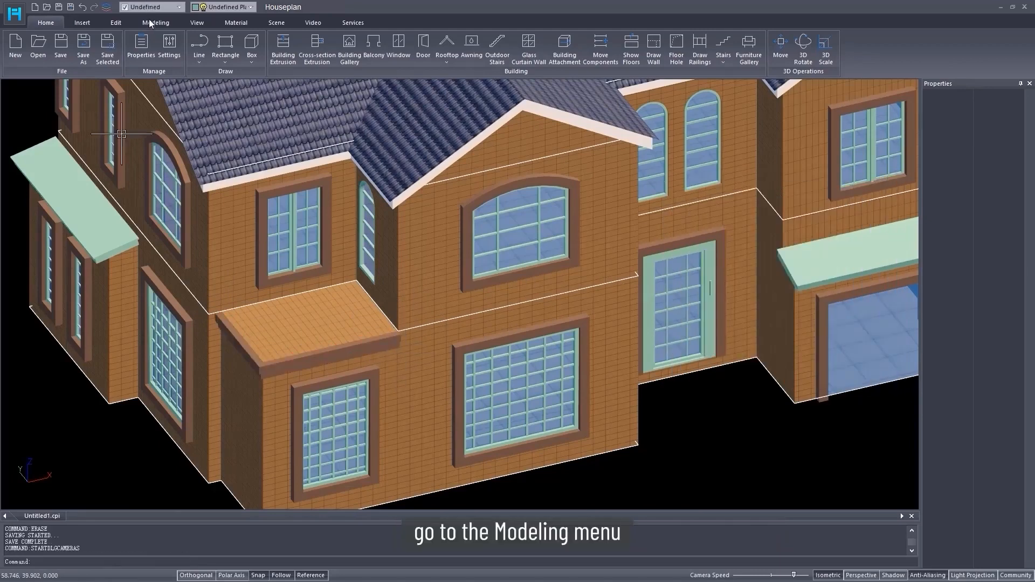
Offset the flat roof's top plane inward by -0.1 with Plane Offset
{"action": "left_click", "coordinate": [156, 23]}
{"action": "left_click", "coordinate": [457, 51]}
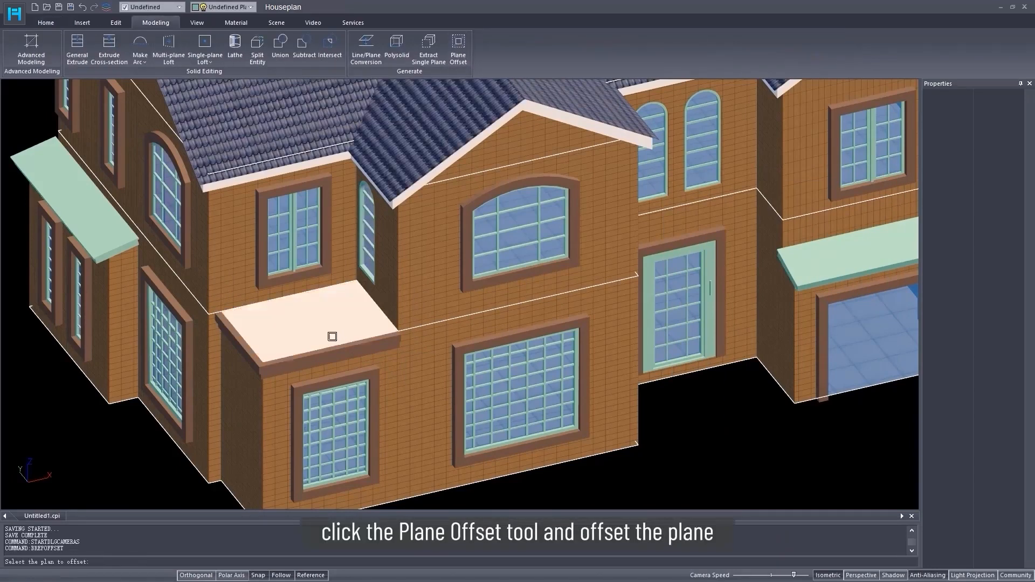
{"action": "left_click", "coordinate": [322, 317]}
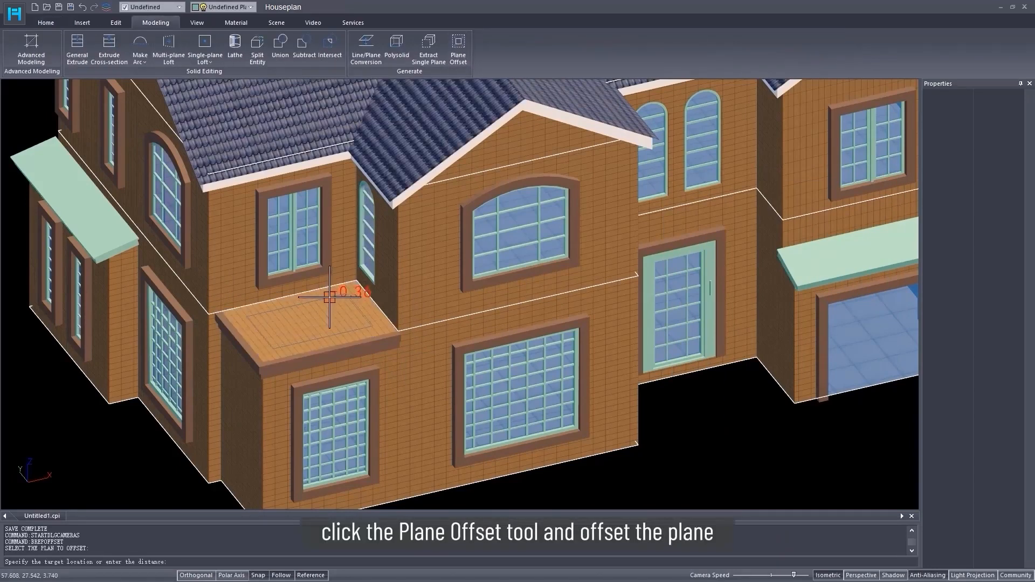
{"action": "type", "text": "-0.1"}
{"action": "key", "text": "Return"}
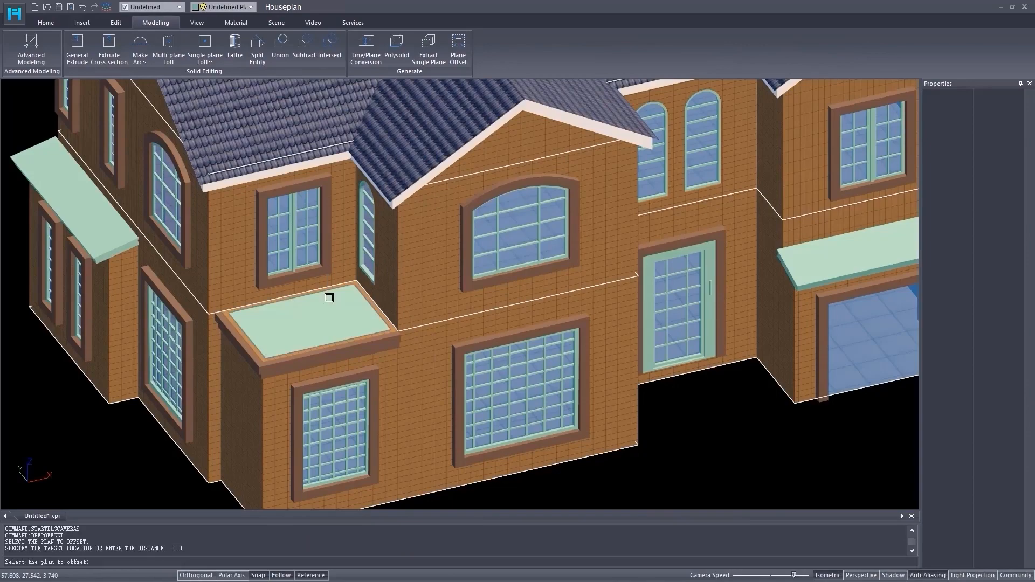
{"action": "key", "text": "Escape"}
Build a polysolid along the two outer edges of the offset plane, 0.185 wide and 0.097 high
{"action": "scroll", "coordinate": [338, 342], "scroll_direction": "up", "scroll_amount": 2}
{"action": "scroll", "coordinate": [331, 268], "scroll_direction": "up", "scroll_amount": 3}
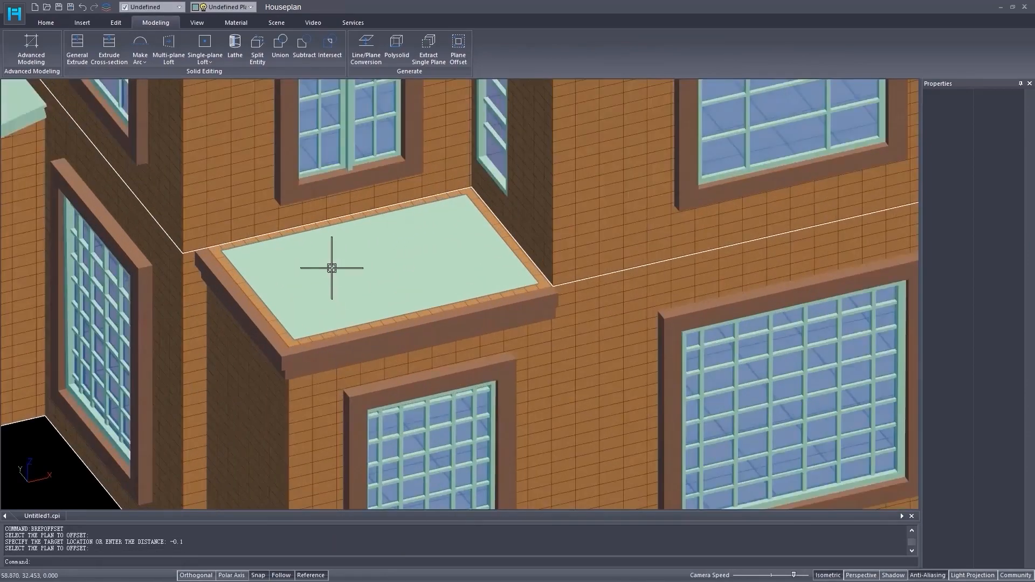
{"action": "left_click", "coordinate": [397, 46]}
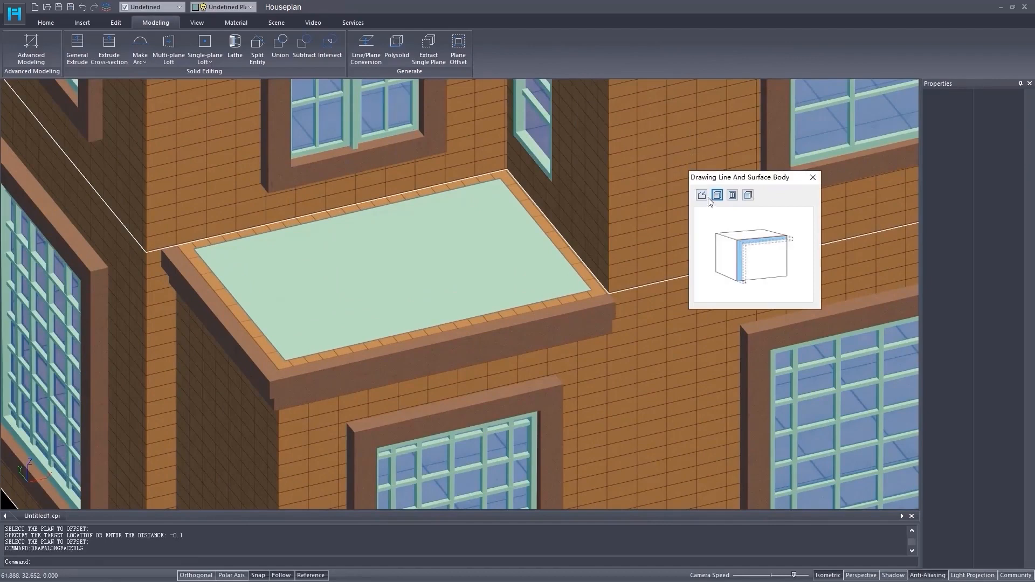
{"action": "left_click", "coordinate": [716, 196]}
{"action": "left_click", "coordinate": [193, 249]}
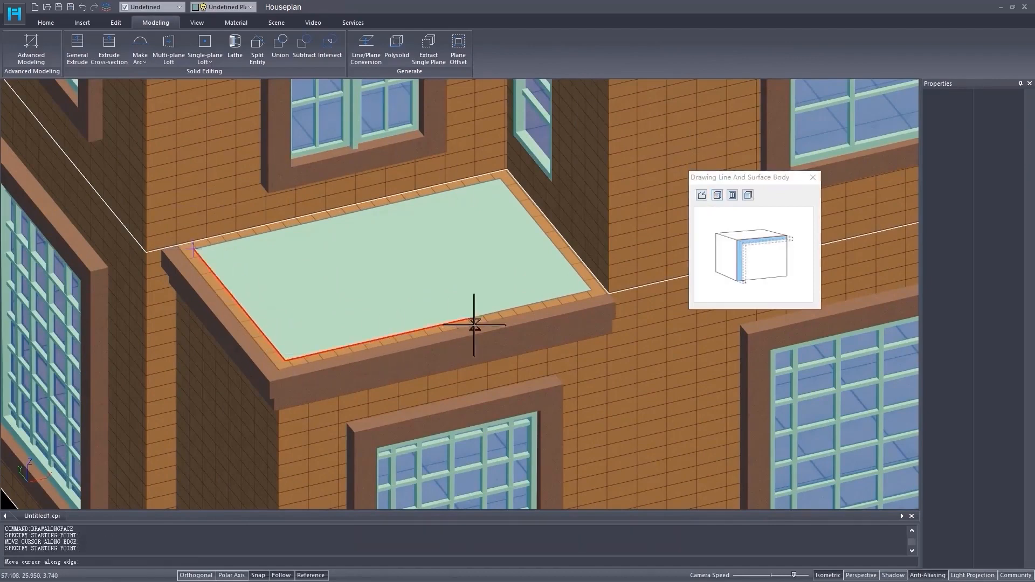
{"action": "left_click", "coordinate": [589, 294]}
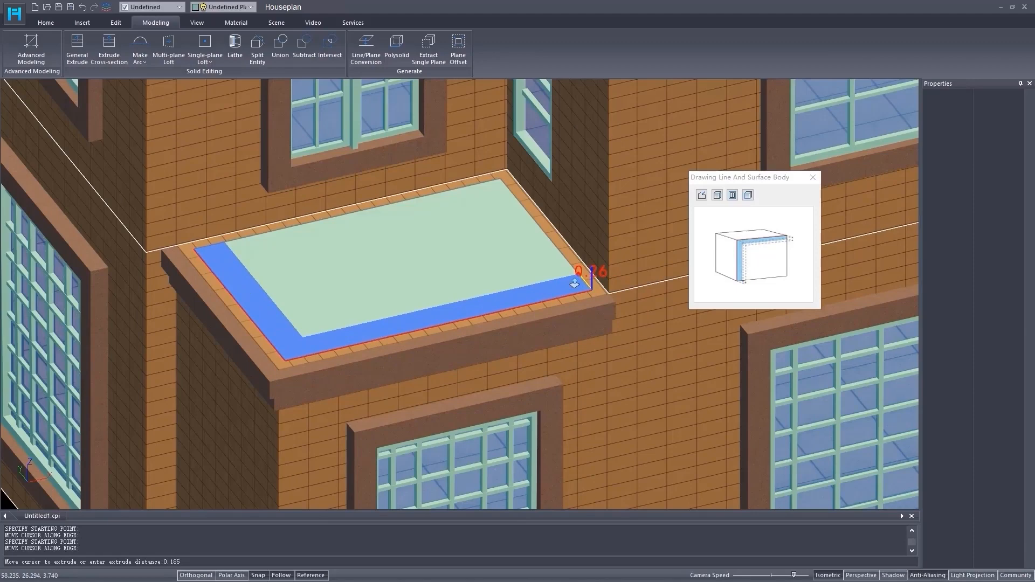
{"action": "key", "text": "Return"}
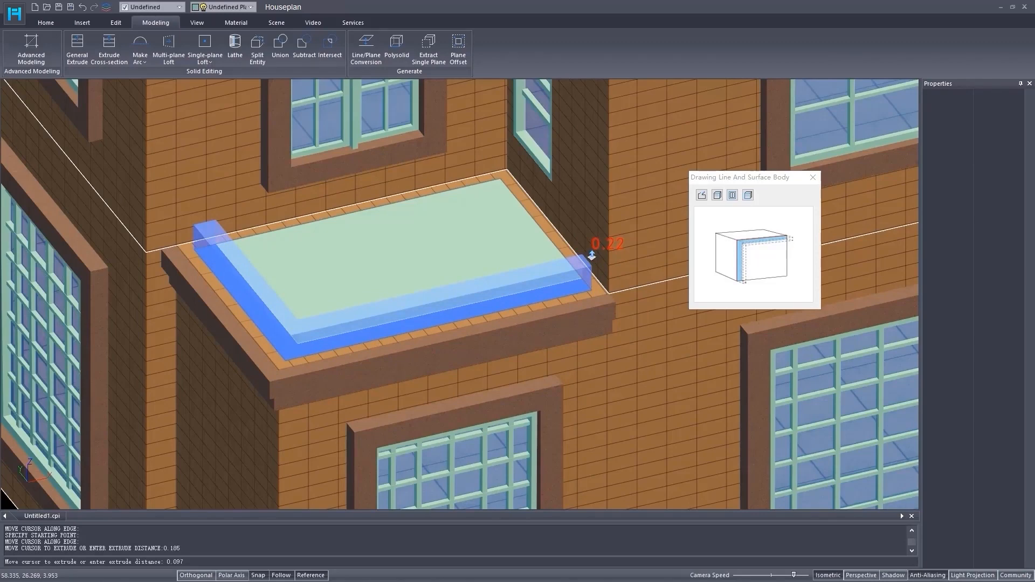
{"action": "key", "text": "Return"}
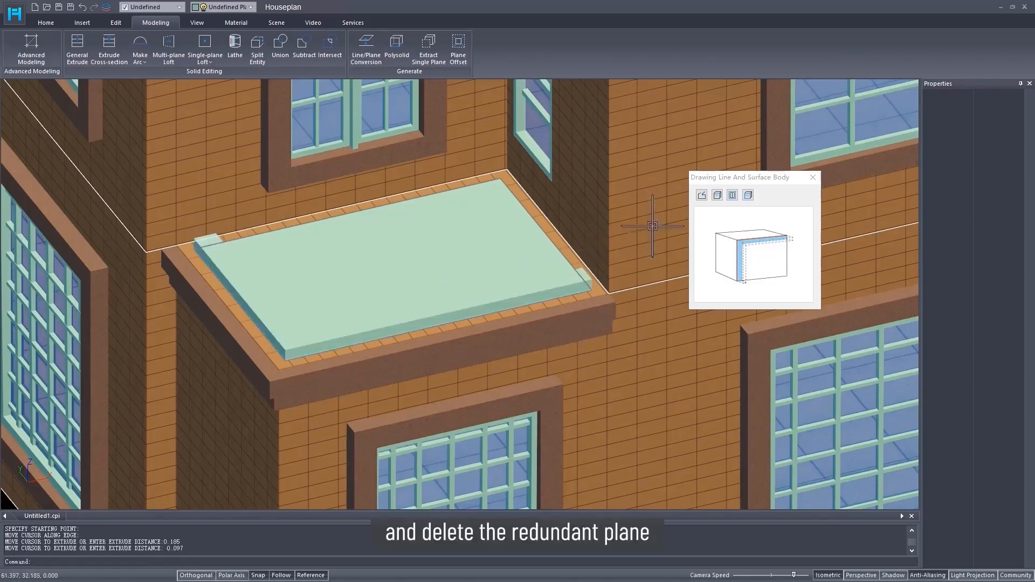
Delete the redundant offset plane inside the L-shaped curb and close the polysolid dialog
{"action": "left_click", "coordinate": [477, 209]}
{"action": "key", "text": "Delete"}
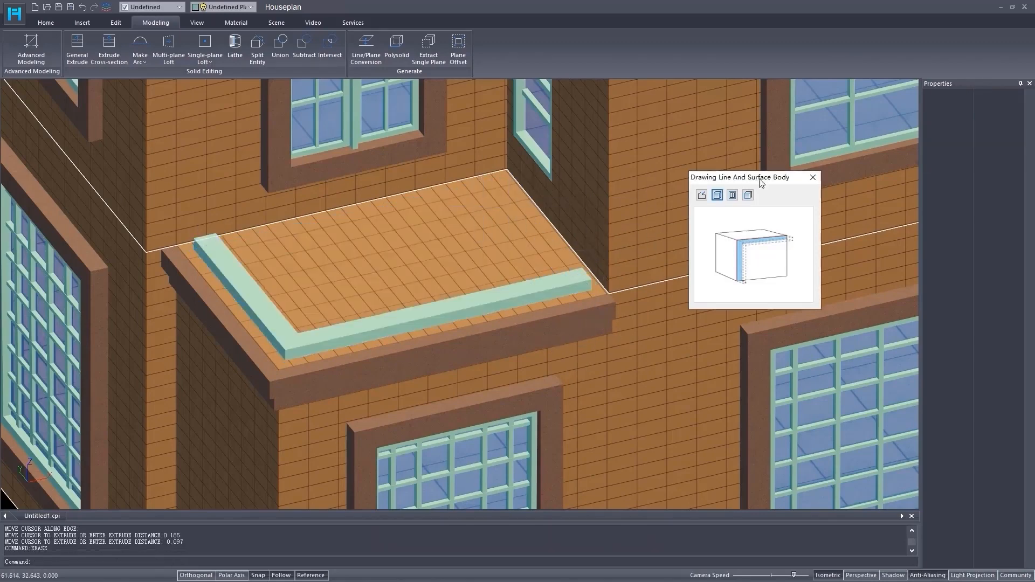
{"action": "left_click", "coordinate": [811, 178]}
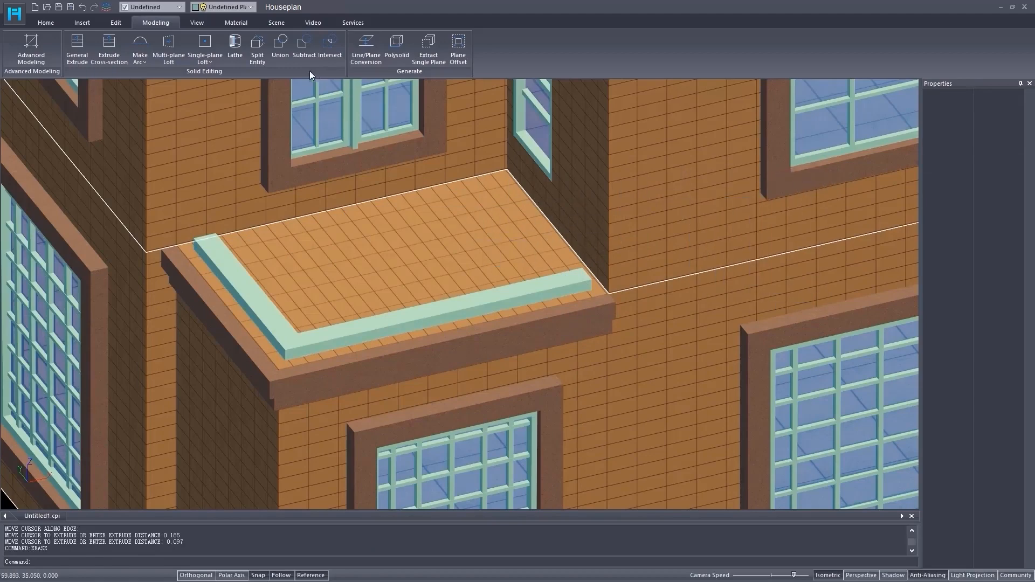
Offset the top face of the L-shaped curb by -0.02 with Plane Offset
{"action": "left_click", "coordinate": [459, 46]}
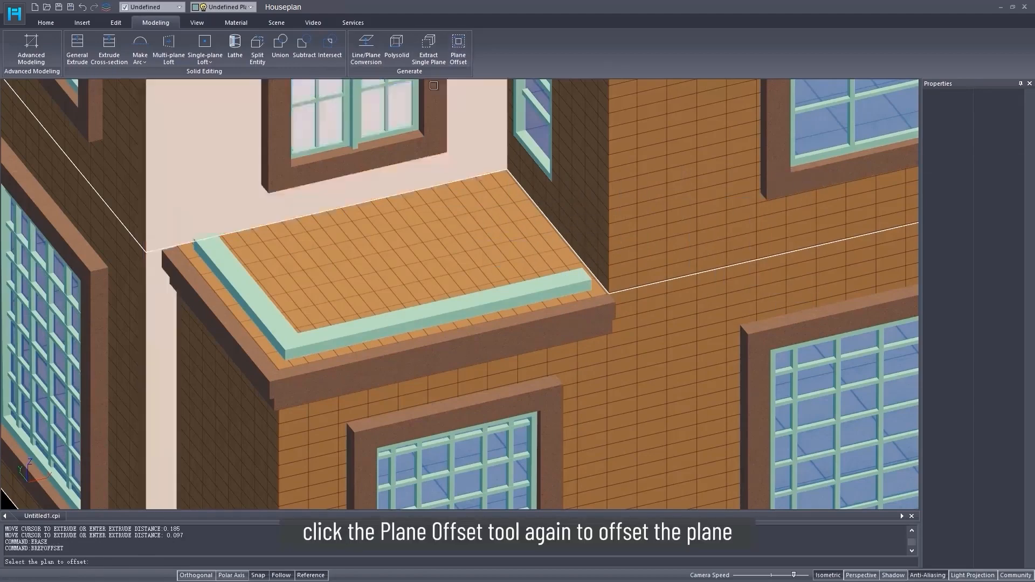
{"action": "left_click", "coordinate": [290, 335]}
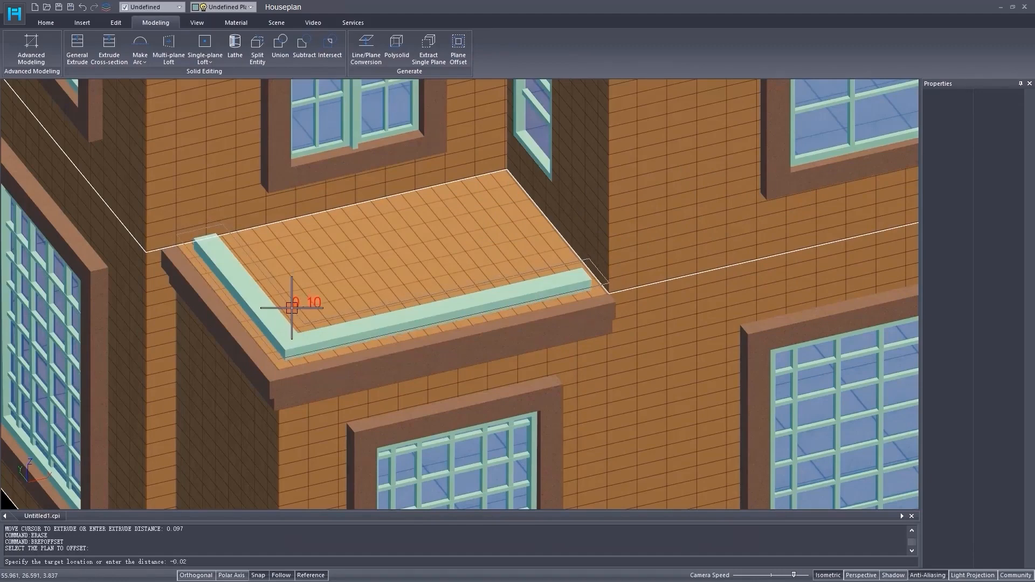
{"action": "key", "text": "Return"}
{"action": "key", "text": "Return"}
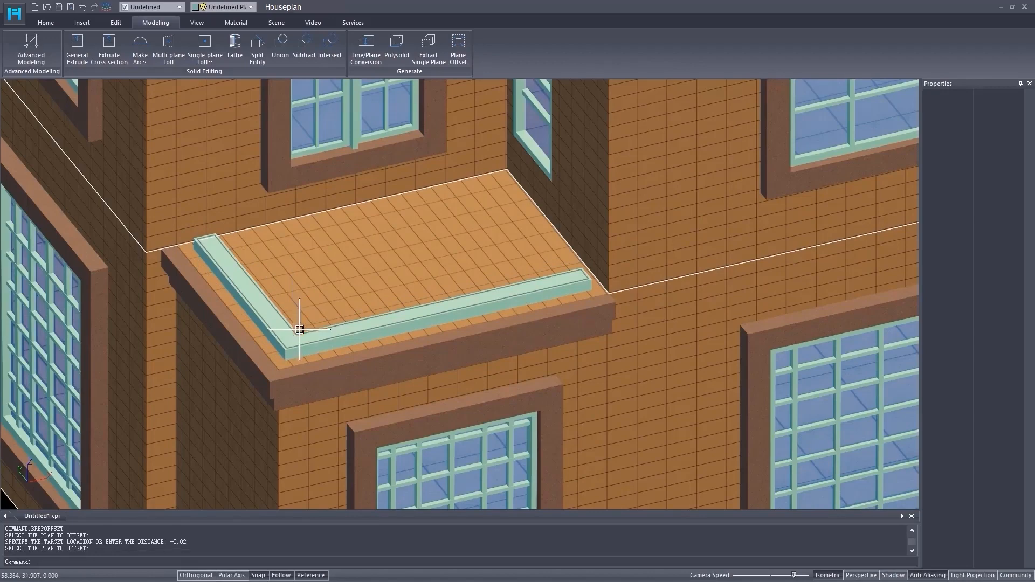
Extrude the inset face on top of the L-shaped curb by 0.05 with General Extrude
{"action": "scroll", "coordinate": [290, 337], "scroll_direction": "up", "scroll_amount": 2}
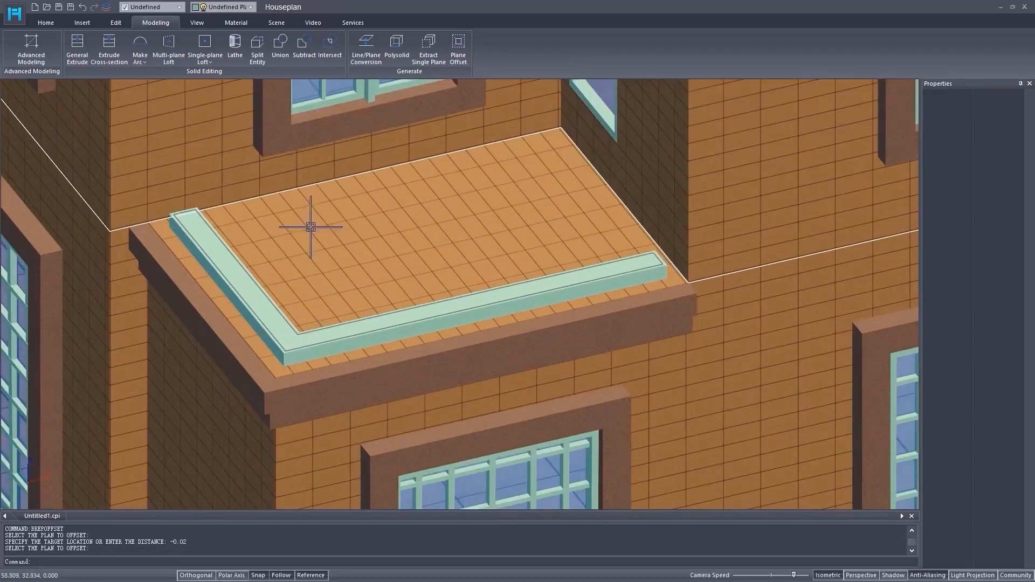
{"action": "left_click", "coordinate": [72, 49]}
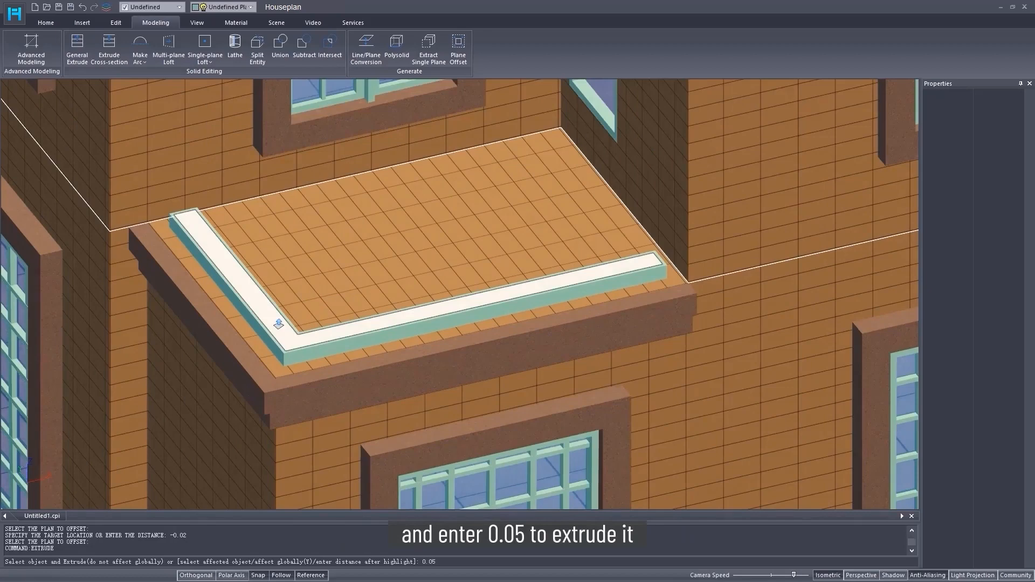
{"action": "key", "text": "Return"}
{"action": "key", "text": "Return"}
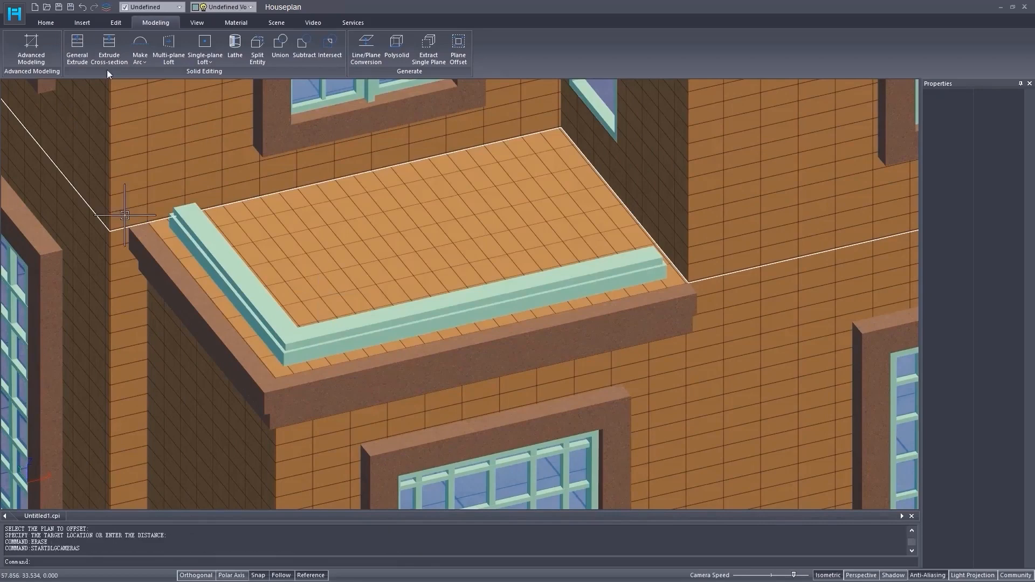
Draw a rectangle about 0.10 by 0.10 from the flat roof's outer corner to the base corner of the L-shaped curb
{"action": "left_click", "coordinate": [44, 23]}
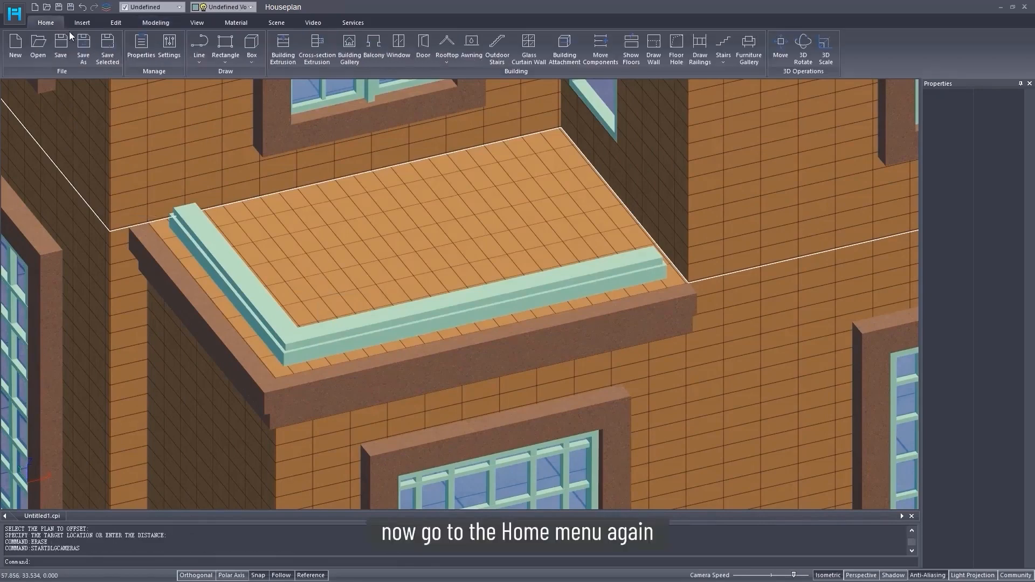
{"action": "left_click", "coordinate": [226, 45]}
{"action": "scroll", "coordinate": [270, 367], "scroll_direction": "up", "scroll_amount": 3}
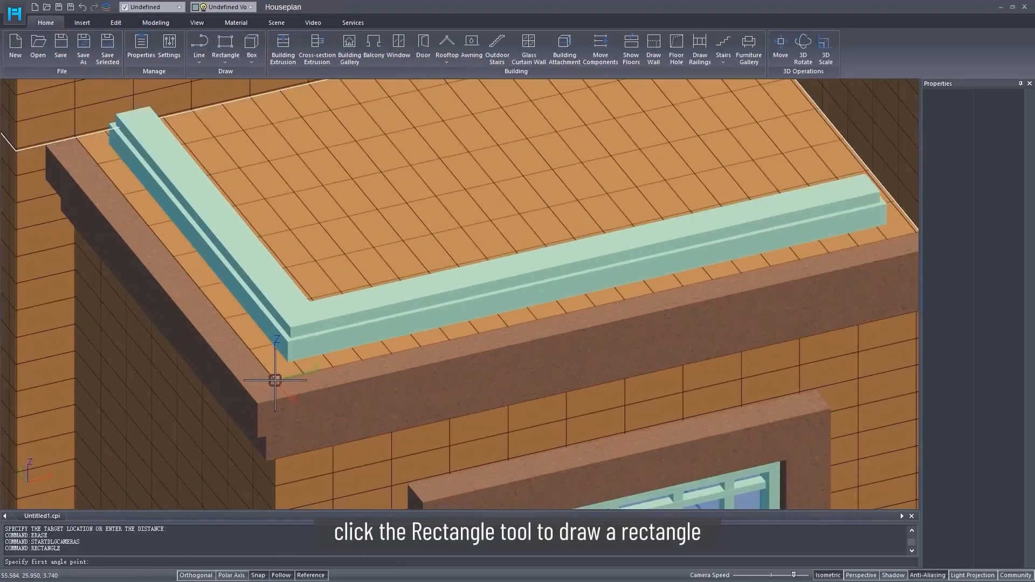
{"action": "left_click", "coordinate": [274, 380]}
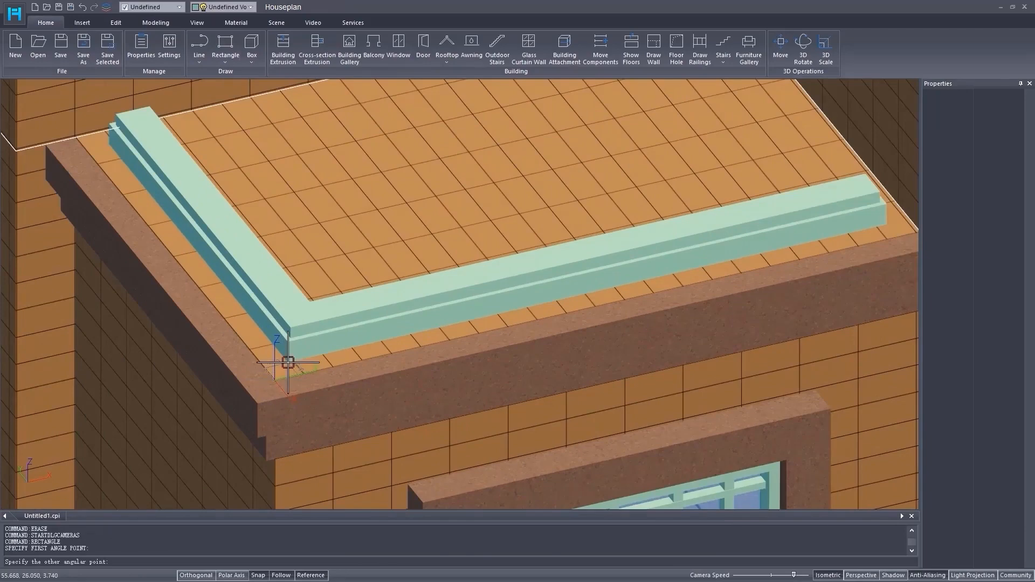
{"action": "left_click", "coordinate": [288, 362]}
Set the small corner rectangle's length and width to 0.07
{"action": "left_click", "coordinate": [279, 370]}
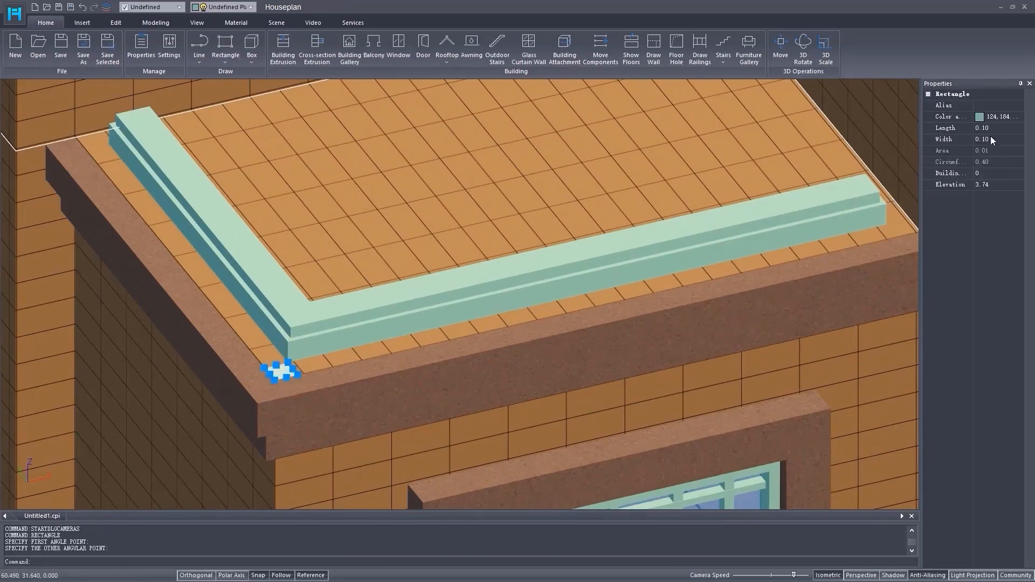
{"action": "left_click", "coordinate": [992, 128]}
{"action": "type", "text": "07"}
{"action": "key", "text": "Return"}
{"action": "left_click", "coordinate": [991, 138]}
{"action": "left_click_drag", "start_coordinate": [991, 139], "coordinate": [984, 142]}
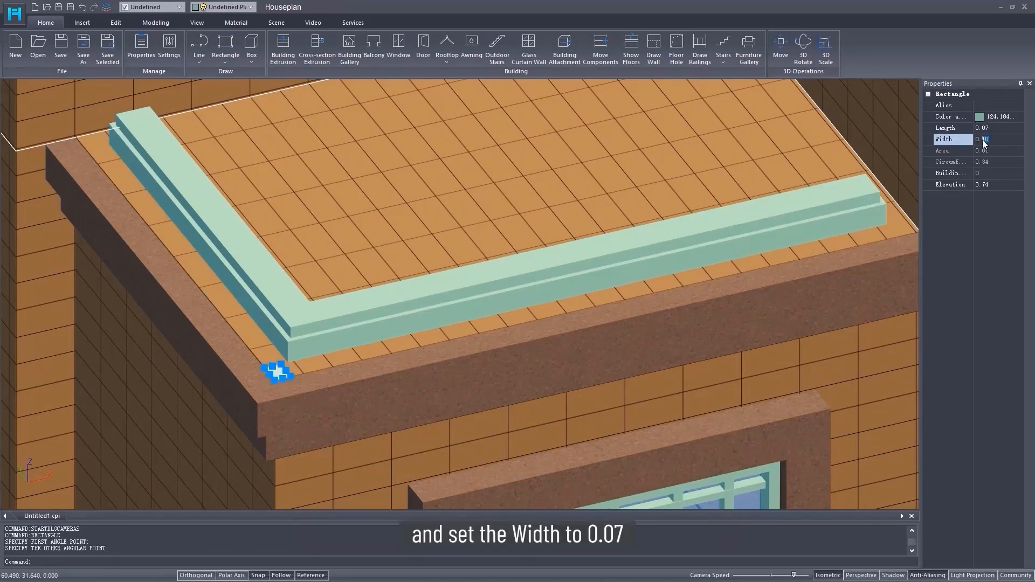
{"action": "key", "text": "Return"}
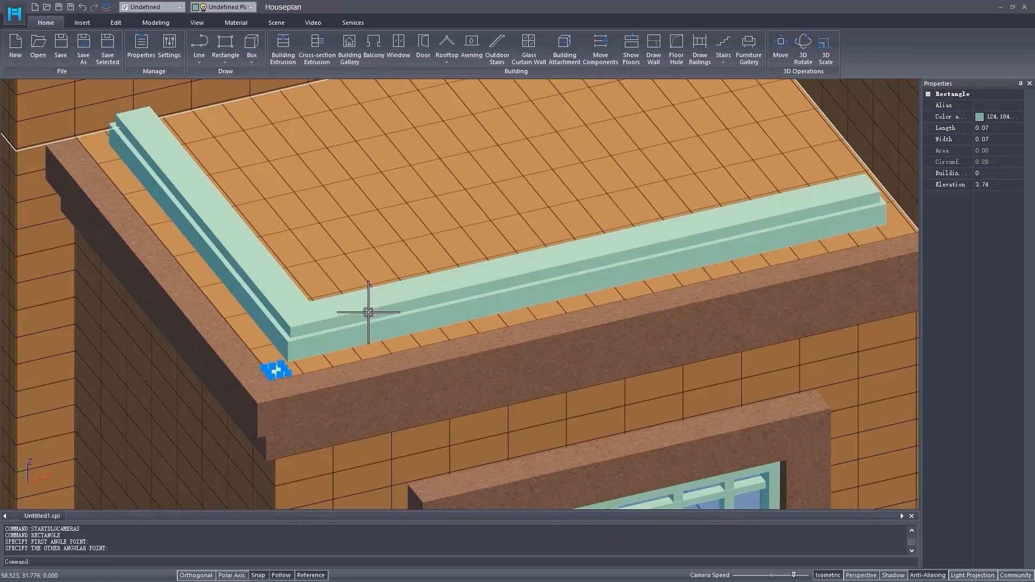
{"action": "key", "text": "Escape"}
Move the small rectangle by its outer corner onto the flat roof's outer corner with the M command
{"action": "left_click", "coordinate": [274, 369]}
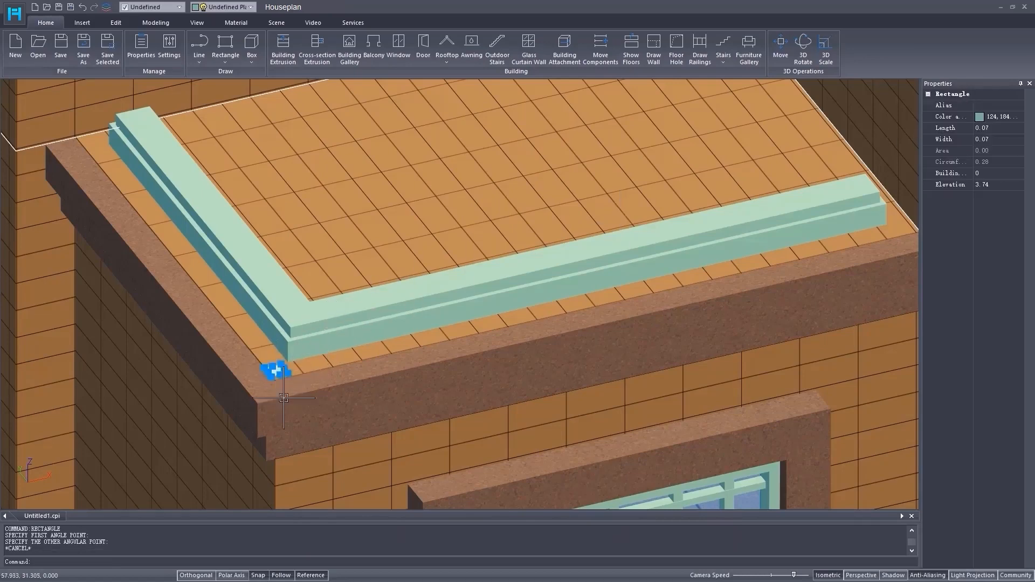
{"action": "scroll", "coordinate": [270, 367], "scroll_direction": "up", "scroll_amount": 2}
{"action": "type", "text": "m"}
{"action": "key", "text": "Return"}
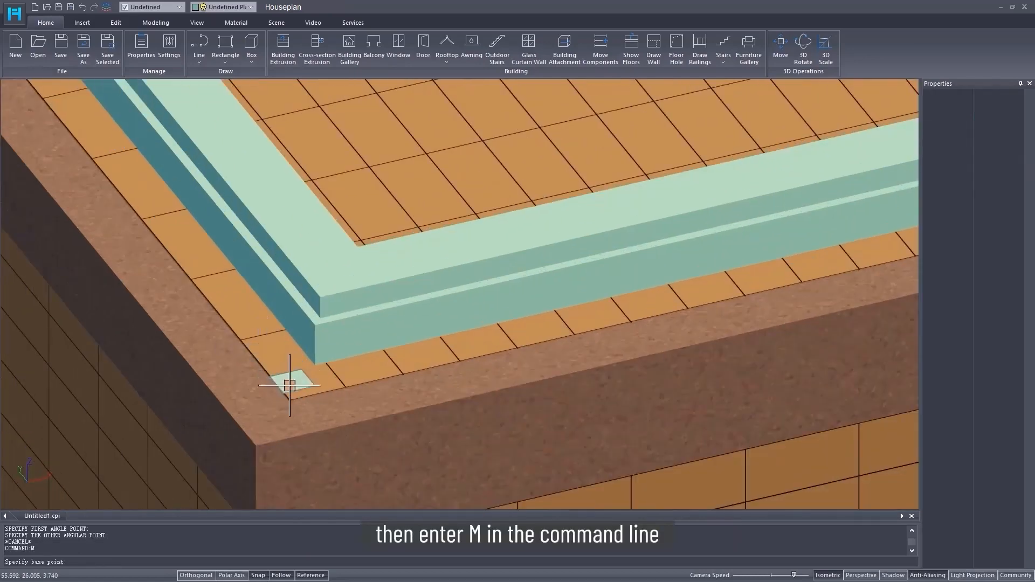
{"action": "left_click", "coordinate": [283, 394]}
{"action": "left_click", "coordinate": [290, 400]}
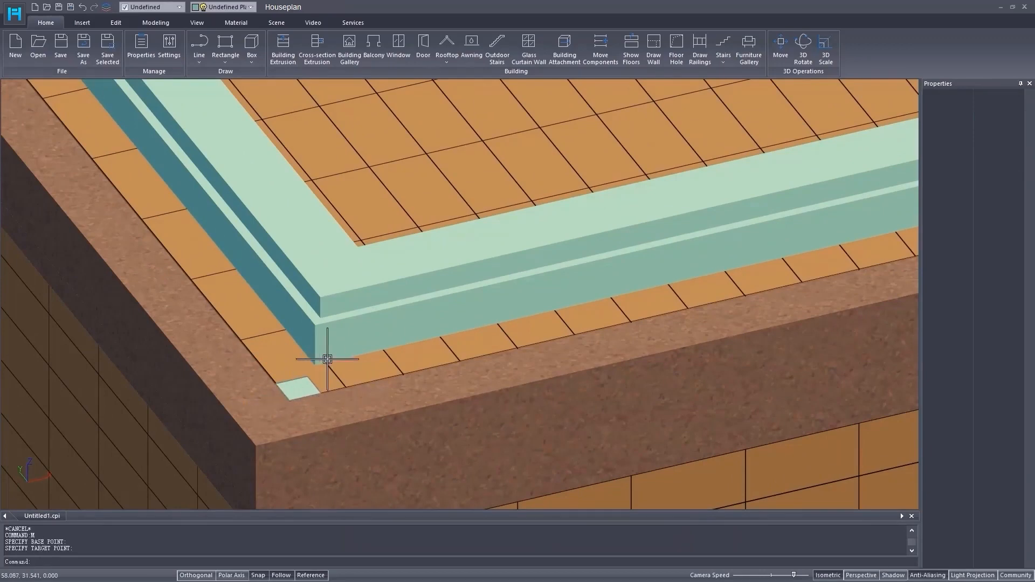
Copy the small 0.07 rectangle from its outer corner to its diagonally opposite corner beside the L-shaped curb
{"action": "left_click", "coordinate": [294, 389]}
{"action": "right_click", "coordinate": [295, 391]}
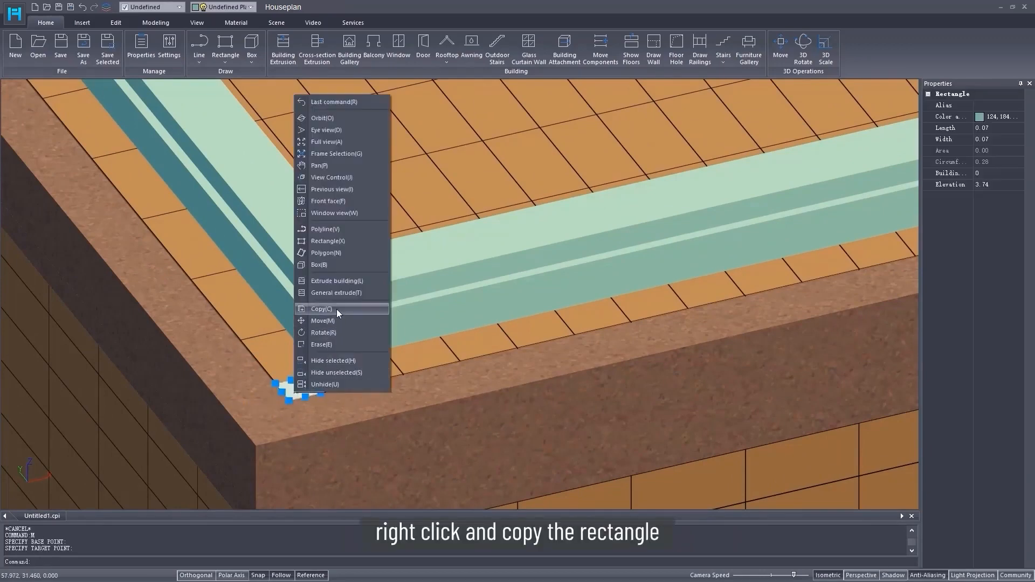
{"action": "left_click", "coordinate": [337, 309]}
{"action": "left_click", "coordinate": [291, 395]}
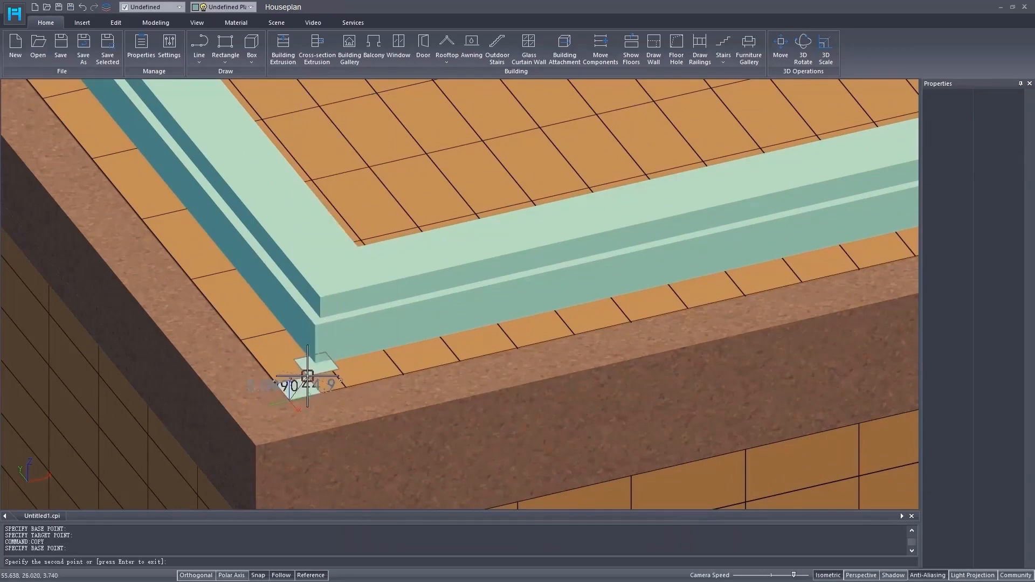
{"action": "left_click", "coordinate": [307, 376]}
{"action": "key", "text": "Return"}
Set the copied rectangle's length and width to 0.27
{"action": "left_click", "coordinate": [322, 367]}
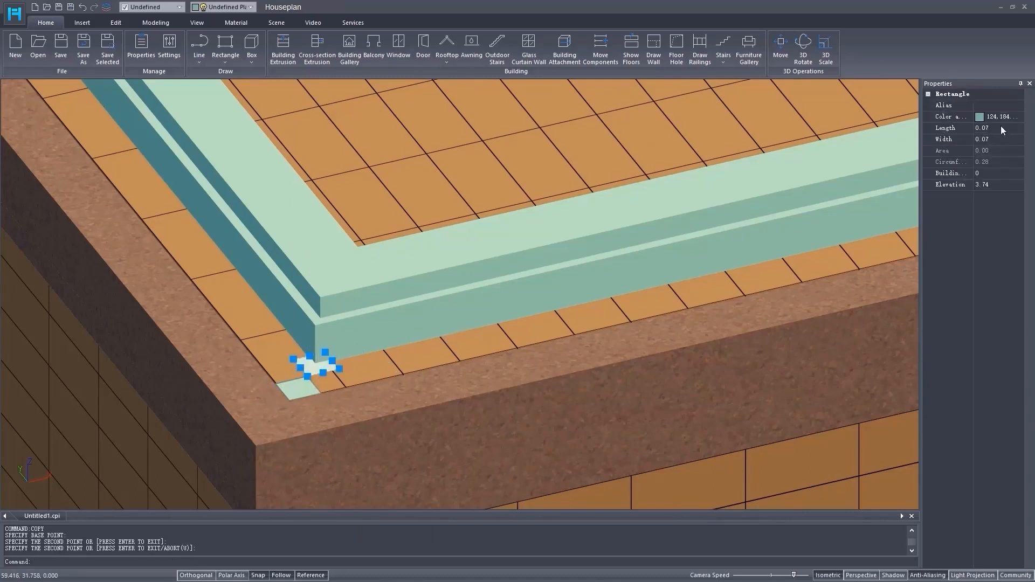
{"action": "left_click", "coordinate": [986, 129]}
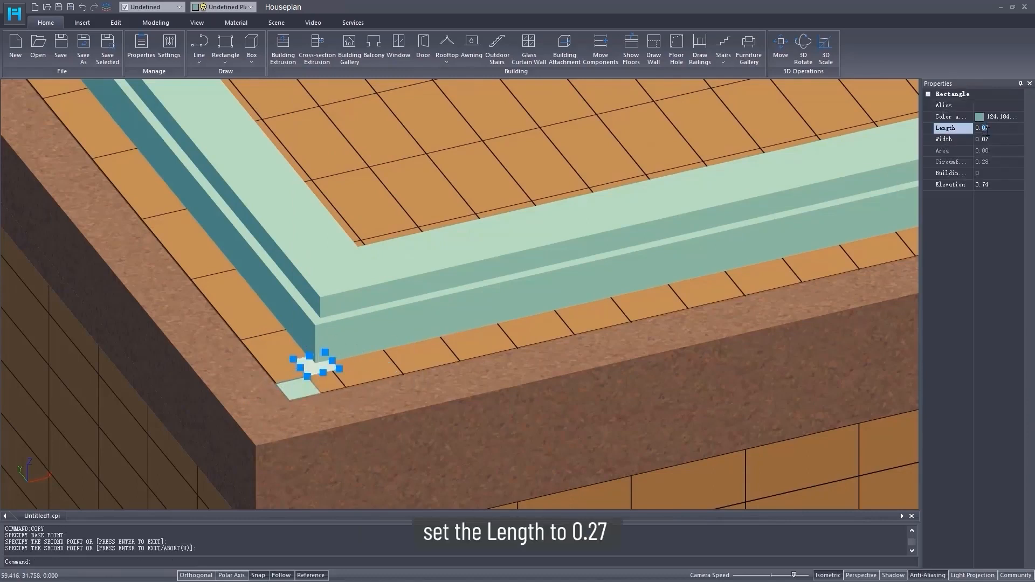
{"action": "key", "text": "Return"}
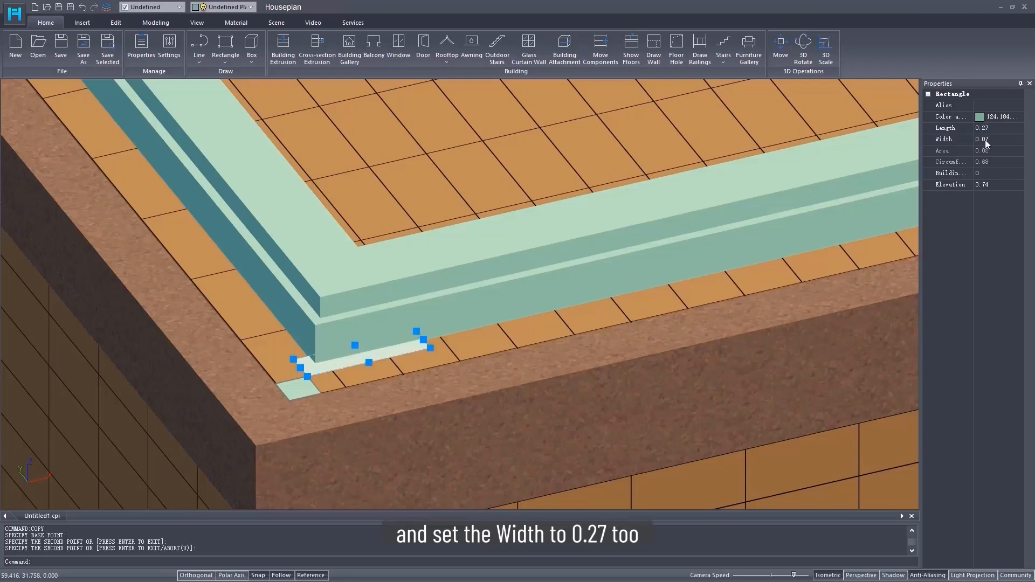
{"action": "left_click", "coordinate": [984, 140]}
{"action": "key", "text": "Return"}
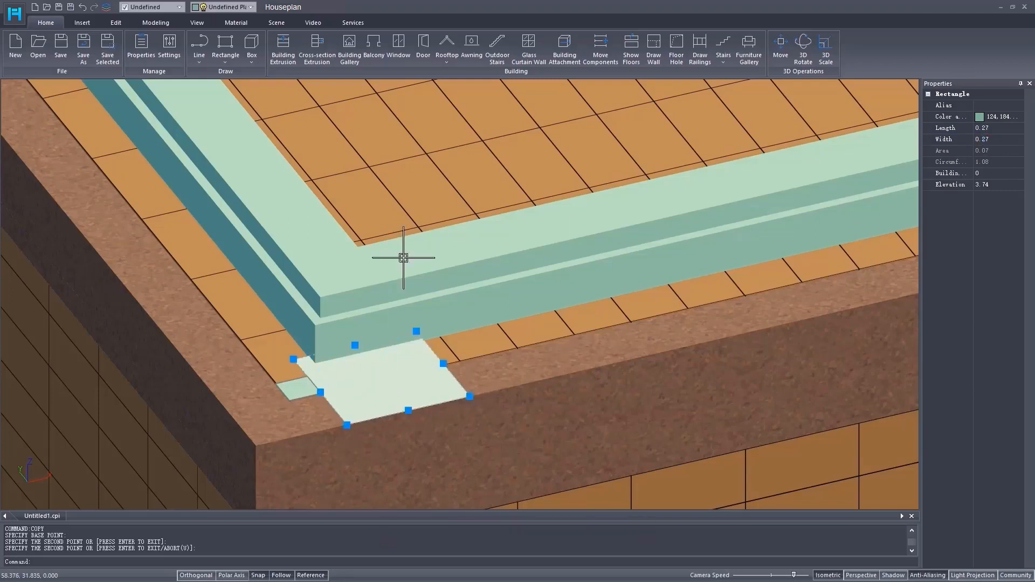
{"action": "key", "text": "Escape"}
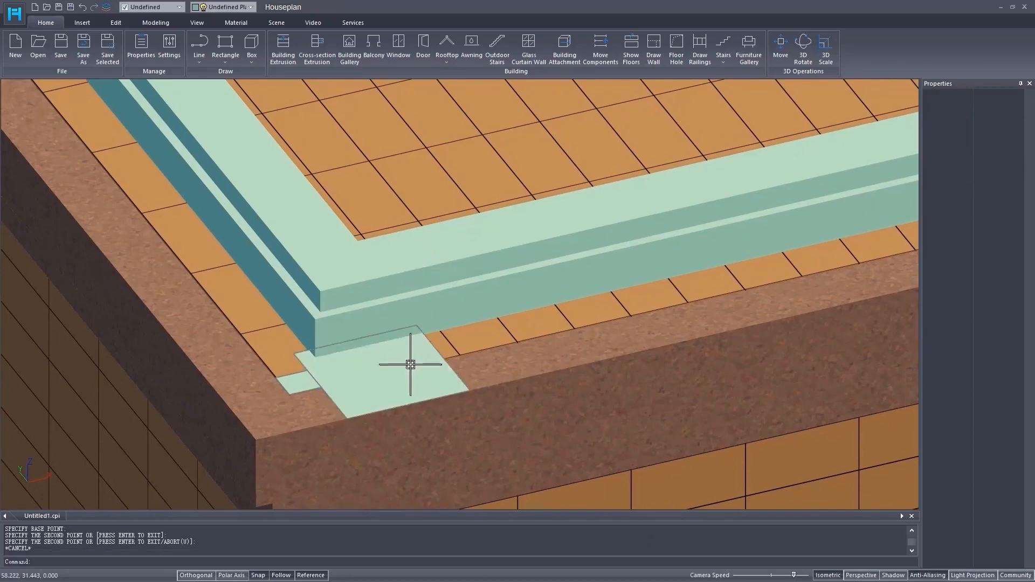
Move the 0.27 square by its outer corner onto the small rectangle's inner corner with the M command, and delete the small rectangle
{"action": "left_click", "coordinate": [410, 364]}
{"action": "type", "text": "m"}
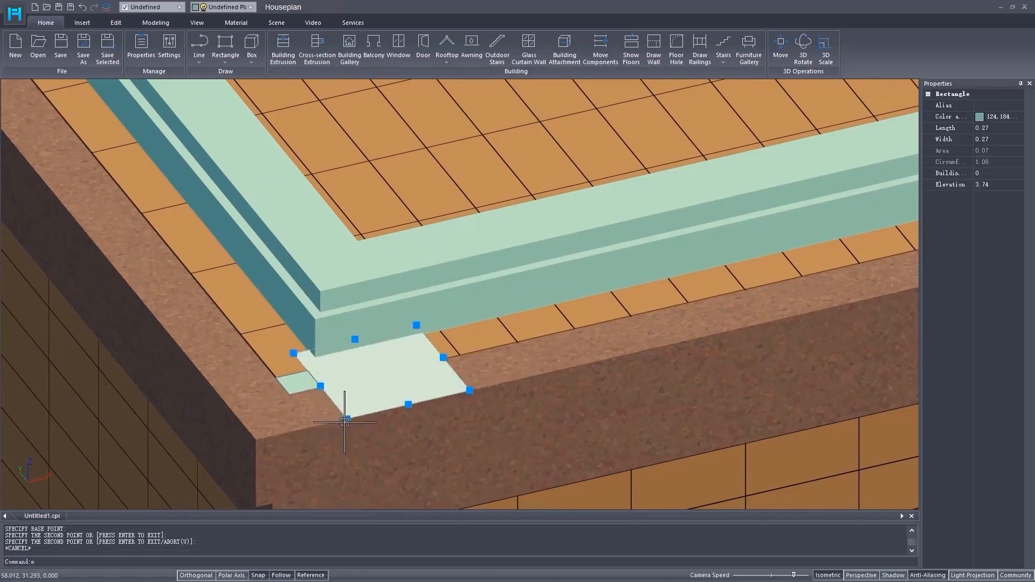
{"action": "key", "text": "Return"}
{"action": "left_click", "coordinate": [346, 418]}
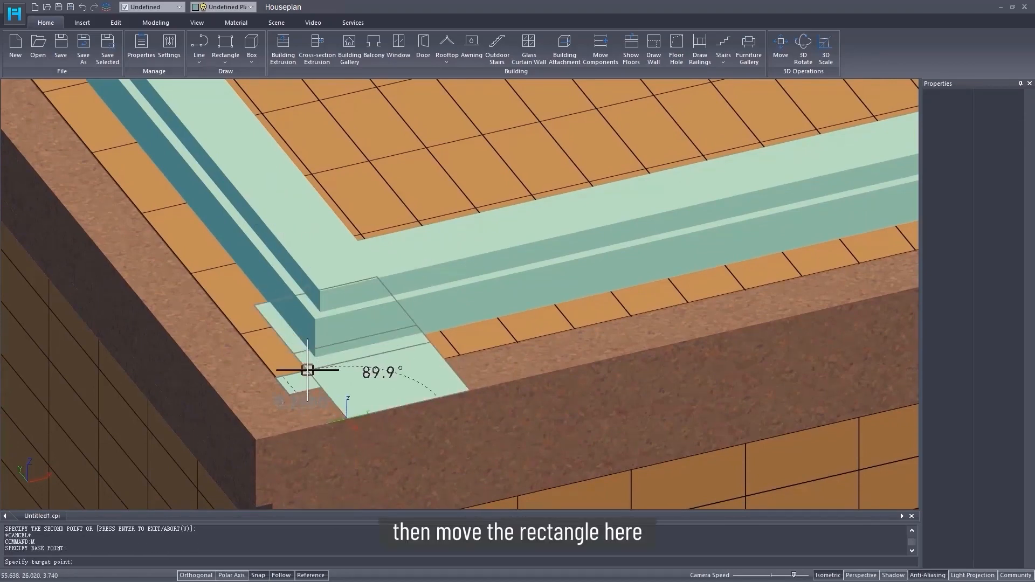
{"action": "left_click", "coordinate": [307, 370]}
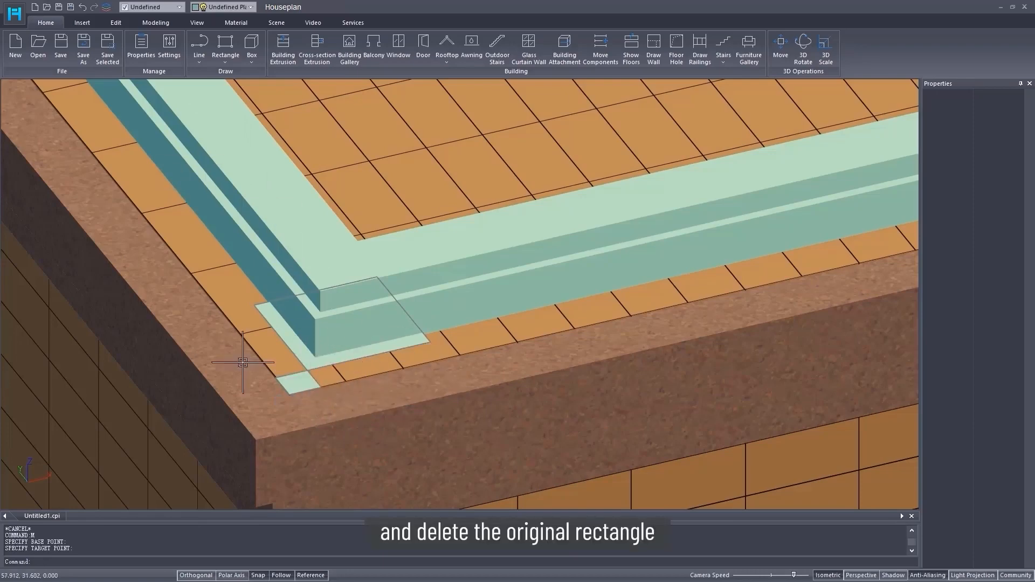
{"action": "left_click", "coordinate": [296, 379]}
{"action": "key", "text": "Delete"}
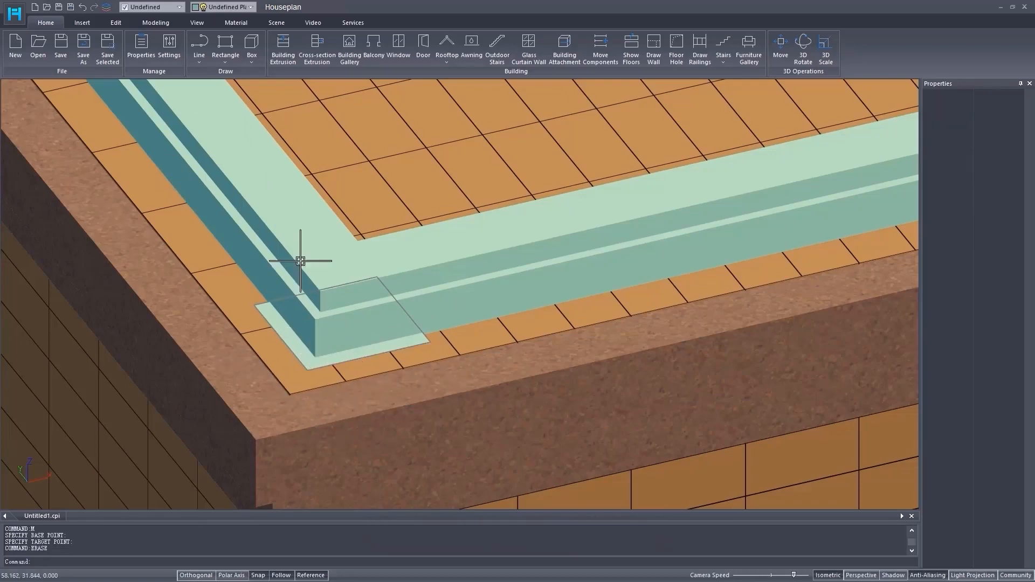
Extrude the 0.27 square at the curb's corner upward by about 0.10 with General Extrude
{"action": "left_click", "coordinate": [155, 22]}
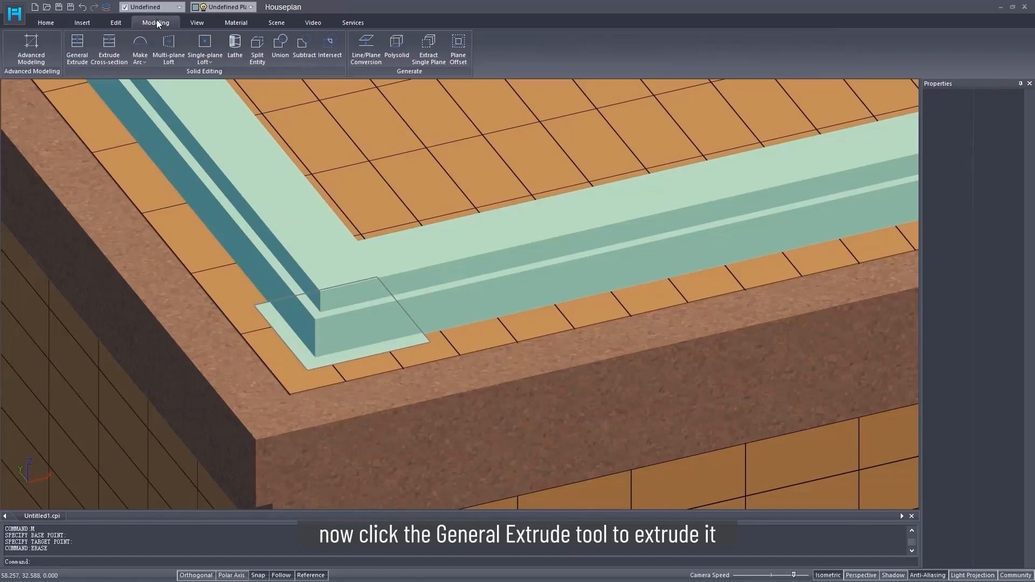
{"action": "left_click", "coordinate": [81, 47]}
{"action": "left_click", "coordinate": [358, 353]}
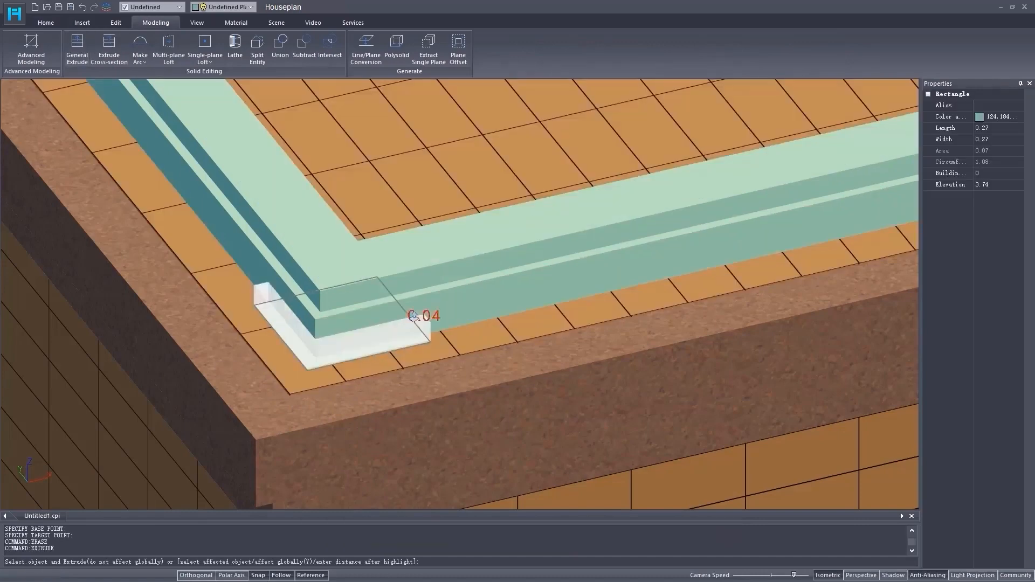
{"action": "left_click", "coordinate": [468, 288]}
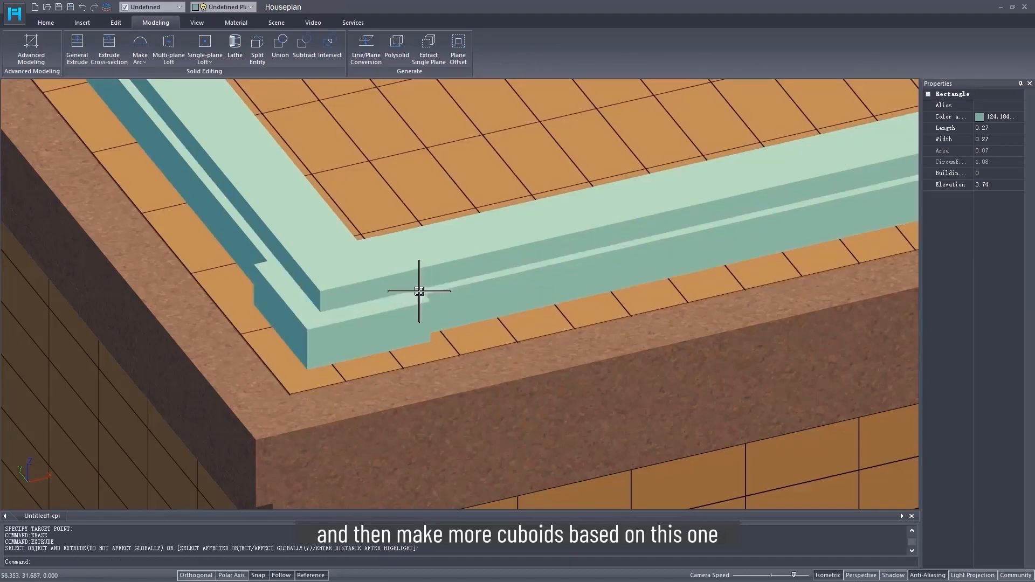
Offset the corner block's top face inward by 0.017 with Plane Offset and extrude the inset face by about 0.05
{"action": "left_click", "coordinate": [458, 45]}
{"action": "left_click", "coordinate": [295, 297]}
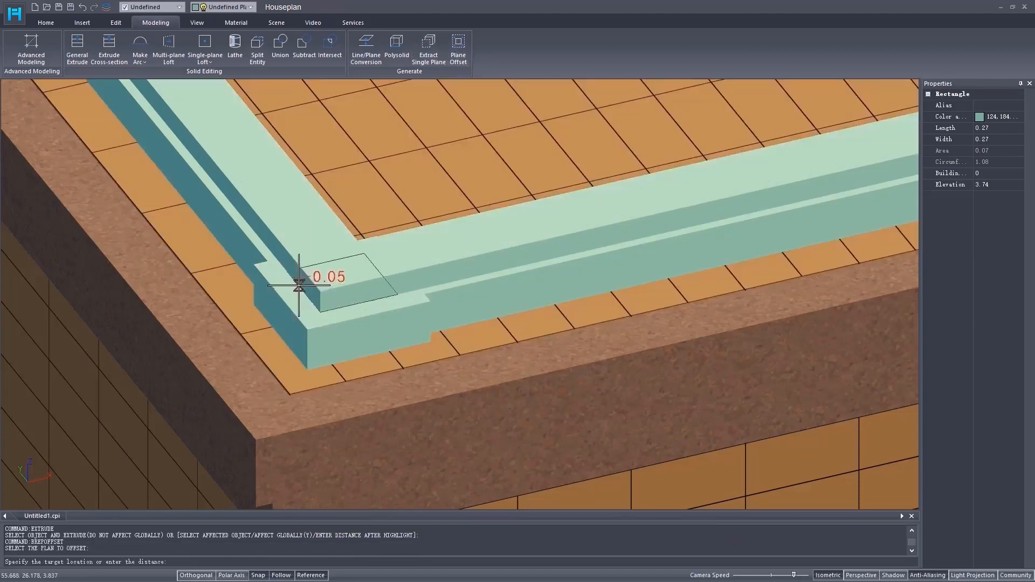
{"action": "key", "text": "Return"}
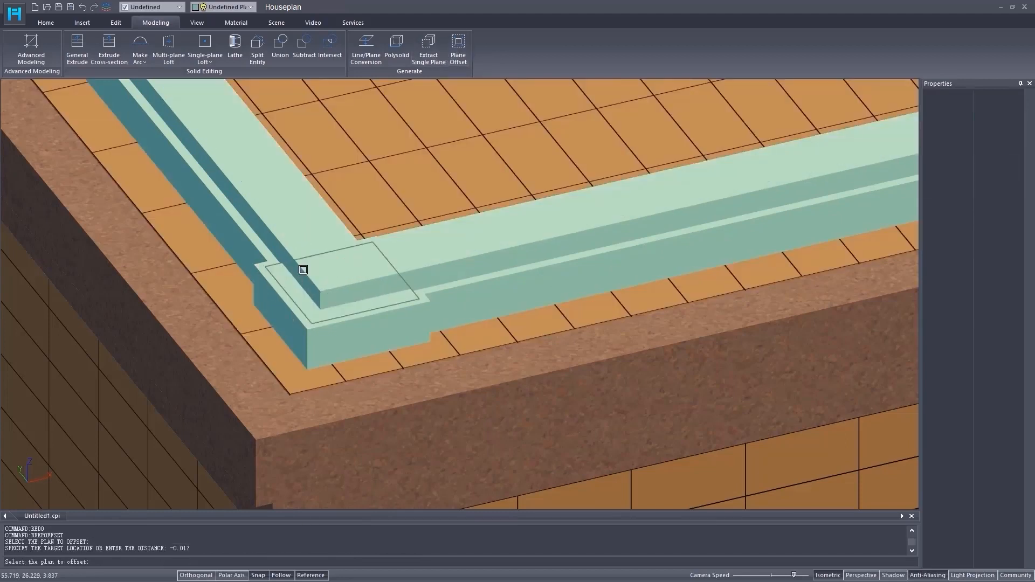
{"action": "key", "text": "Return"}
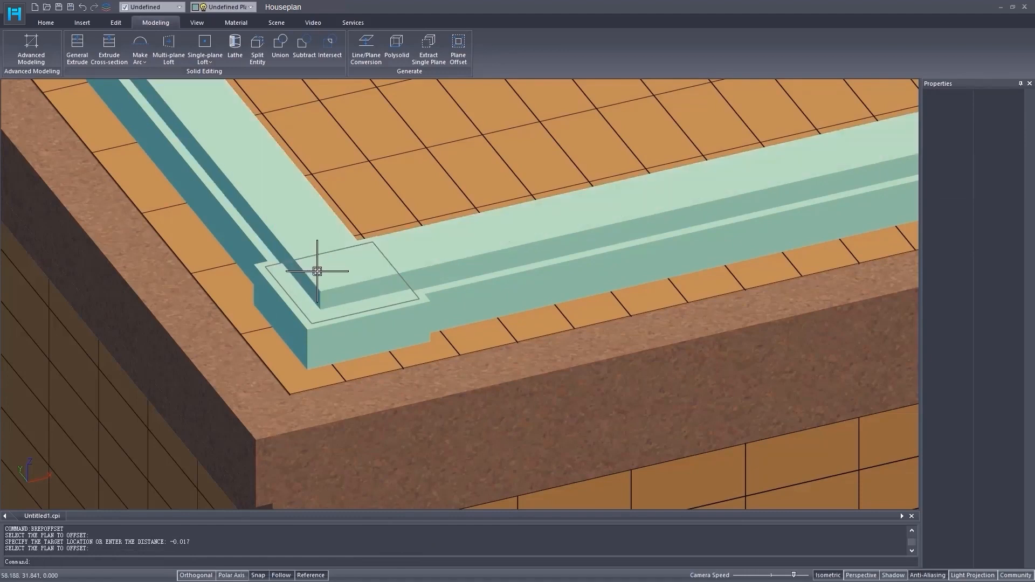
{"action": "left_click", "coordinate": [85, 42]}
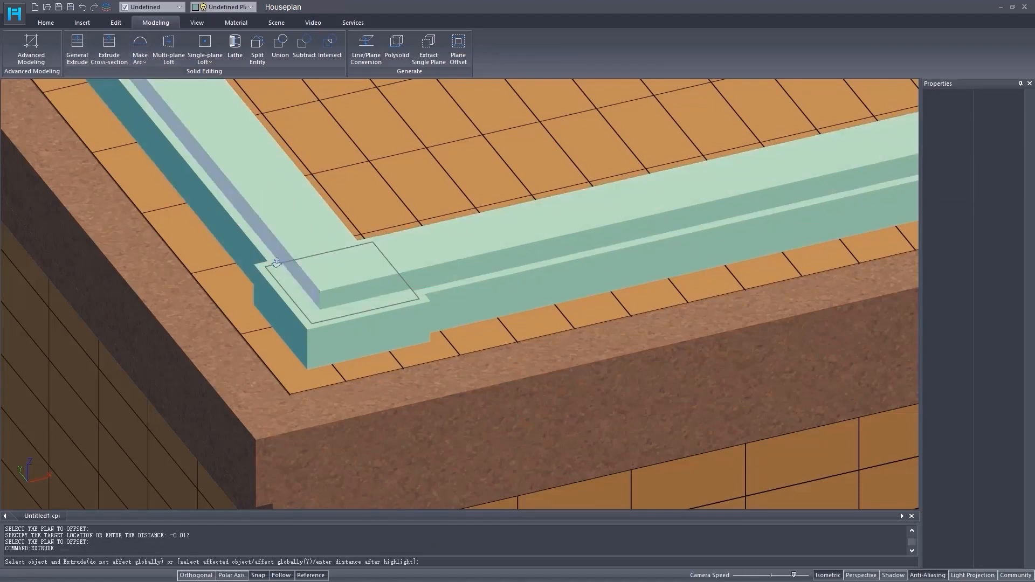
{"action": "left_click", "coordinate": [363, 304]}
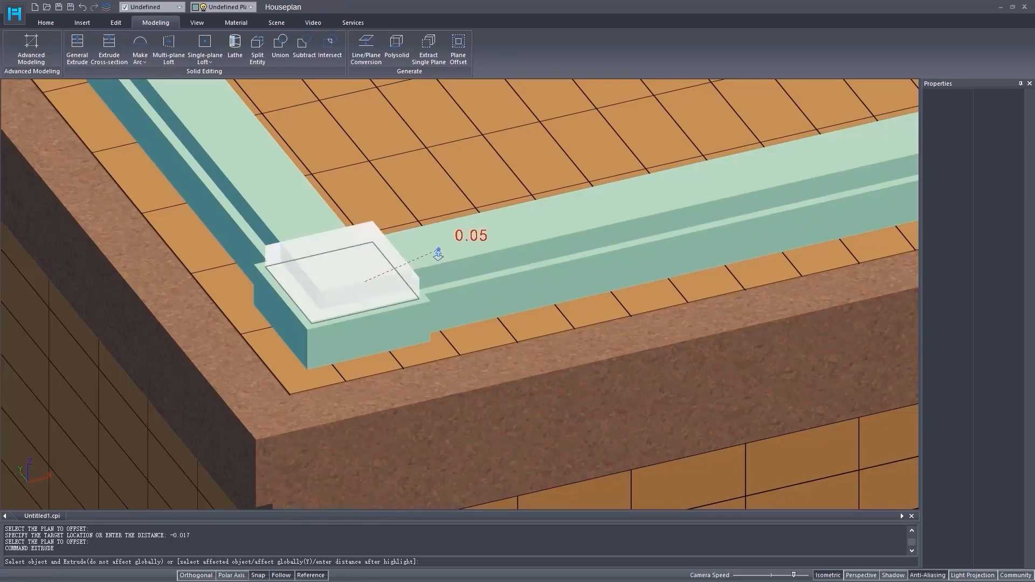
{"action": "left_click", "coordinate": [450, 246]}
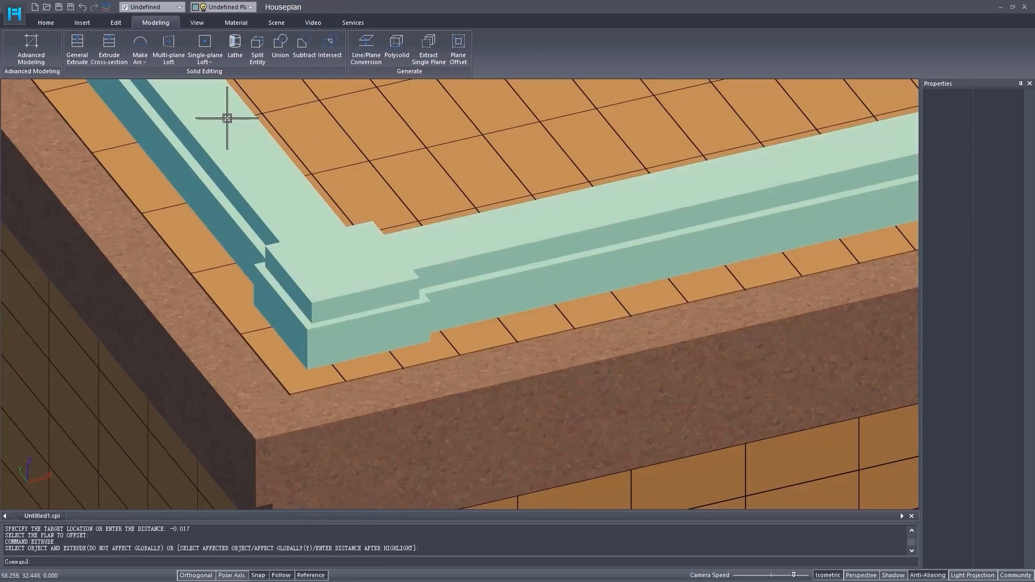
Offset the top face of the upper corner block inward by 0.015 with Plane Offset
{"action": "left_click", "coordinate": [458, 56]}
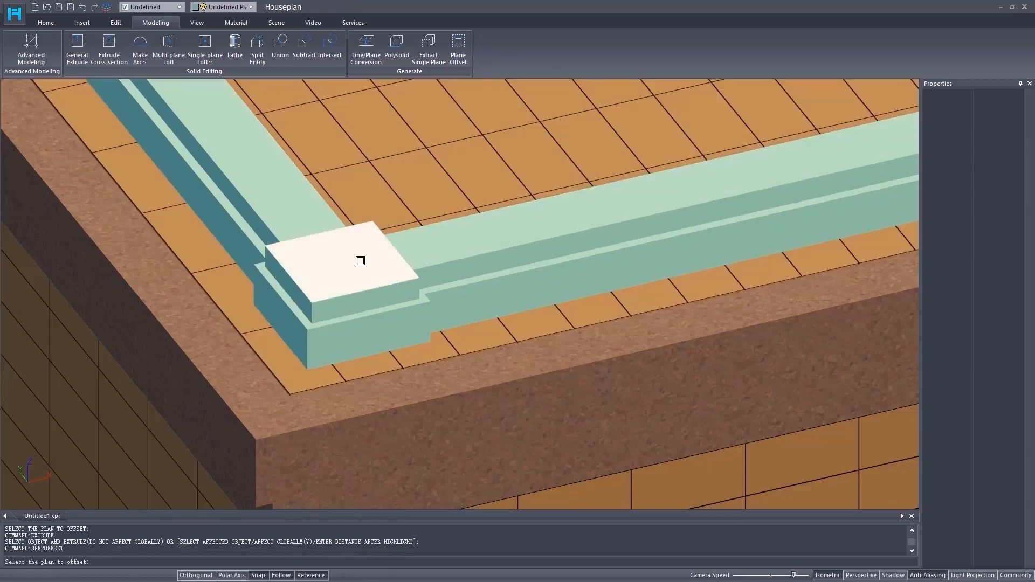
{"action": "left_click", "coordinate": [360, 261]}
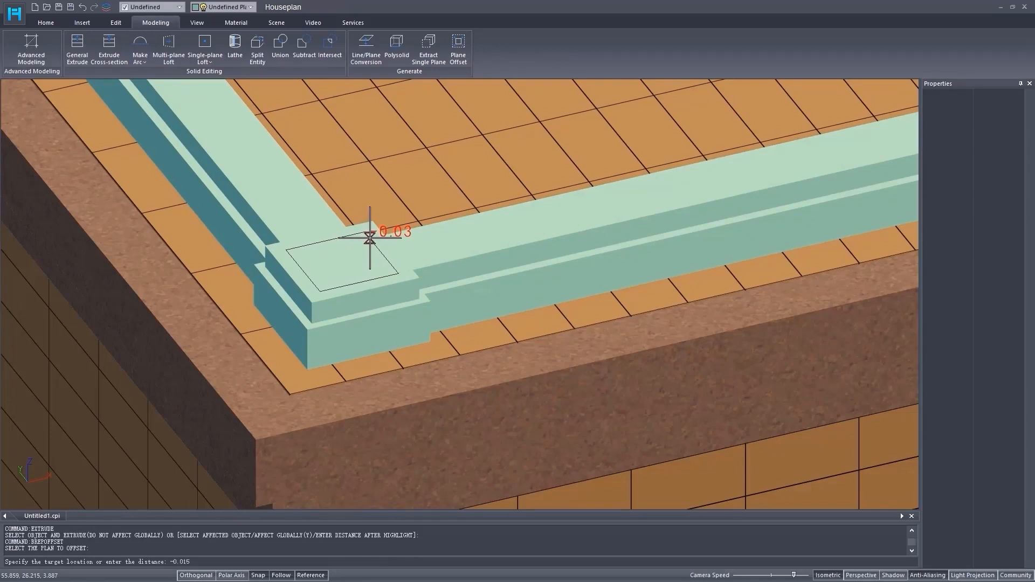
{"action": "type", "text": "-0.015"}
{"action": "key", "text": "Return"}
{"action": "key", "text": "Escape"}
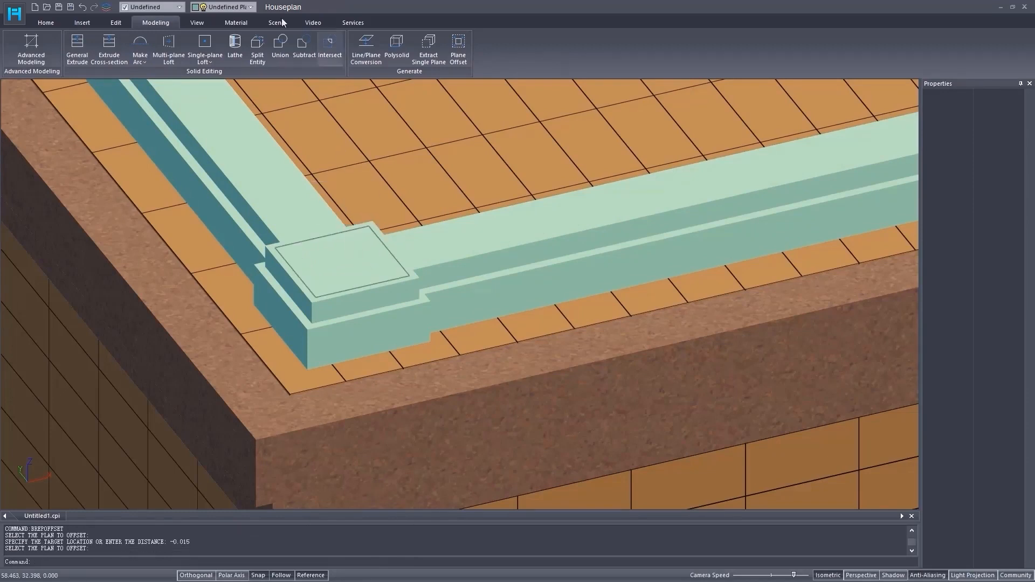
Extrude the inset face on the corner block upward by 0.7 with General Extrude to form the post shaft
{"action": "left_click", "coordinate": [77, 47]}
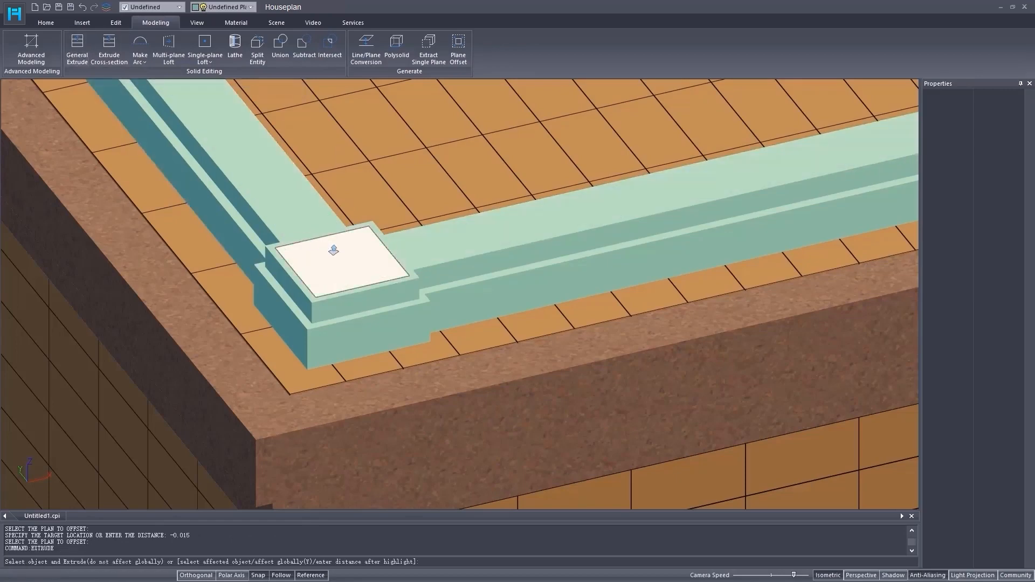
{"action": "type", "text": "0.7"}
{"action": "key", "text": "Return"}
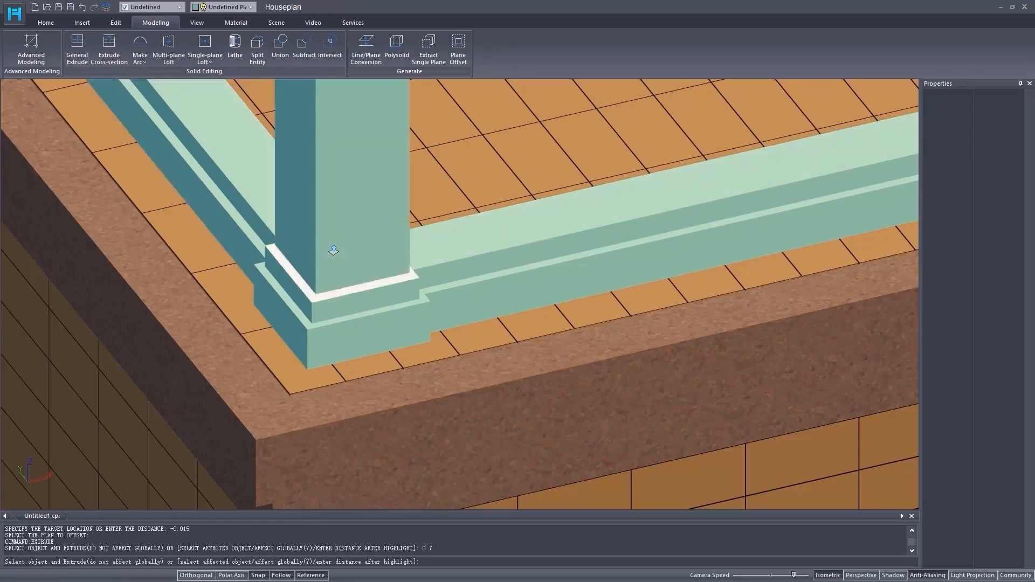
{"action": "key", "text": "Escape"}
Mirror the two base cuboids along the Z axis about the post shaft's mid-height, keeping the source objects
{"action": "scroll", "coordinate": [358, 288], "scroll_direction": "down", "scroll_amount": 3}
{"action": "middle_click_drag", "start_coordinate": [356, 242], "coordinate": [340, 306]}
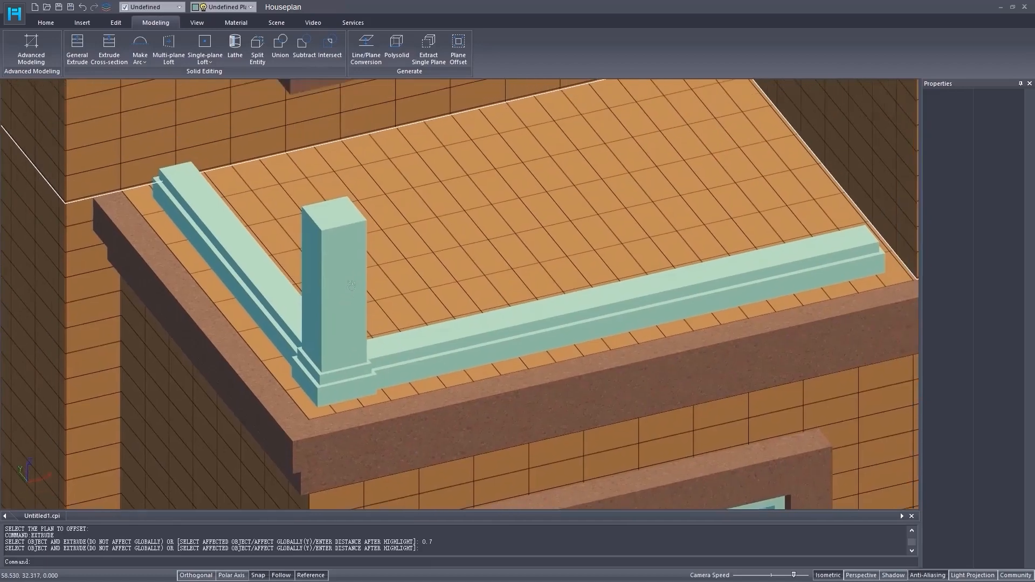
{"action": "left_click", "coordinate": [333, 372]}
{"action": "left_click", "coordinate": [308, 372]}
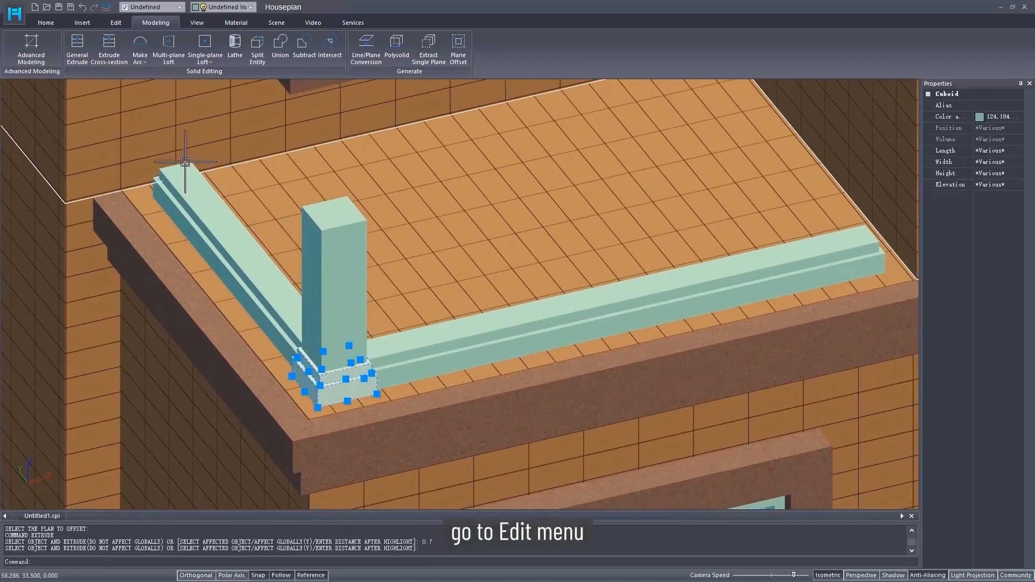
{"action": "left_click", "coordinate": [116, 23]}
{"action": "left_click", "coordinate": [179, 48]}
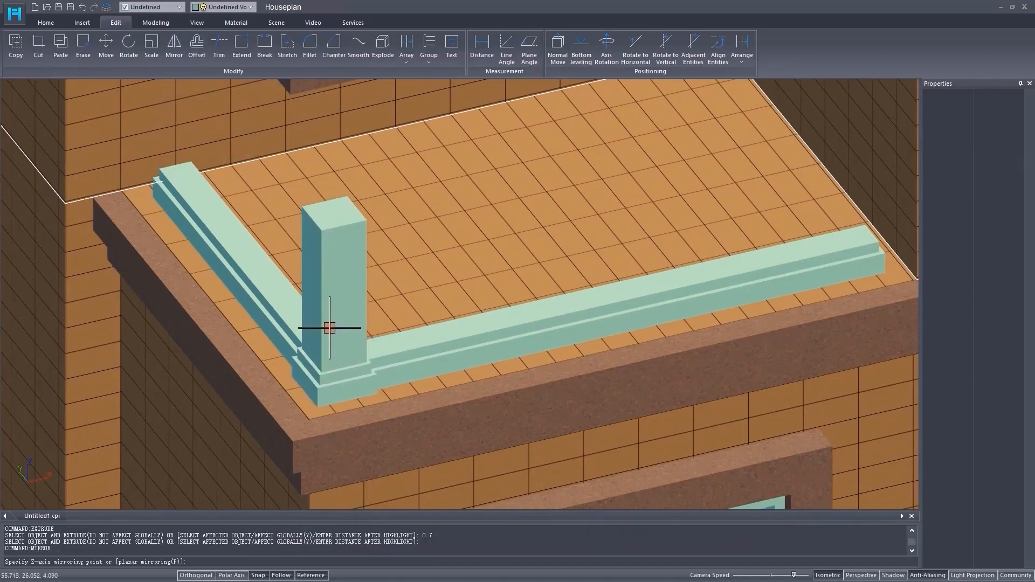
{"action": "left_click", "coordinate": [318, 303]}
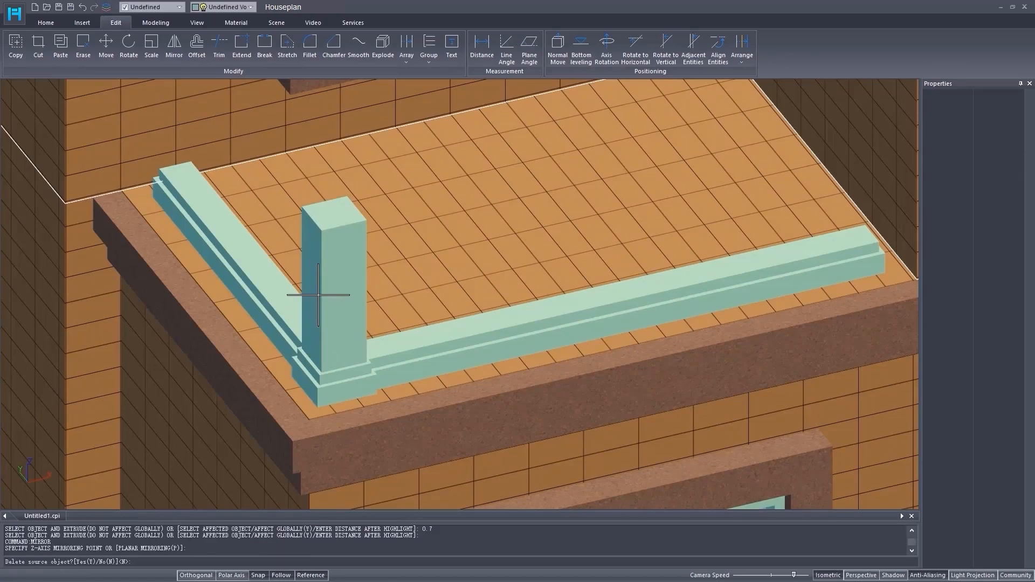
{"action": "key", "text": "Return"}
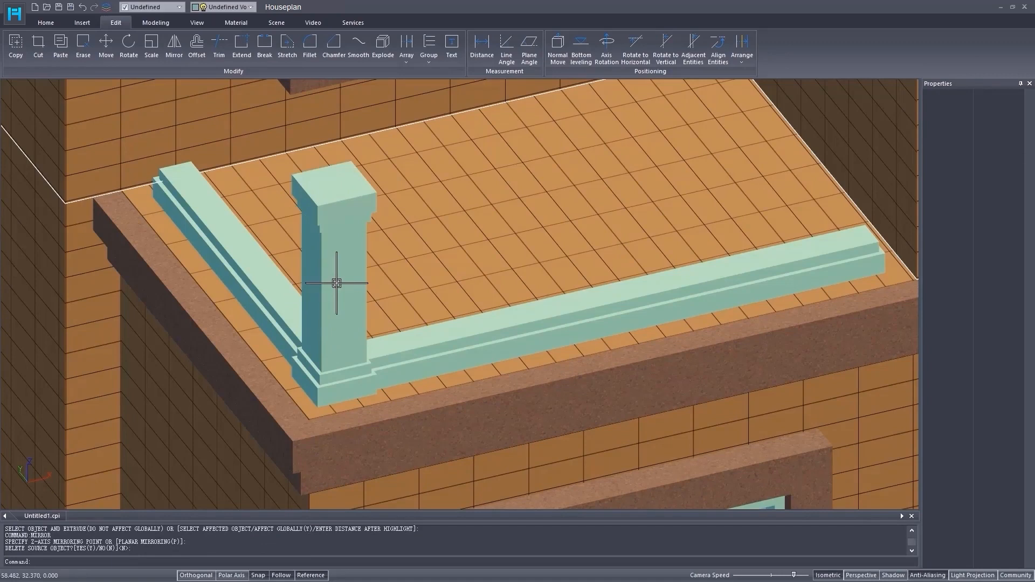
Group the shaft and the top and bottom cuboids of the corner post with Entity Group
{"action": "left_click", "coordinate": [336, 218]}
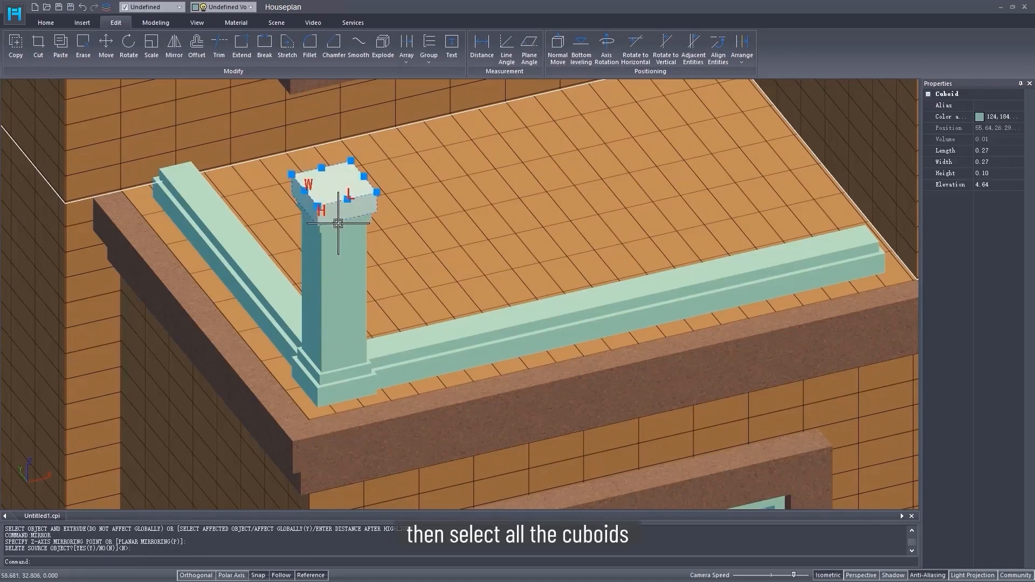
{"action": "left_click", "coordinate": [337, 226]}
{"action": "left_click", "coordinate": [337, 245]}
{"action": "left_click", "coordinate": [337, 376]}
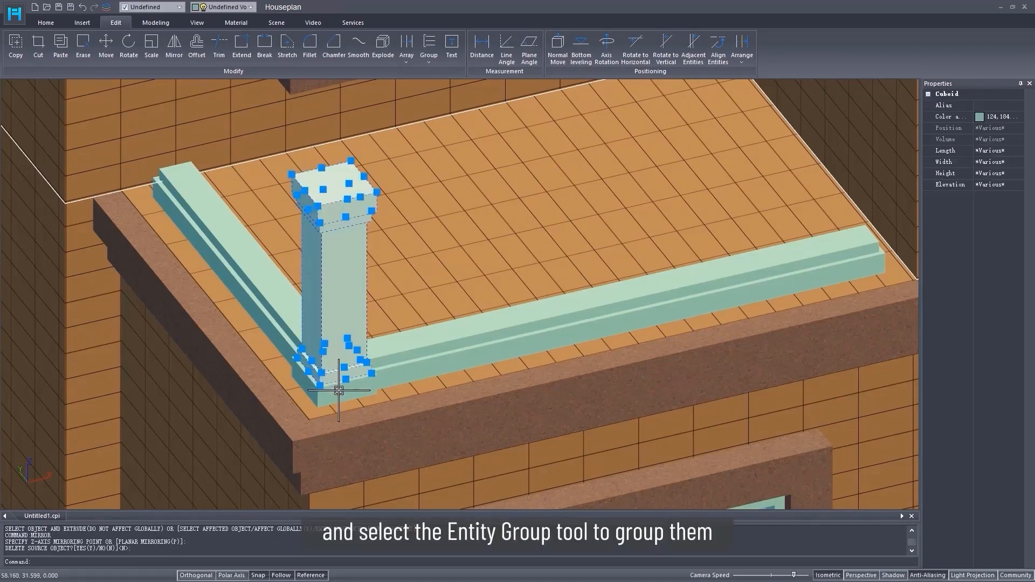
{"action": "left_click", "coordinate": [337, 391]}
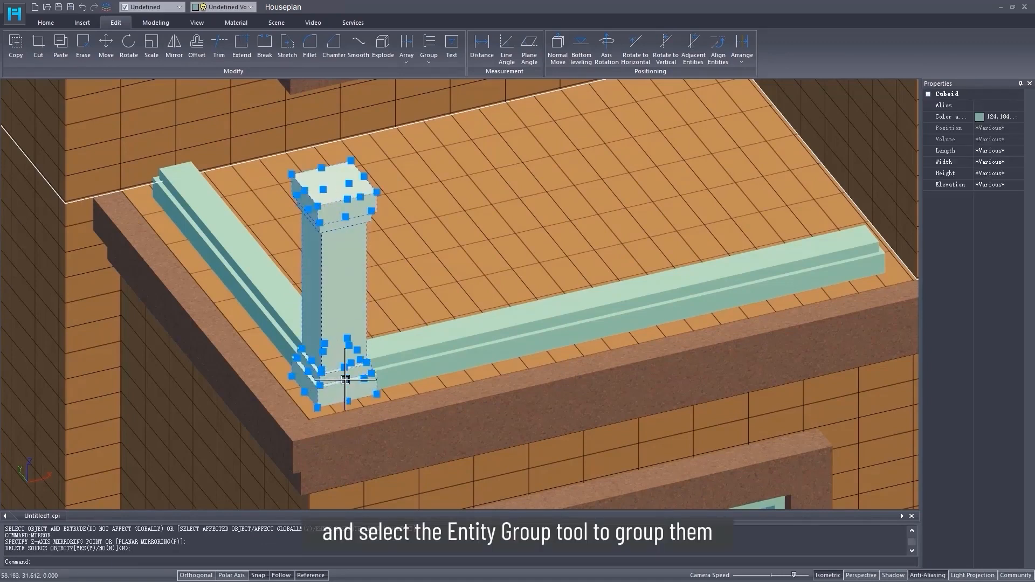
{"action": "left_click", "coordinate": [427, 63]}
{"action": "left_click", "coordinate": [455, 80]}
Copy the grouped corner post to the far end of the long front base rail
{"action": "left_click", "coordinate": [346, 335]}
{"action": "right_click", "coordinate": [346, 334]}
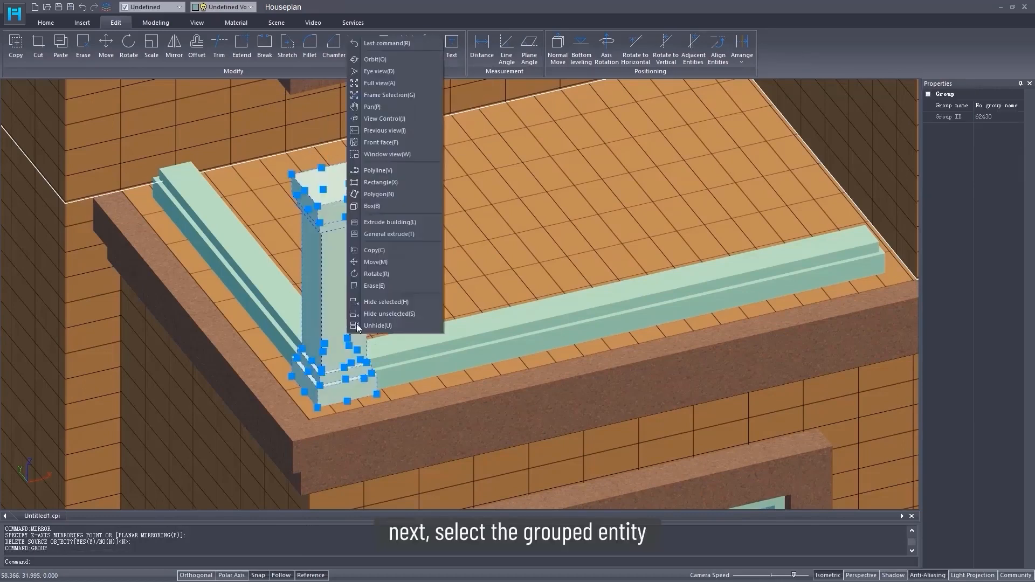
{"action": "left_click", "coordinate": [386, 248]}
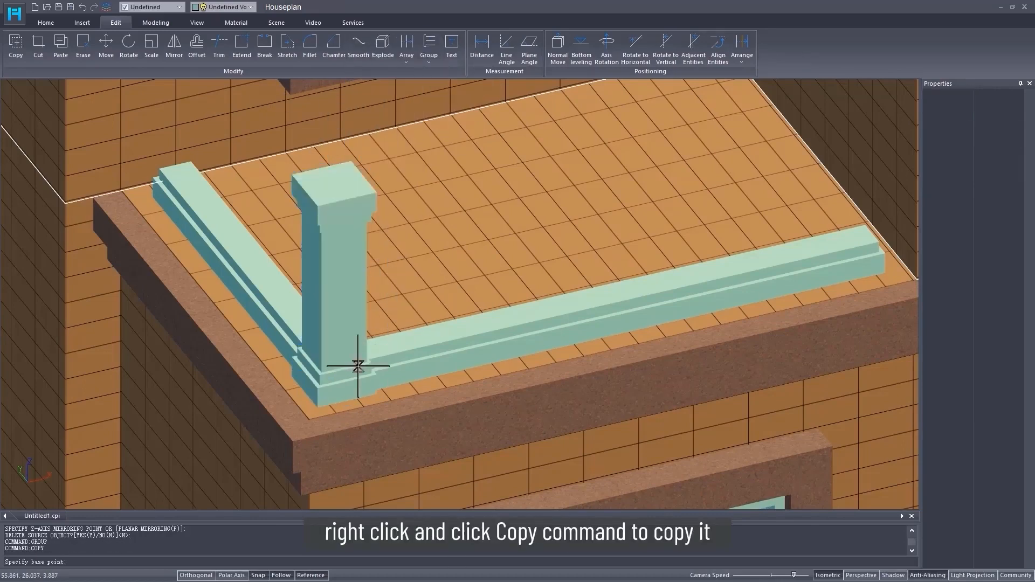
{"action": "left_click", "coordinate": [355, 385]}
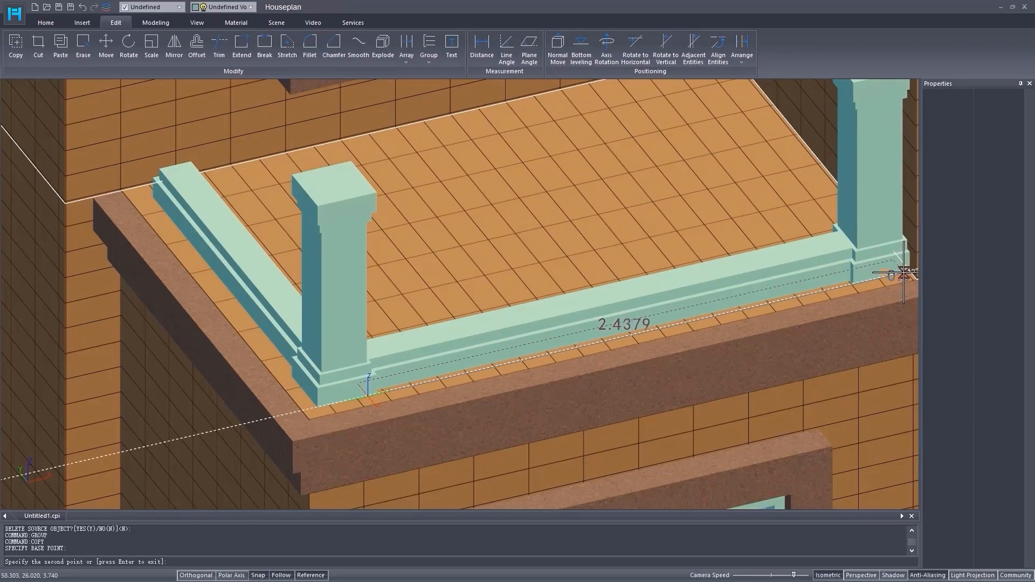
{"action": "left_click", "coordinate": [903, 275]}
{"action": "key", "text": "Return"}
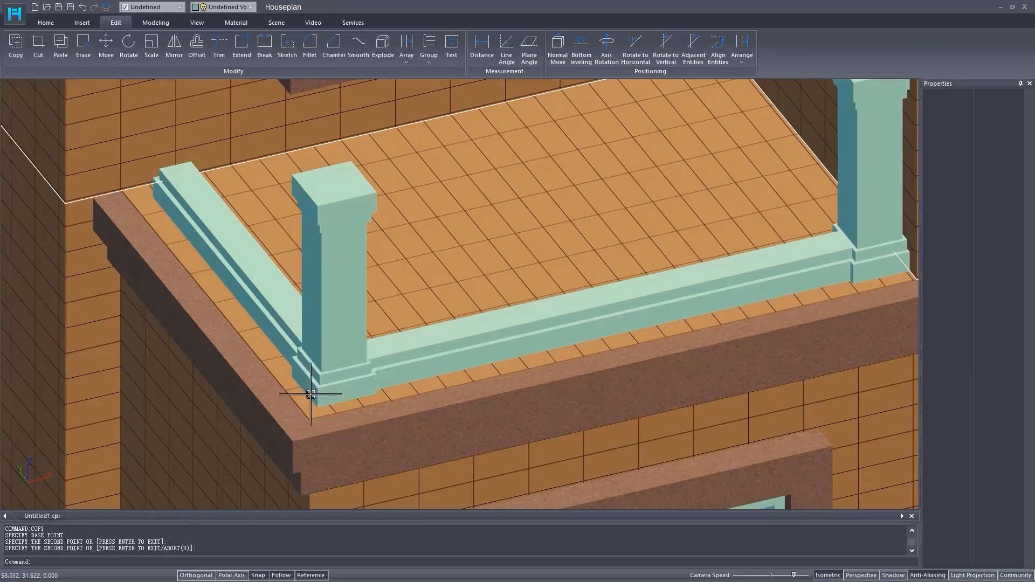
Copy the corner post to the wall end of the short side base rail
{"action": "left_click", "coordinate": [322, 395]}
{"action": "right_click", "coordinate": [322, 395]}
{"action": "left_click", "coordinate": [345, 311]}
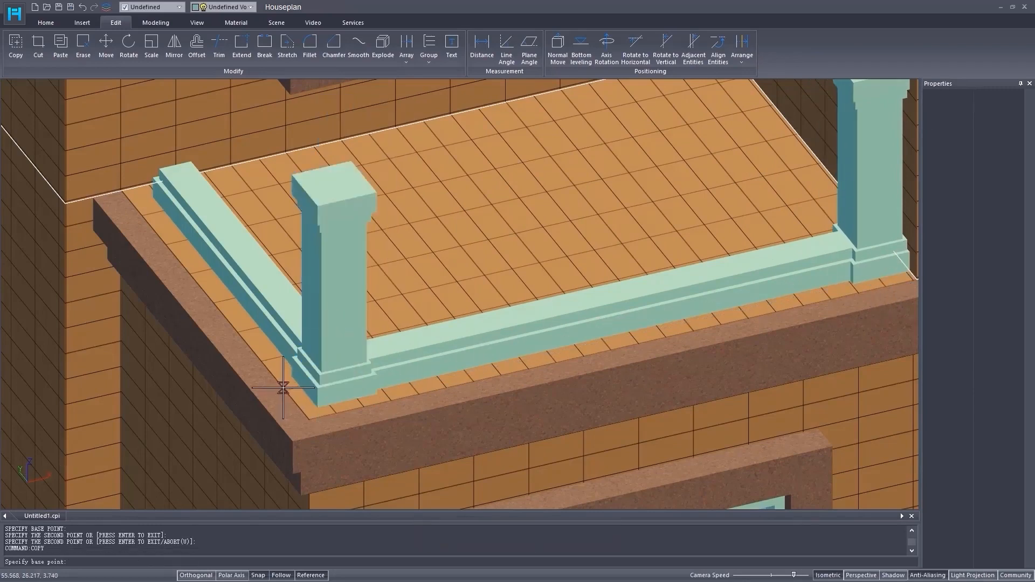
{"action": "left_click", "coordinate": [283, 386]}
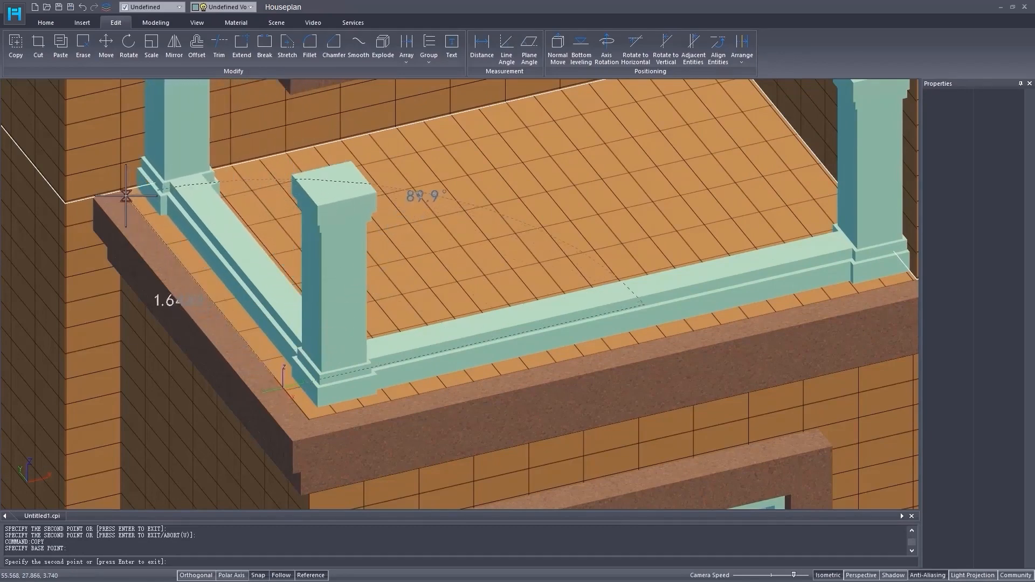
{"action": "left_click", "coordinate": [124, 194]}
{"action": "key", "text": "Return"}
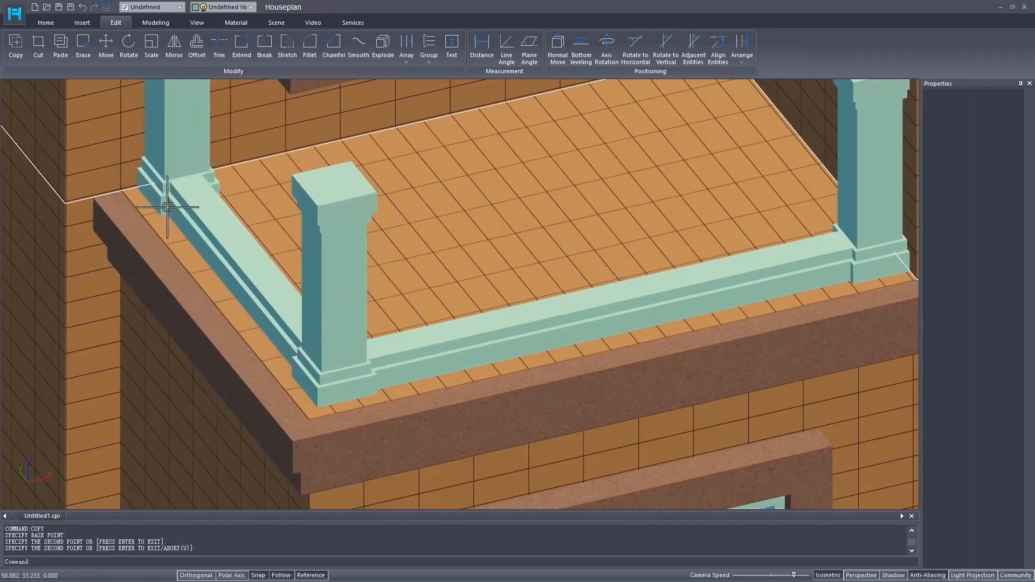
Mirror the front and side base rails along the Z axis about the posts' mid-height, keeping the source objects
{"action": "scroll", "coordinate": [219, 341], "scroll_direction": "down", "scroll_amount": 2}
{"action": "middle_click_drag", "start_coordinate": [230, 304], "coordinate": [247, 352]}
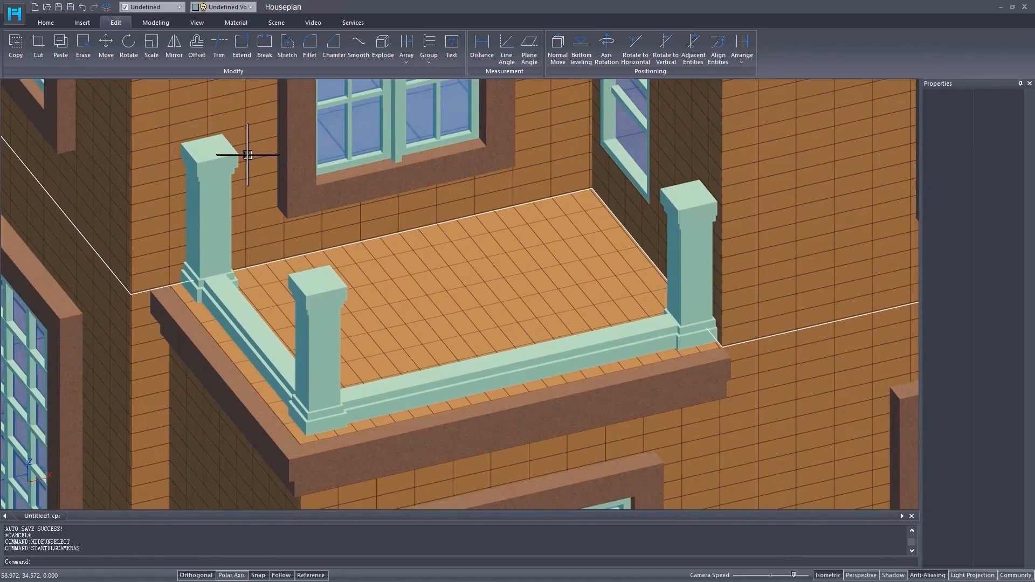
{"action": "left_click", "coordinate": [474, 377]}
{"action": "left_click", "coordinate": [458, 380]}
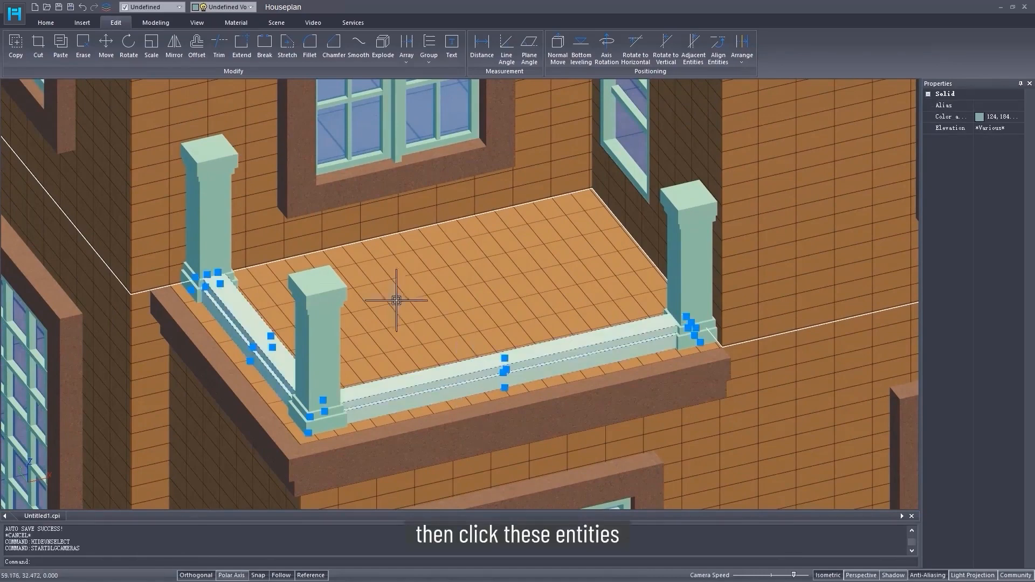
{"action": "left_click", "coordinate": [173, 44]}
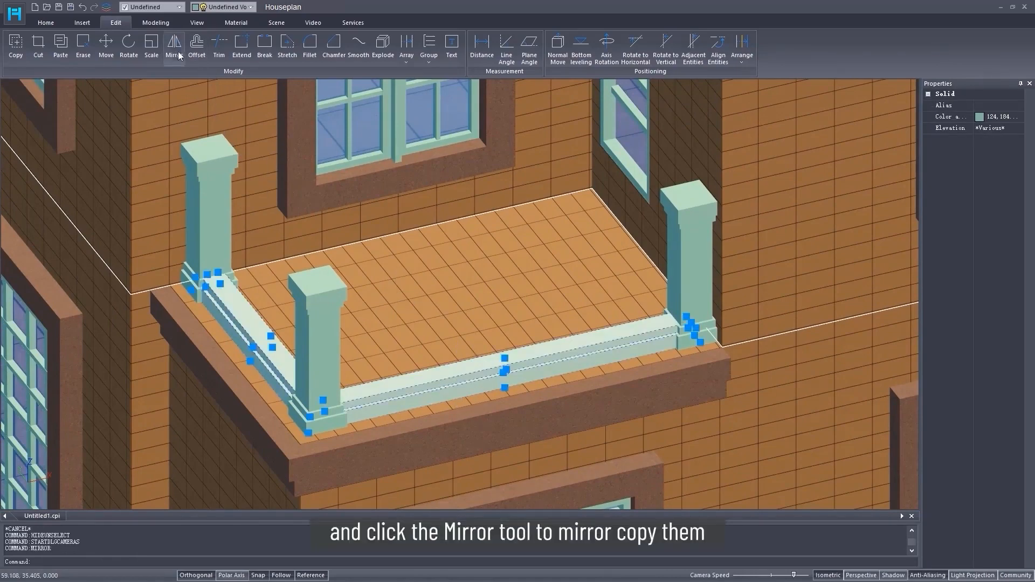
{"action": "left_click", "coordinate": [337, 354]}
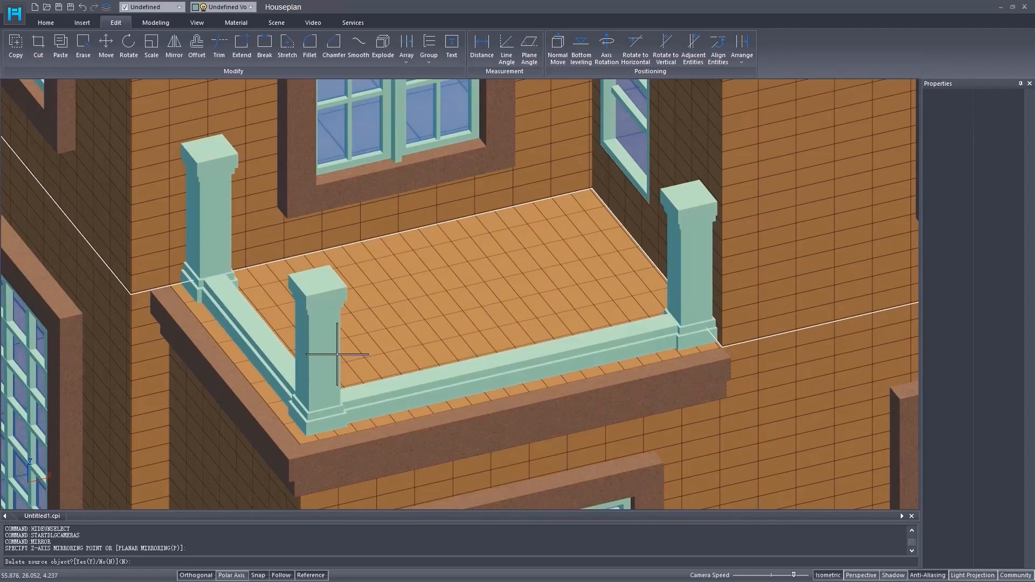
{"action": "key", "text": "Return"}
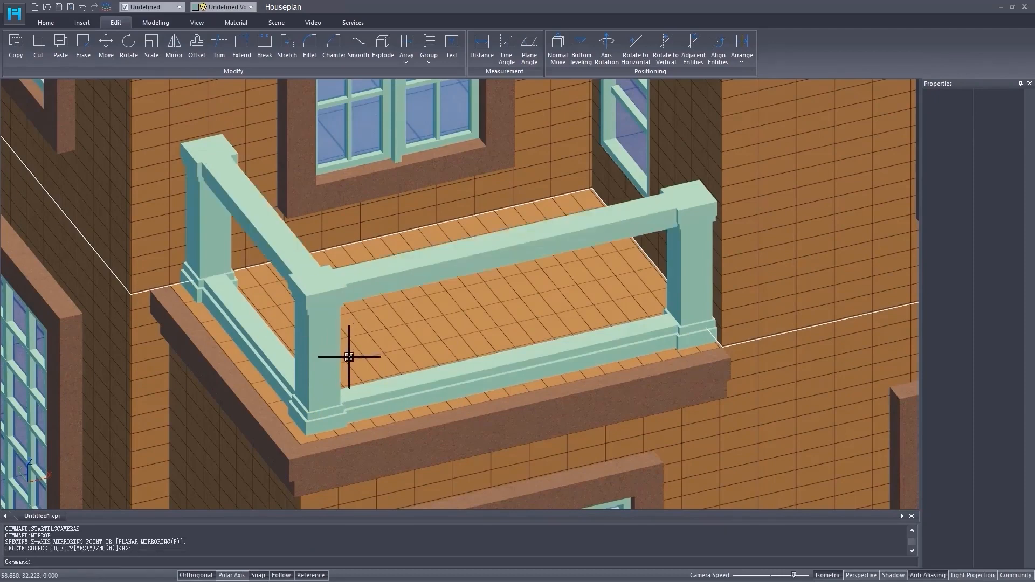
Turn on orthogonal mode and switch the whole house to the Front View with View Control
{"action": "key", "text": "F8"}
{"action": "scroll", "coordinate": [340, 337], "scroll_direction": "down", "scroll_amount": 3}
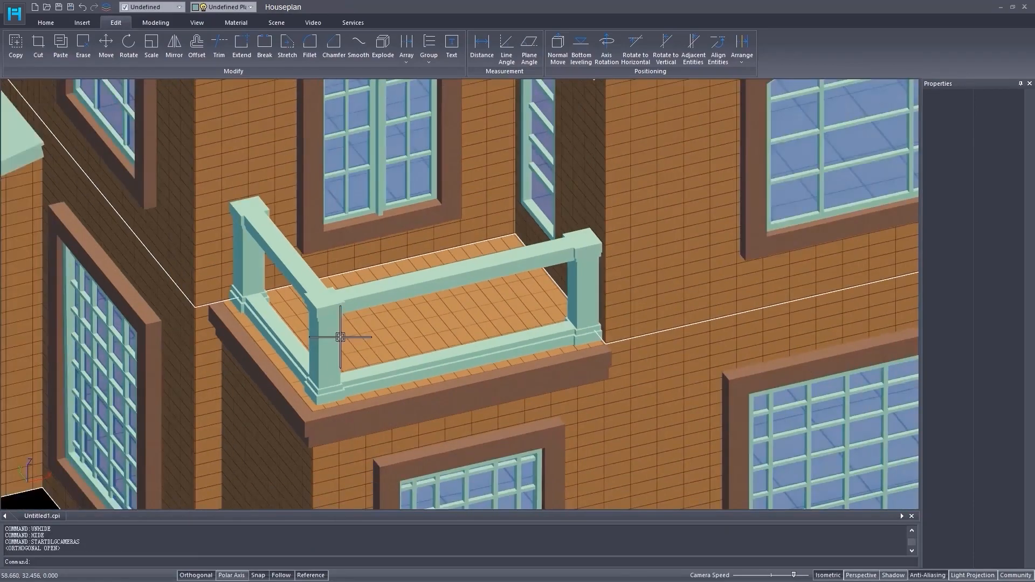
{"action": "scroll", "coordinate": [340, 337], "scroll_direction": "down", "scroll_amount": 10}
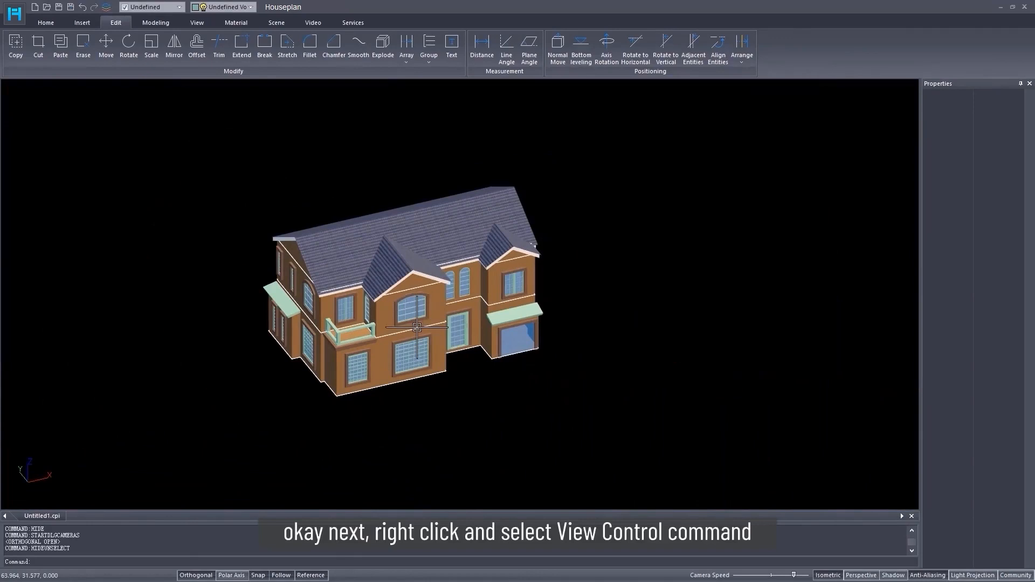
{"action": "right_click", "coordinate": [419, 325]}
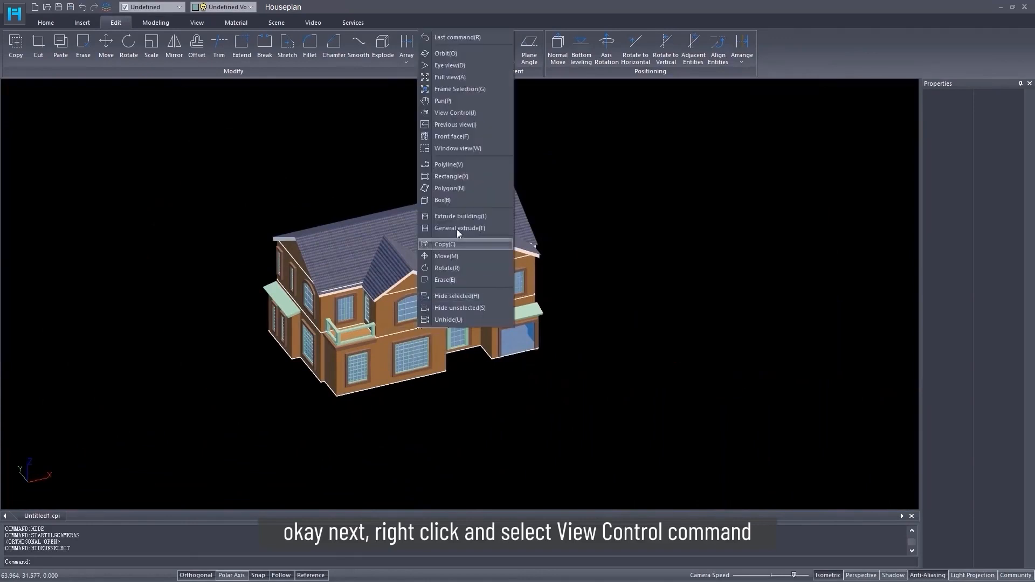
{"action": "left_click", "coordinate": [465, 112]}
{"action": "left_click", "coordinate": [517, 313]}
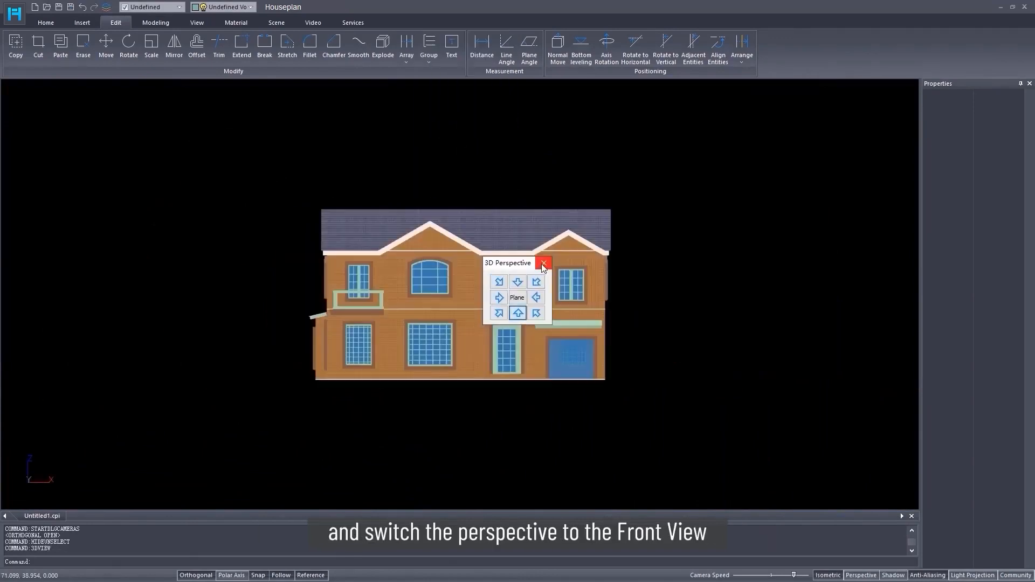
{"action": "left_click", "coordinate": [544, 263]}
{"action": "scroll", "coordinate": [344, 297], "scroll_direction": "up", "scroll_amount": 10}
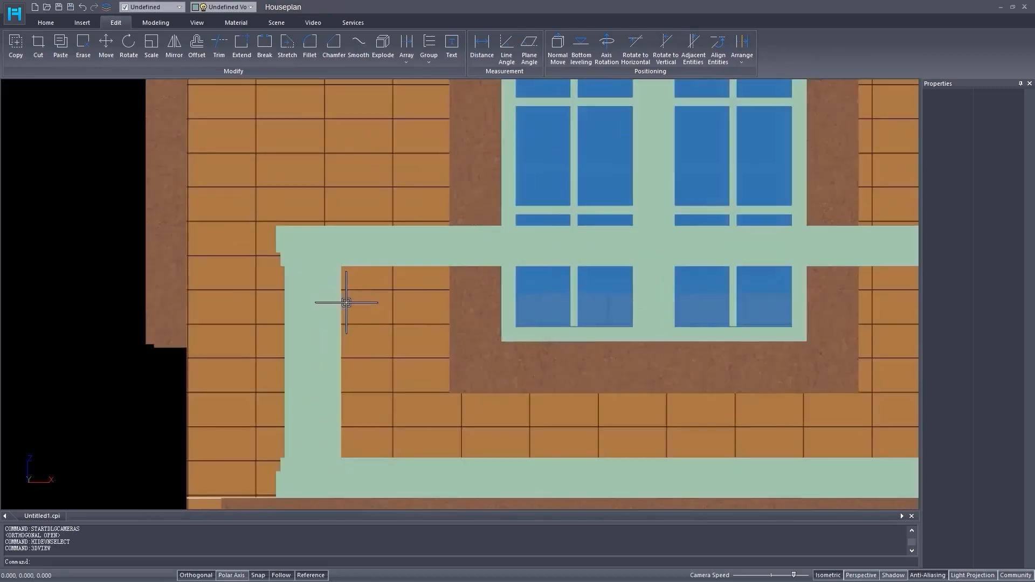
Start a baluster profile with the Polygon tool, drawing a short horizontal edge at the upper rail's underside over the corner post
{"action": "left_click", "coordinate": [45, 23]}
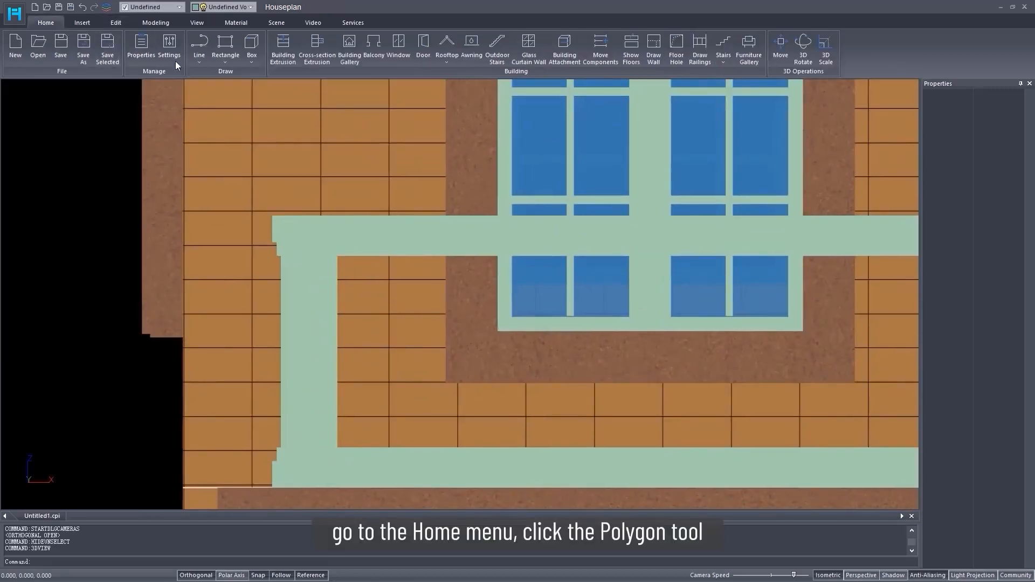
{"action": "left_click", "coordinate": [225, 61]}
{"action": "left_click", "coordinate": [235, 103]}
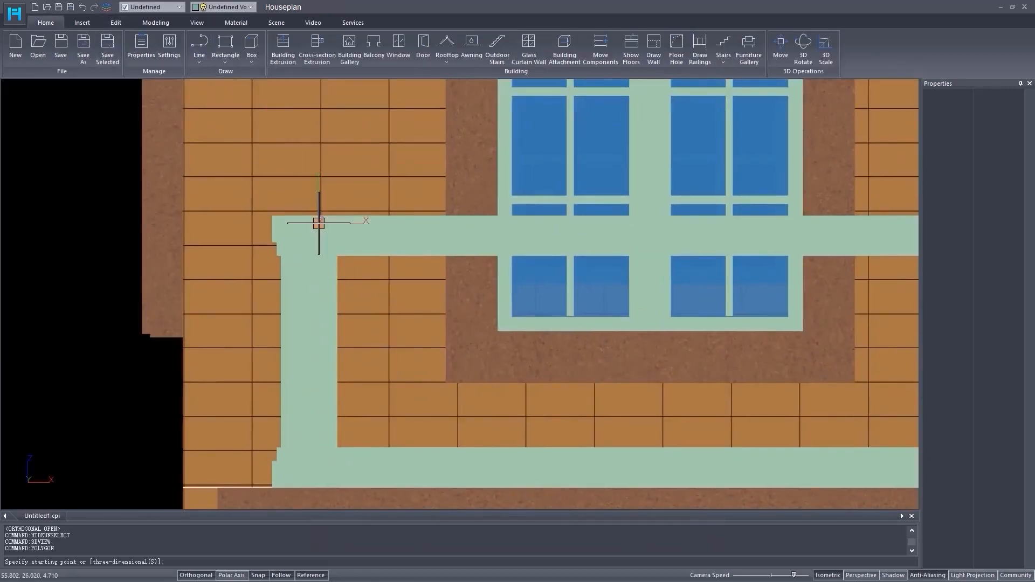
{"action": "left_click", "coordinate": [312, 256]}
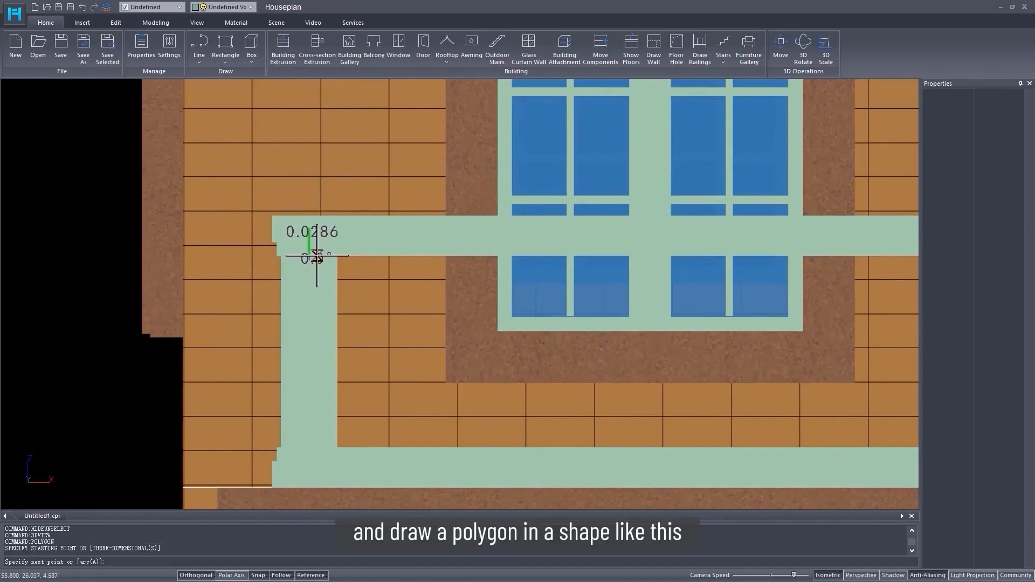
{"action": "scroll", "coordinate": [313, 256], "scroll_direction": "up", "scroll_amount": 3}
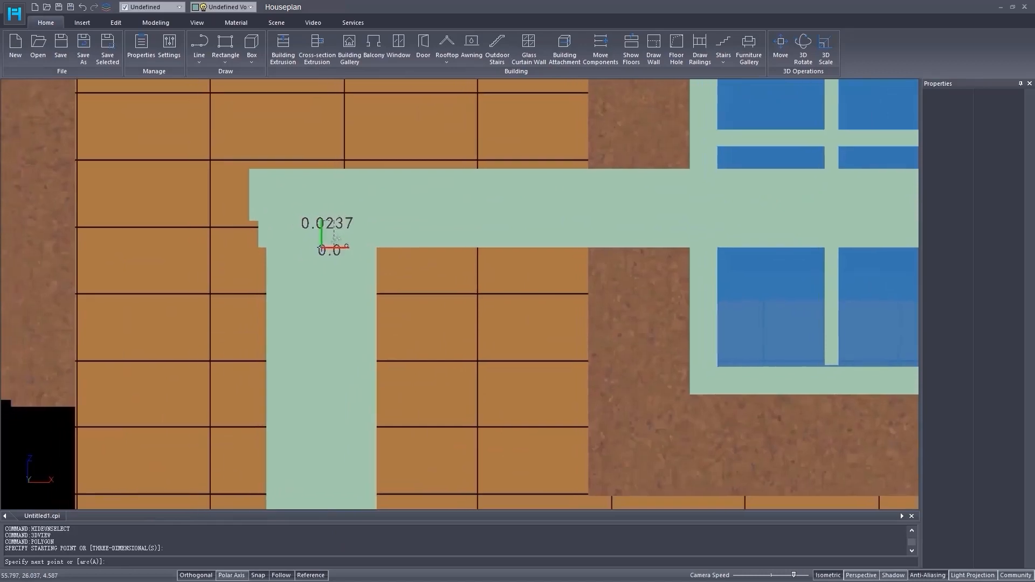
{"action": "left_click", "coordinate": [326, 249]}
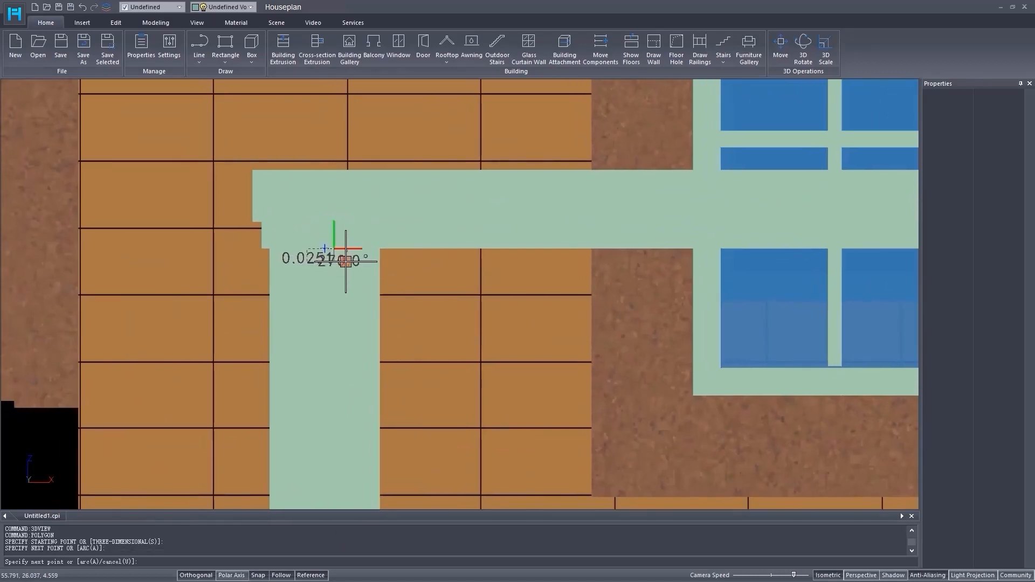
{"action": "scroll", "coordinate": [338, 253], "scroll_direction": "up", "scroll_amount": 1}
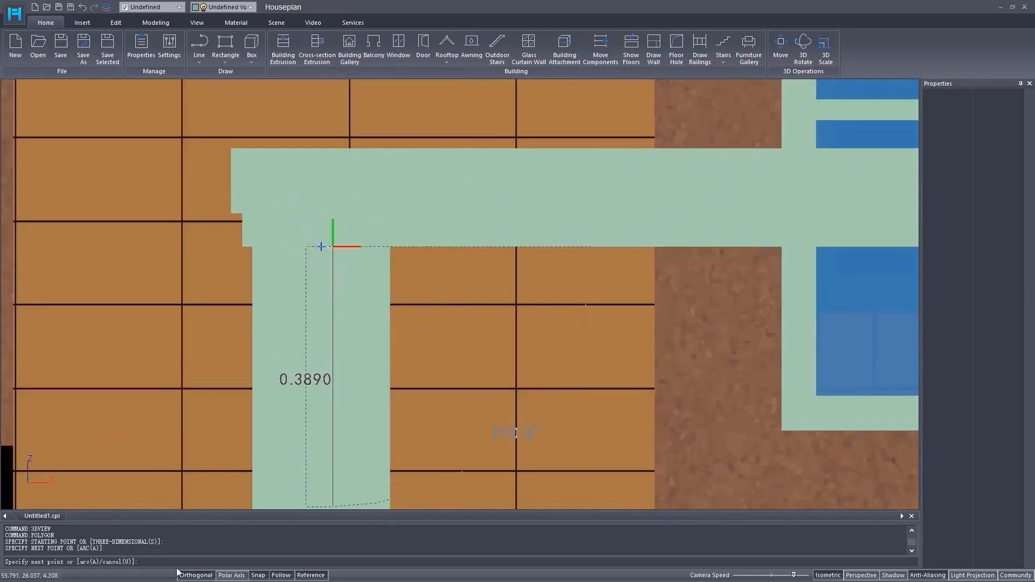
Turn off orthogonal mode and add two short downward segments to bevel the upper corner of the baluster profile
{"action": "left_click", "coordinate": [194, 576]}
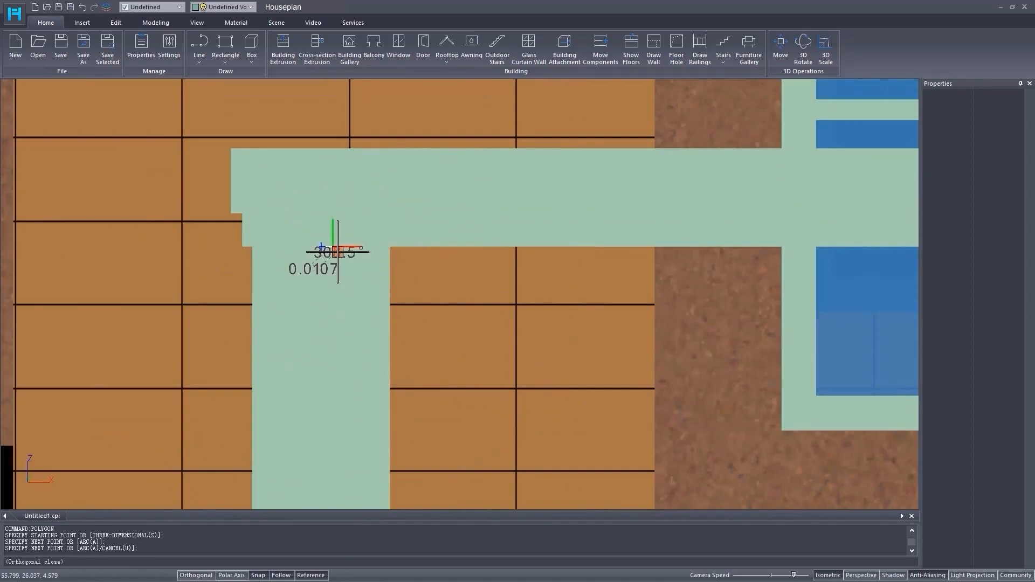
{"action": "scroll", "coordinate": [338, 251], "scroll_direction": "up", "scroll_amount": 5}
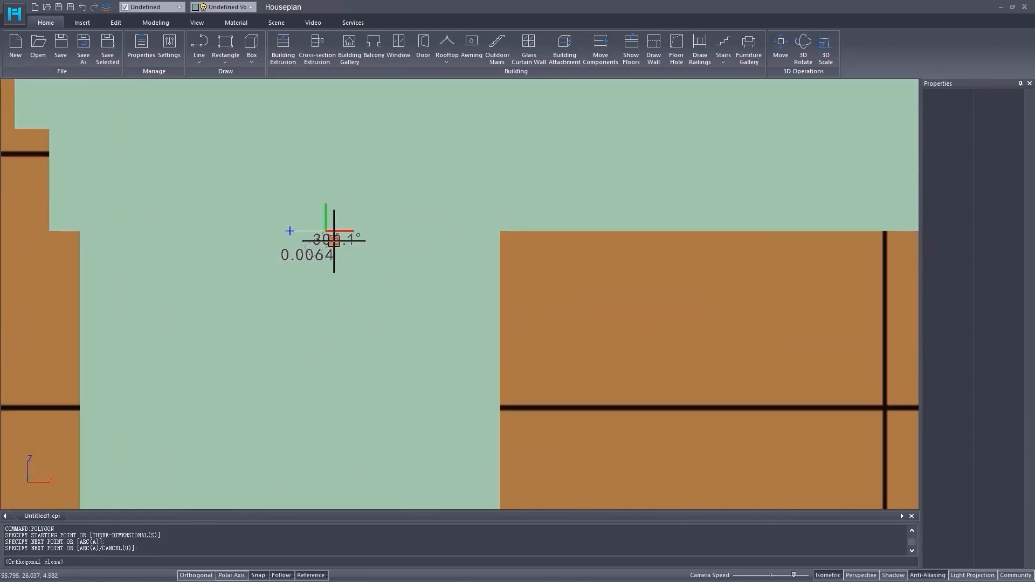
{"action": "left_click", "coordinate": [333, 241]}
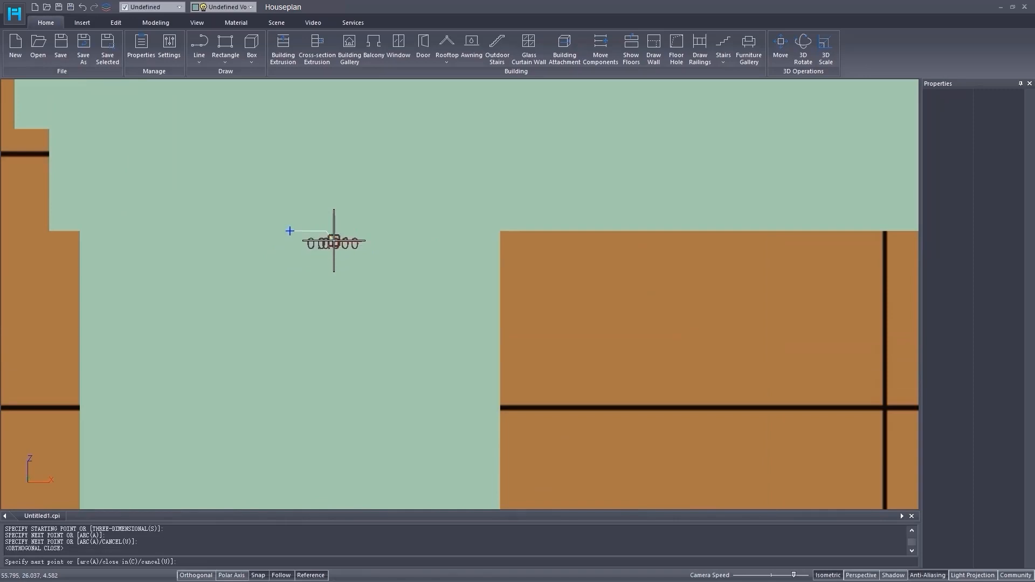
{"action": "left_click", "coordinate": [334, 254]}
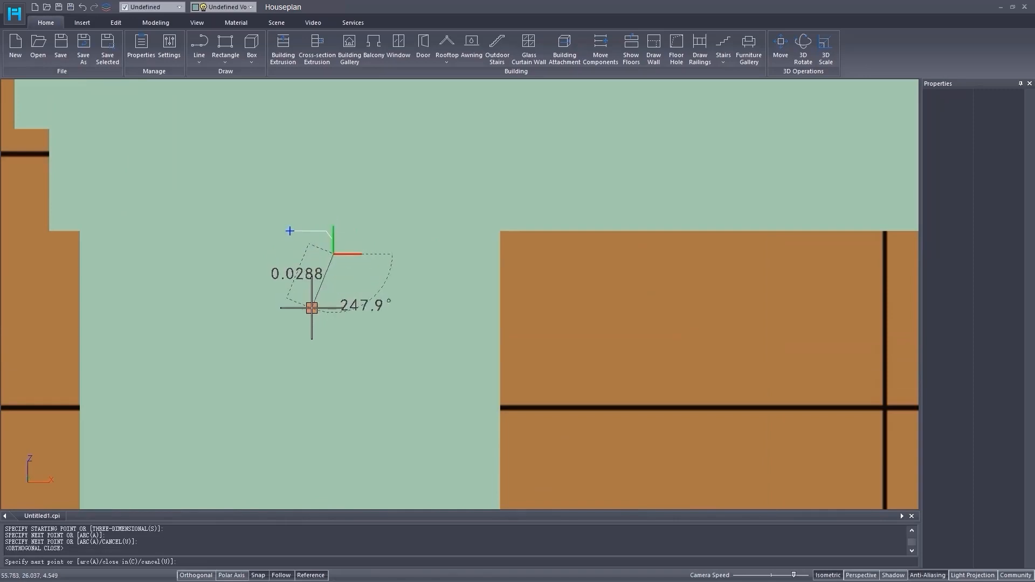
Add an inward-curving arc below the profile's bevelled corner, using the Arc option with a second point and an endpoint
{"action": "middle_click_drag", "start_coordinate": [312, 307], "coordinate": [324, 220]}
{"action": "scroll", "coordinate": [324, 220], "scroll_direction": "down", "scroll_amount": 1}
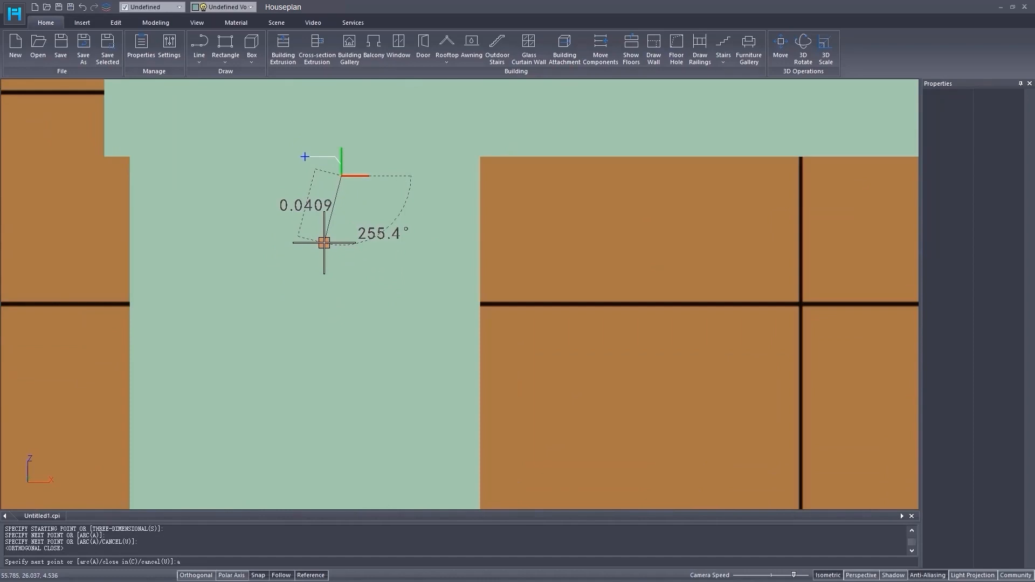
{"action": "type", "text": "a"}
{"action": "key", "text": "Return"}
{"action": "type", "text": "s"}
{"action": "key", "text": "Return"}
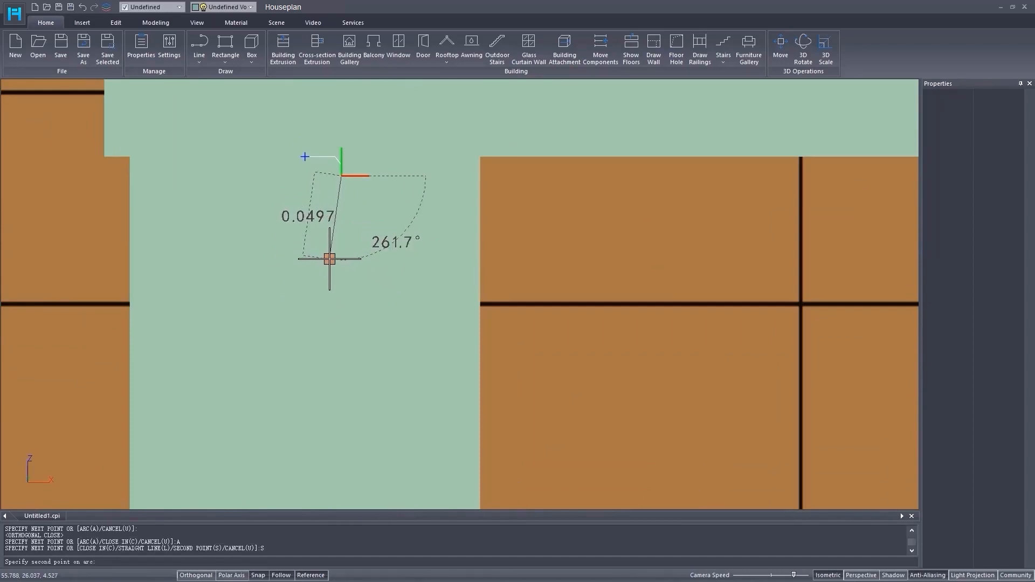
{"action": "middle_click_drag", "start_coordinate": [326, 273], "coordinate": [321, 232]}
{"action": "left_click", "coordinate": [325, 238]}
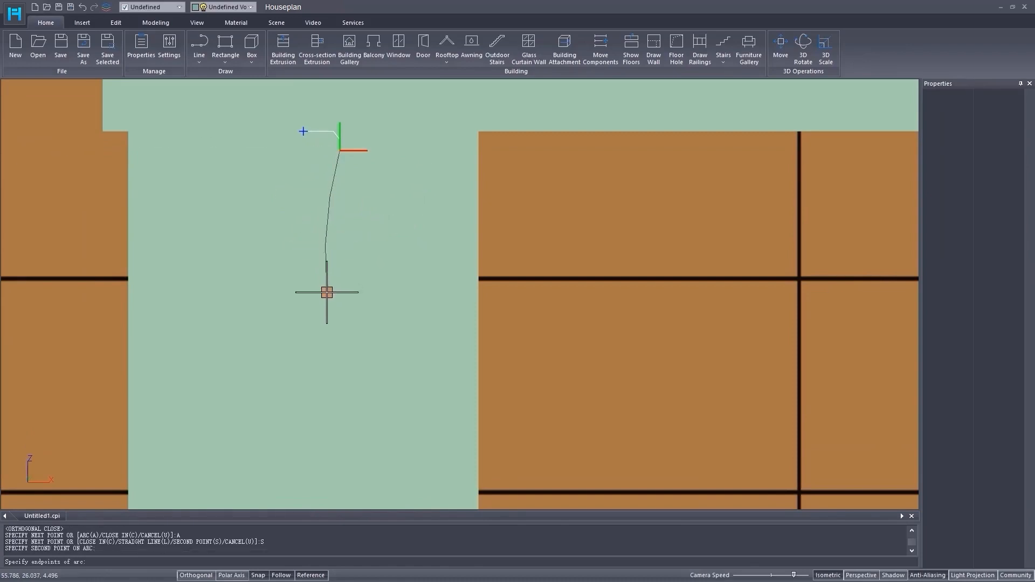
{"action": "left_click", "coordinate": [344, 343]}
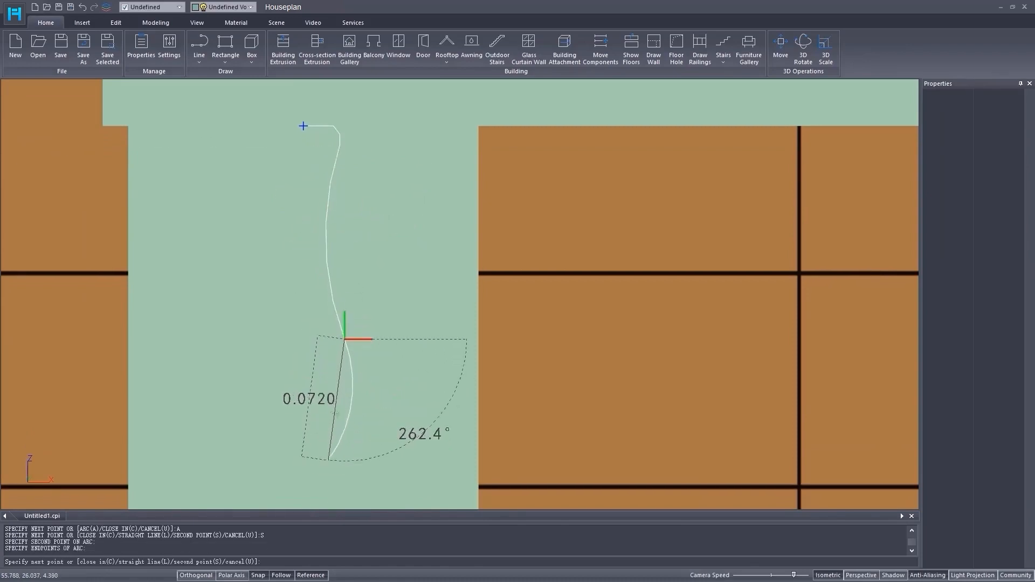
Add an outward-bulging arc about 0.10 long to the baluster profile, followed by a short, nearly vertical arc defined by a second point and endpoint
{"action": "middle_click_drag", "start_coordinate": [328, 460], "coordinate": [336, 338]}
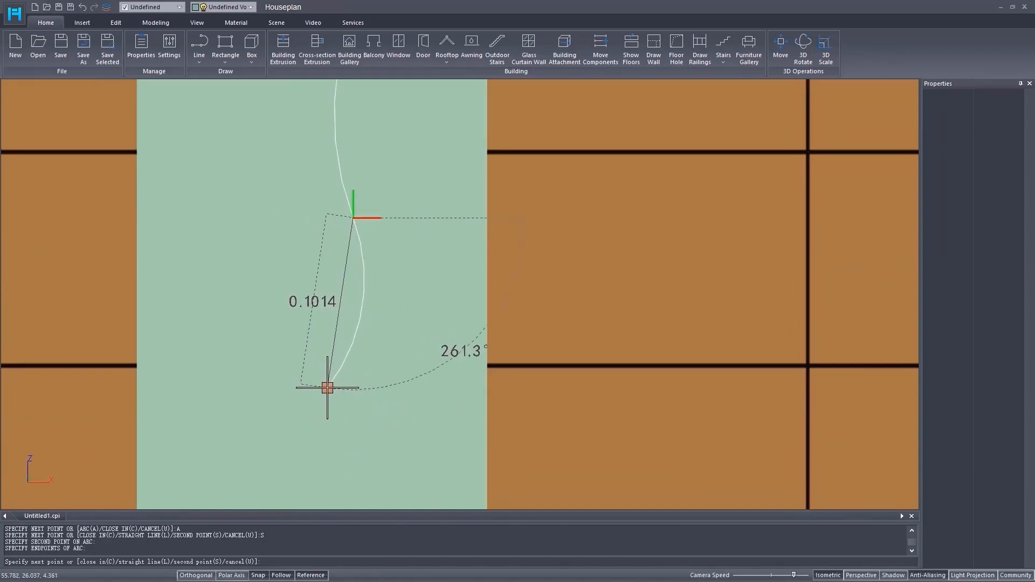
{"action": "left_click", "coordinate": [327, 387]}
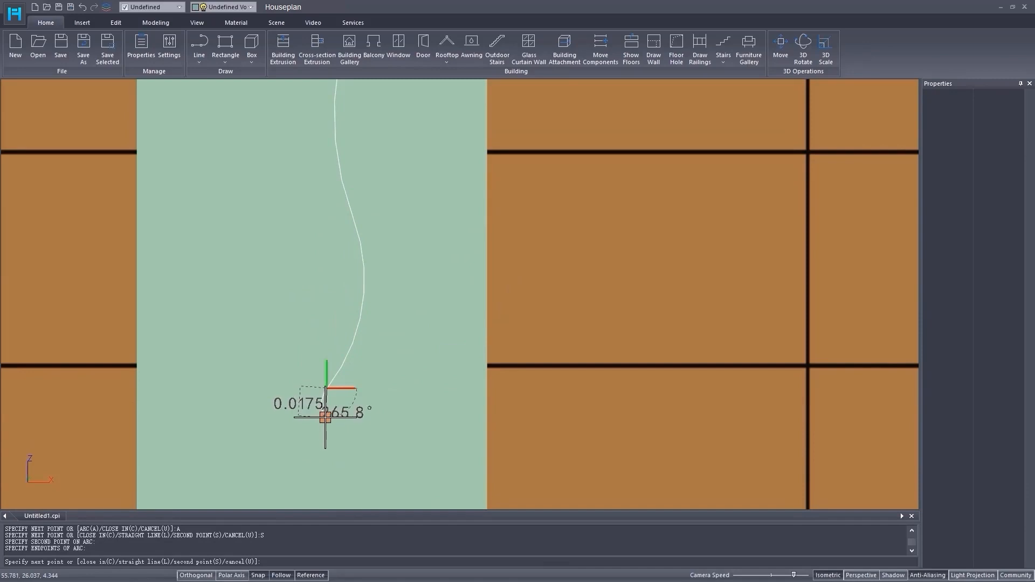
{"action": "type", "text": "s"}
{"action": "key", "text": "Return"}
{"action": "left_click", "coordinate": [327, 413]}
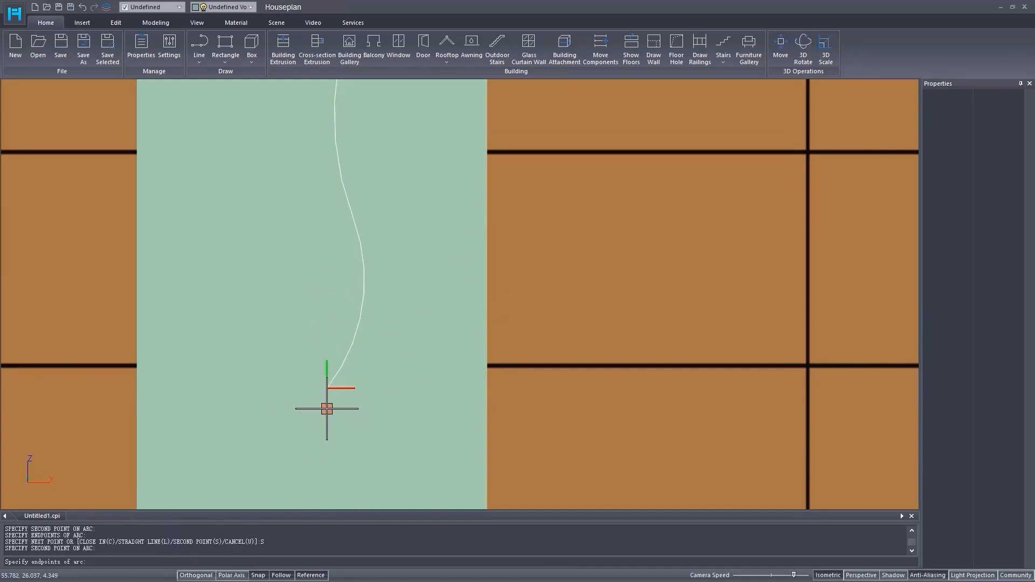
{"action": "left_click", "coordinate": [327, 410]}
Switch the profile to straight lines with orthogonal mode on and close it with a short horizontal bottom edge and a vertical axis edge
{"action": "type", "text": "l"}
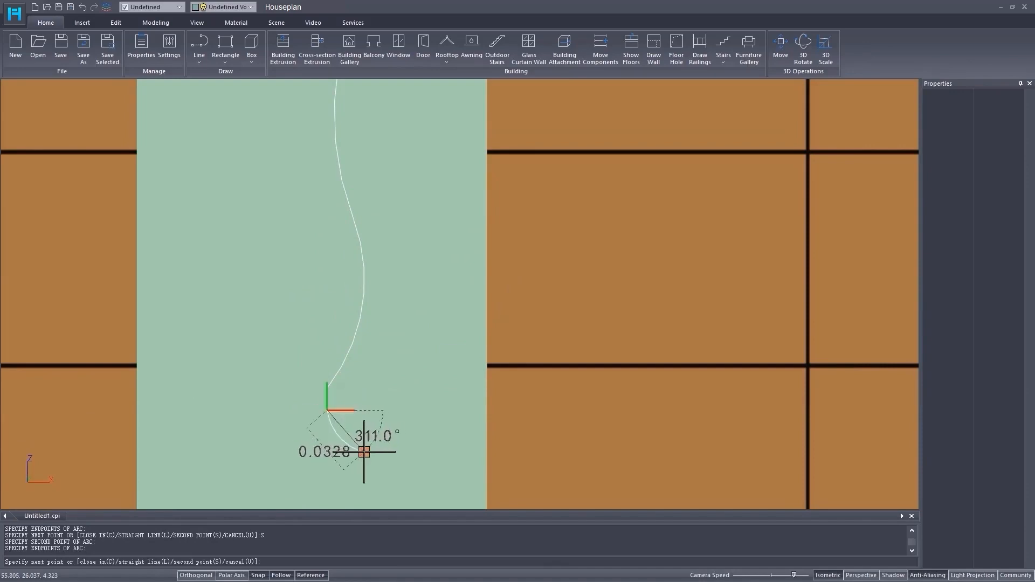
{"action": "key", "text": "Return"}
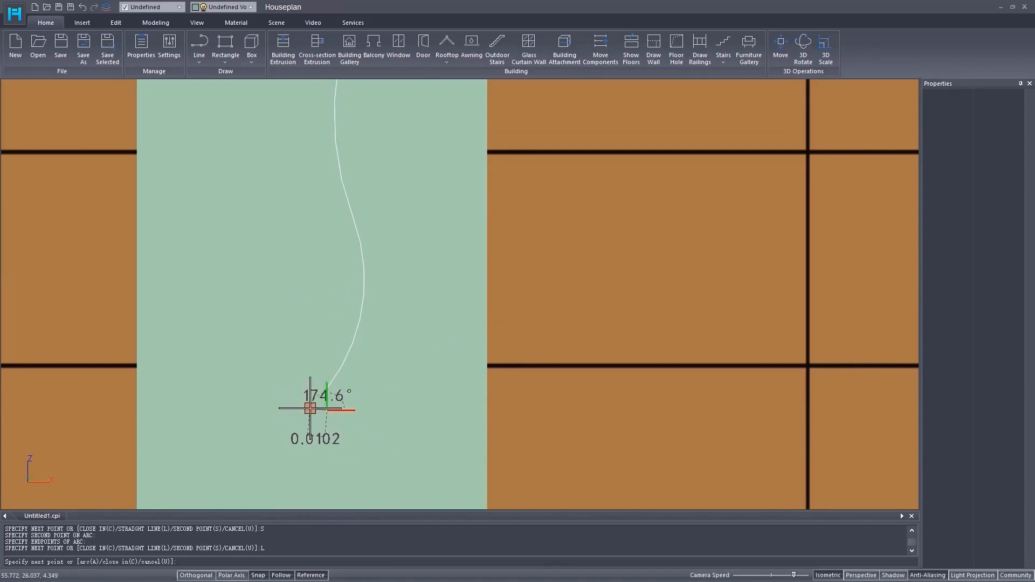
{"action": "left_click", "coordinate": [191, 577]}
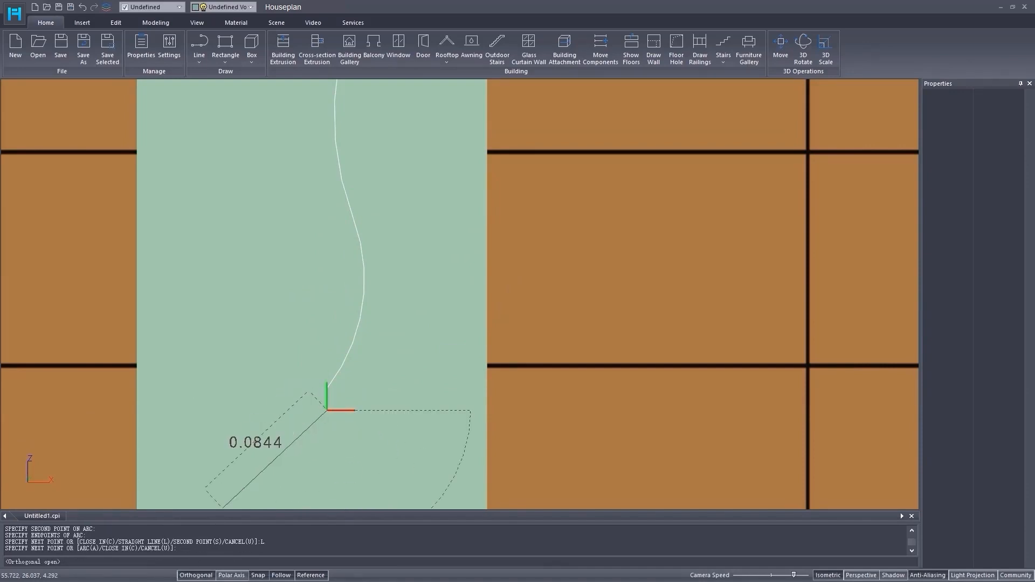
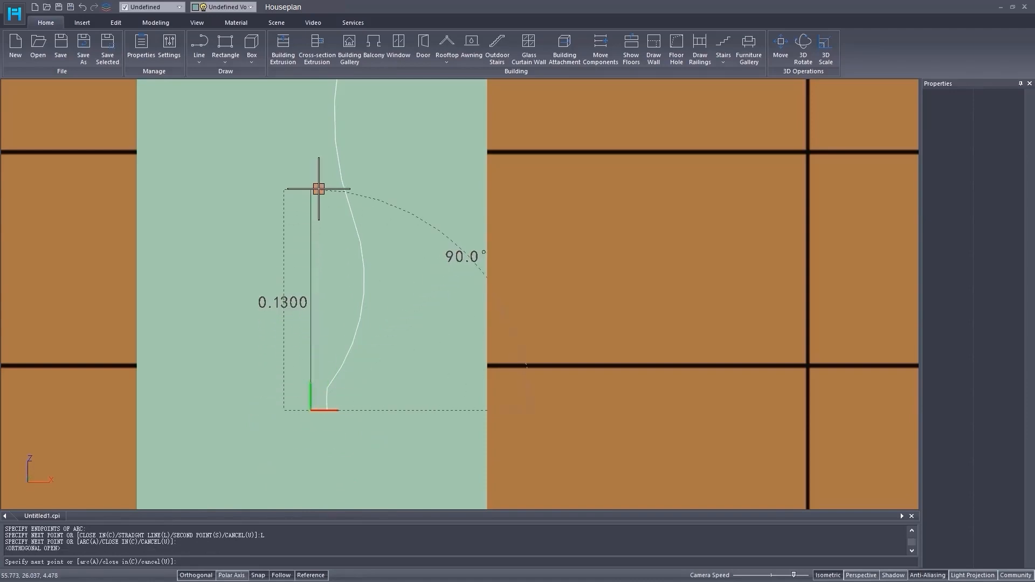
{"action": "left_click", "coordinate": [319, 189]}
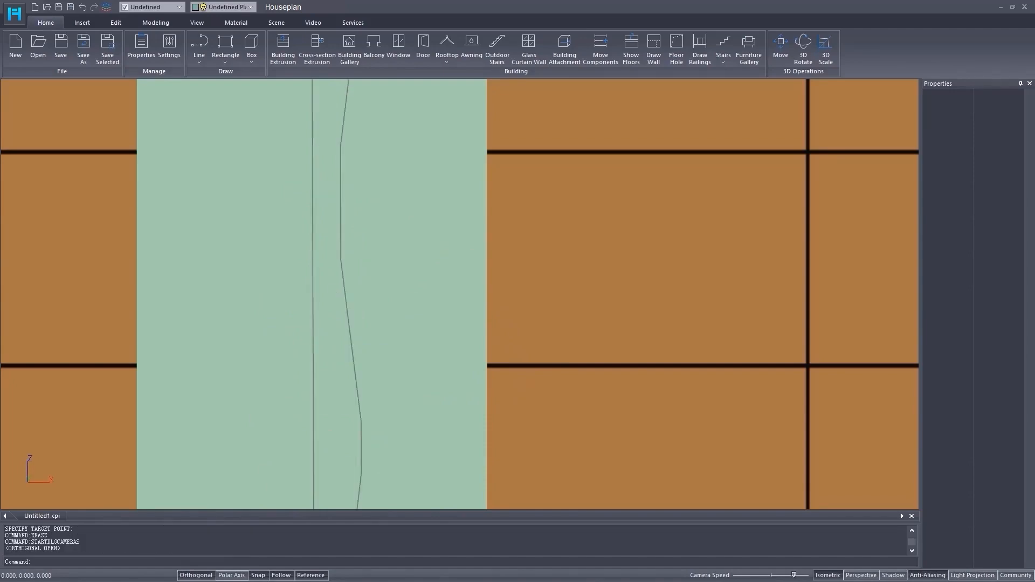
Mirror the baluster profile downward about the corner of its bottom edge, keeping the source polygon
{"action": "scroll", "coordinate": [333, 288], "scroll_direction": "down", "scroll_amount": 4}
{"action": "mouse_move", "coordinate": [334, 334]}
{"action": "middle_mouse_down", "text": "shift"}
{"action": "mouse_move", "coordinate": [363, 361]}
{"action": "mouse_move", "coordinate": [348, 332]}
{"action": "middle_mouse_up", "text": "shift"}
{"action": "scroll", "coordinate": [339, 355], "scroll_direction": "up", "scroll_amount": 2}
{"action": "left_click", "coordinate": [349, 309]}
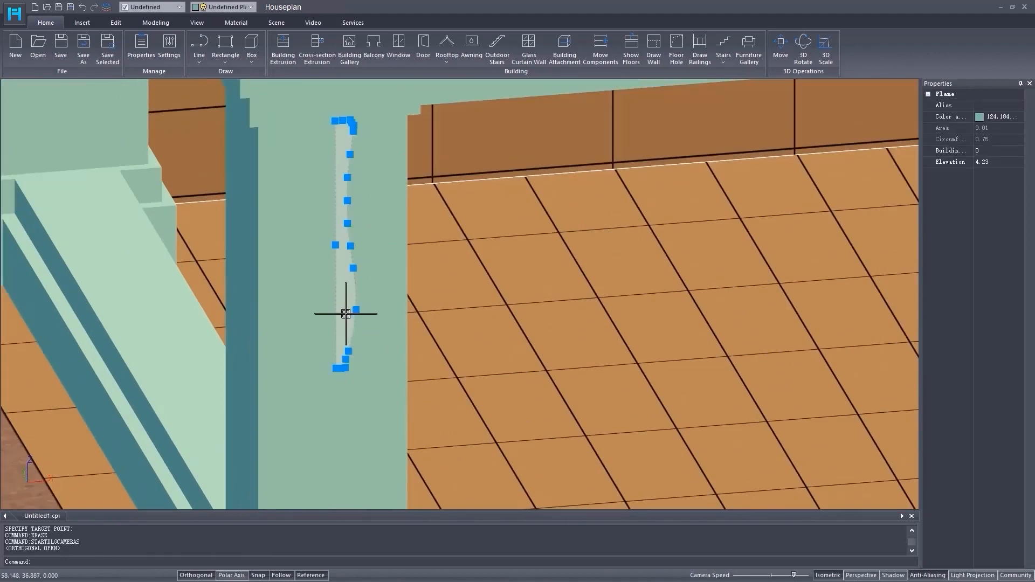
{"action": "left_click", "coordinate": [114, 22]}
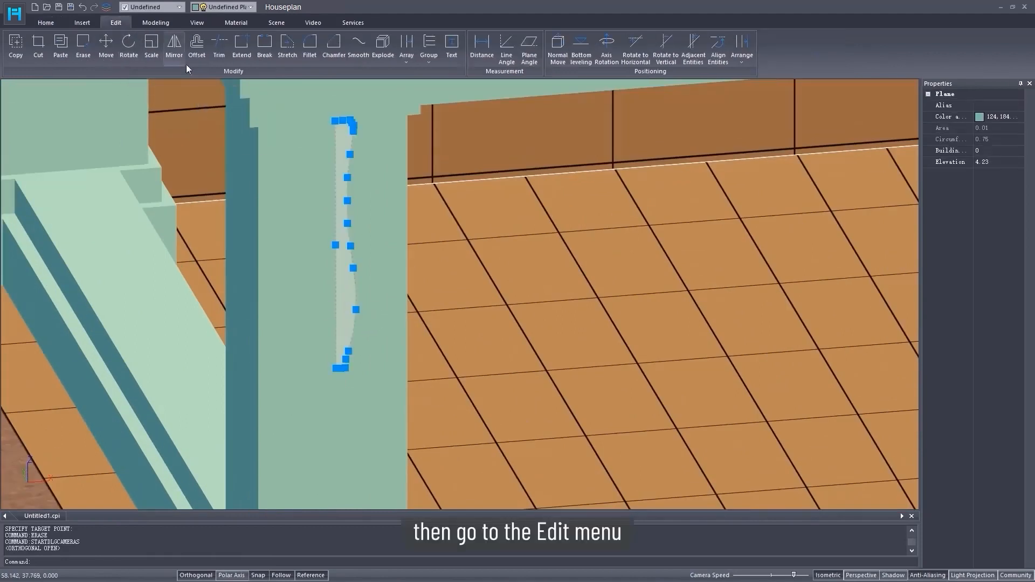
{"action": "left_click", "coordinate": [174, 46]}
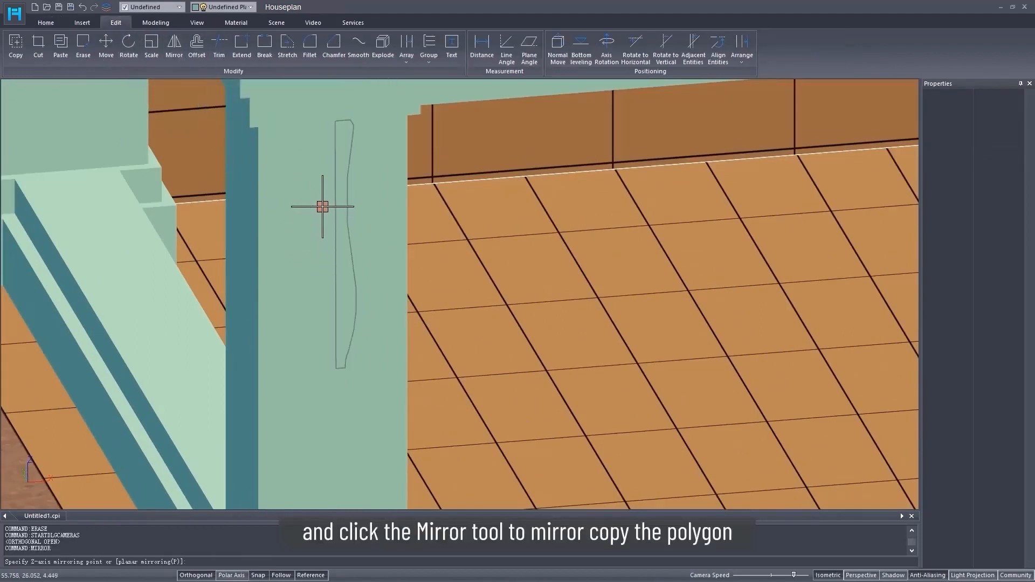
{"action": "left_click", "coordinate": [336, 368]}
{"action": "key", "text": "Return"}
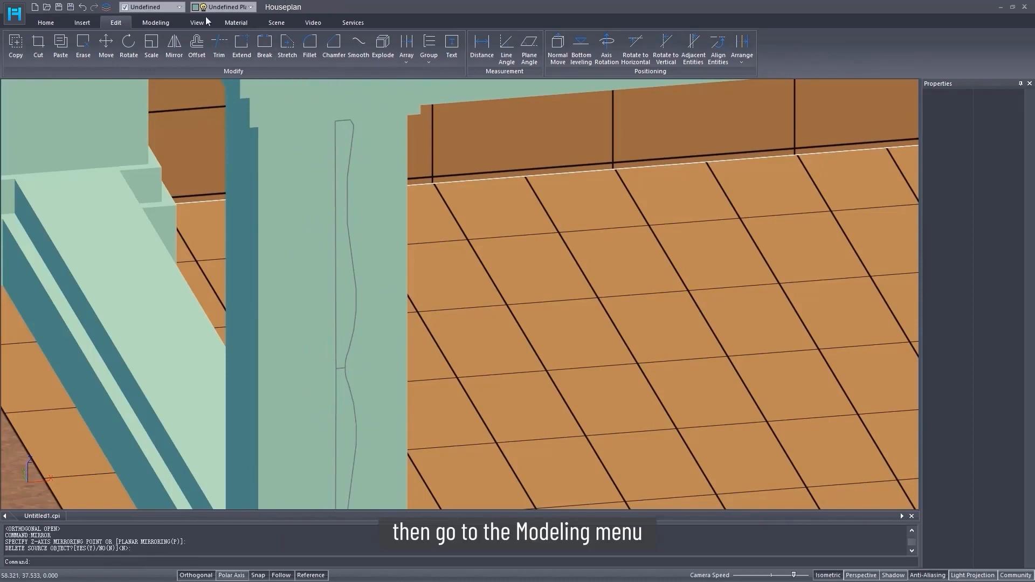
Union the original and mirrored profile polygons into one full-height baluster profile
{"action": "left_click", "coordinate": [157, 22]}
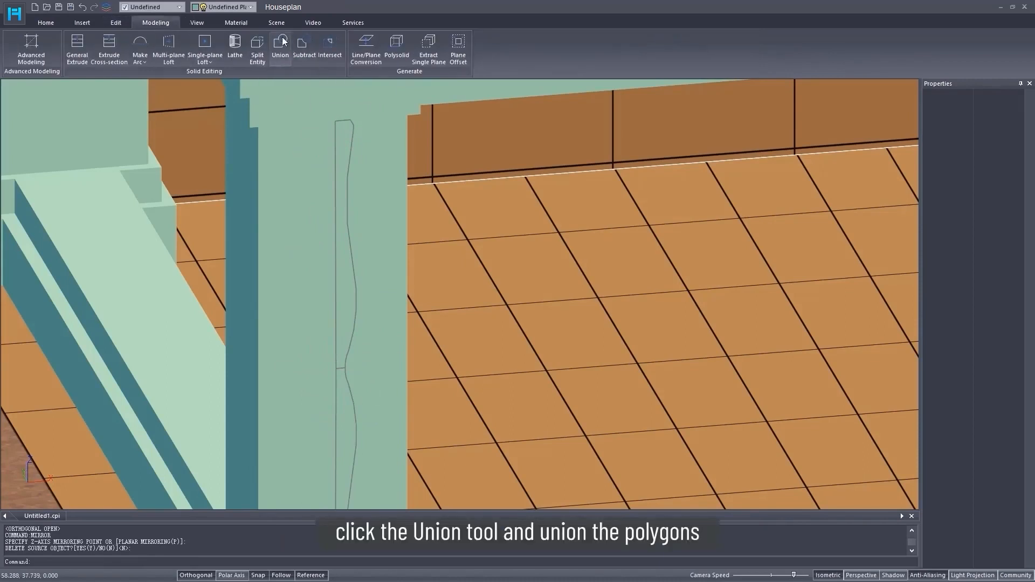
{"action": "left_click", "coordinate": [282, 41]}
{"action": "left_click", "coordinate": [342, 148]}
{"action": "left_click", "coordinate": [348, 410]}
{"action": "key", "text": "Return"}
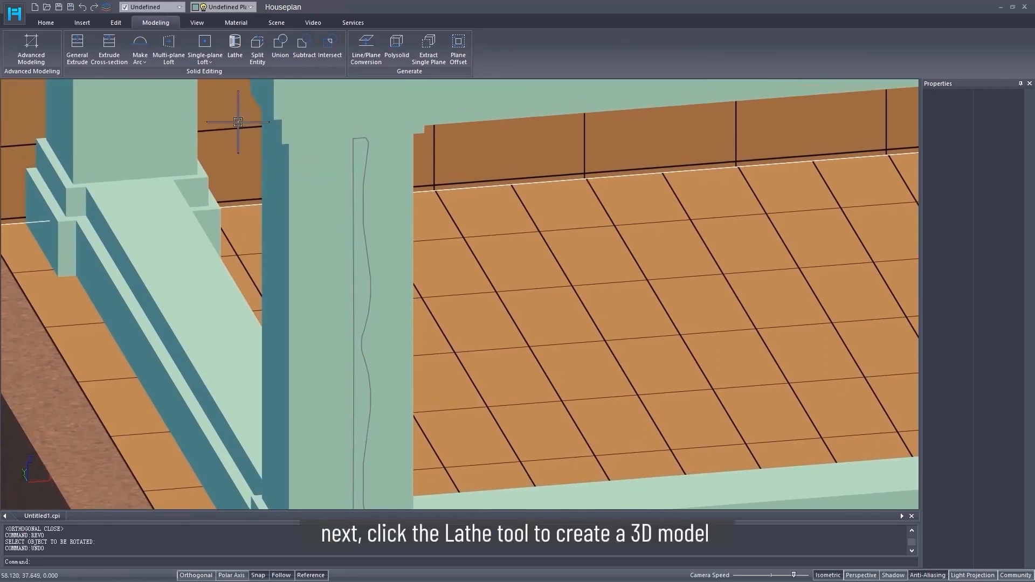
Lathe the unioned profile 360 degrees around its straight vertical edge to create the solid baluster
{"action": "left_click", "coordinate": [234, 43]}
{"action": "left_click", "coordinate": [358, 260]}
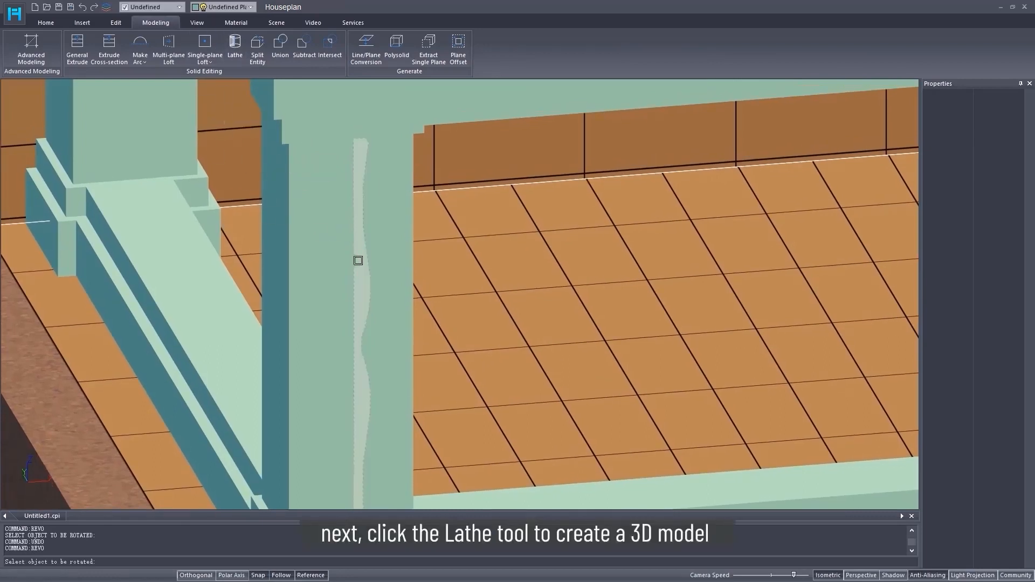
{"action": "key", "text": "Return"}
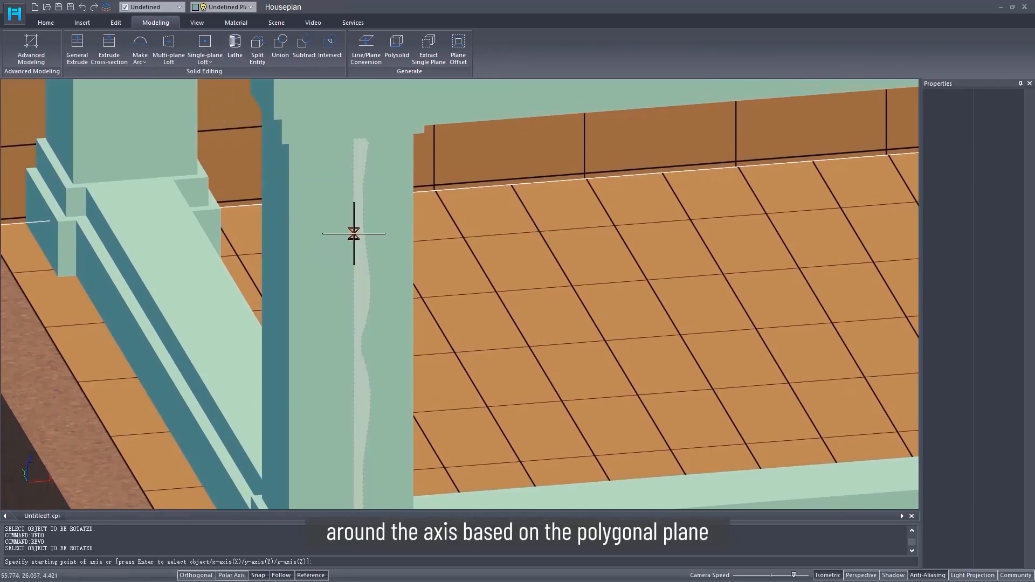
{"action": "left_click", "coordinate": [353, 233]}
{"action": "left_click", "coordinate": [350, 435]}
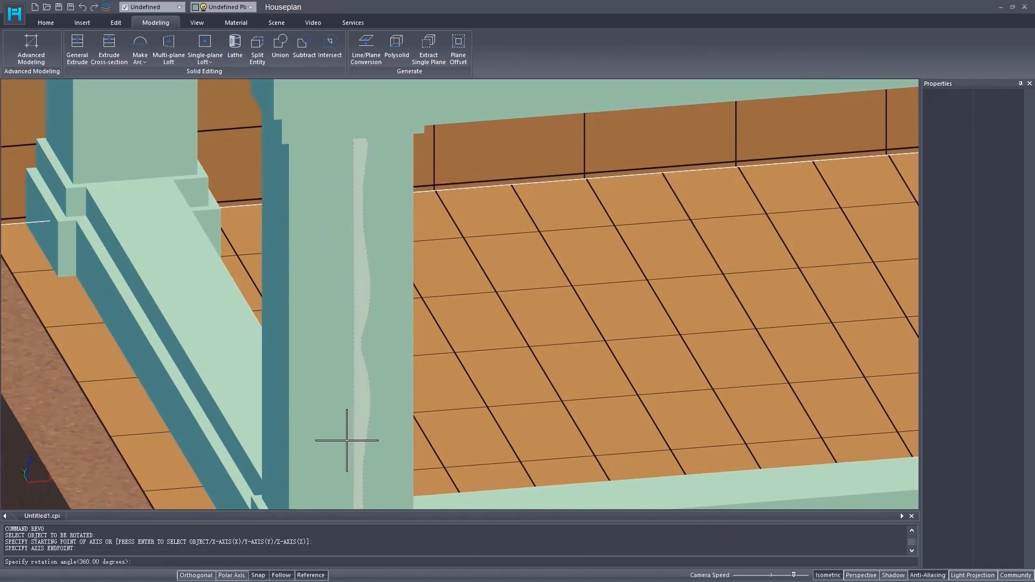
{"action": "key", "text": "Return"}
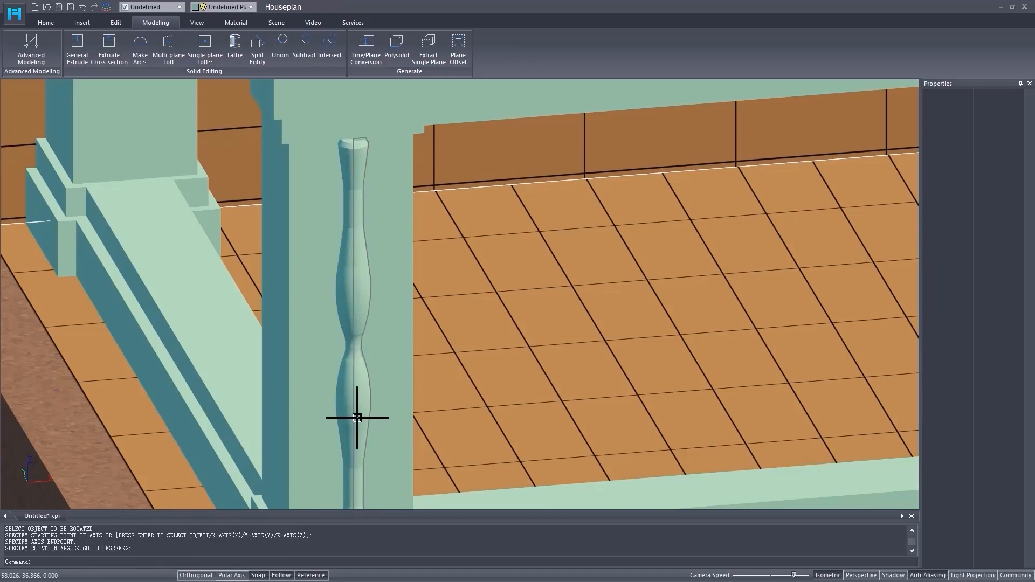
Move the baluster solid off the corner post onto the lower rail, just beside the post
{"action": "scroll", "coordinate": [356, 418], "scroll_direction": "down", "scroll_amount": 2}
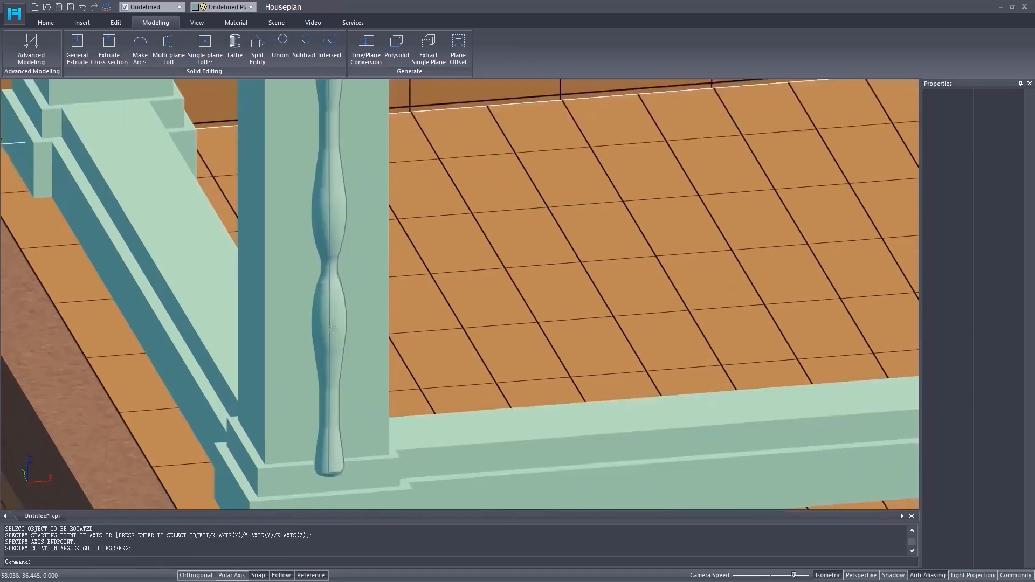
{"action": "left_click", "coordinate": [313, 343]}
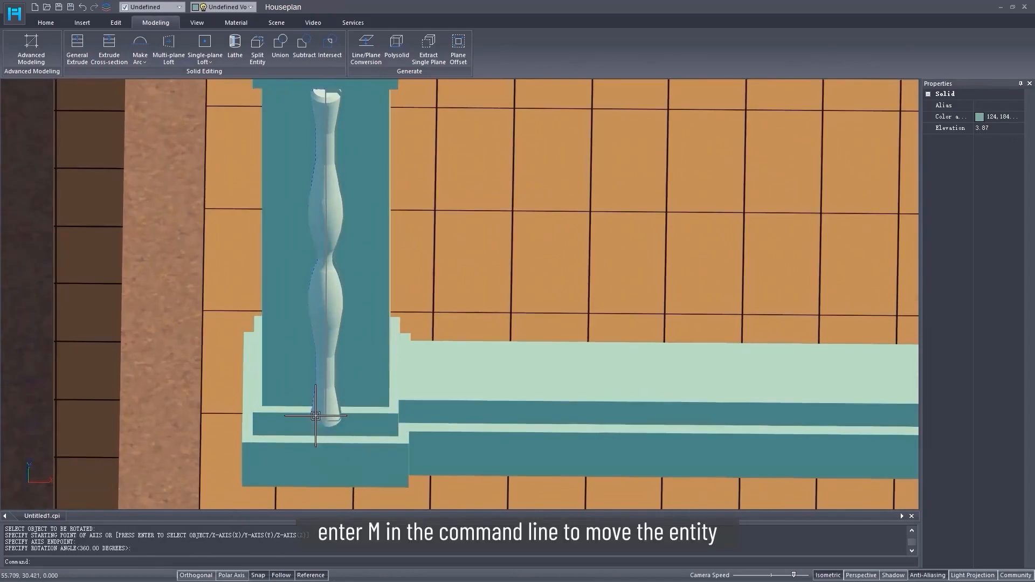
{"action": "type", "text": "m"}
{"action": "key", "text": "Return"}
{"action": "left_click", "coordinate": [292, 413]}
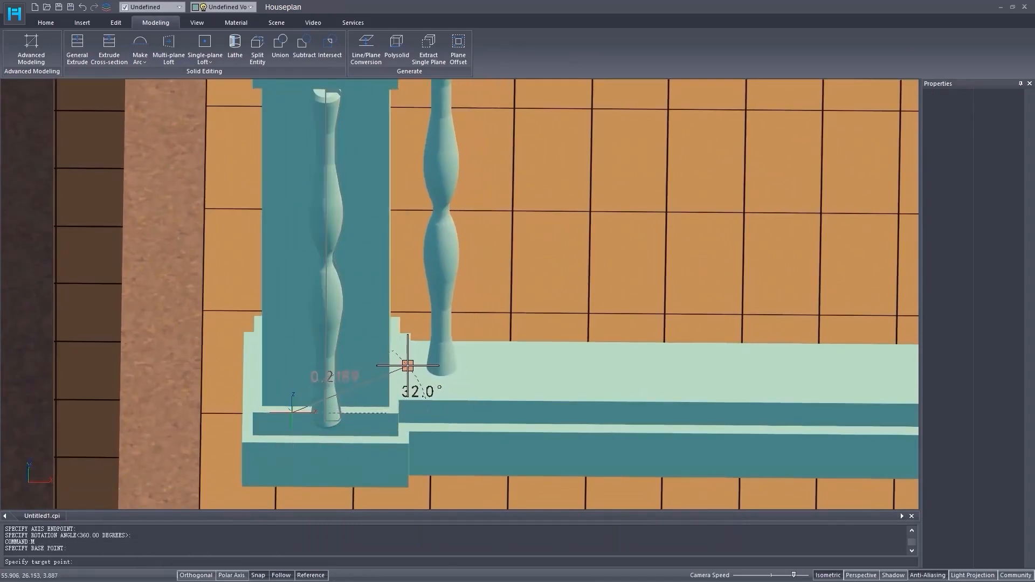
{"action": "left_click", "coordinate": [406, 366]}
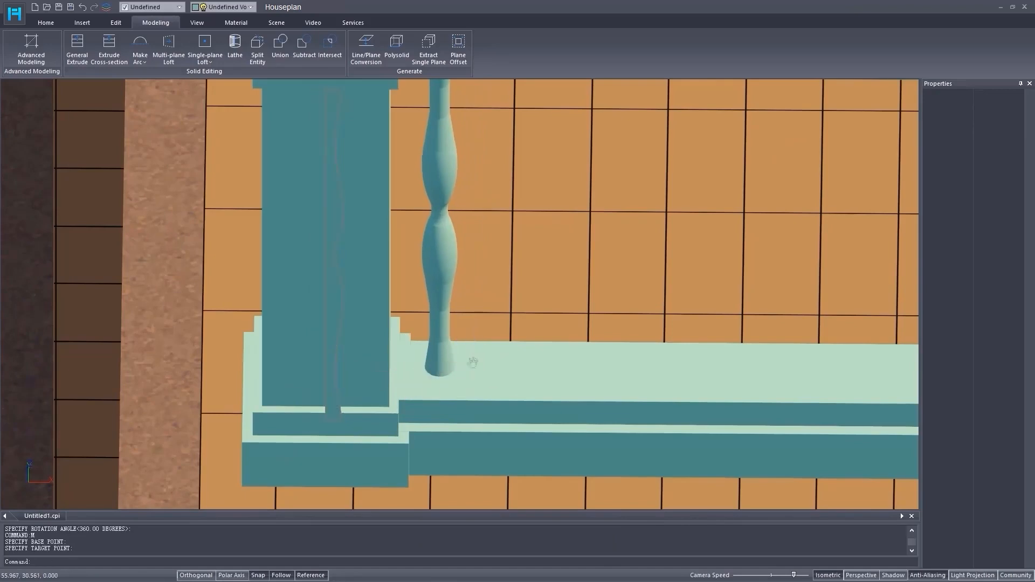
Delete the leftover flat baluster profile from the corner post and bring the whole balustrade bay into view
{"action": "left_click", "coordinate": [321, 415]}
{"action": "key", "text": "Delete"}
{"action": "mouse_move", "coordinate": [455, 350]}
{"action": "middle_mouse_down"}
{"action": "mouse_move", "coordinate": [338, 392]}
{"action": "mouse_move", "coordinate": [270, 377]}
{"action": "middle_mouse_up"}
{"action": "scroll", "coordinate": [270, 389], "scroll_direction": "down", "scroll_amount": 2}
{"action": "middle_click_drag", "start_coordinate": [333, 421], "coordinate": [364, 421], "text": "shift"}
{"action": "middle_click_drag", "start_coordinate": [568, 330], "coordinate": [397, 366]}
{"action": "scroll", "coordinate": [393, 368], "scroll_direction": "down", "scroll_amount": 2}
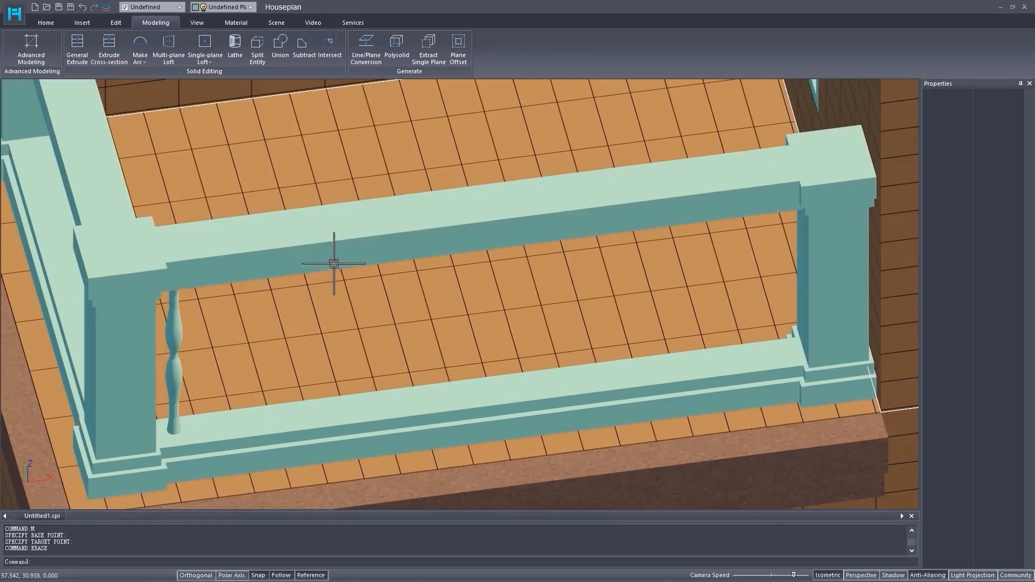
Start an Array Copy by drawn line at 0.163 spacing, using the single baluster beside the corner post
{"action": "left_click", "coordinate": [115, 23]}
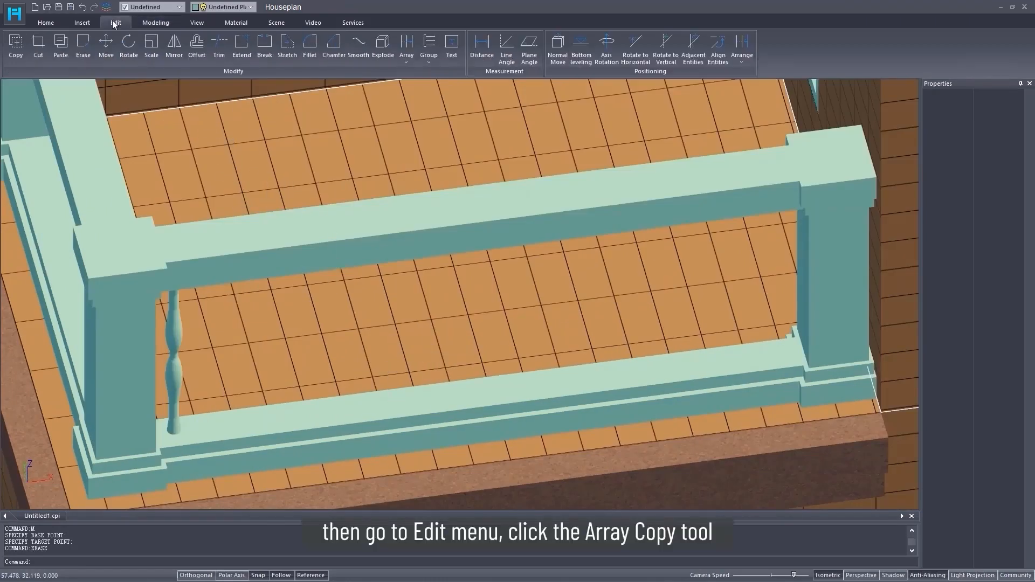
{"action": "left_click", "coordinate": [406, 62]}
{"action": "left_click", "coordinate": [420, 81]}
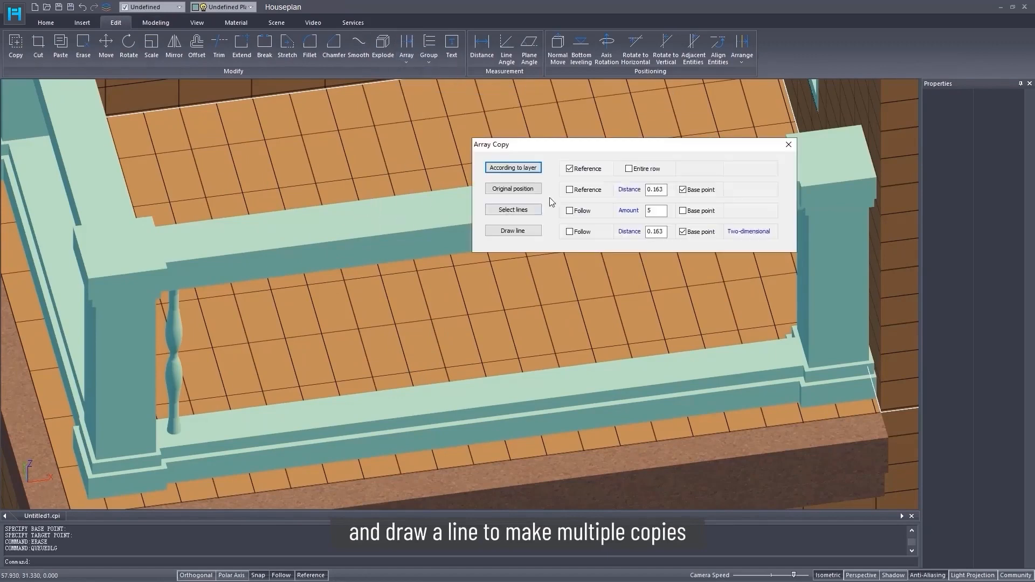
{"action": "left_click", "coordinate": [521, 233]}
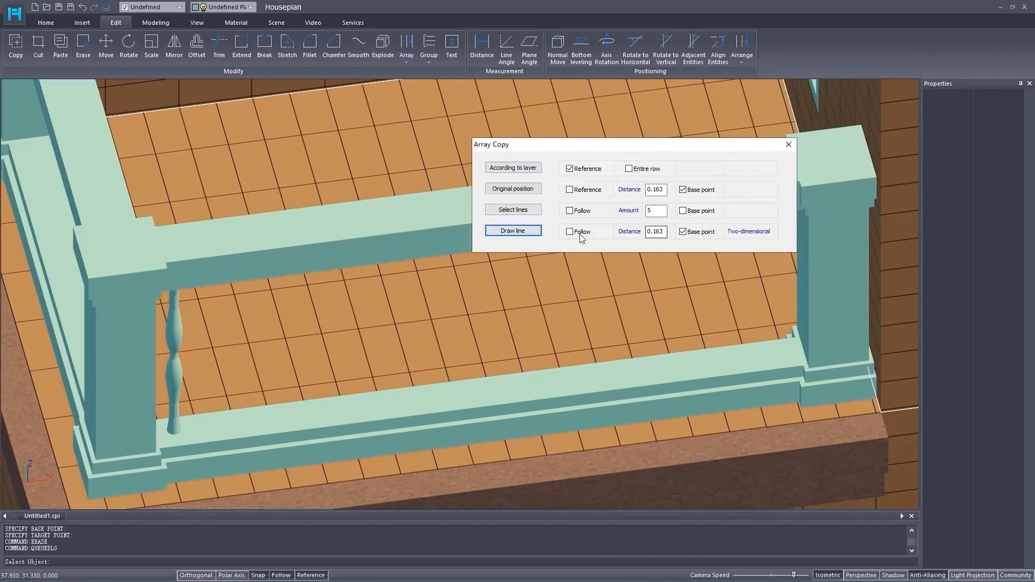
{"action": "left_click", "coordinate": [521, 233]}
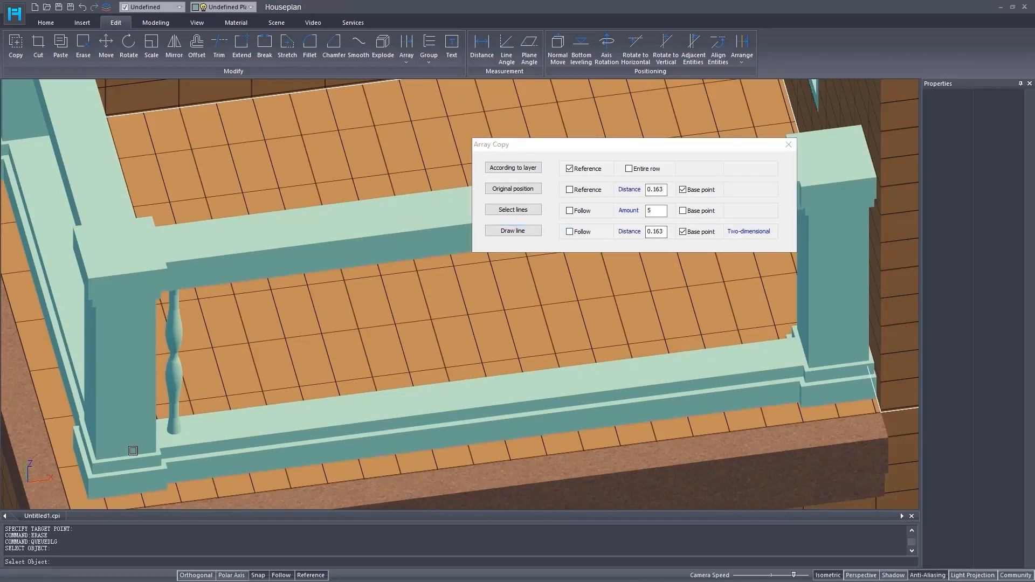
{"action": "left_click", "coordinate": [167, 417]}
{"action": "key", "text": "Return"}
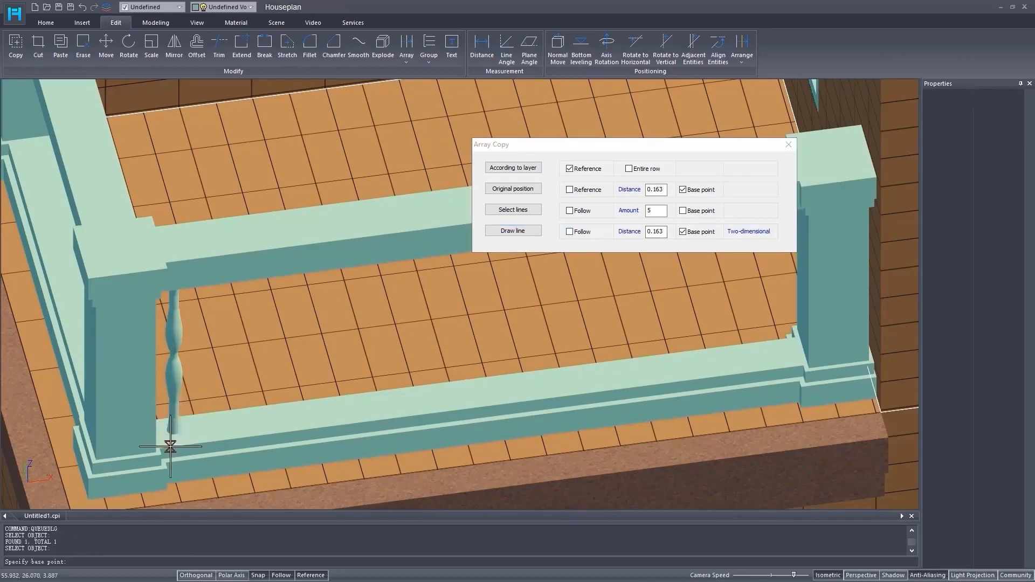
Array the baluster from its foot along a line about 2.14 long on the front railing's base, ending at the far post
{"action": "scroll", "coordinate": [173, 436], "scroll_direction": "up", "scroll_amount": 3}
{"action": "left_click", "coordinate": [185, 423]}
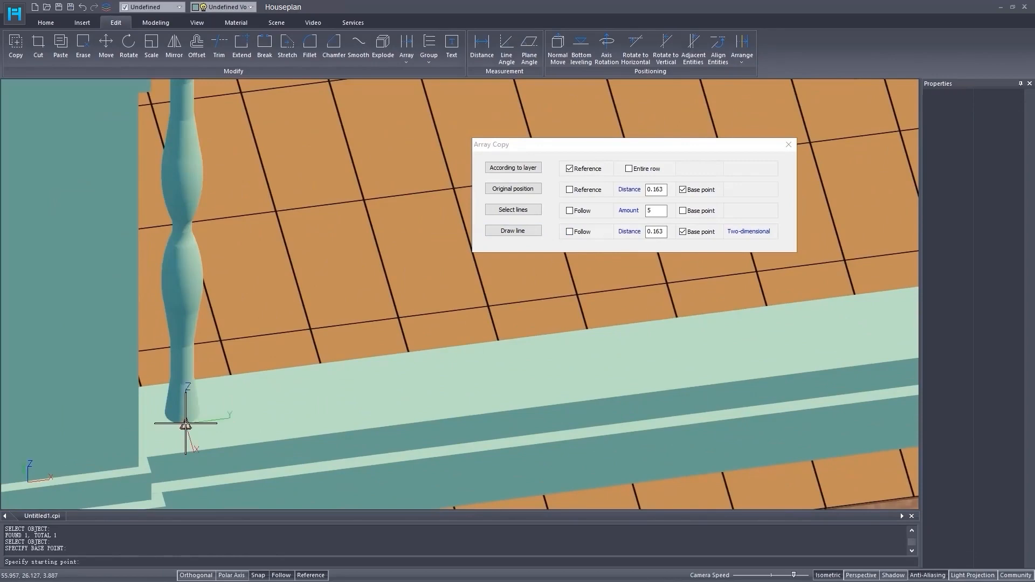
{"action": "left_click", "coordinate": [185, 423]}
{"action": "scroll", "coordinate": [399, 415], "scroll_direction": "down", "scroll_amount": 4}
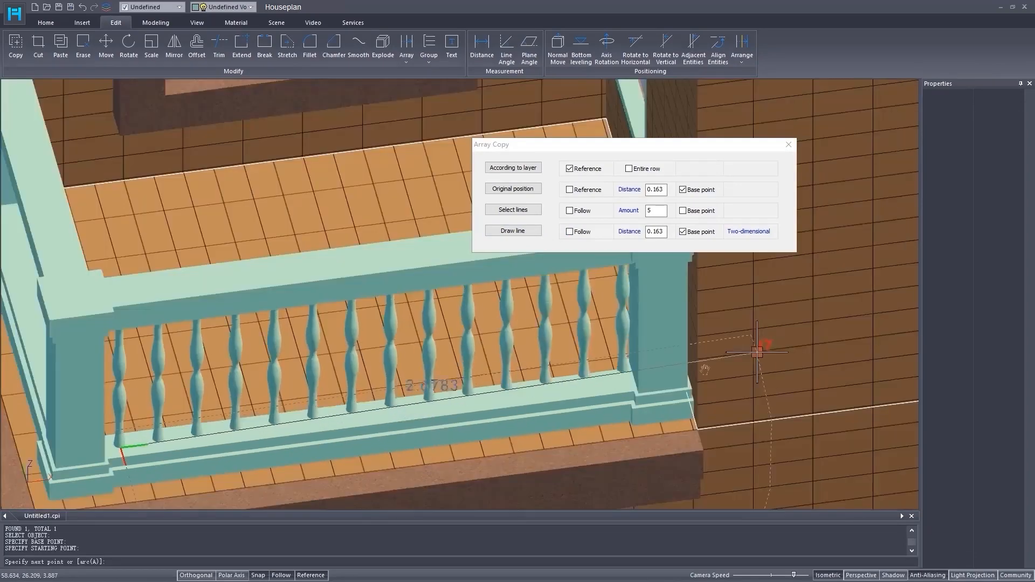
{"action": "scroll", "coordinate": [559, 401], "scroll_direction": "up", "scroll_amount": 2}
{"action": "scroll", "coordinate": [558, 401], "scroll_direction": "up", "scroll_amount": 3}
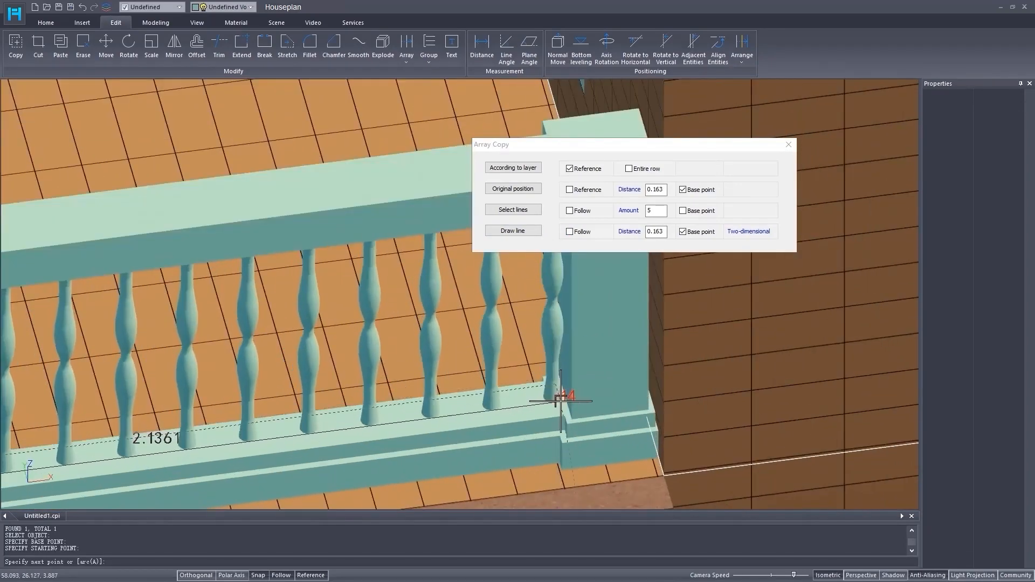
{"action": "left_click", "coordinate": [560, 402]}
{"action": "right_click", "coordinate": [605, 381]}
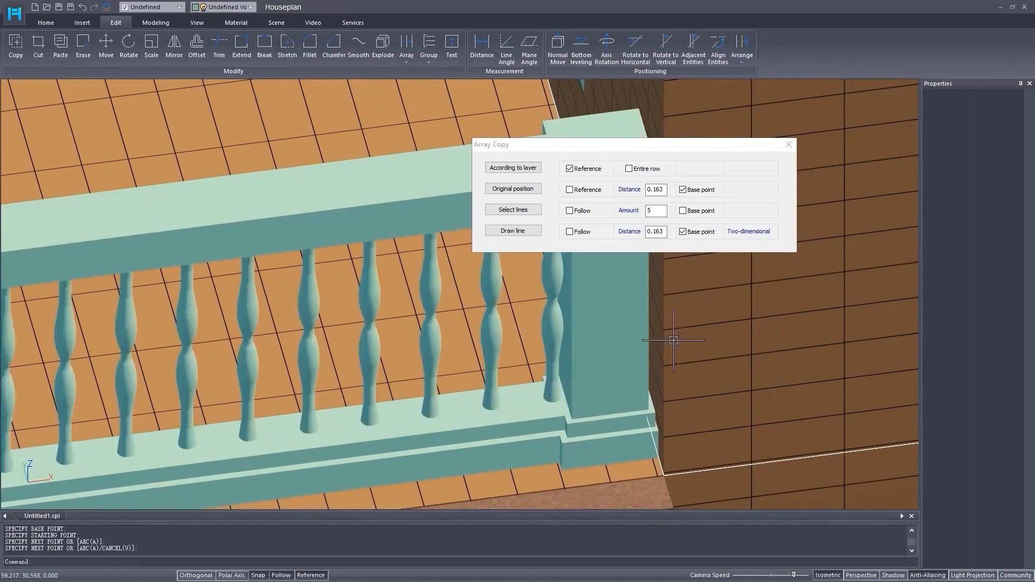
{"action": "left_click", "coordinate": [788, 145]}
Copy the first front baluster by its foot onto the side railing's base, right beside the post at the wall
{"action": "scroll", "coordinate": [524, 339], "scroll_direction": "down", "scroll_amount": 5}
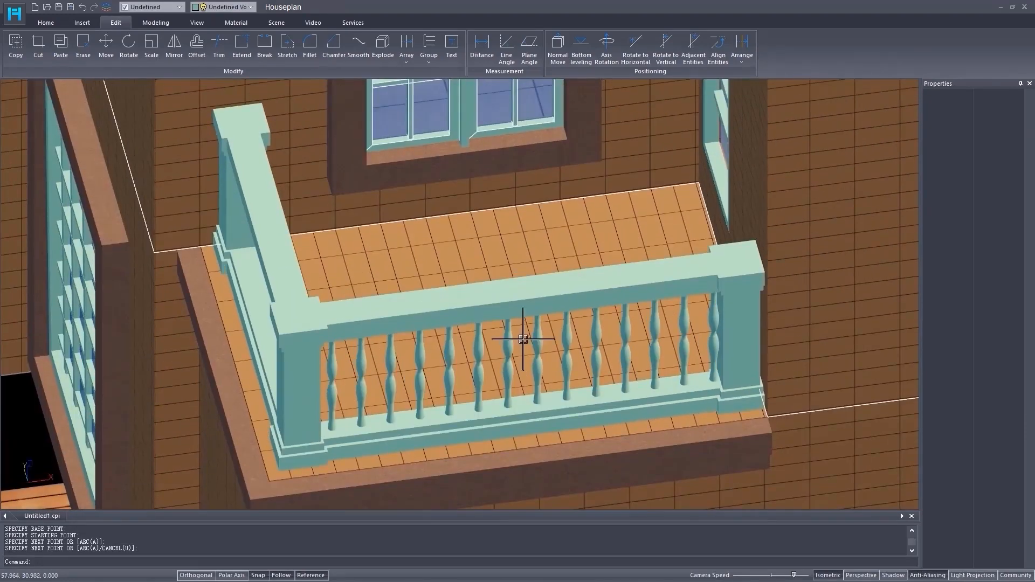
{"action": "key", "text": "ctrl+z"}
{"action": "left_click", "coordinate": [331, 403]}
{"action": "right_click", "coordinate": [331, 404]}
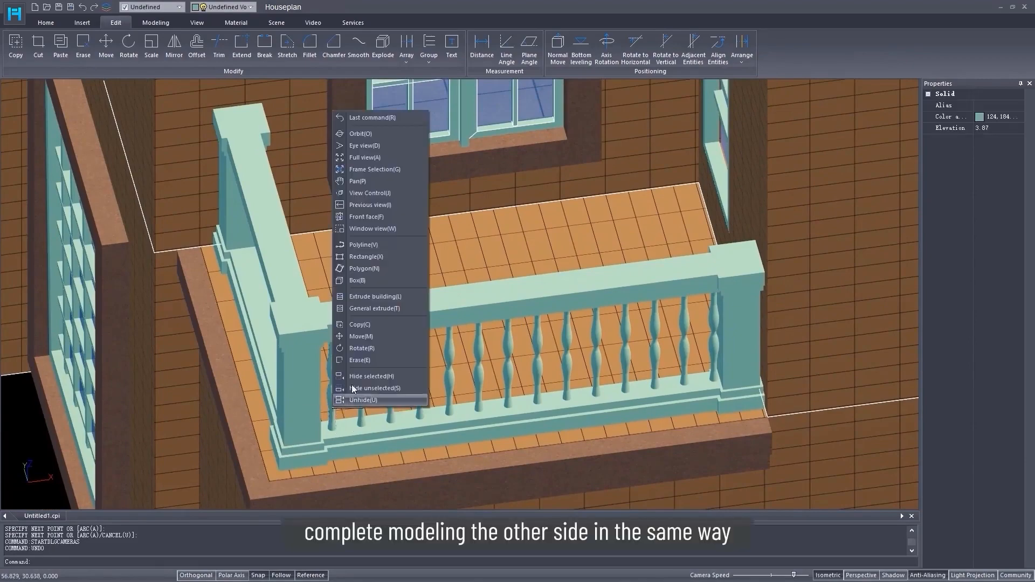
{"action": "left_click", "coordinate": [363, 325]}
{"action": "scroll", "coordinate": [362, 360], "scroll_direction": "up", "scroll_amount": 10}
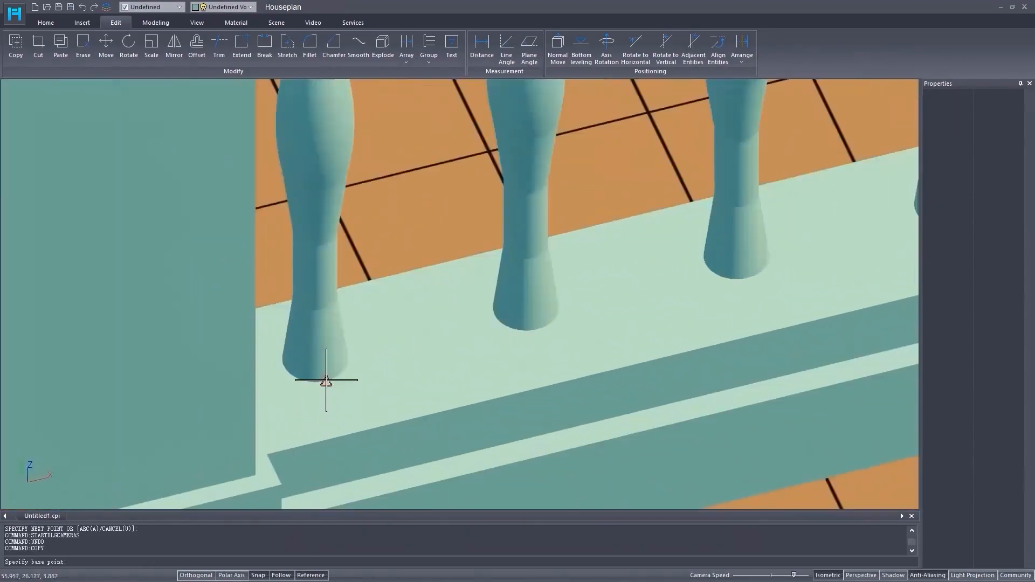
{"action": "left_click", "coordinate": [326, 381]}
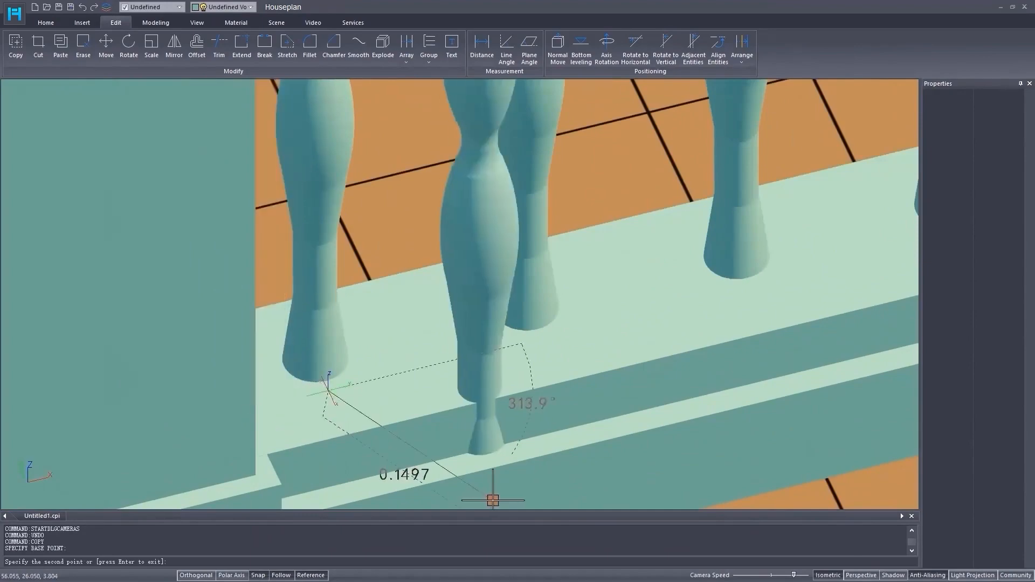
{"action": "scroll", "coordinate": [485, 491], "scroll_direction": "down", "scroll_amount": 5}
{"action": "scroll", "coordinate": [463, 490], "scroll_direction": "up", "scroll_amount": 4}
{"action": "scroll", "coordinate": [453, 346], "scroll_direction": "up", "scroll_amount": 3}
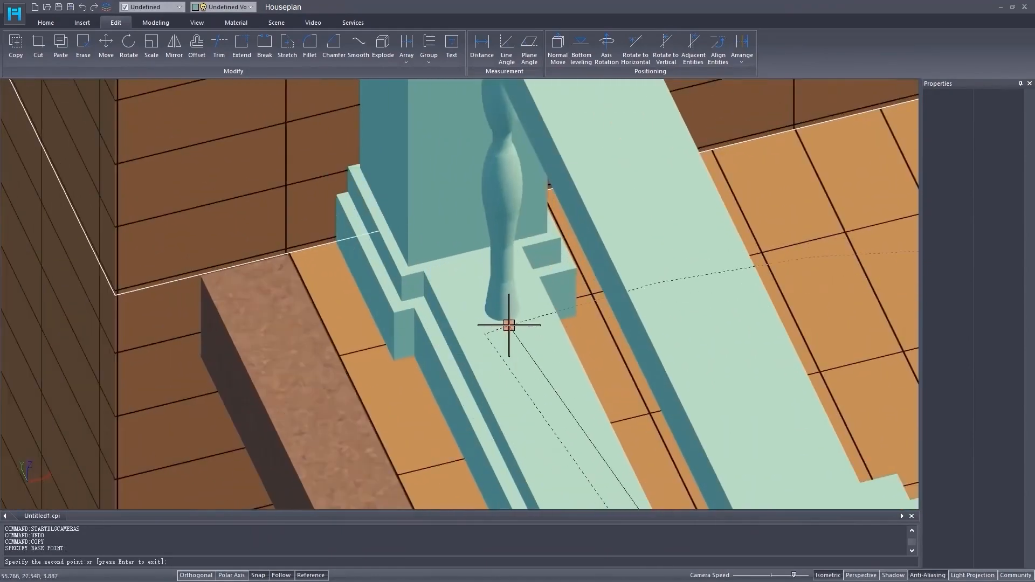
{"action": "scroll", "coordinate": [592, 339], "scroll_direction": "up", "scroll_amount": 2}
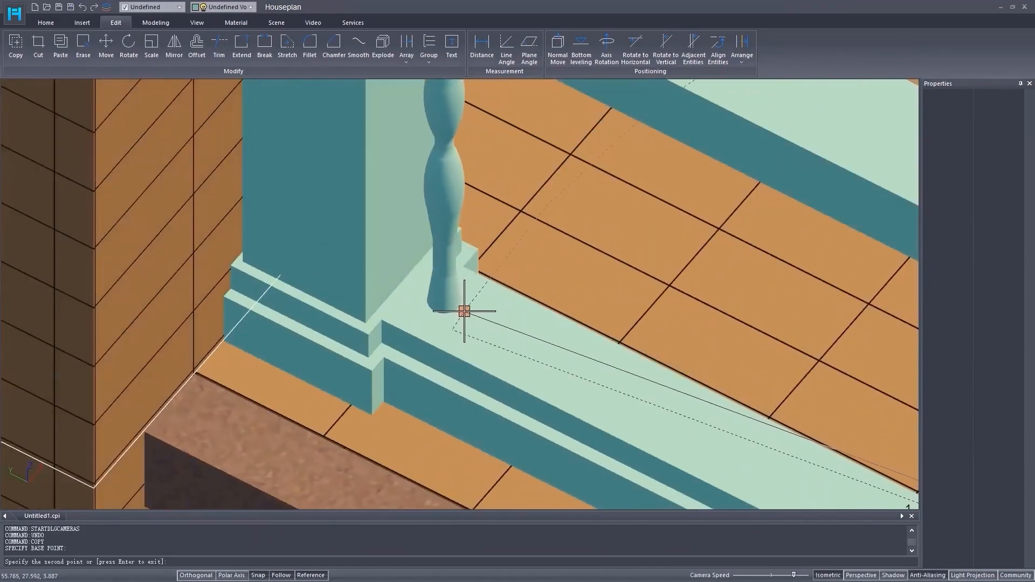
{"action": "left_click", "coordinate": [458, 310]}
{"action": "key", "text": "Return"}
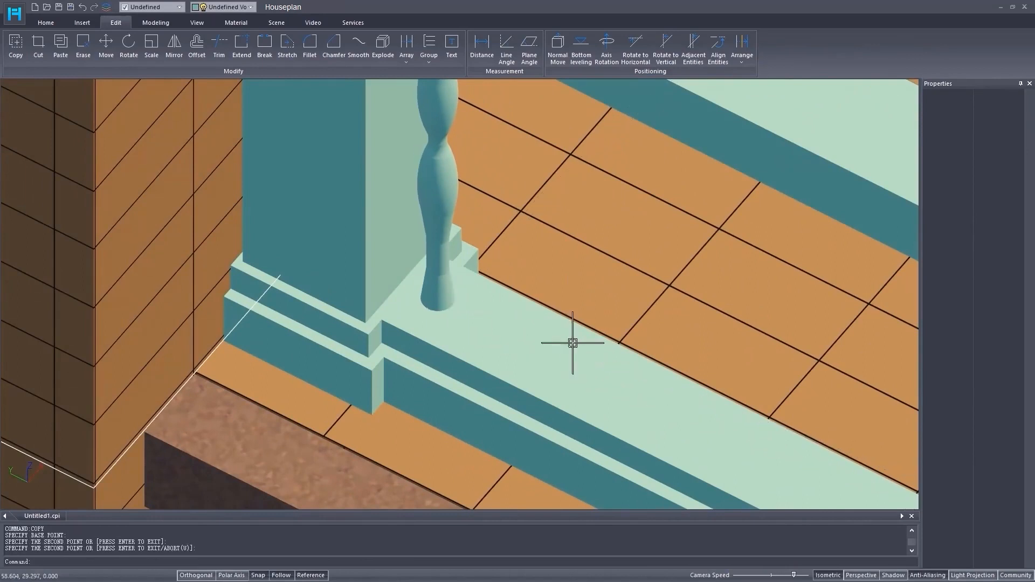
Start a drawn-line Array Copy at 0.163 spacing for the copied baluster beside the wall post
{"action": "left_click", "coordinate": [404, 61]}
{"action": "left_click", "coordinate": [425, 80]}
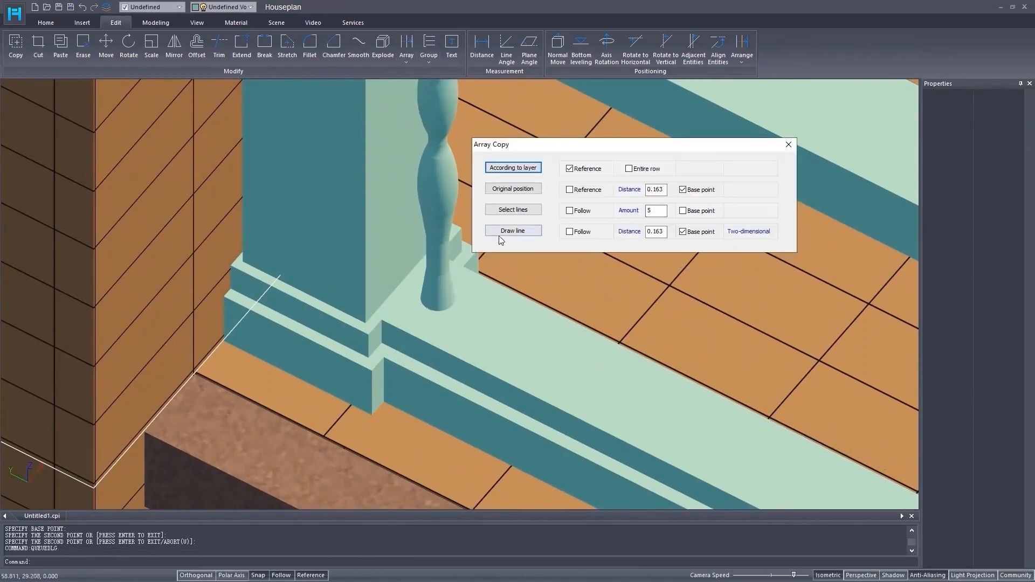
{"action": "left_click", "coordinate": [520, 231]}
{"action": "left_click", "coordinate": [437, 289]}
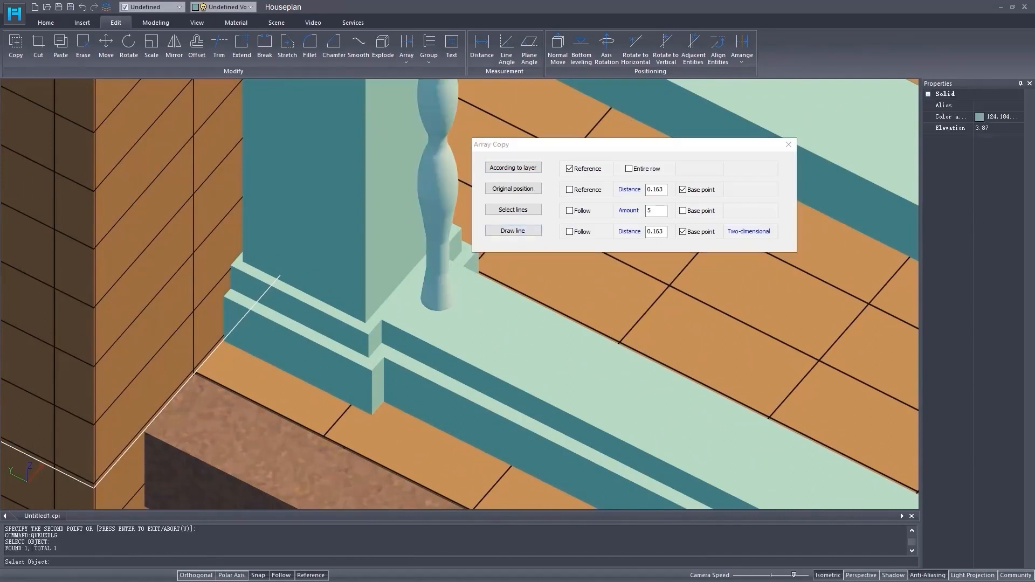
{"action": "key", "text": "Return"}
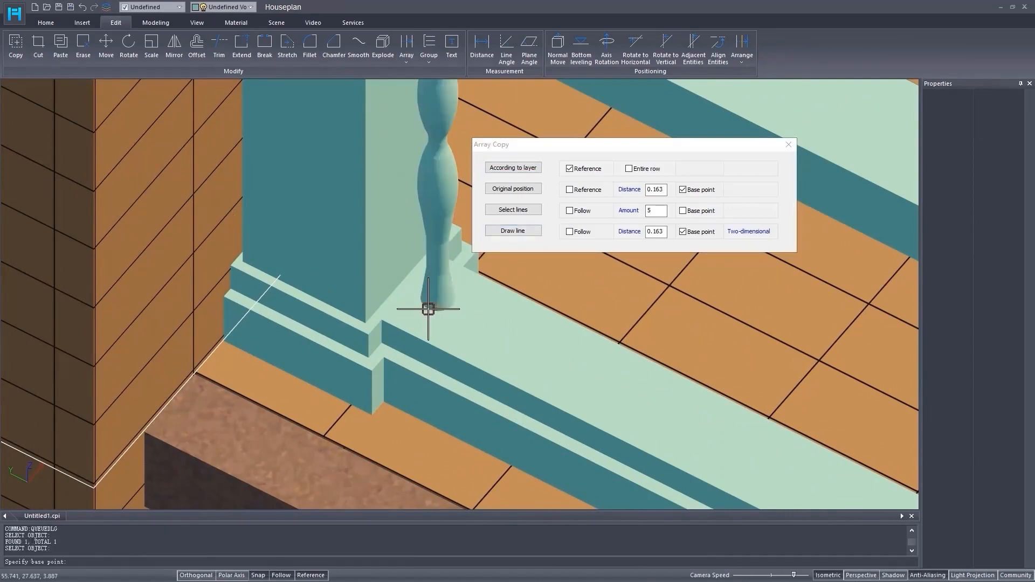
Array the side baluster from its foot along a line about 1.3 long on the side railing's base to the corner post
{"action": "left_click", "coordinate": [428, 308]}
{"action": "left_click", "coordinate": [428, 309]}
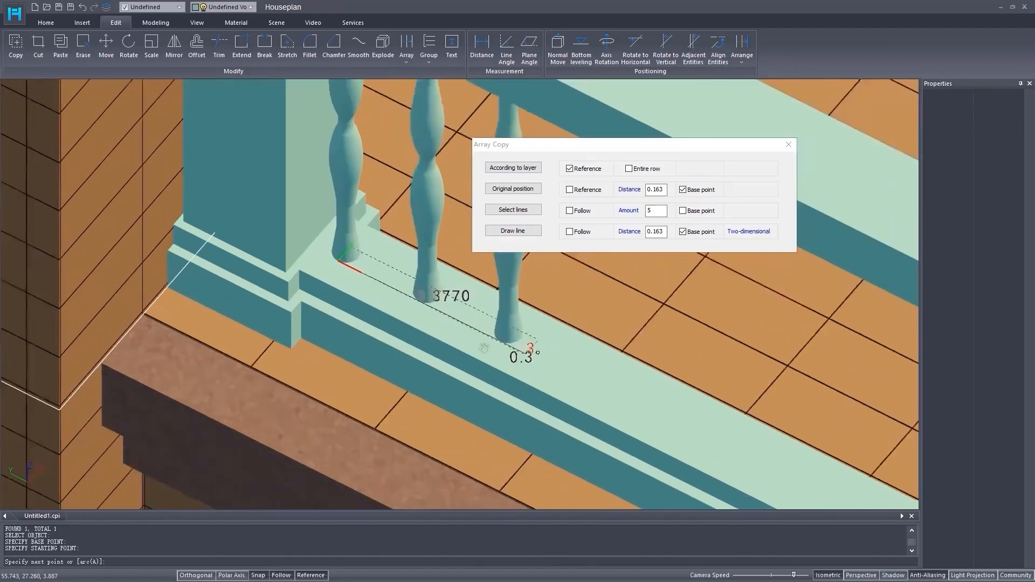
{"action": "middle_click_drag", "start_coordinate": [484, 348], "coordinate": [431, 334]}
{"action": "scroll", "coordinate": [431, 334], "scroll_direction": "down", "scroll_amount": 2}
{"action": "middle_click_drag", "start_coordinate": [673, 427], "coordinate": [695, 416]}
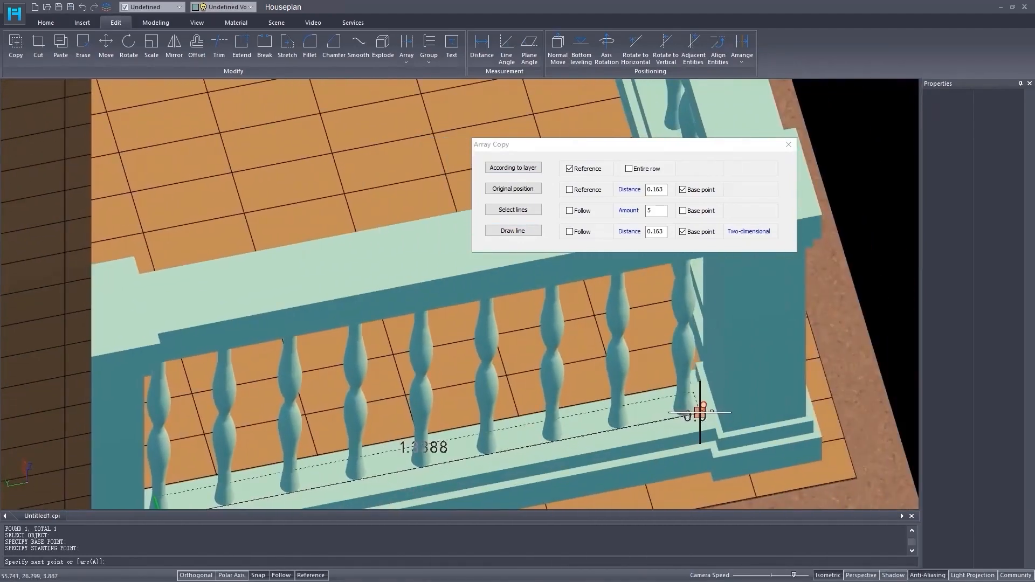
{"action": "left_click", "coordinate": [709, 407]}
{"action": "right_click", "coordinate": [707, 411]}
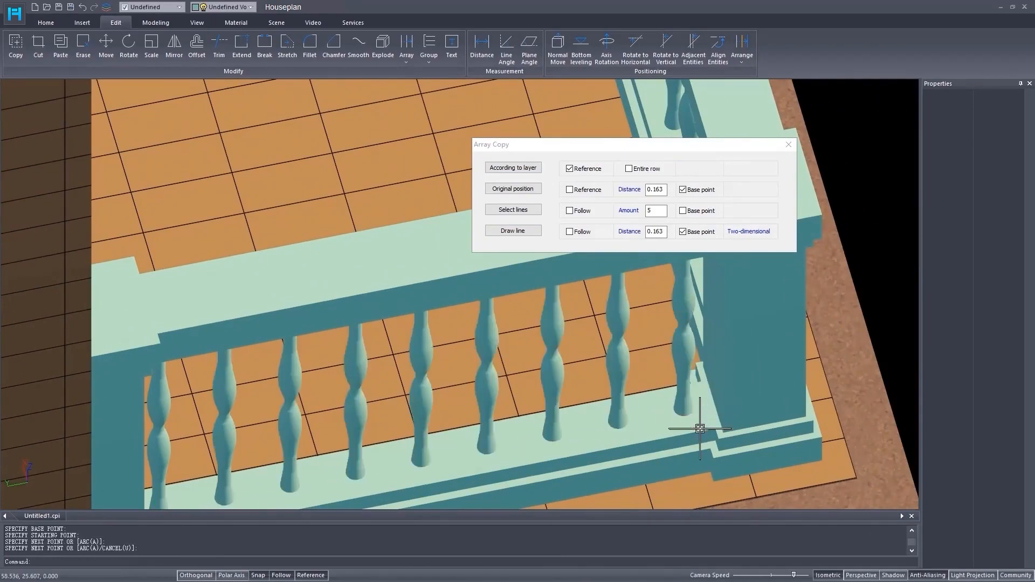
{"action": "left_click", "coordinate": [788, 144]}
Switch the 3D perspective of the whole house to the Plane top view using View Control
{"action": "scroll", "coordinate": [596, 423], "scroll_direction": "down", "scroll_amount": 4}
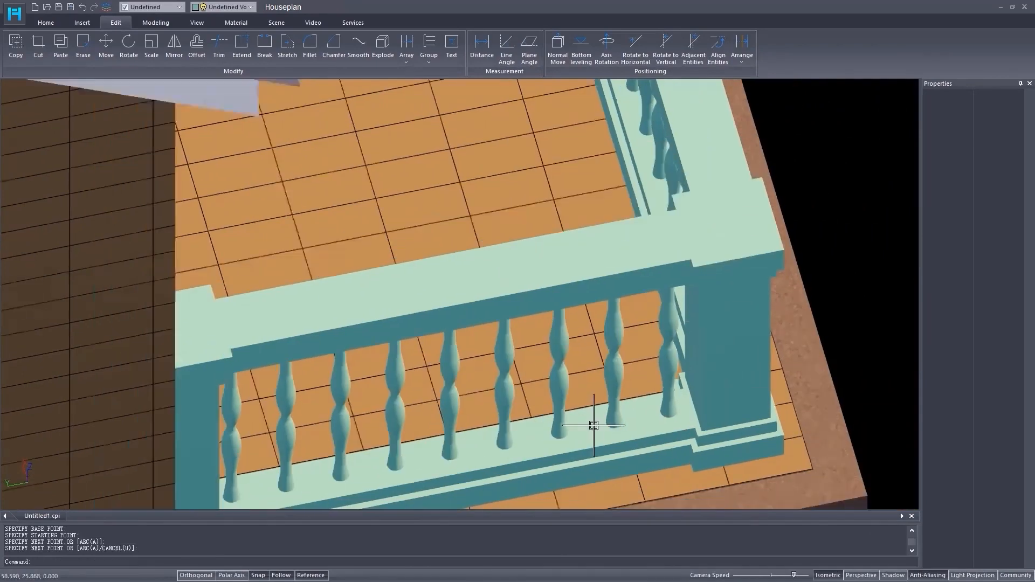
{"action": "scroll", "coordinate": [384, 355], "scroll_direction": "up", "scroll_amount": 2}
{"action": "scroll", "coordinate": [383, 355], "scroll_direction": "up", "scroll_amount": 1}
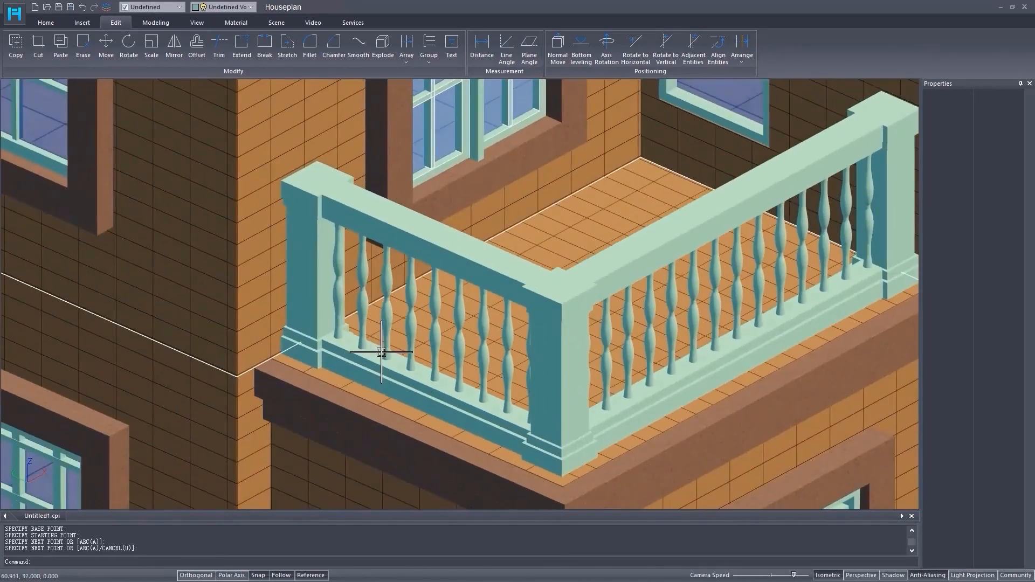
{"action": "scroll", "coordinate": [511, 336], "scroll_direction": "down", "scroll_amount": 3}
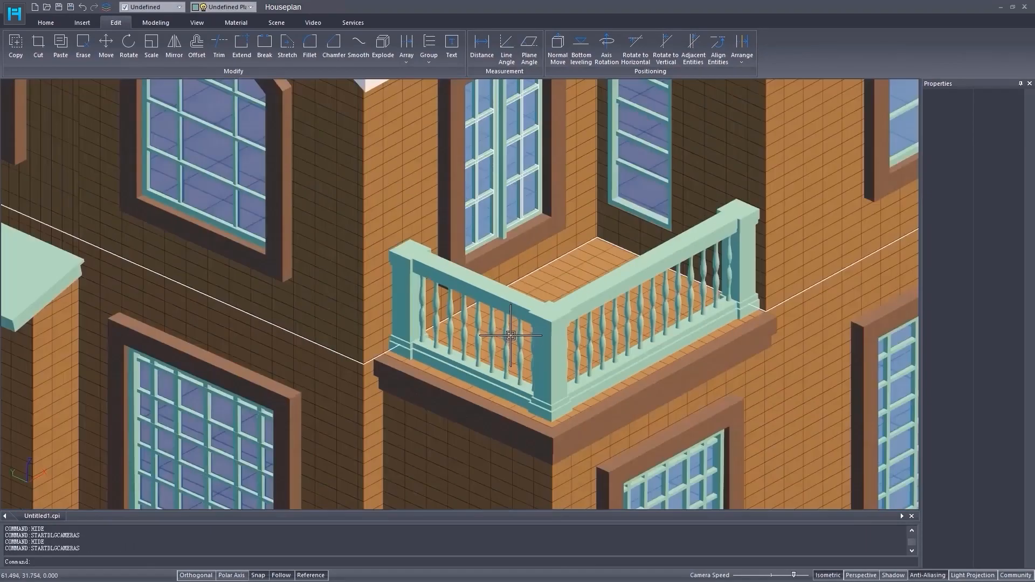
{"action": "scroll", "coordinate": [511, 335], "scroll_direction": "down", "scroll_amount": 8}
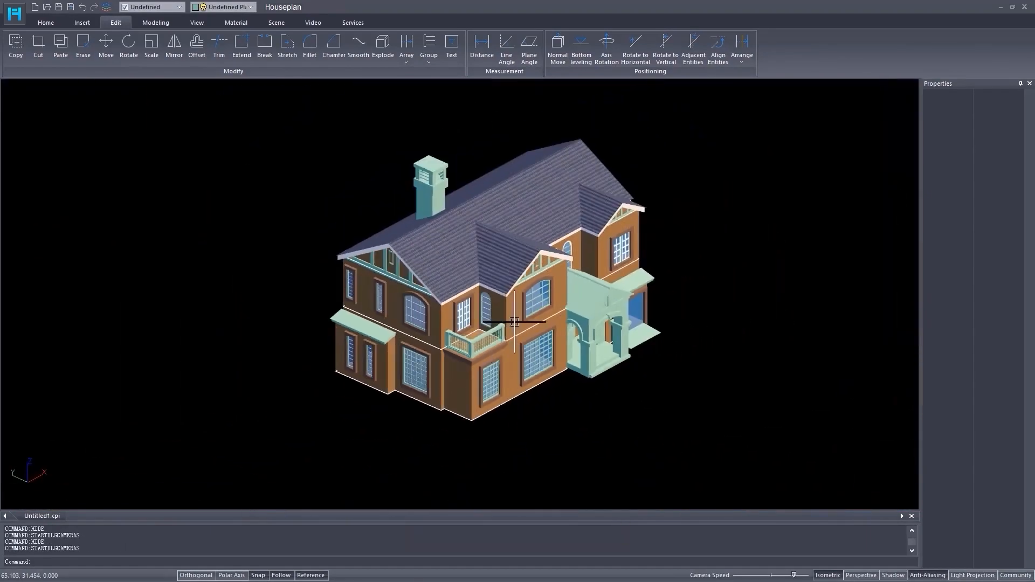
{"action": "middle_click_drag", "start_coordinate": [514, 322], "coordinate": [491, 328]}
{"action": "right_click", "coordinate": [512, 324]}
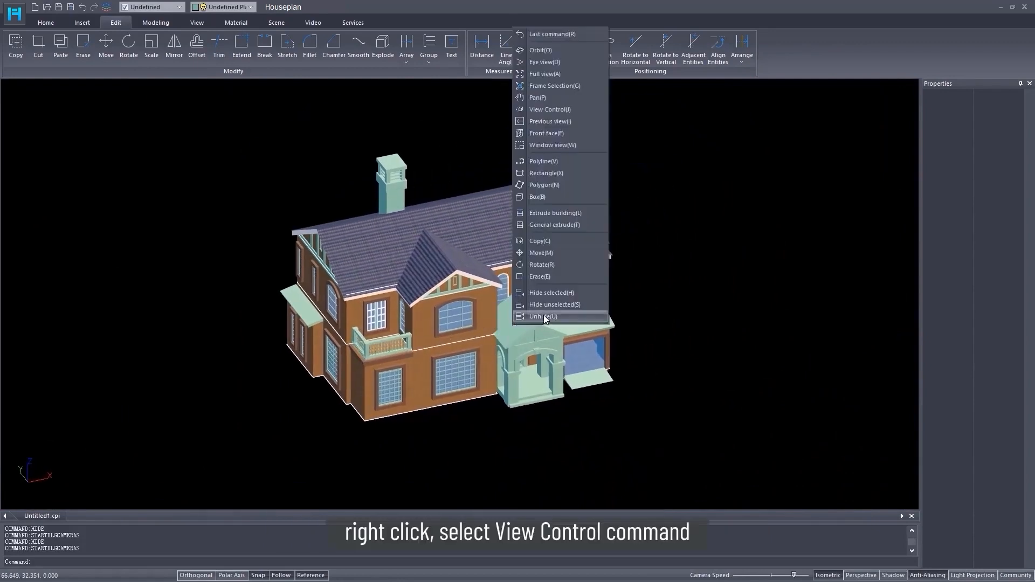
{"action": "left_click", "coordinate": [567, 108]}
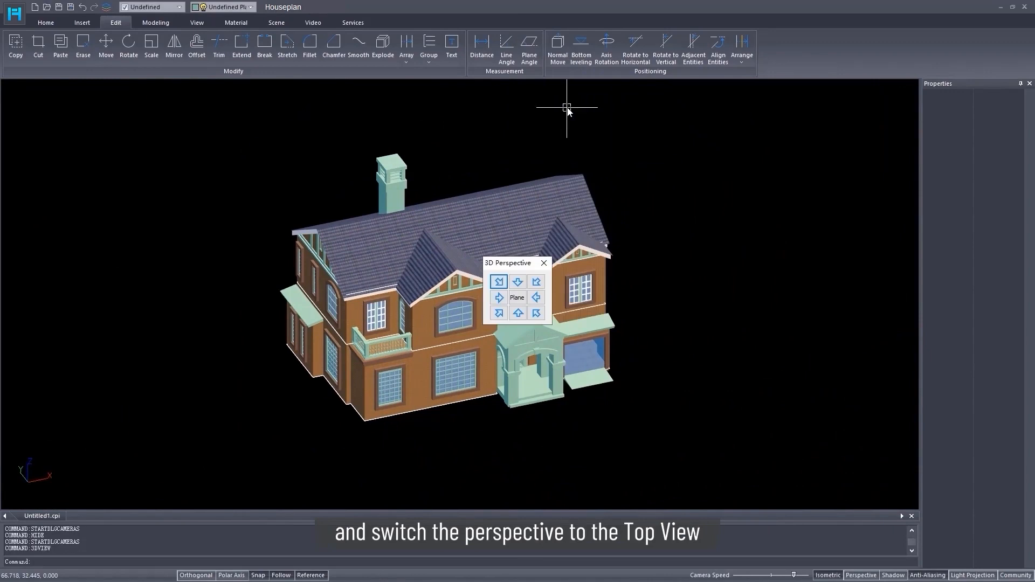
{"action": "left_click", "coordinate": [516, 299]}
{"action": "left_click", "coordinate": [543, 264]}
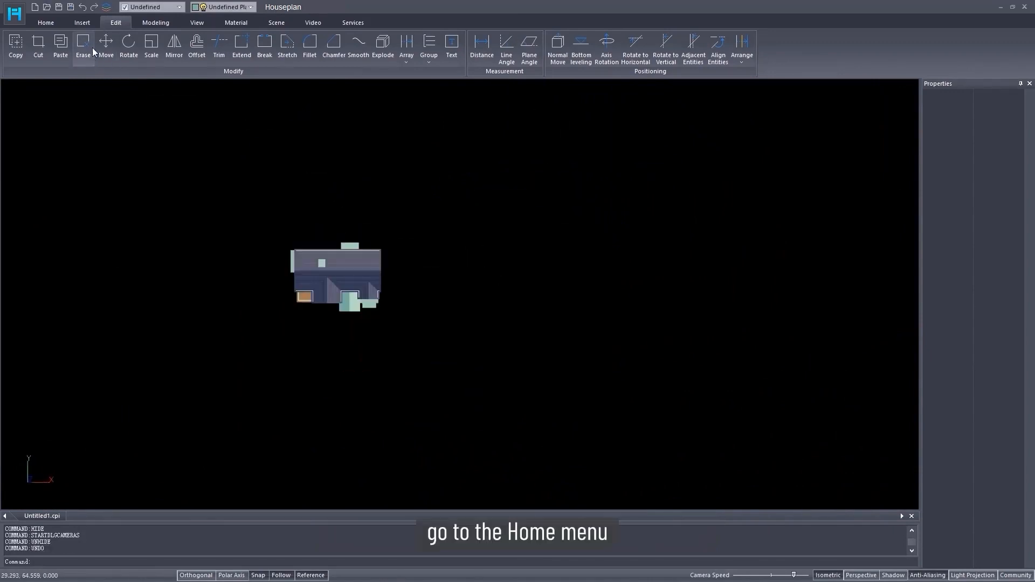
Draw a long horizontal rectangle about 128.7 by 6.1 just below the house in the top view
{"action": "left_click", "coordinate": [47, 23]}
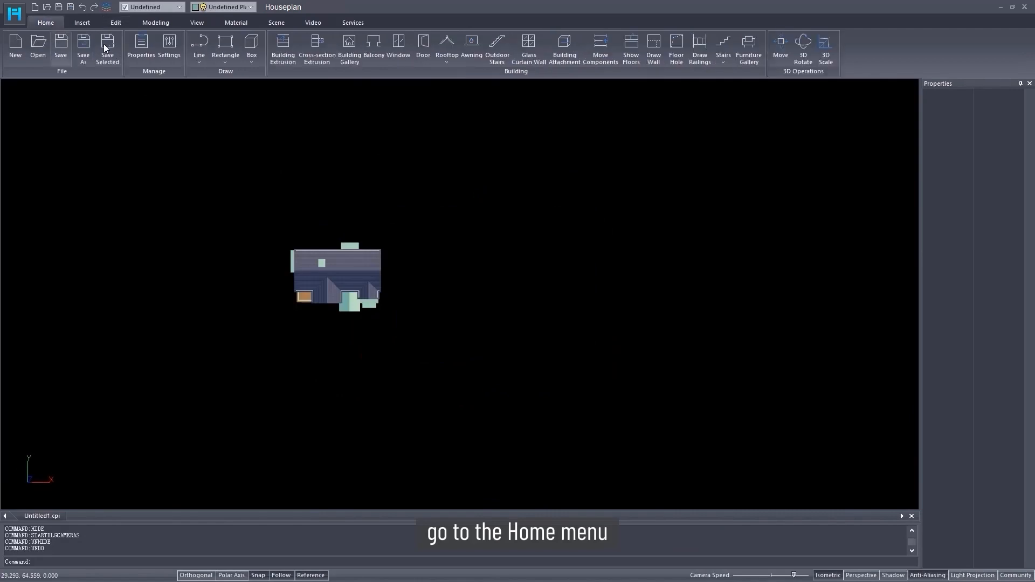
{"action": "left_click", "coordinate": [226, 43]}
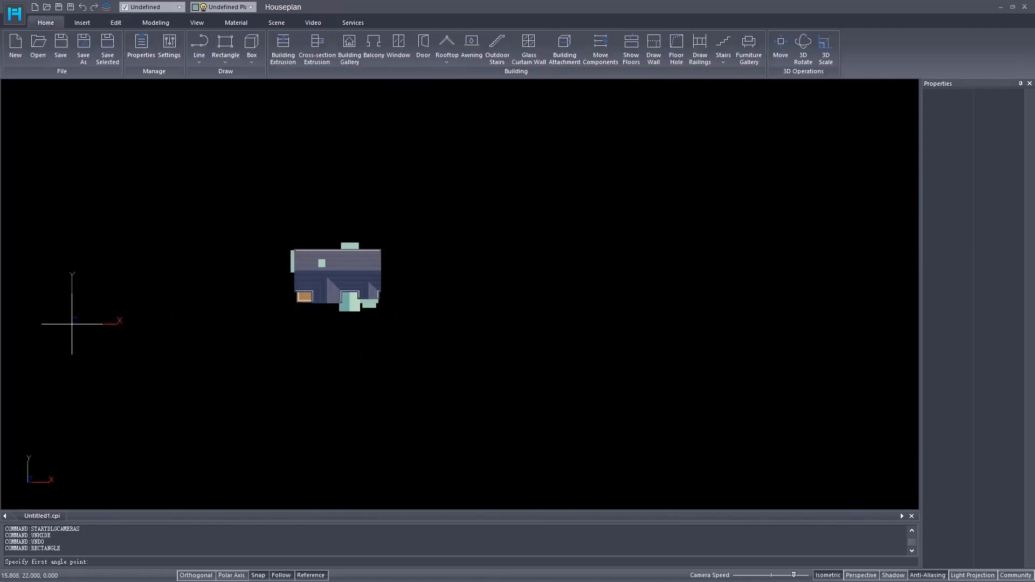
{"action": "left_click", "coordinate": [72, 324]}
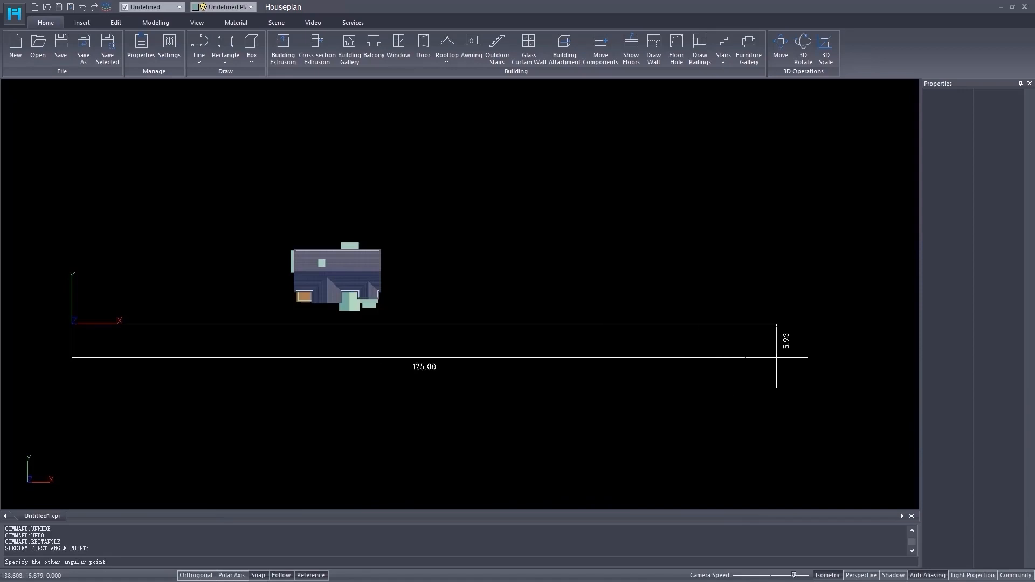
{"action": "left_click", "coordinate": [797, 357]}
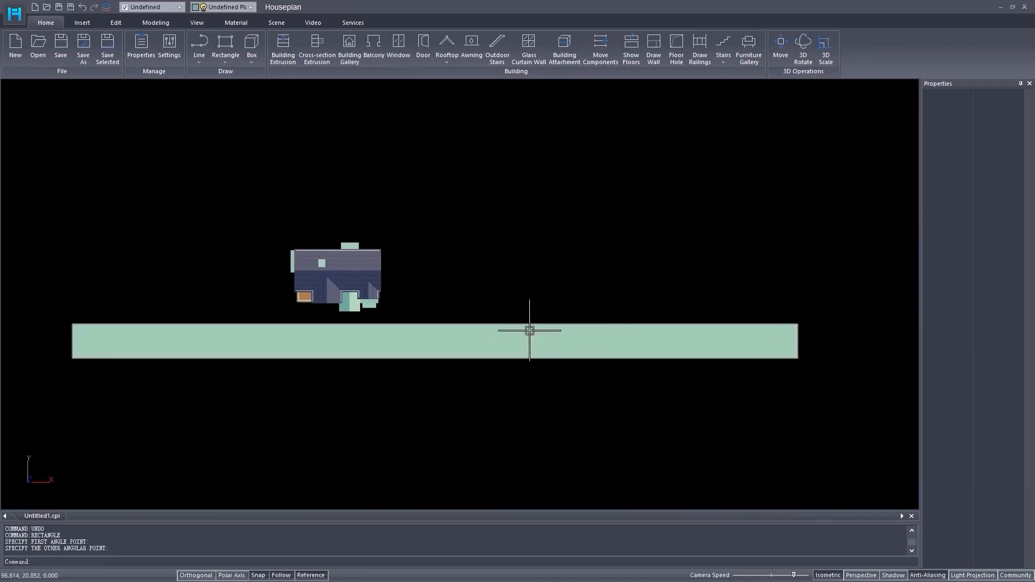
Set the long rectangle's length to 6.30 and its width to 139.11
{"action": "left_click", "coordinate": [529, 330]}
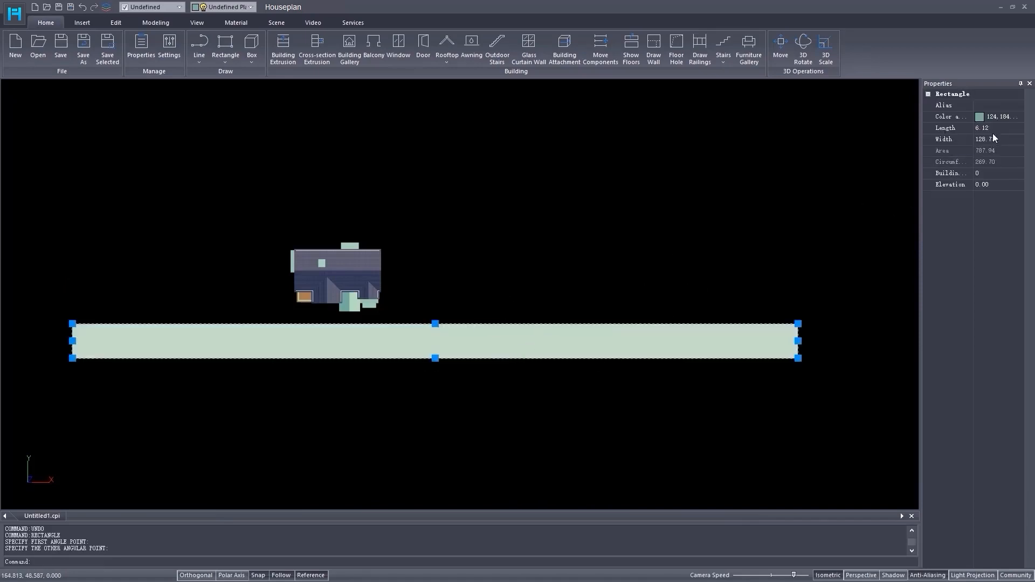
{"action": "left_click", "coordinate": [993, 128]}
{"action": "key", "text": "Return"}
{"action": "left_click", "coordinate": [997, 139]}
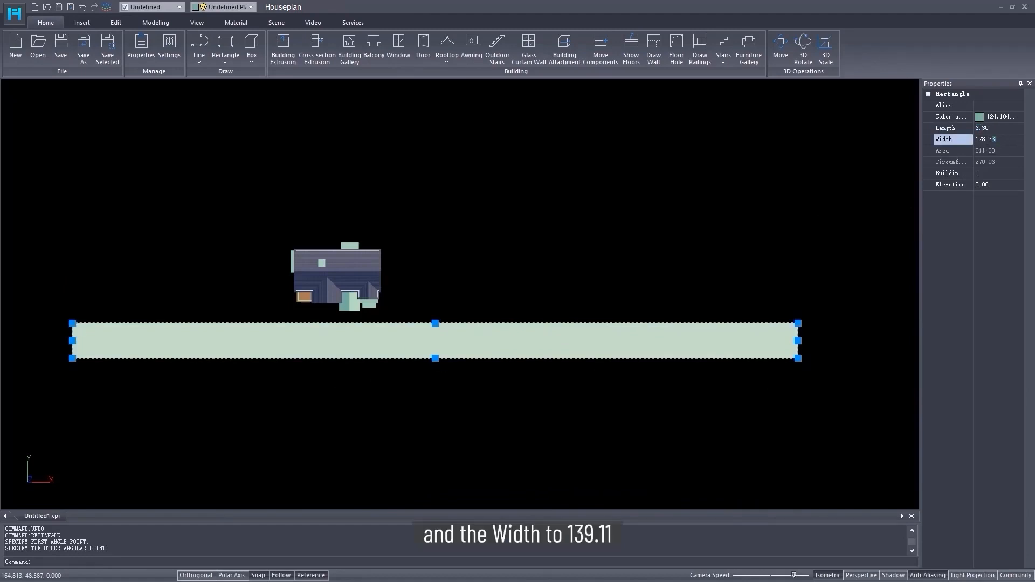
{"action": "type", "text": "139.11"}
{"action": "key", "text": "Return"}
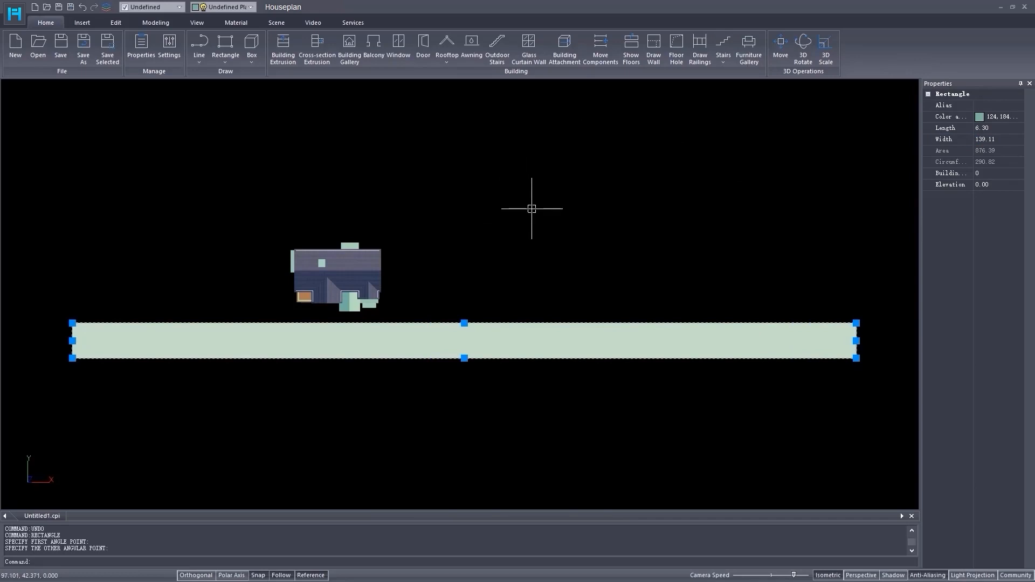
{"action": "key", "text": "Escape"}
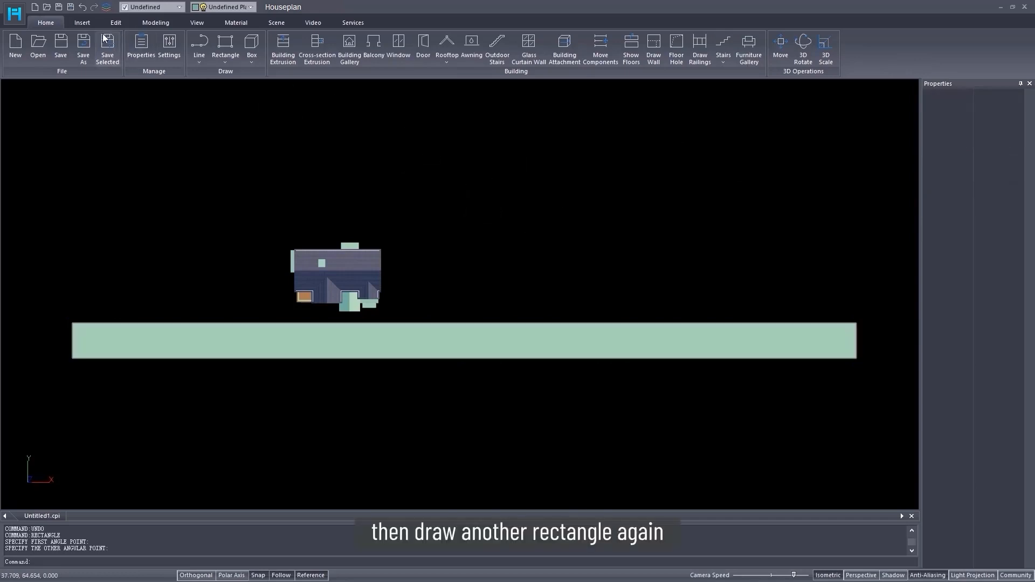
Draw a rectangle about 38.2 by 19.1 around the house, starting on the long strip's upper edge
{"action": "left_click", "coordinate": [233, 48]}
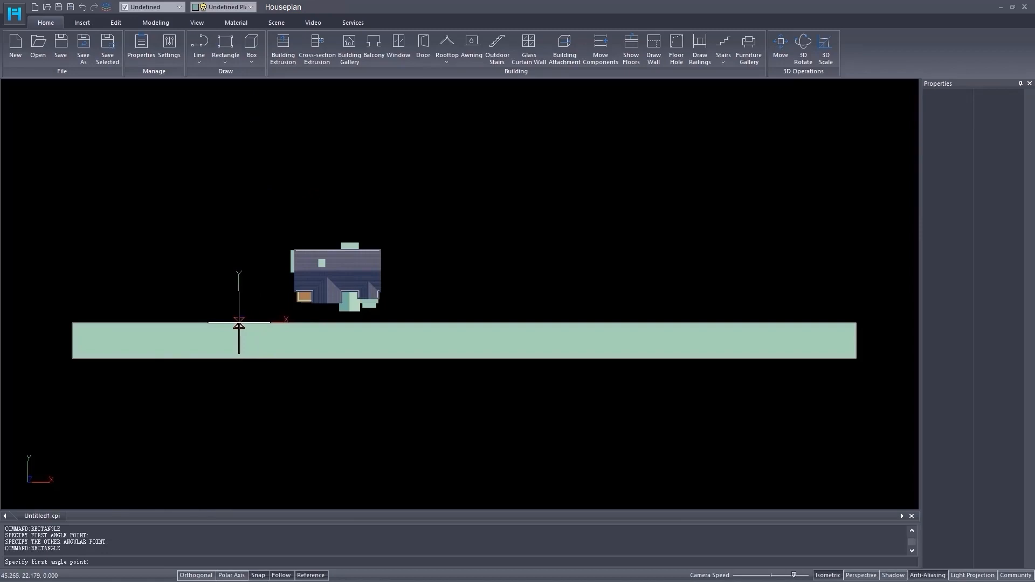
{"action": "left_click", "coordinate": [238, 322]}
{"action": "left_click", "coordinate": [453, 214]}
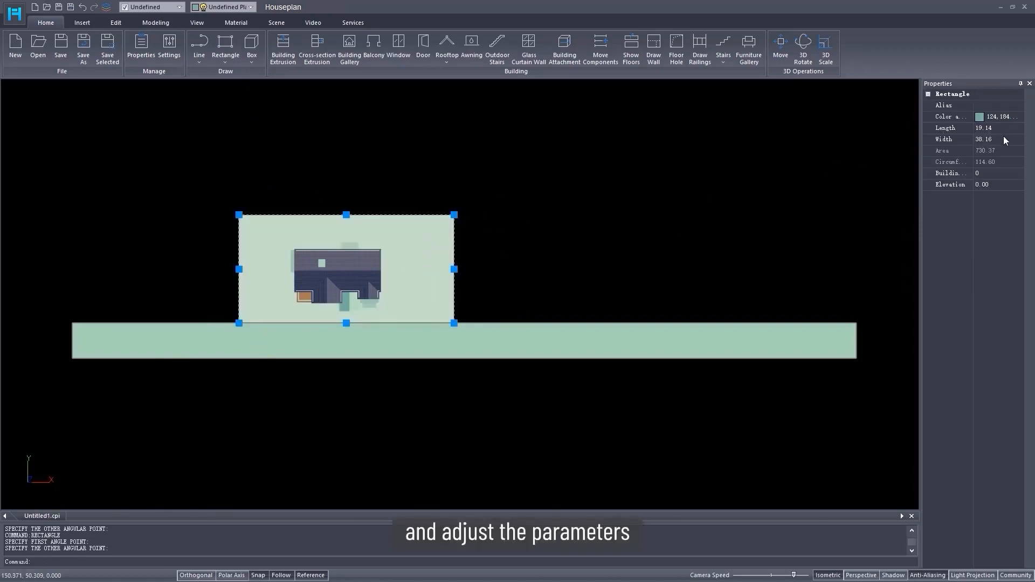
Set the house plot rectangle's length to 12.16 and its width to 24.76
{"action": "left_click_drag", "start_coordinate": [998, 128], "coordinate": [969, 128]}
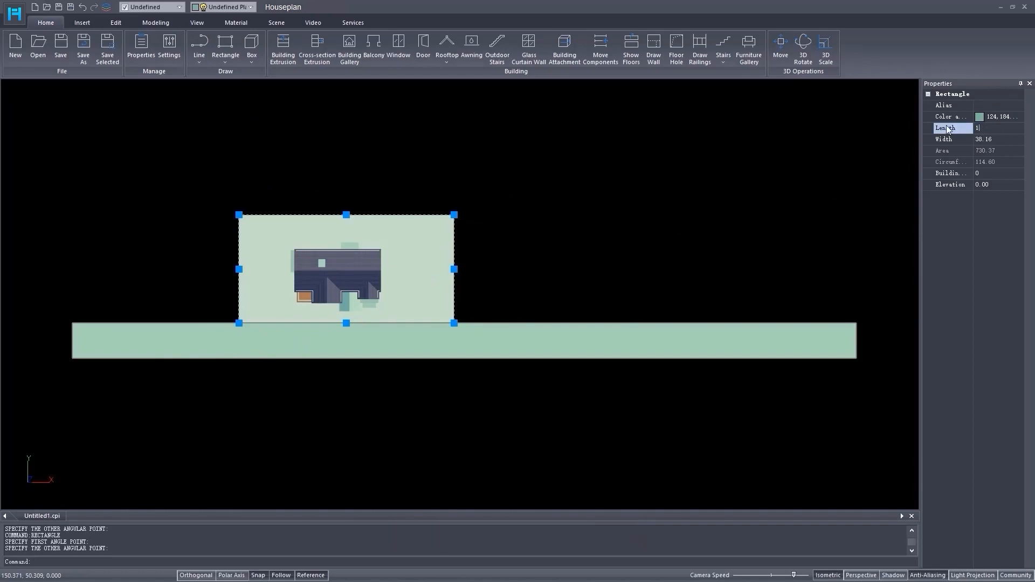
{"action": "left_click", "coordinate": [1000, 132]}
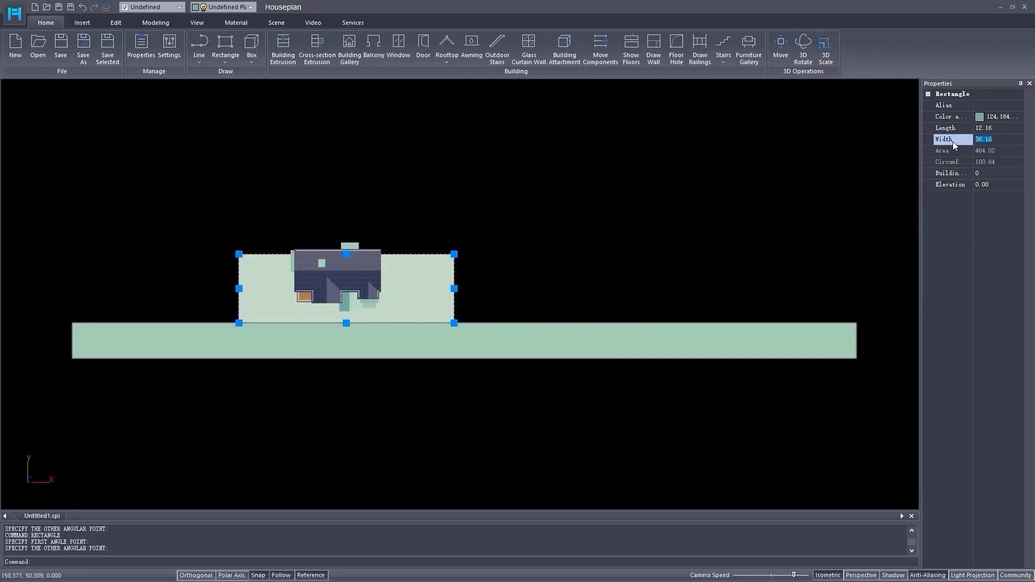
{"action": "type", "text": "24.76"}
{"action": "key", "text": "Return"}
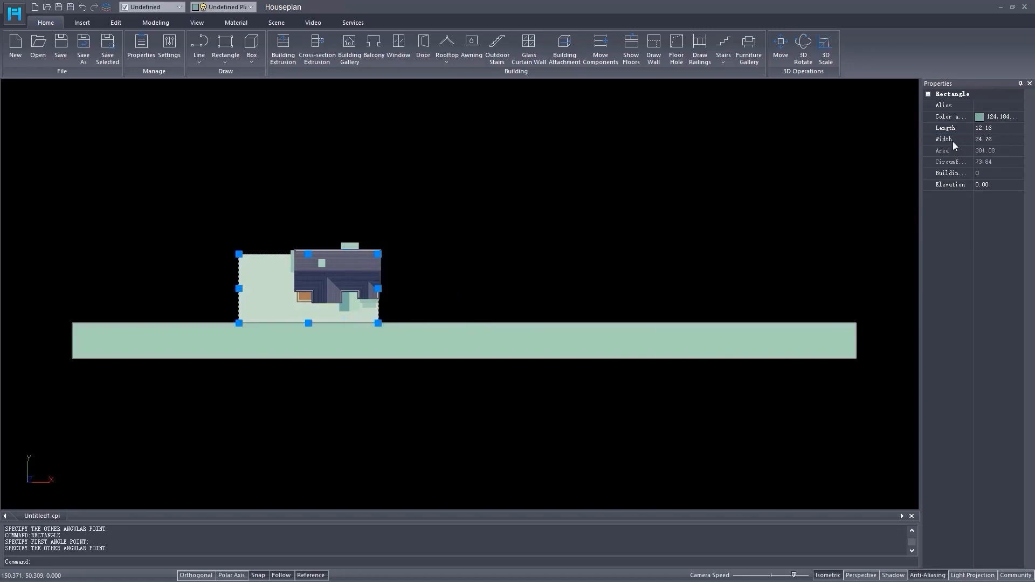
{"action": "key", "text": "Escape"}
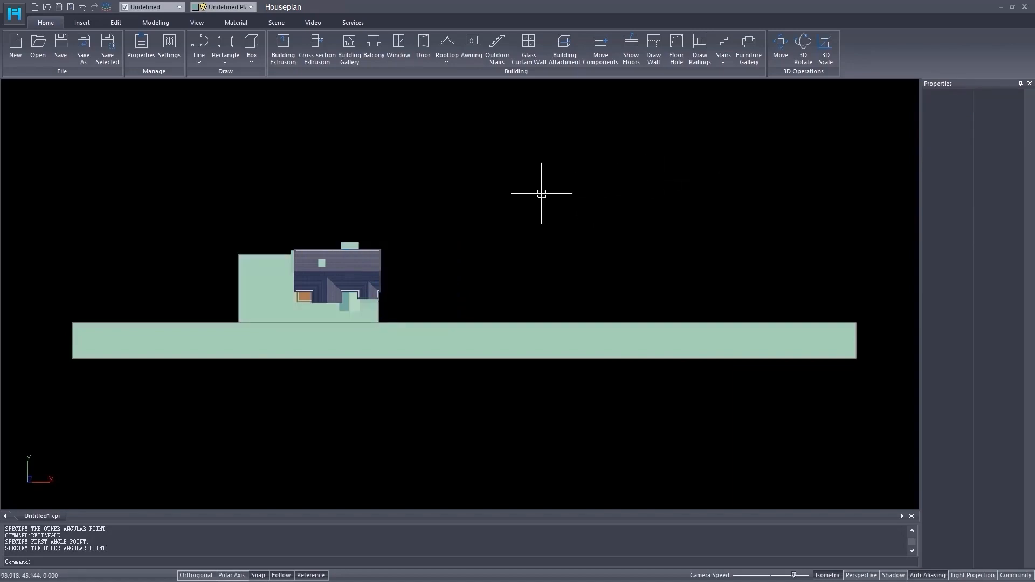
{"action": "key", "text": "ctrl+z"}
{"action": "key", "text": "ctrl+z"}
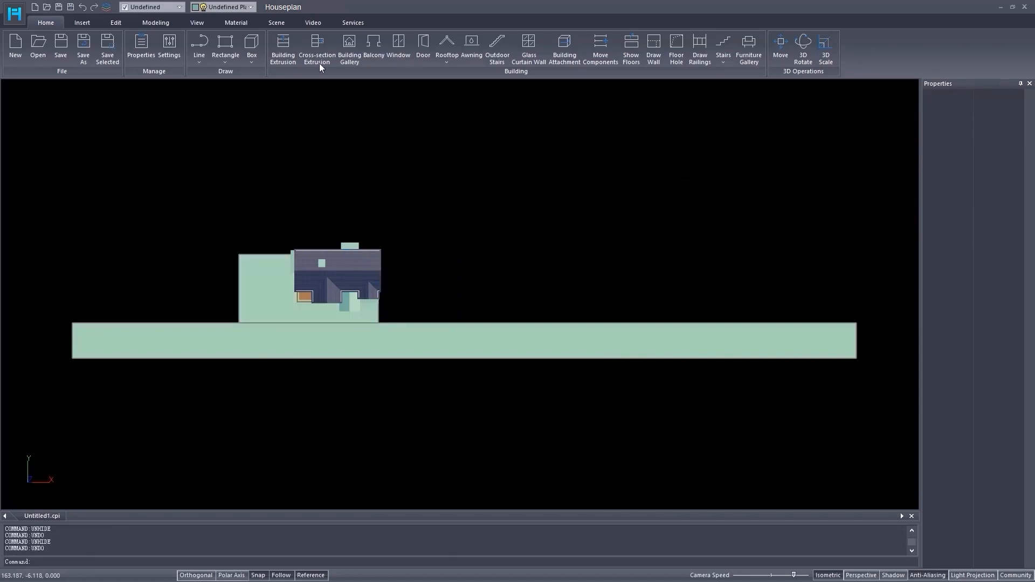
Offset the house plot rectangle by -0.3 with Plane Offset to make an inner plane
{"action": "left_click", "coordinate": [152, 23]}
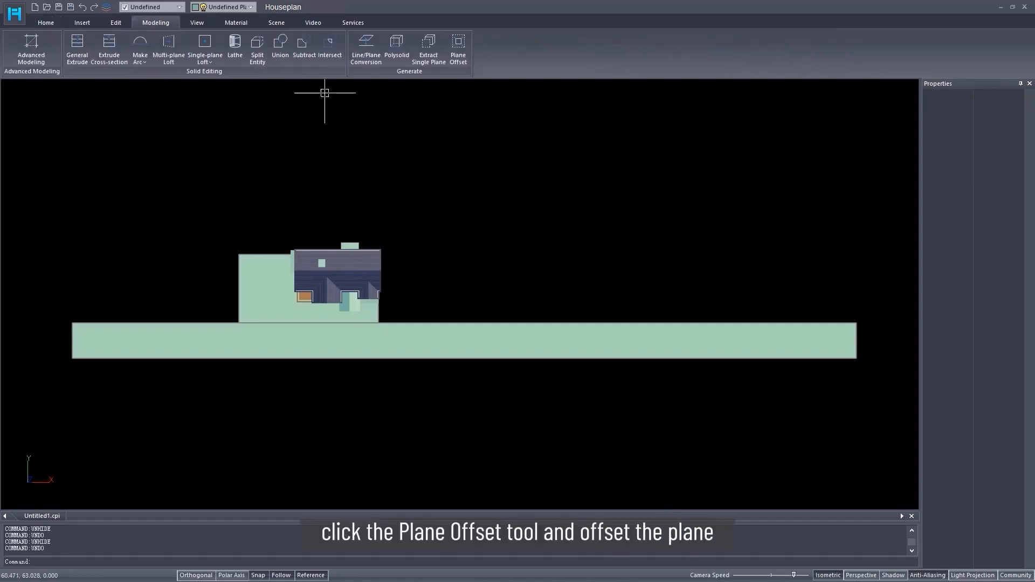
{"action": "left_click", "coordinate": [458, 44]}
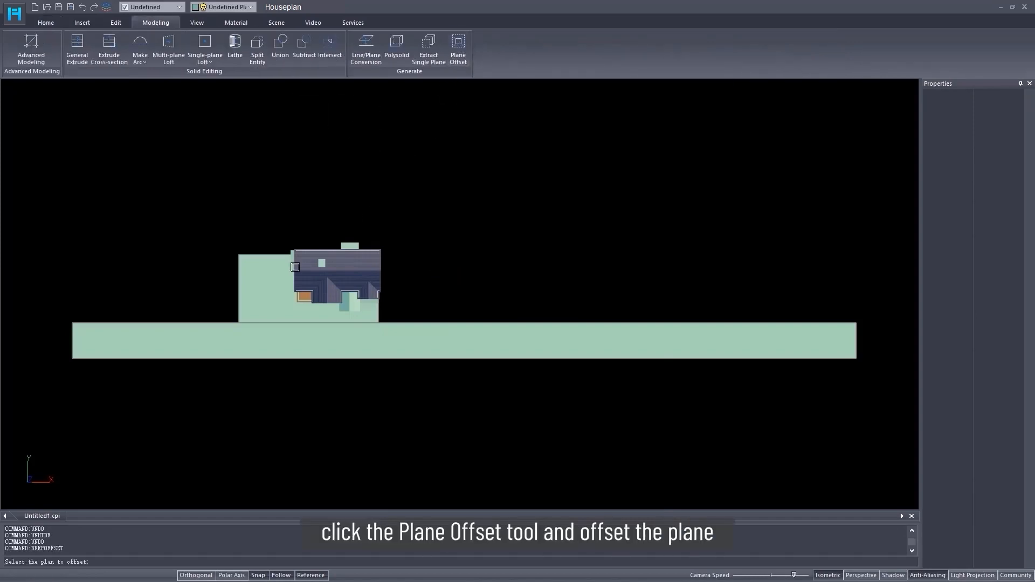
{"action": "left_click", "coordinate": [261, 295]}
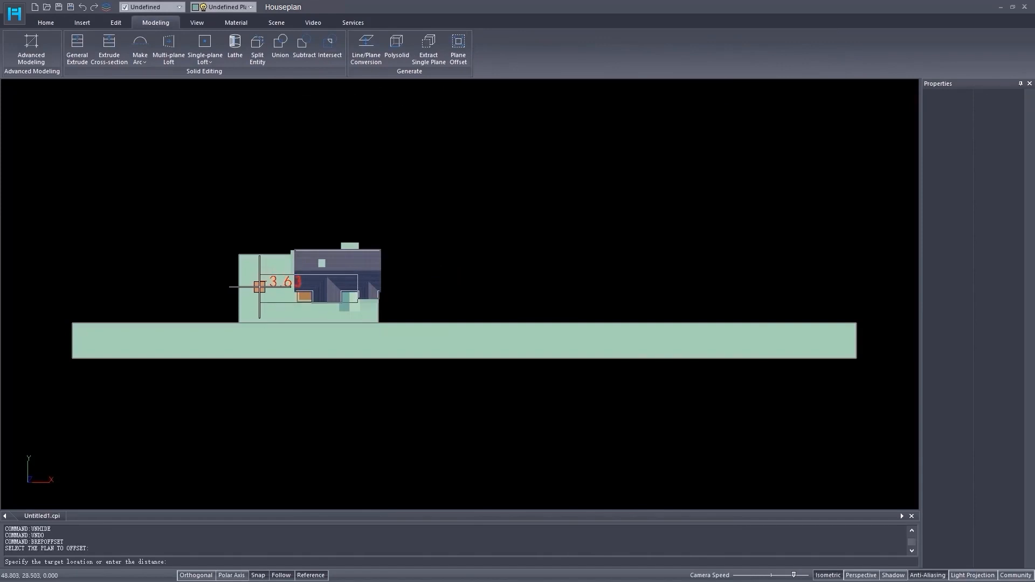
{"action": "type", "text": "-0.3"}
{"action": "key", "text": "Return"}
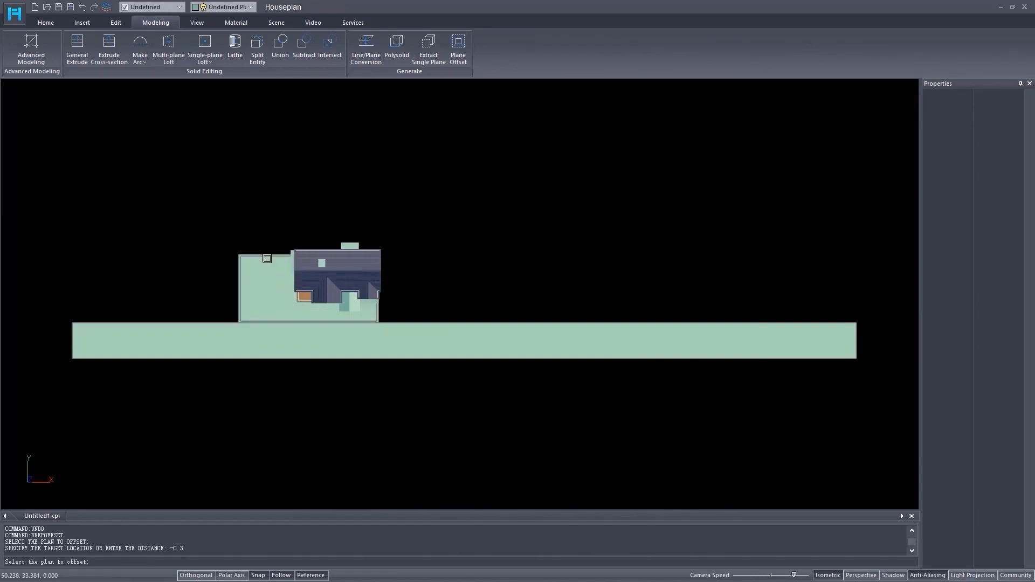
{"action": "key", "text": "Return"}
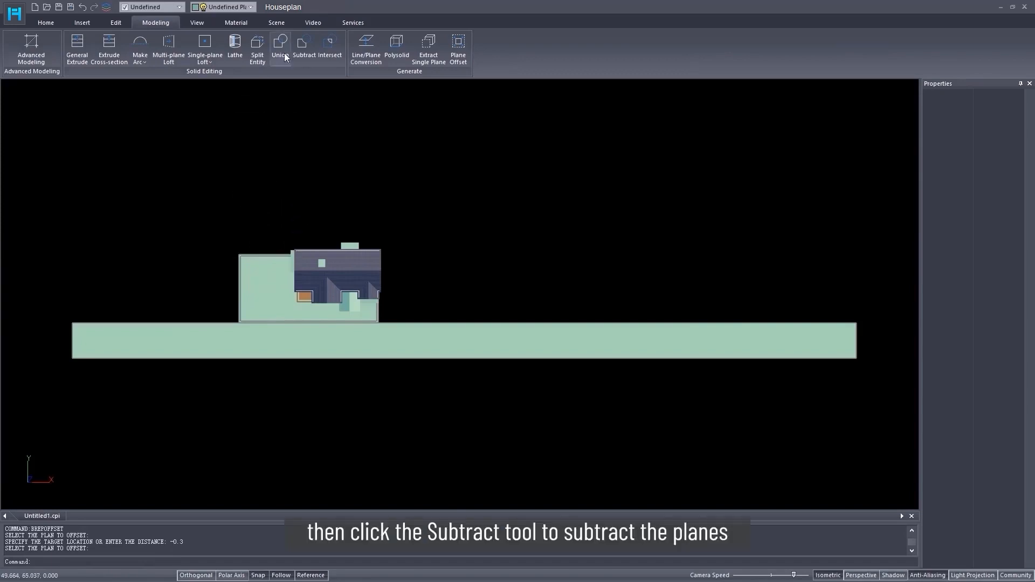
Subtract the inner offset plane from the outer house plot rectangle
{"action": "left_click", "coordinate": [303, 42]}
{"action": "scroll", "coordinate": [245, 267], "scroll_direction": "up", "scroll_amount": 5}
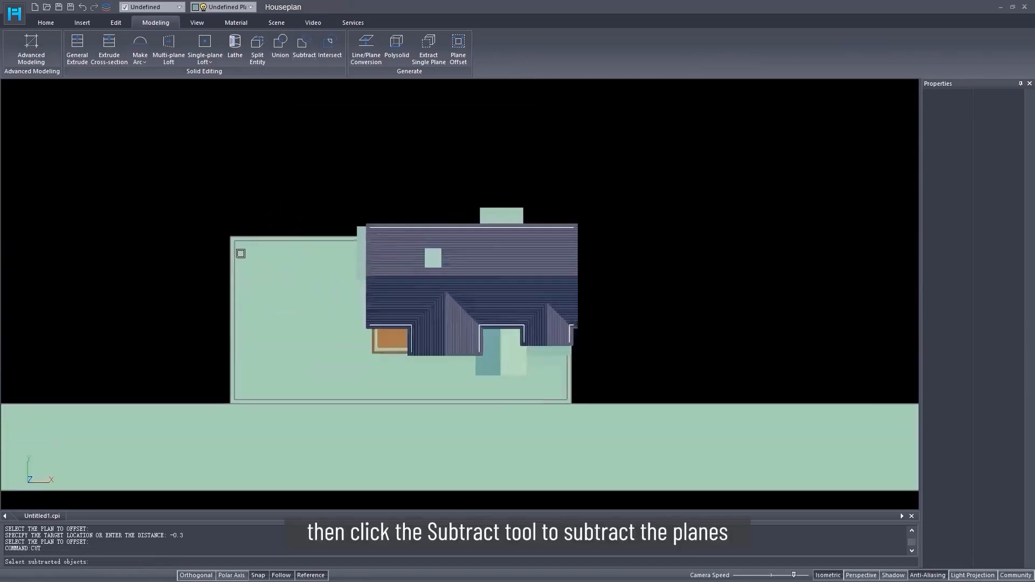
{"action": "left_click", "coordinate": [252, 235]}
{"action": "key", "text": "Return"}
{"action": "left_click", "coordinate": [264, 262]}
{"action": "key", "text": "Return"}
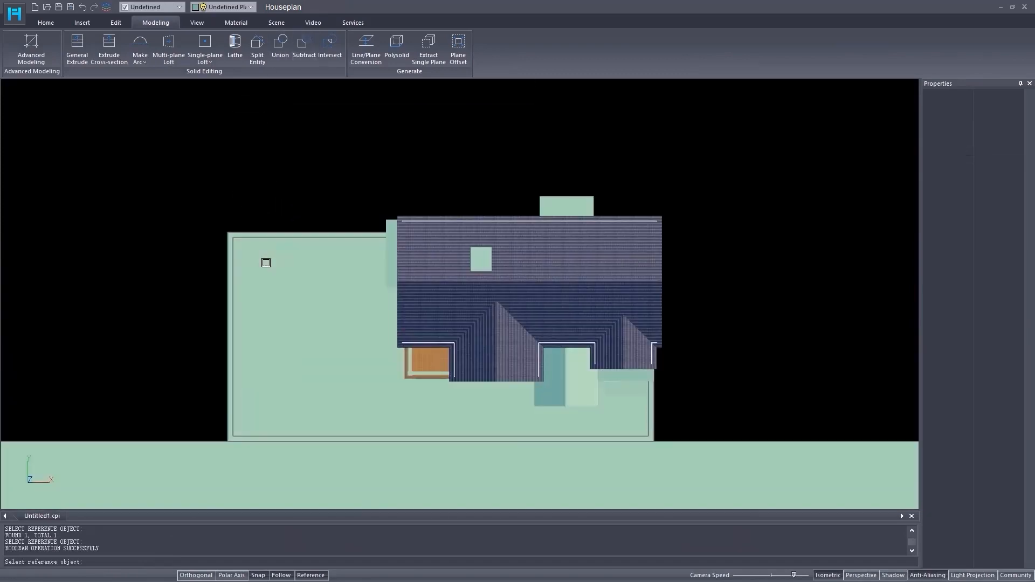
Draw an auxiliary polyline from the inner plane's lower-right corner, 11.57 left along its lower edge, then diagonally up past the plot's upper edge
{"action": "left_click", "coordinate": [51, 23]}
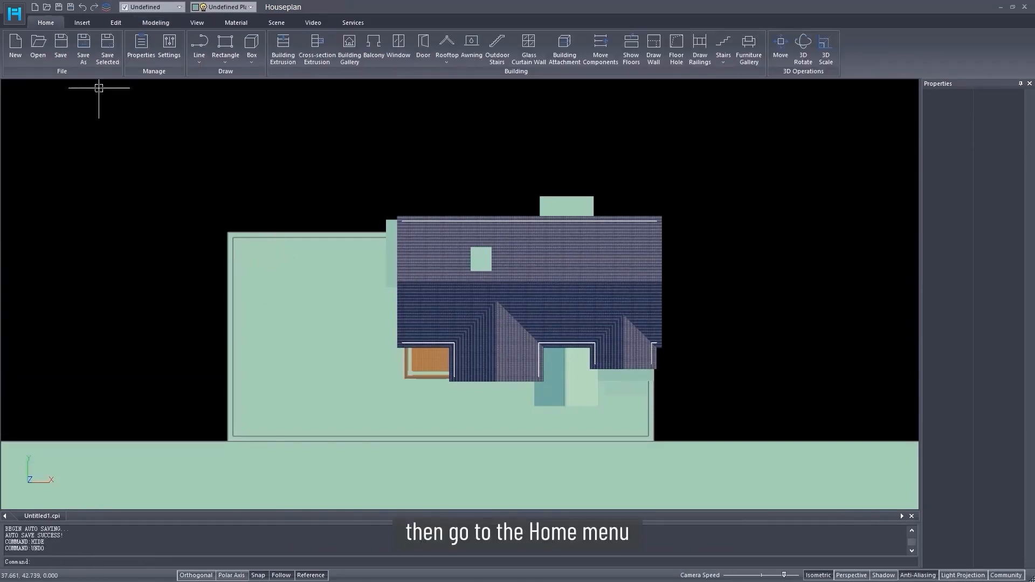
{"action": "left_click", "coordinate": [205, 41]}
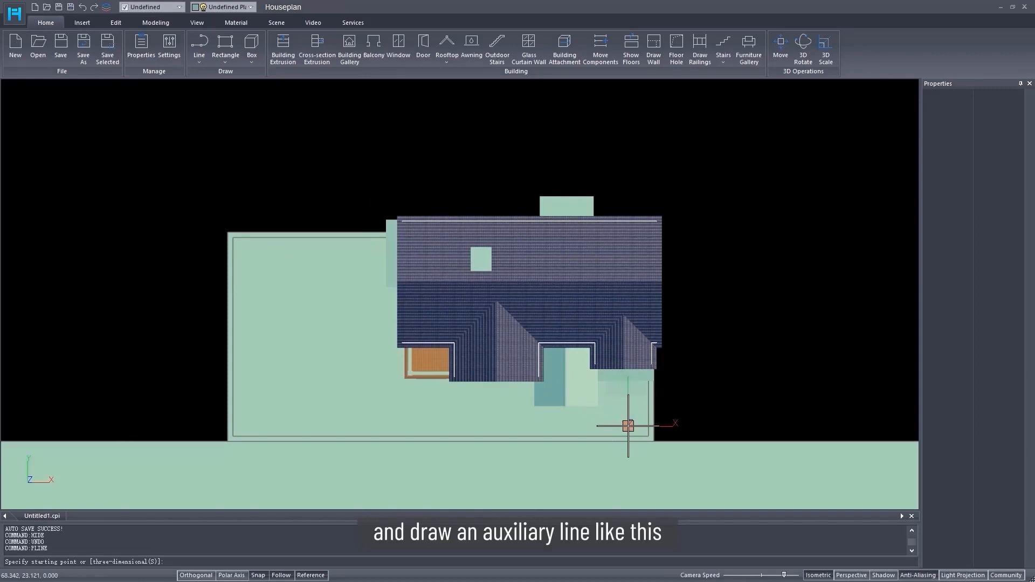
{"action": "left_click", "coordinate": [649, 435]}
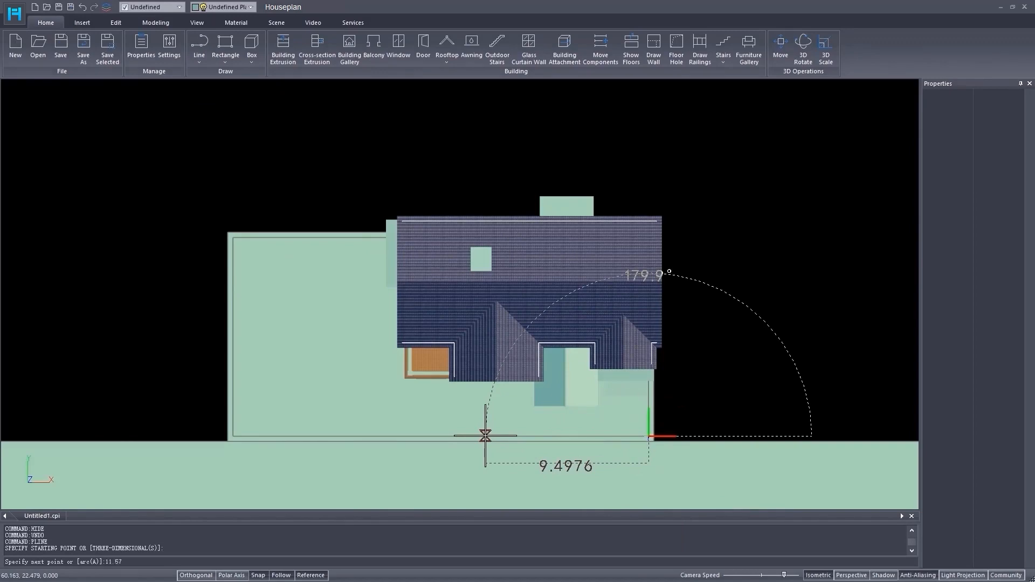
{"action": "key", "text": "Return"}
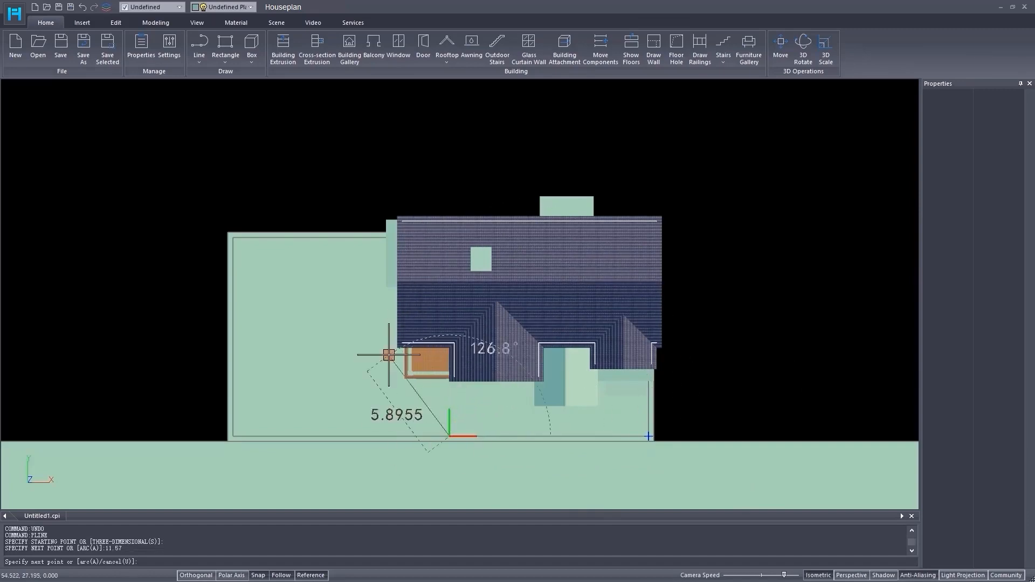
{"action": "left_click", "coordinate": [331, 160]}
{"action": "key", "text": "Return"}
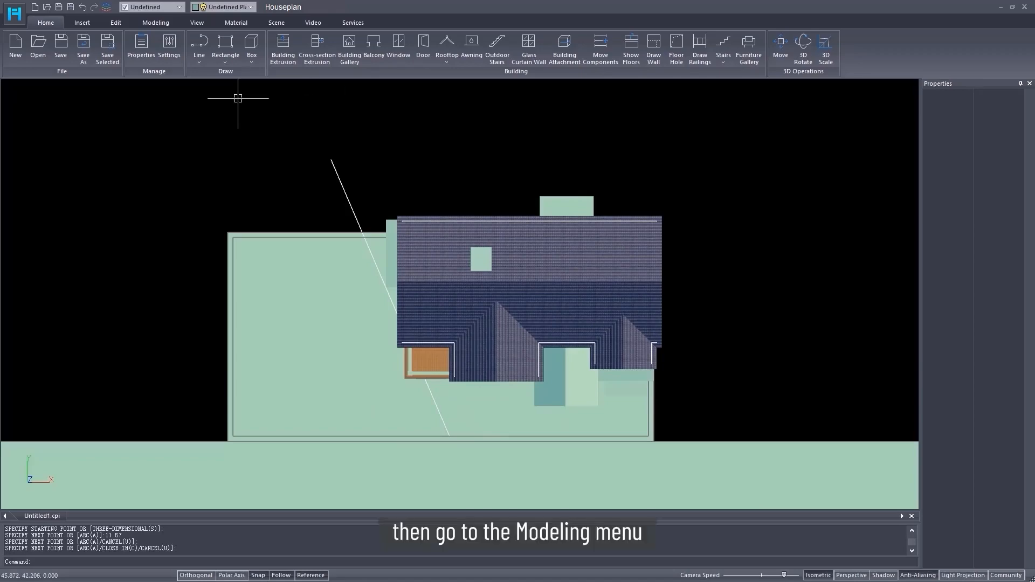
Split the inner plane with an orthogonal vertical cut from the auxiliary line's lower bend, and delete the auxiliary line
{"action": "left_click", "coordinate": [157, 22]}
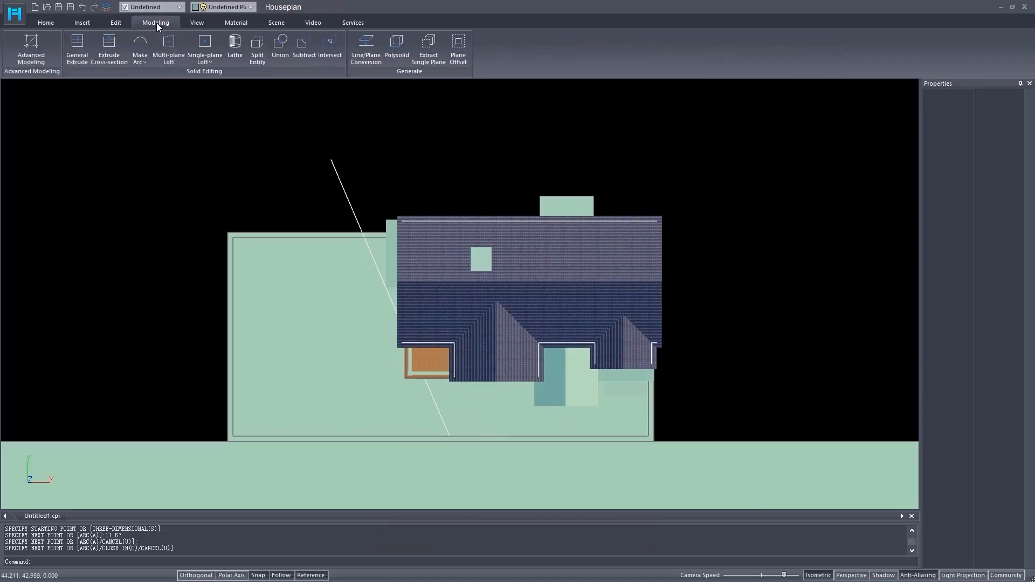
{"action": "left_click", "coordinate": [257, 46]}
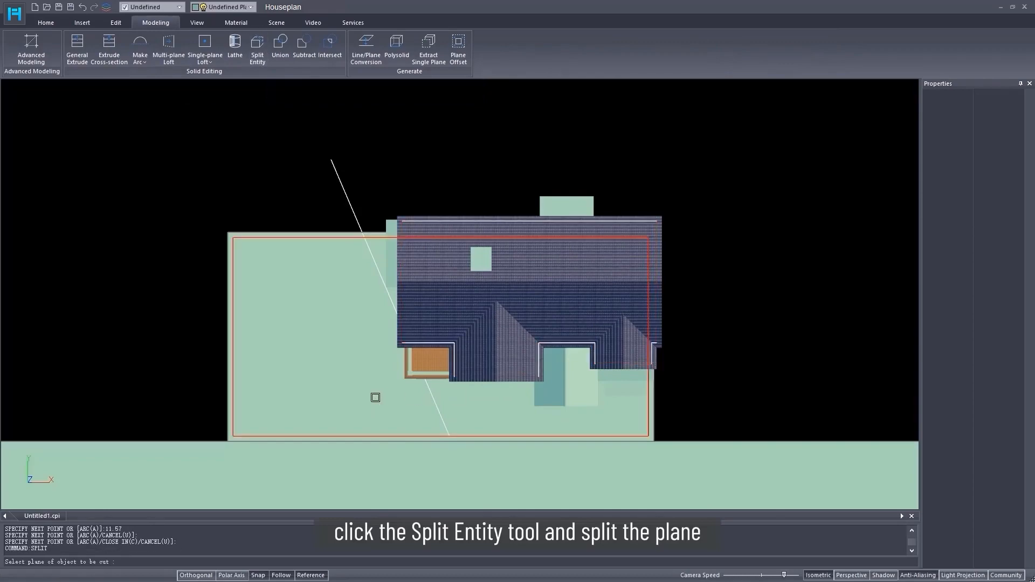
{"action": "left_click", "coordinate": [379, 398]}
{"action": "left_click", "coordinate": [449, 435]}
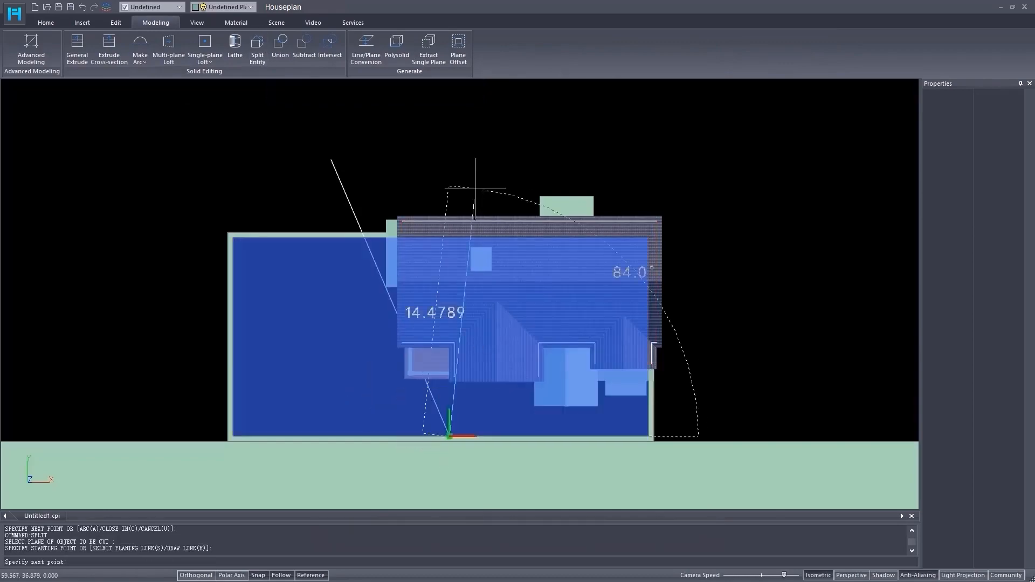
{"action": "left_click", "coordinate": [201, 576]}
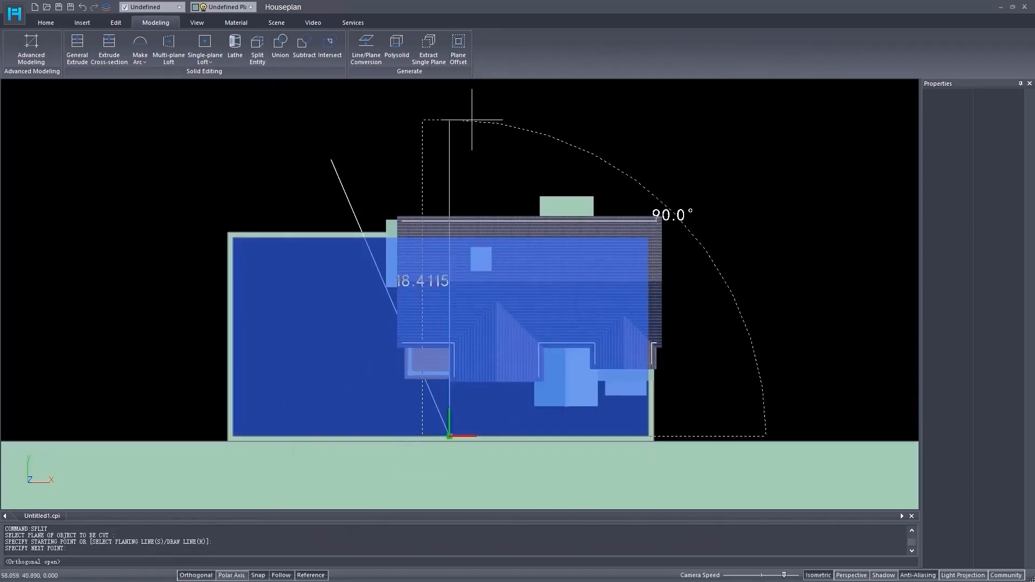
{"action": "left_click", "coordinate": [474, 124]}
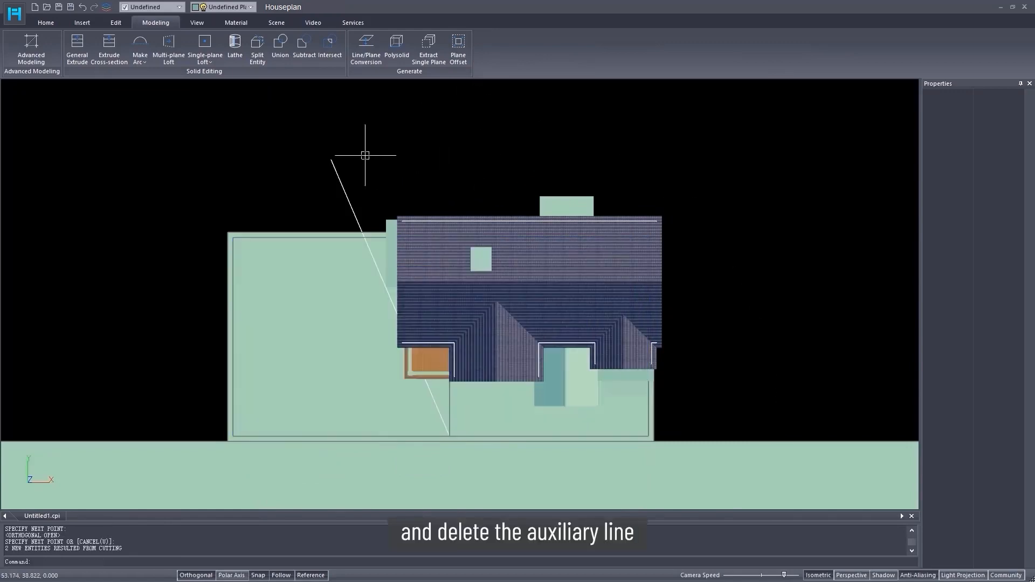
{"action": "left_click", "coordinate": [343, 183]}
{"action": "key", "text": "Delete"}
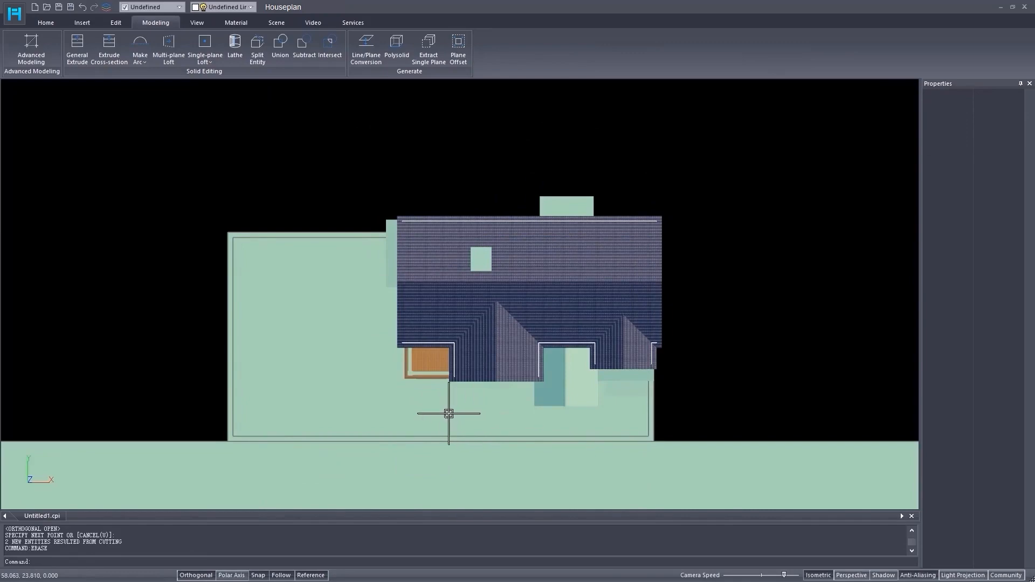
Draw a rectangle about 7.3 wide and 9.9 long from the inner plane's upper-left corner, left of the house
{"action": "left_click", "coordinate": [46, 23]}
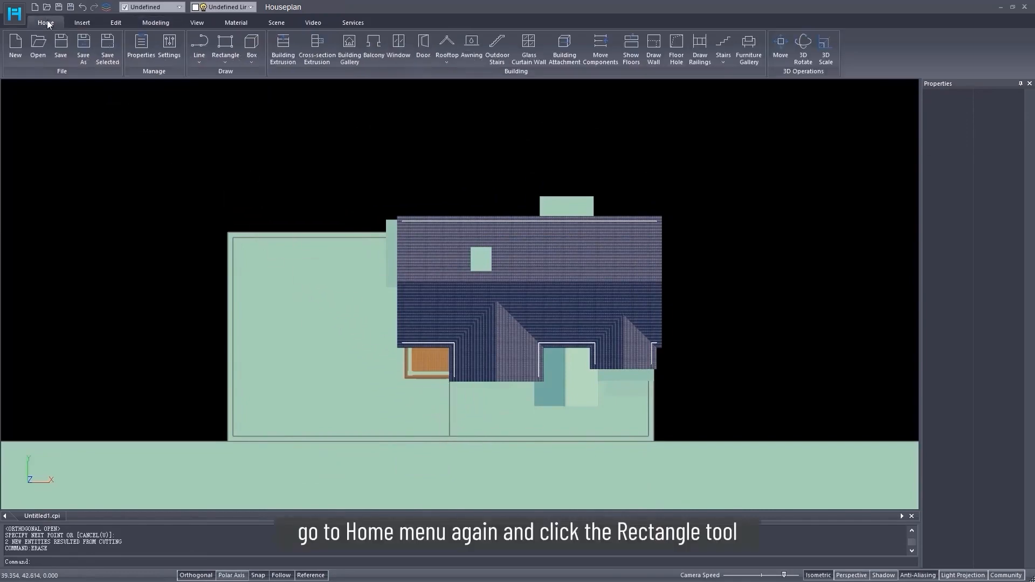
{"action": "left_click", "coordinate": [225, 43]}
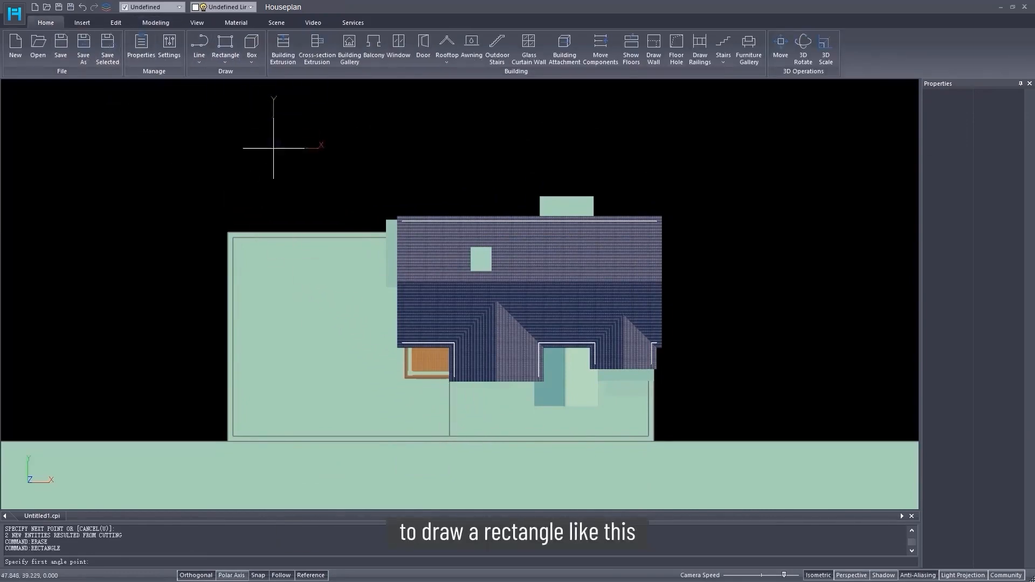
{"action": "left_click", "coordinate": [233, 238]}
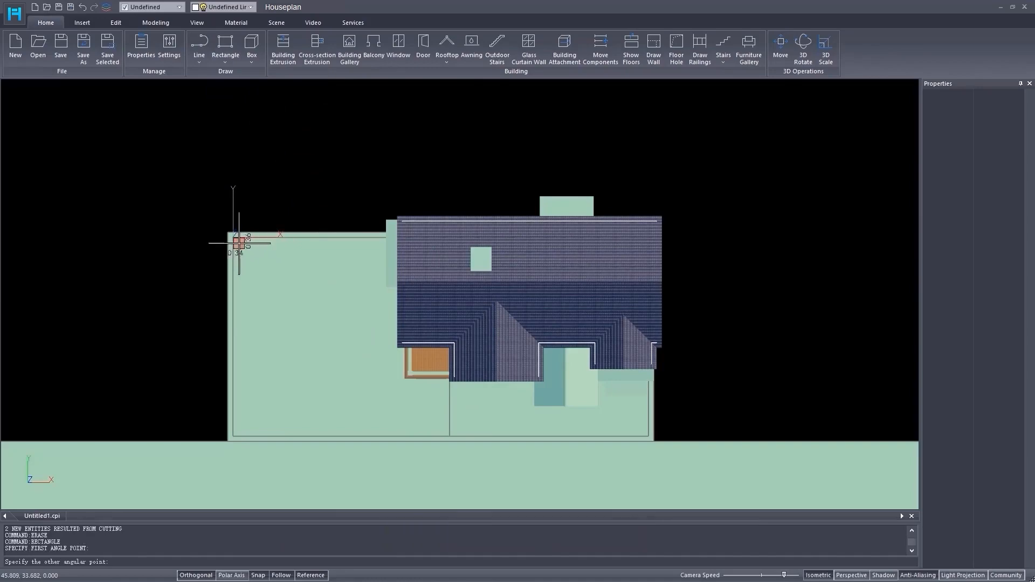
{"action": "left_click", "coordinate": [359, 408]}
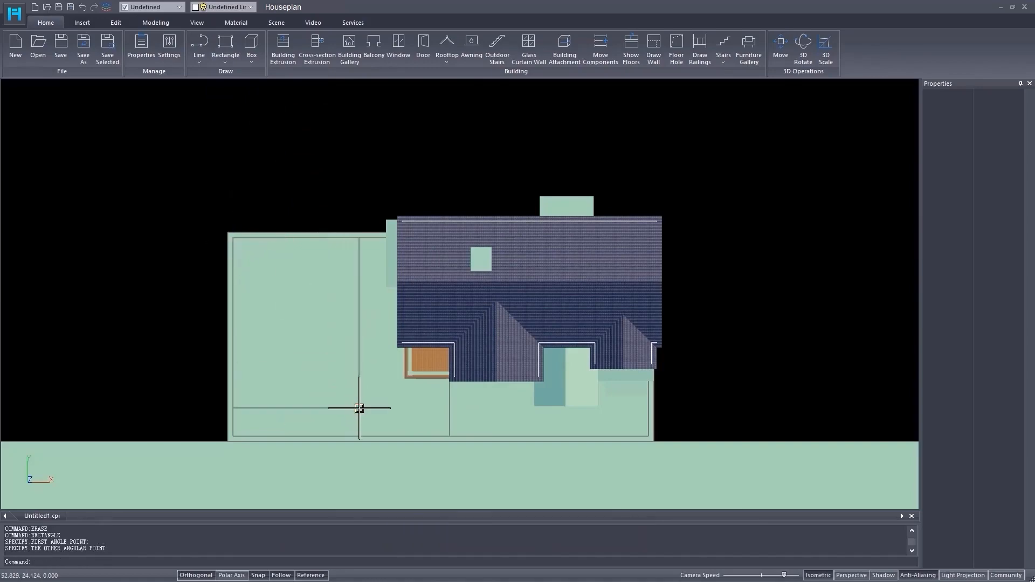
Set the length of the rectangle beside the house to 10.78 and its width to 7.16
{"action": "left_click", "coordinate": [316, 331]}
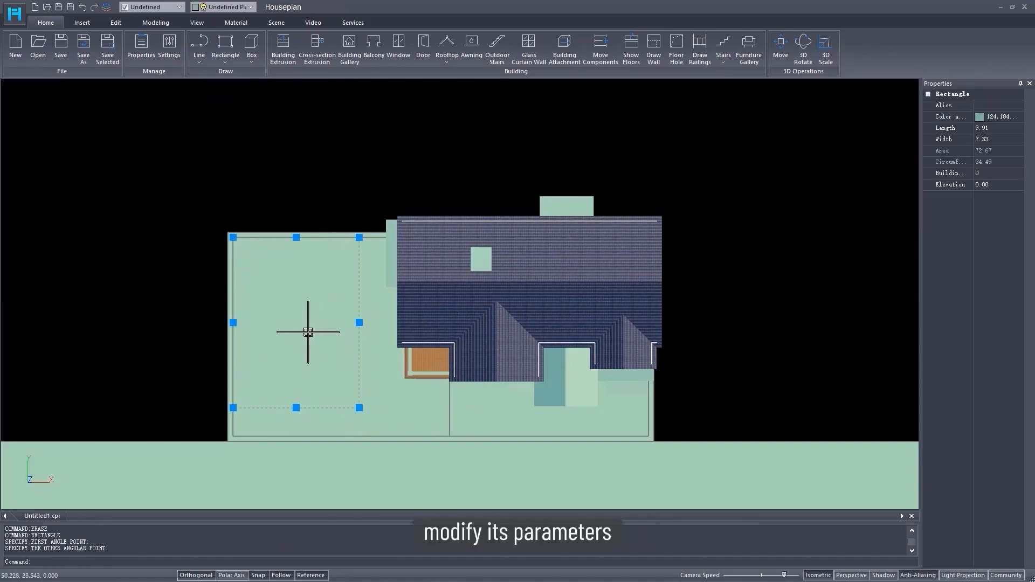
{"action": "left_click", "coordinate": [995, 137]}
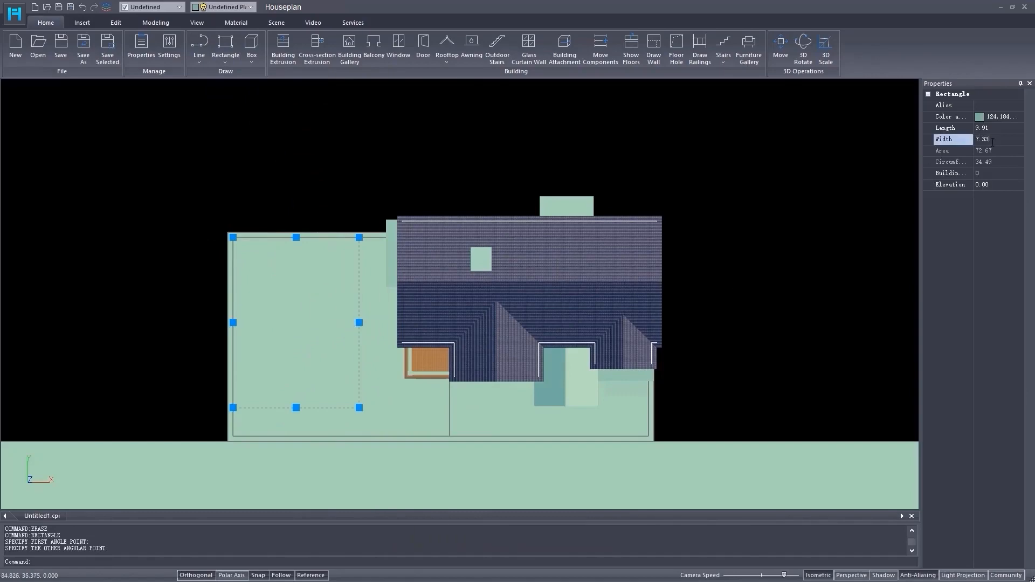
{"action": "left_click", "coordinate": [992, 127]}
{"action": "left_click_drag", "start_coordinate": [992, 127], "coordinate": [970, 128]}
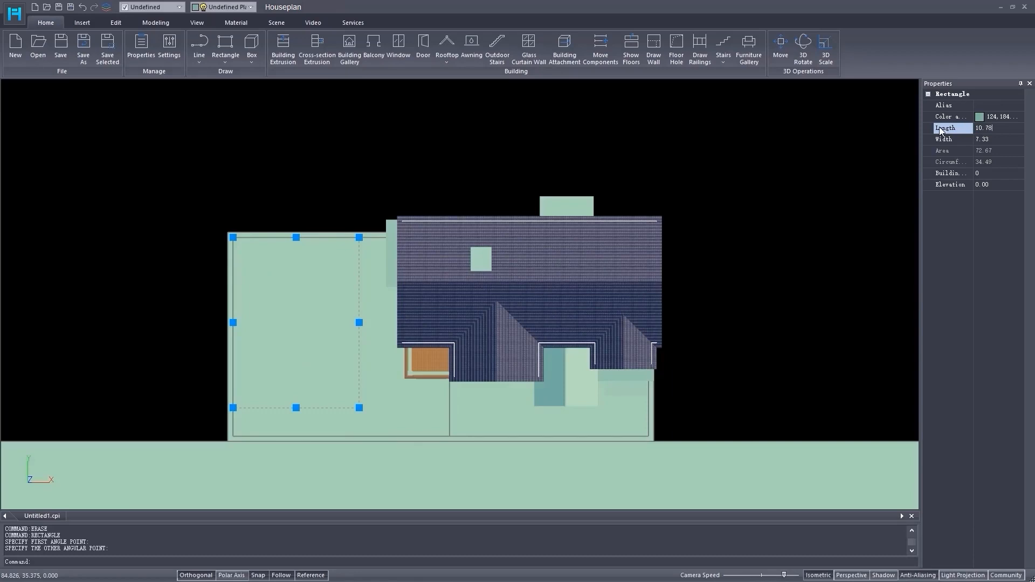
{"action": "key", "text": "Return"}
{"action": "left_click", "coordinate": [966, 139]}
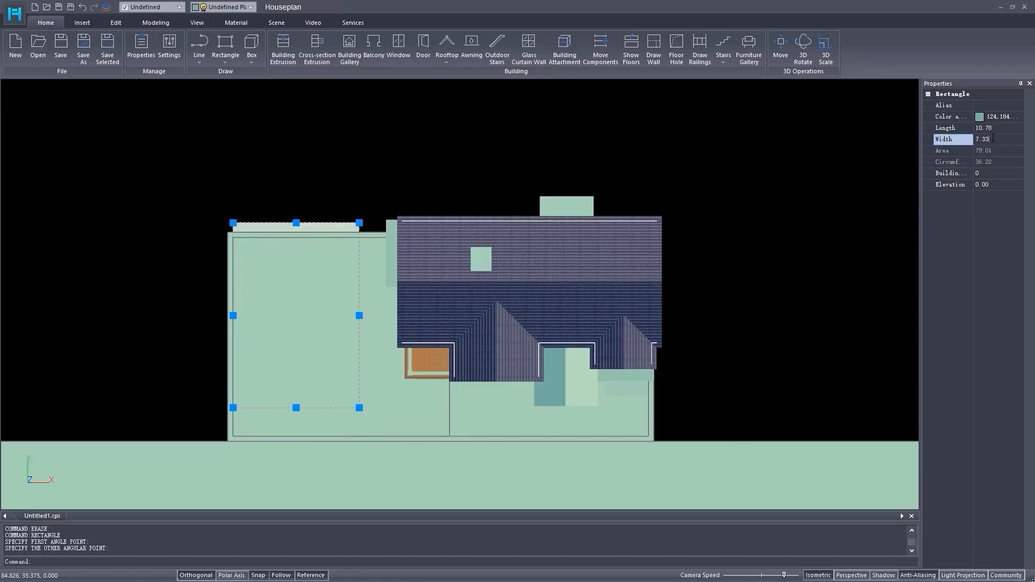
{"action": "type", "text": "7.16"}
{"action": "left_click", "coordinate": [700, 162]}
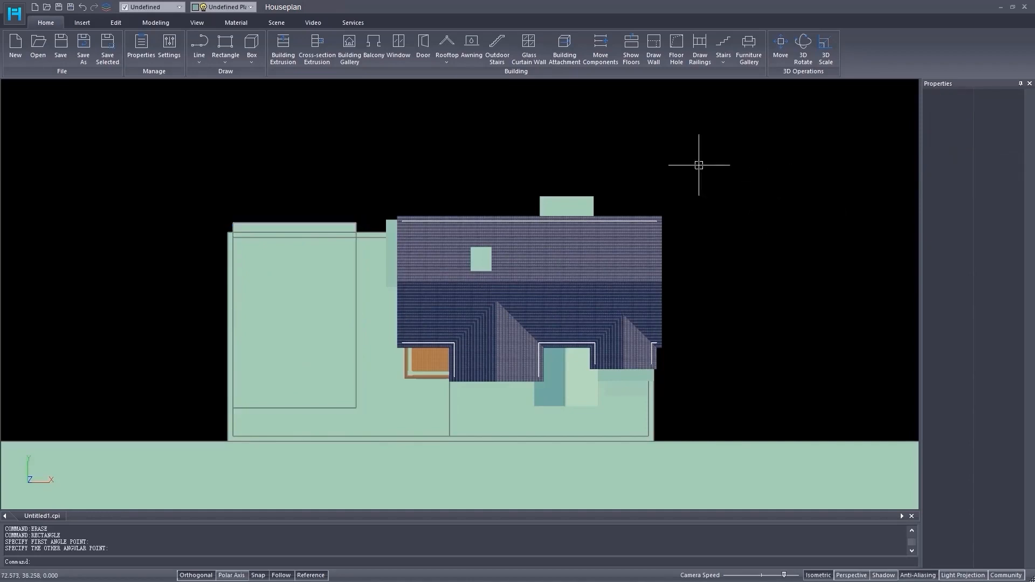
Move the resized rectangle by its upper-left corner onto the upper-left corner of the inner plot plane
{"action": "left_click", "coordinate": [291, 243]}
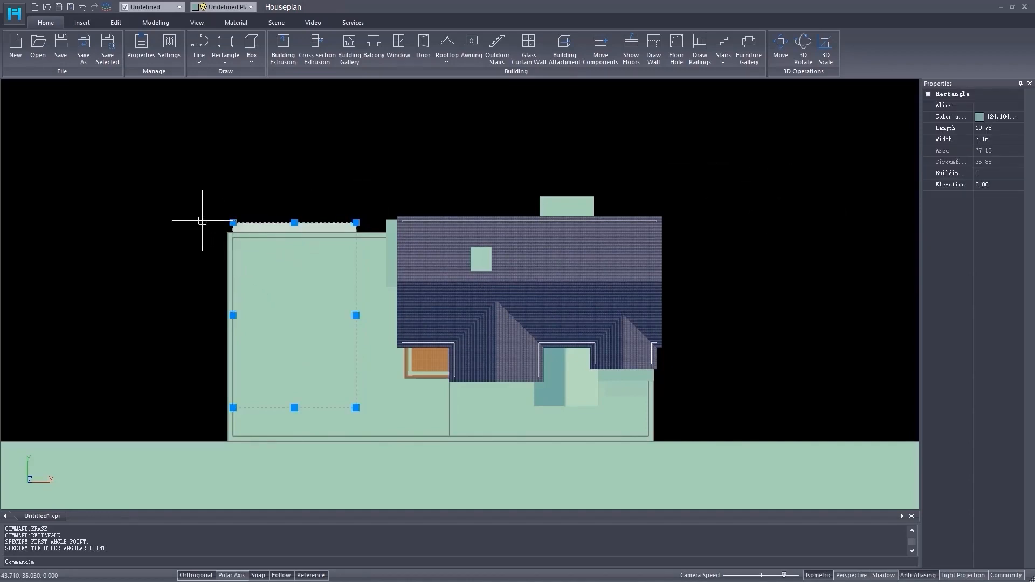
{"action": "type", "text": "m"}
{"action": "key", "text": "Return"}
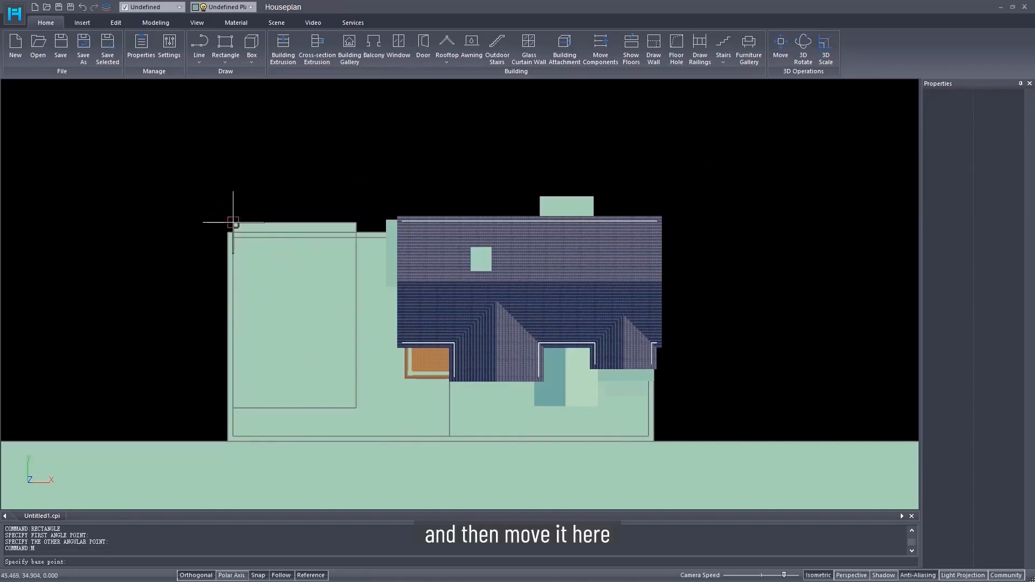
{"action": "left_click", "coordinate": [233, 223]}
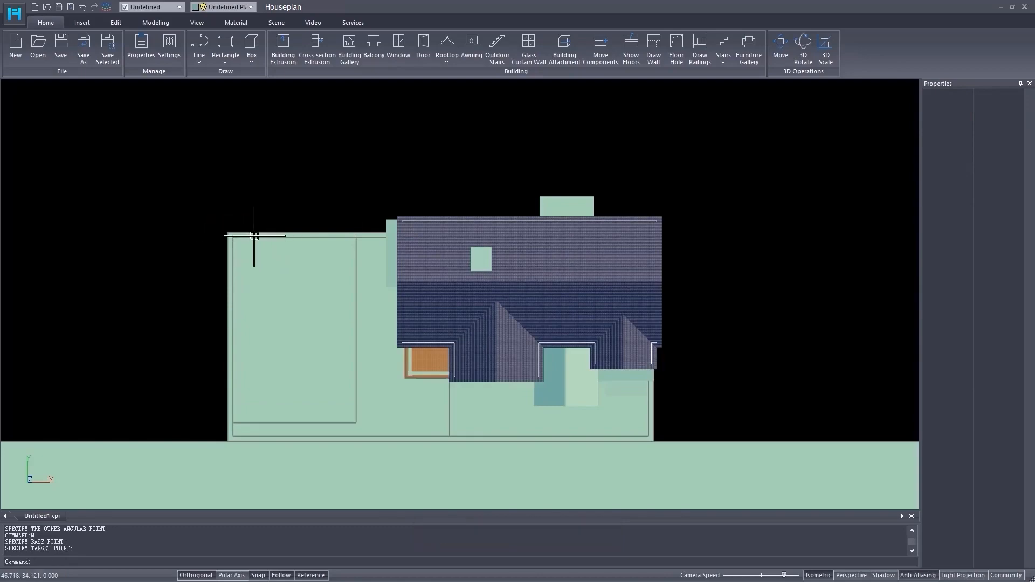
{"action": "left_click", "coordinate": [232, 237]}
Draw a rectangle inside the 10.78 by 7.16 one from its lower-right corner, and set its length to 9 and width to 6
{"action": "left_click", "coordinate": [224, 42]}
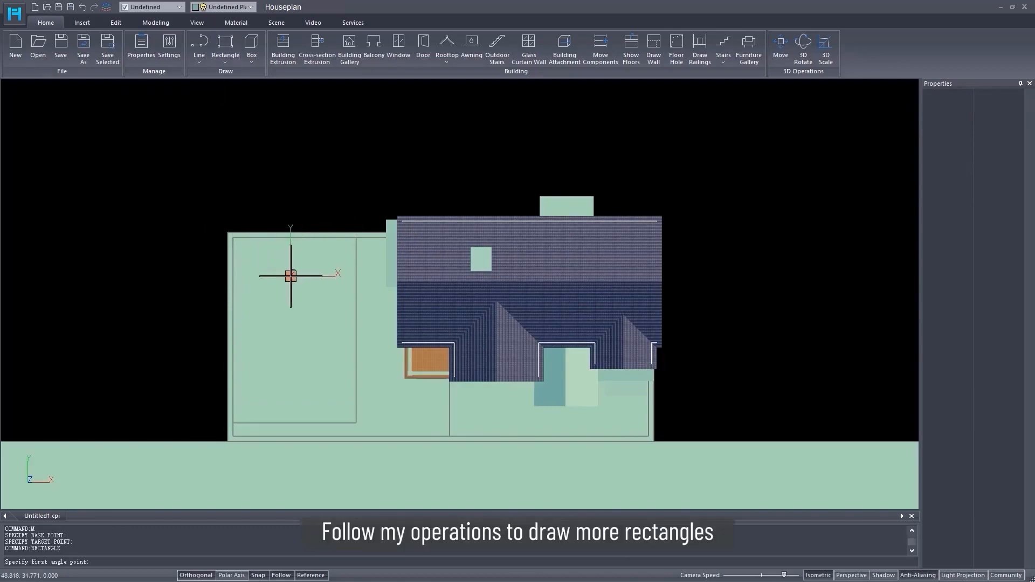
{"action": "left_click", "coordinate": [356, 422]}
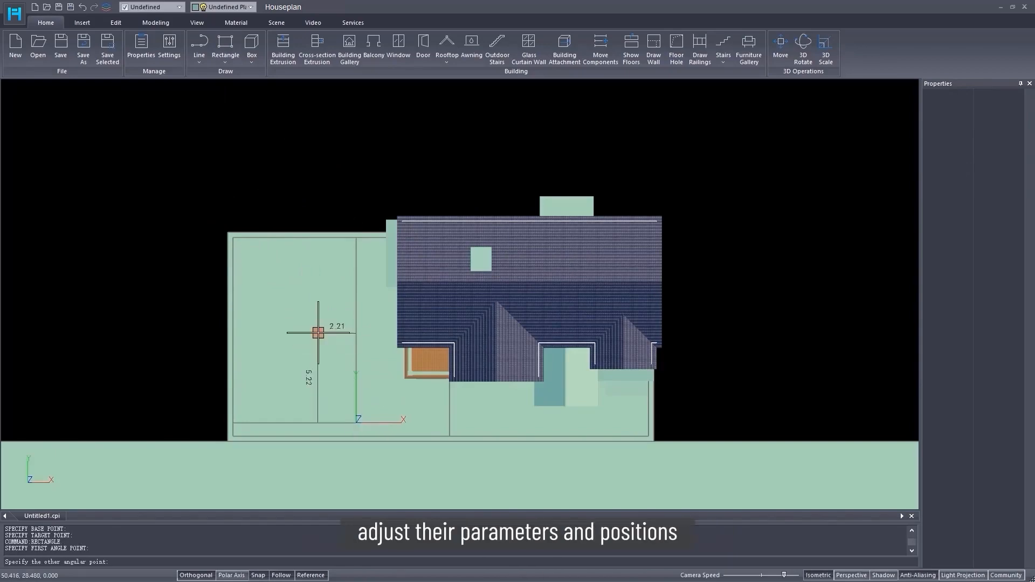
{"action": "left_click", "coordinate": [265, 285]}
{"action": "left_click", "coordinate": [315, 360]}
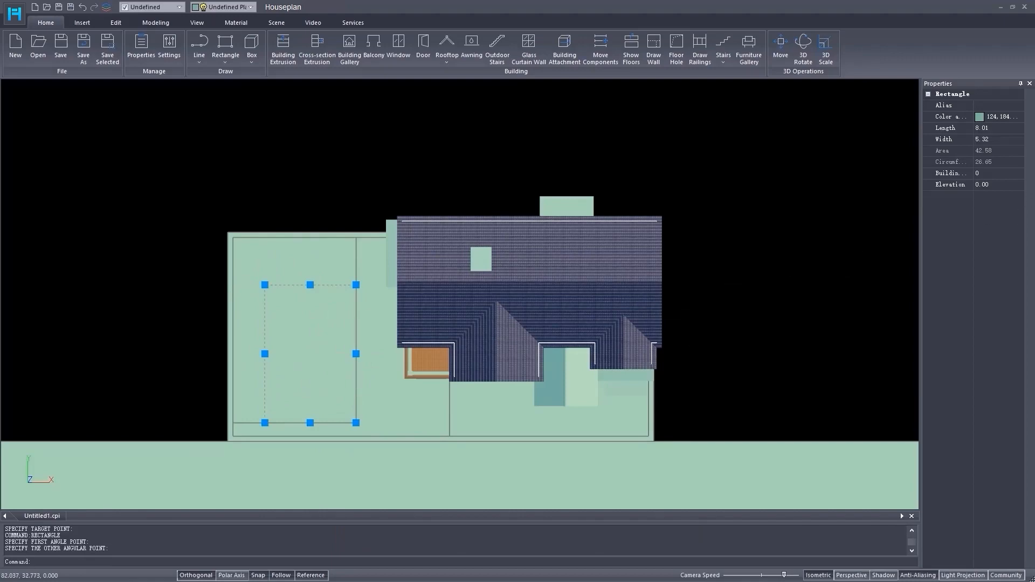
{"action": "left_click", "coordinate": [991, 129]}
{"action": "type", "text": "9"}
{"action": "key", "text": "Return"}
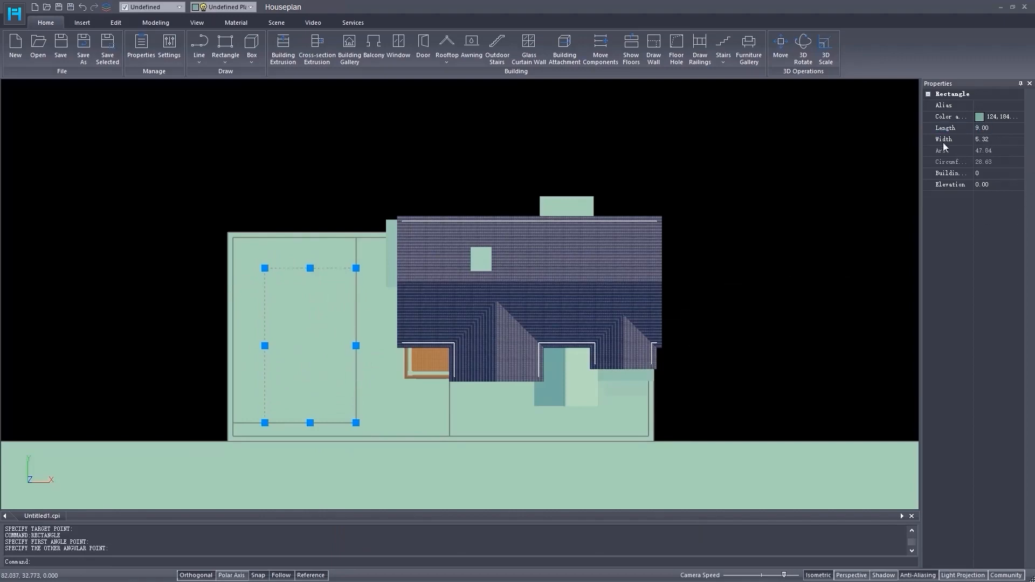
{"action": "type", "text": "6"}
{"action": "key", "text": "Return"}
Move the 9 by 6 rectangle so its lower-right corner meets the lower-right corner of the surrounding rectangle
{"action": "type", "text": "m"}
{"action": "key", "text": "Return"}
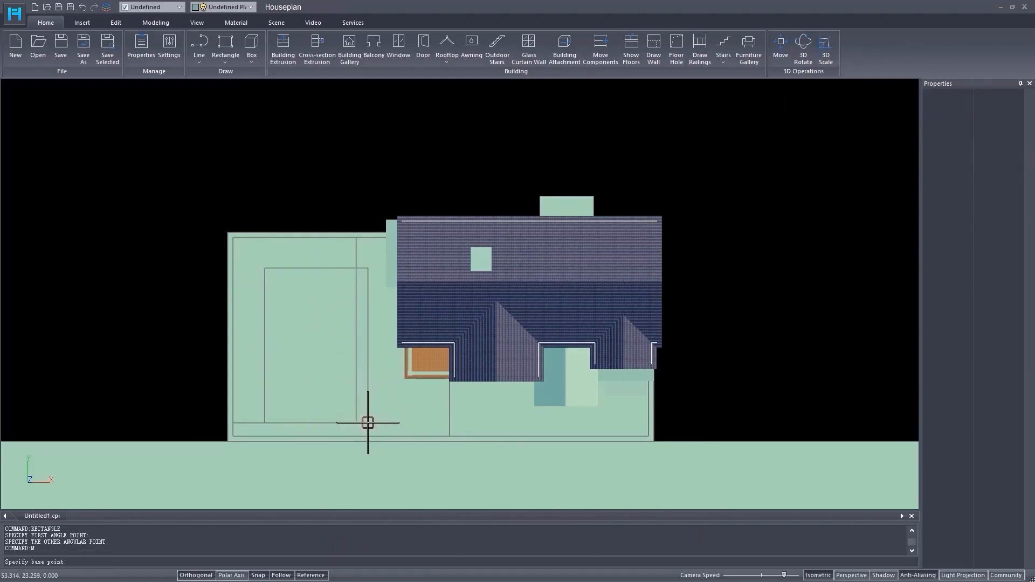
{"action": "left_click", "coordinate": [367, 422]}
{"action": "left_click", "coordinate": [356, 423]}
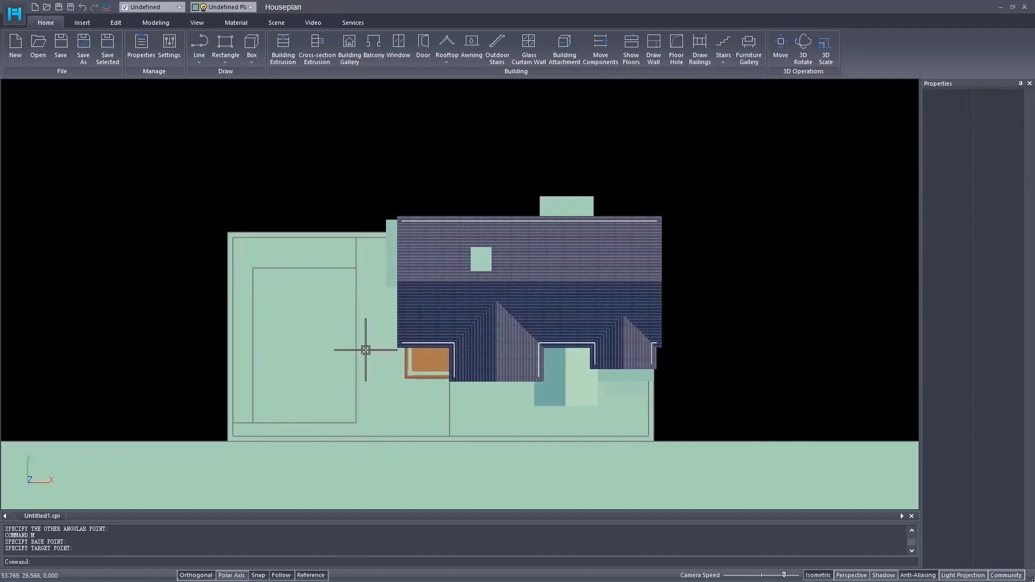
Draw a small rectangle from the shared lower-right corner toward the house, and set its length and width to 2.50
{"action": "left_click", "coordinate": [225, 43]}
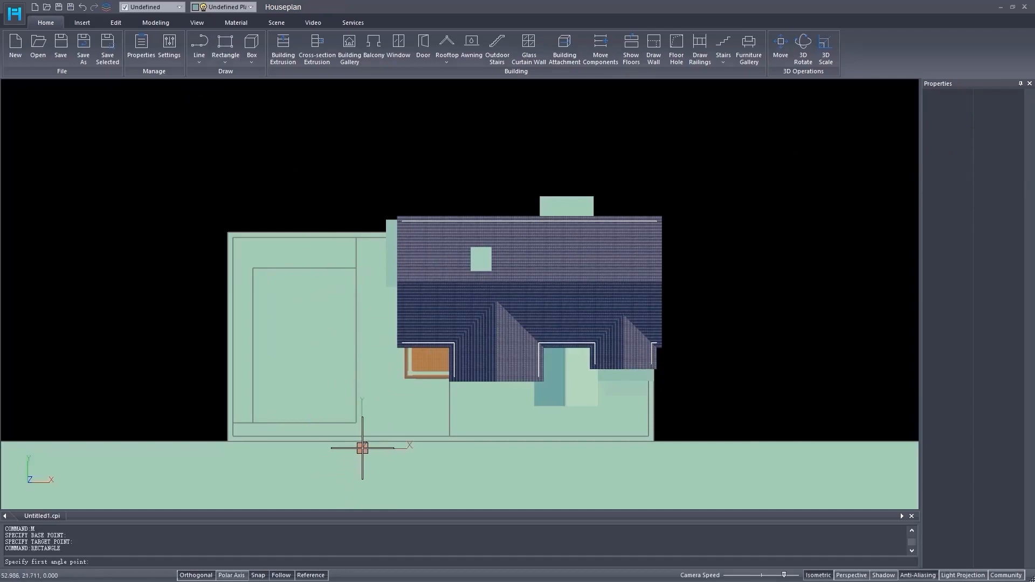
{"action": "left_click", "coordinate": [356, 422]}
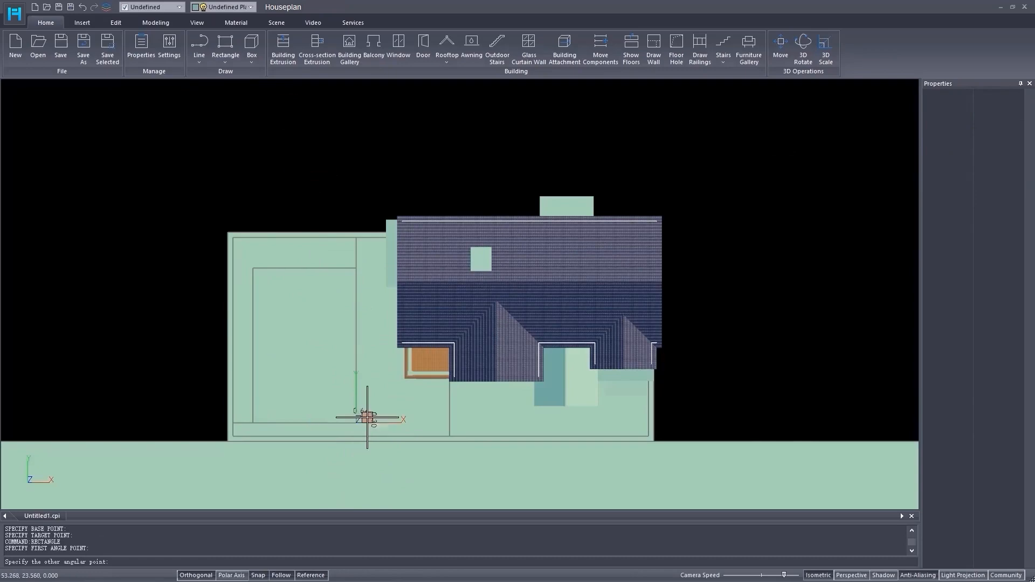
{"action": "left_click", "coordinate": [404, 378]}
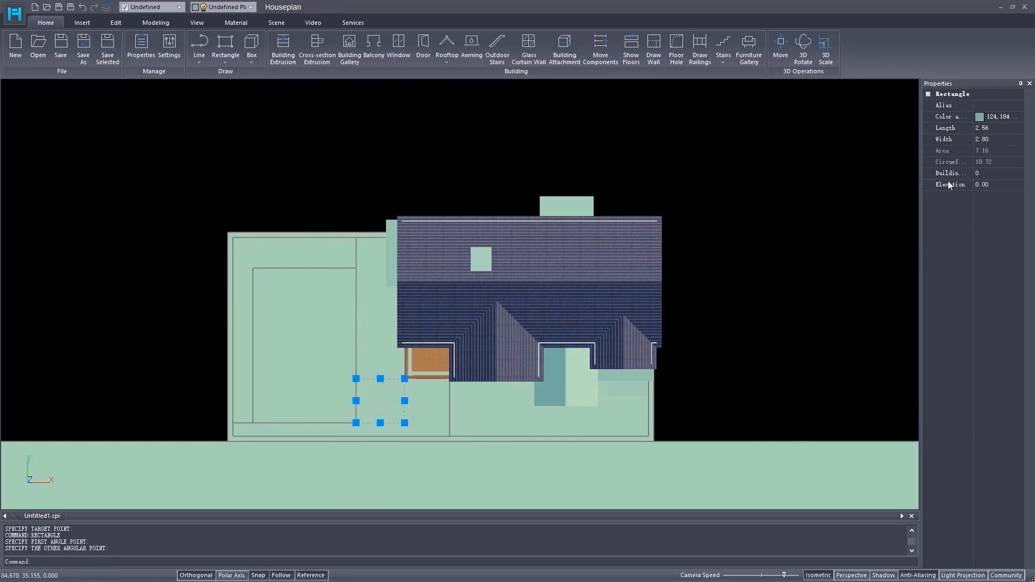
{"action": "left_click", "coordinate": [998, 128]}
{"action": "type", "text": "0"}
{"action": "left_click", "coordinate": [990, 138]}
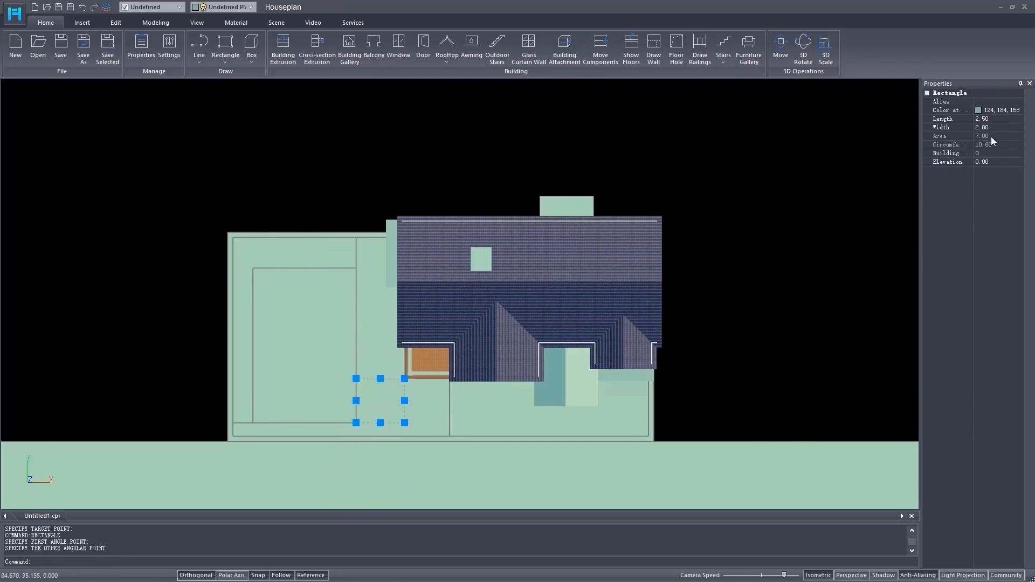
{"action": "left_click_drag", "start_coordinate": [990, 140], "coordinate": [984, 141]}
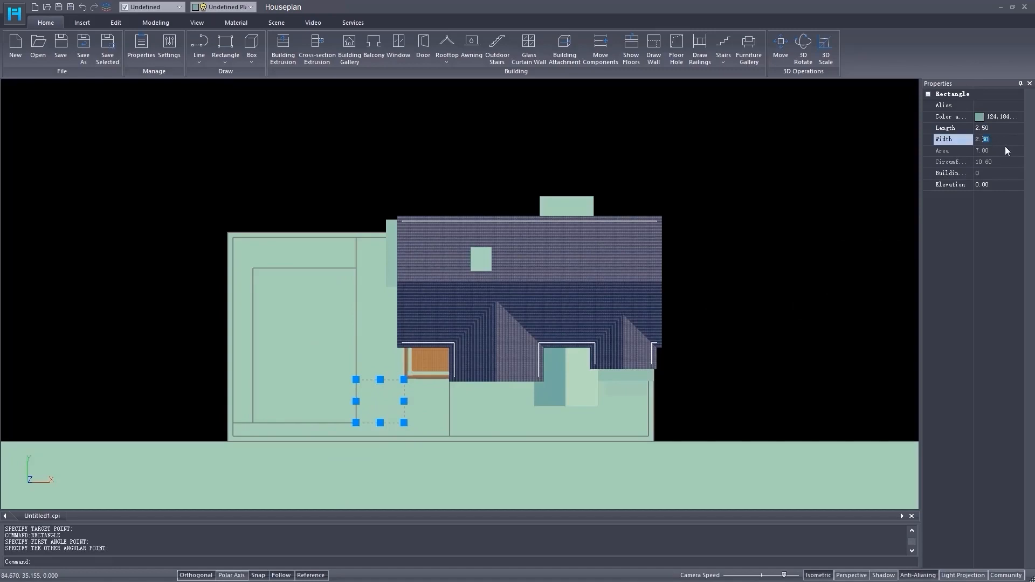
{"action": "left_click", "coordinate": [774, 244]}
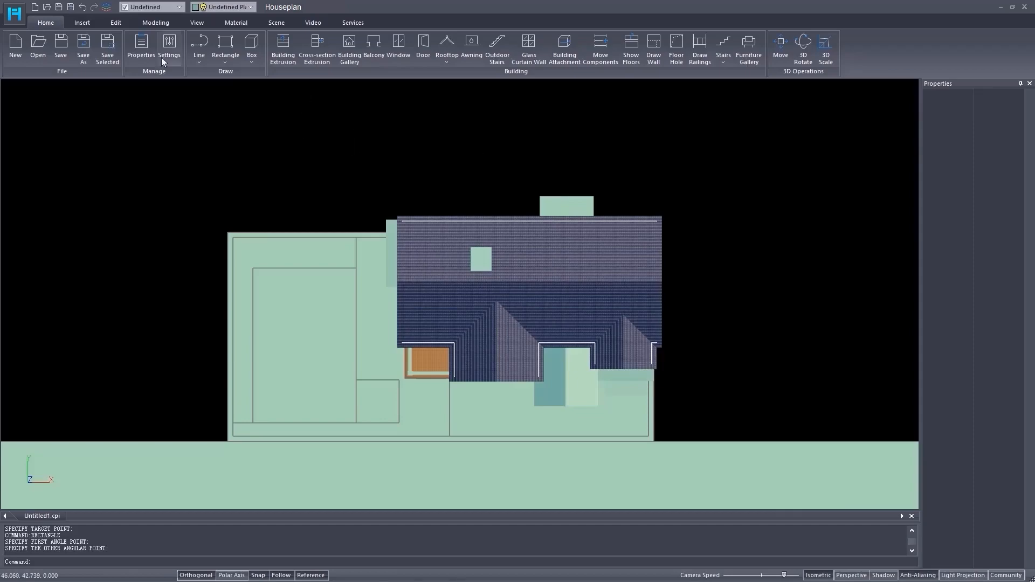
Subtract the 10.78 by 7.16 rectangle and the small square from the inner plot plane's left part
{"action": "left_click", "coordinate": [156, 20]}
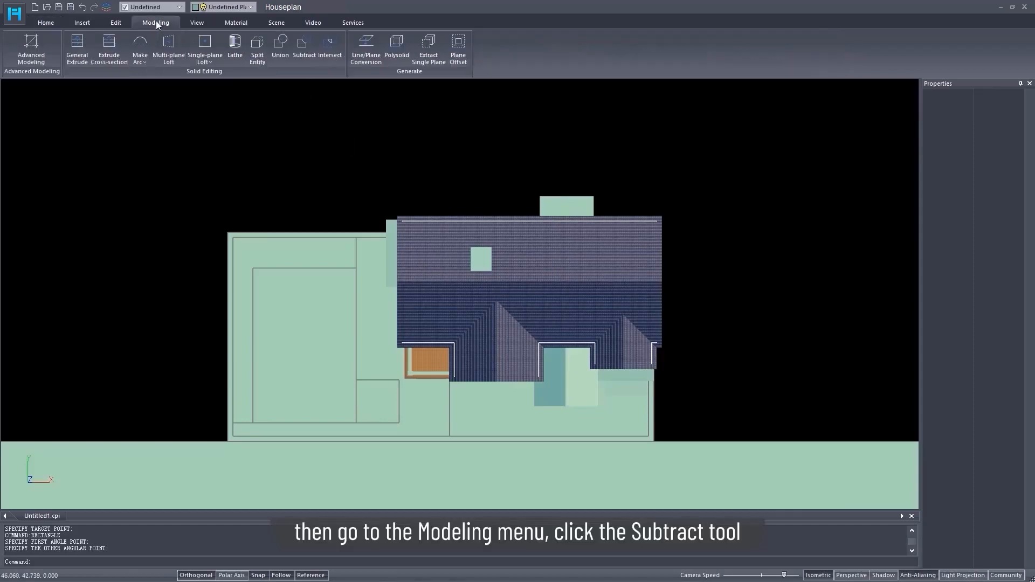
{"action": "left_click", "coordinate": [302, 39]}
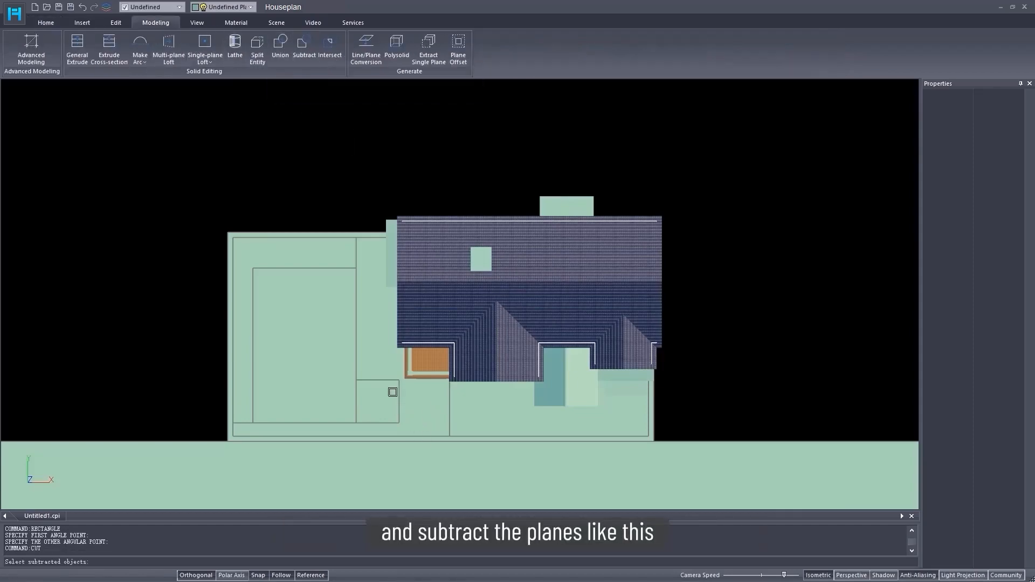
{"action": "left_click", "coordinate": [416, 406]}
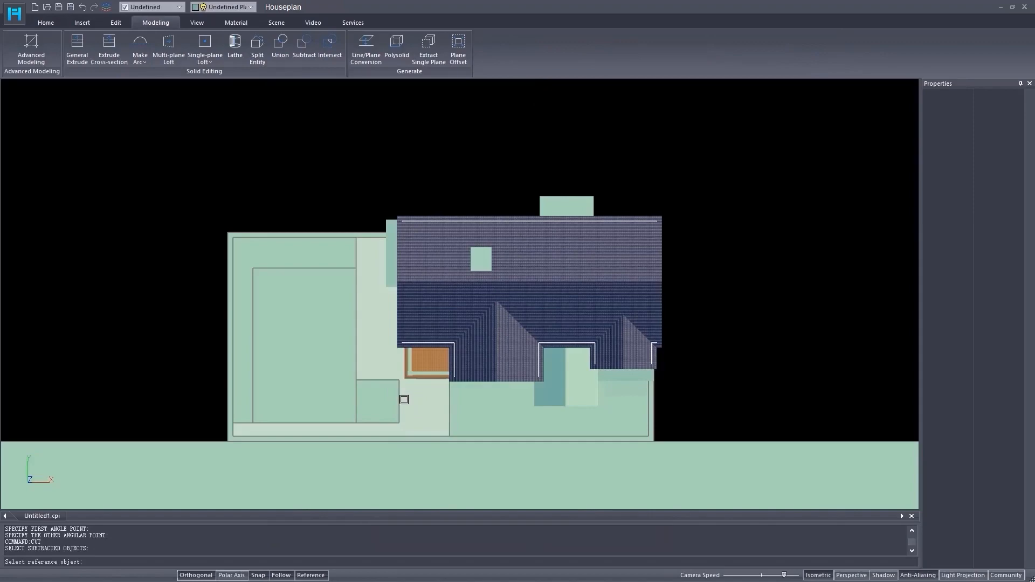
{"action": "left_click", "coordinate": [283, 251]}
{"action": "key", "text": "Return"}
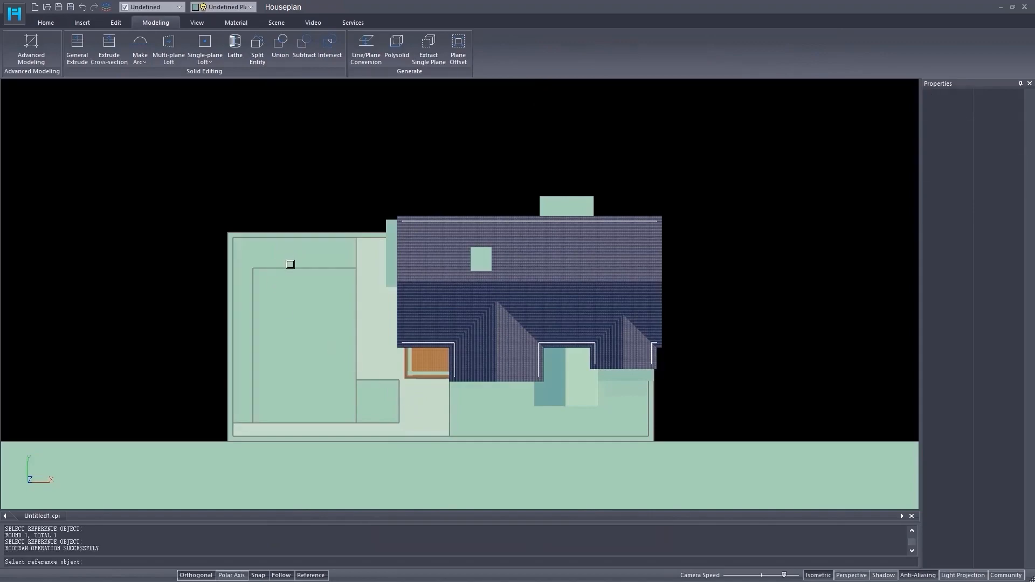
{"action": "left_click", "coordinate": [384, 378]}
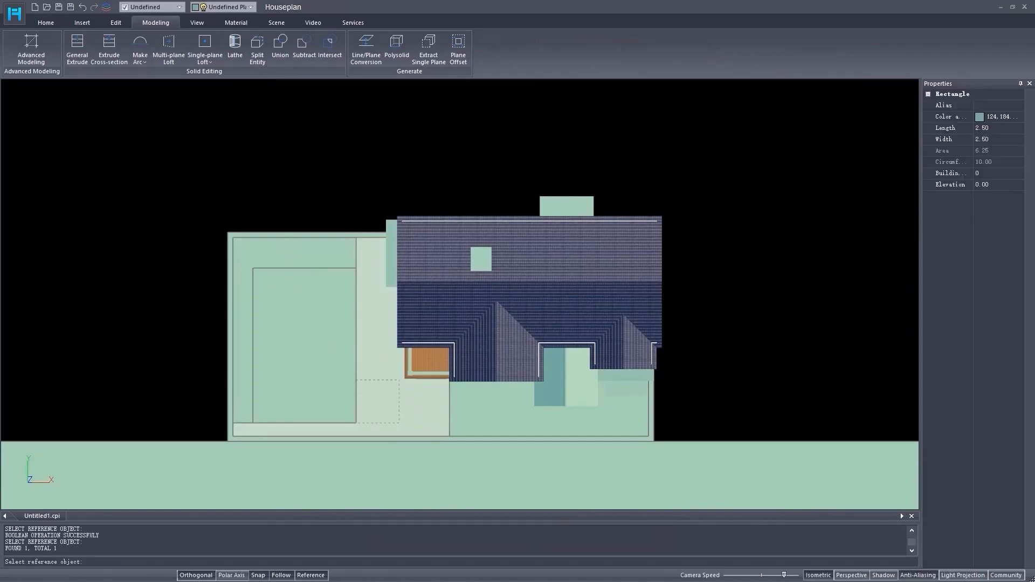
{"action": "key", "text": "Return"}
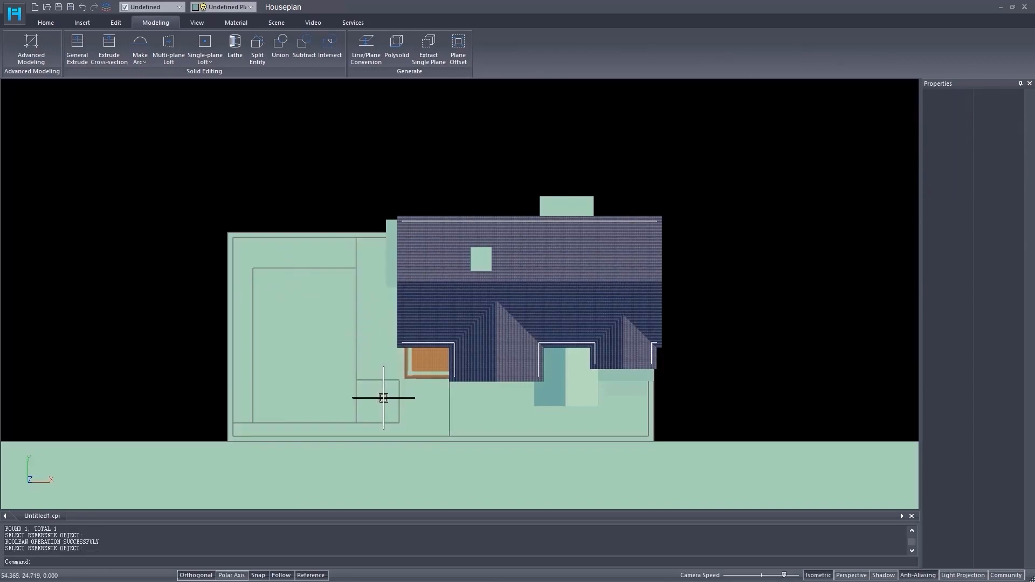
Subtract the 9 by 6 rectangle from the 10.78 by 7.16 rectangle around it
{"action": "left_click", "coordinate": [302, 47]}
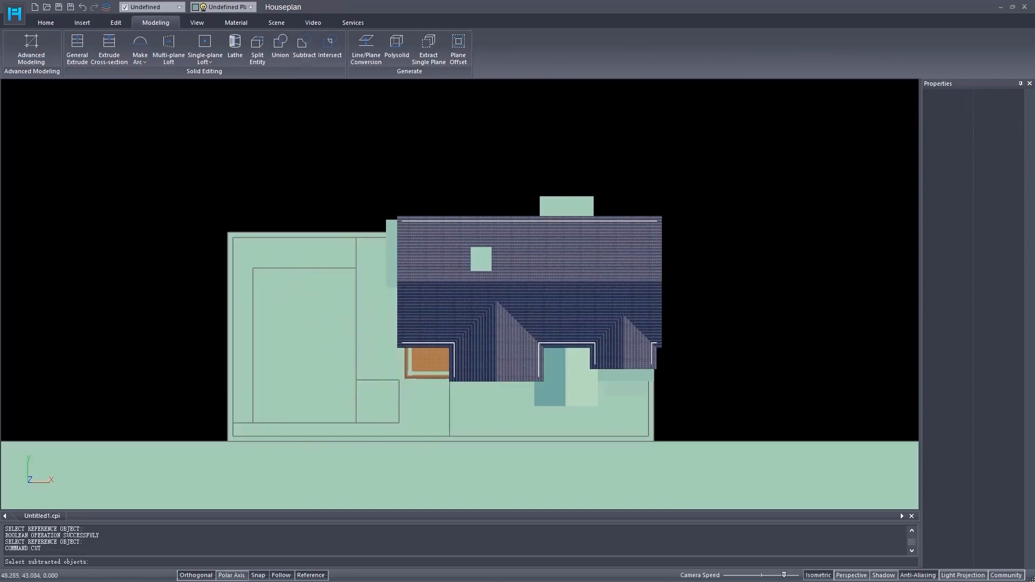
{"action": "left_click", "coordinate": [308, 255]}
{"action": "left_click", "coordinate": [310, 283]}
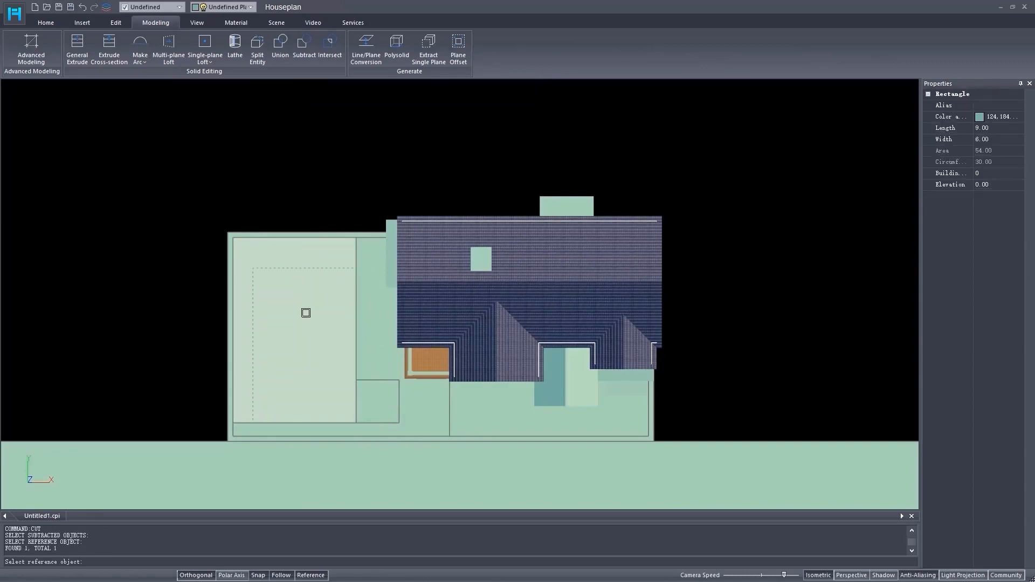
{"action": "key", "text": "Return"}
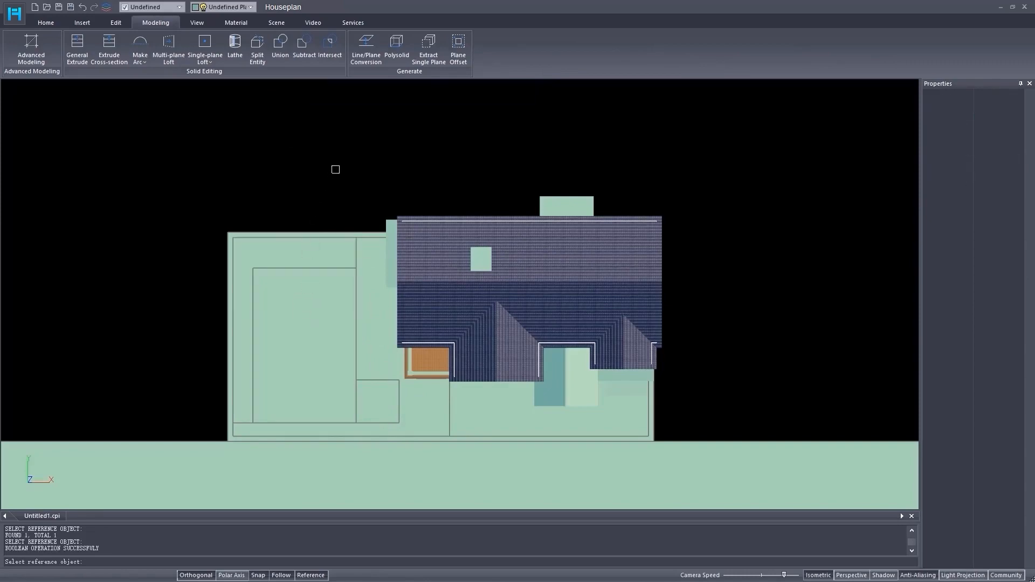
{"action": "key", "text": "Return"}
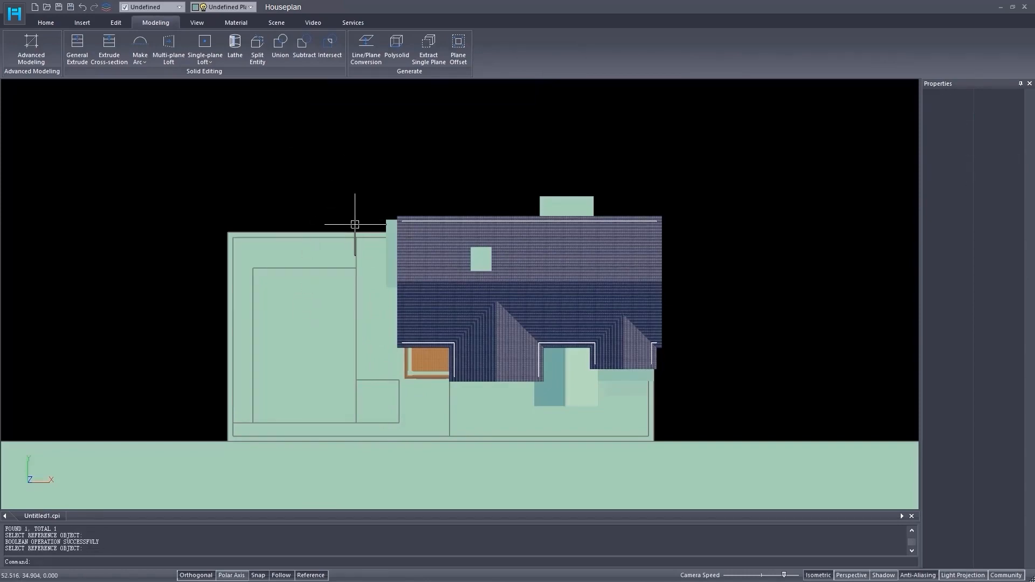
Create a still water pool from the existing 9 by 6 rectangle beside the house, using the option to define it from an object
{"action": "middle_click_drag", "start_coordinate": [309, 342], "coordinate": [421, 289], "text": "shift"}
{"action": "scroll", "coordinate": [426, 334], "scroll_direction": "up", "scroll_amount": 8}
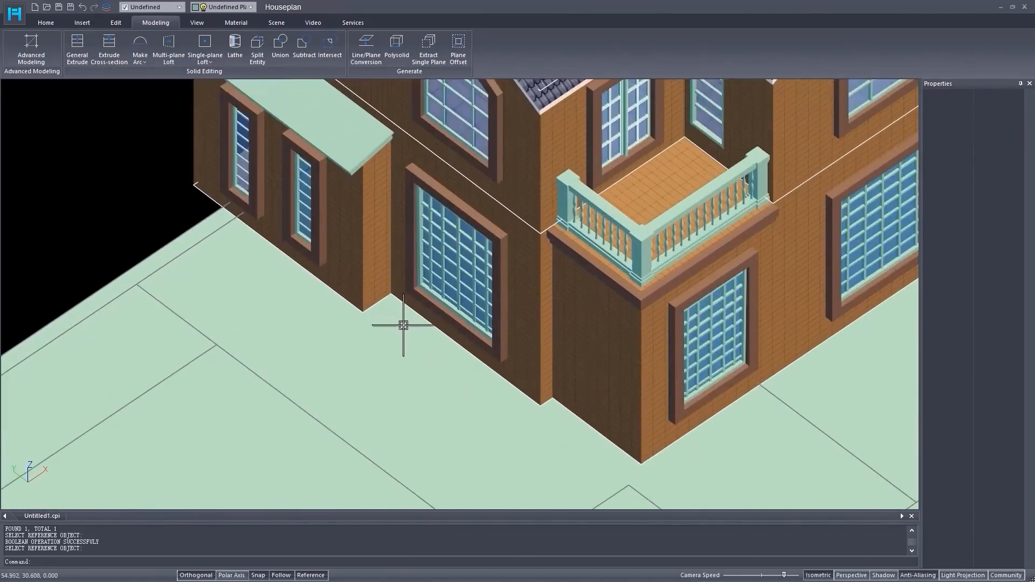
{"action": "middle_click_drag", "start_coordinate": [335, 404], "coordinate": [459, 268]}
{"action": "scroll", "coordinate": [459, 268], "scroll_direction": "down", "scroll_amount": 2}
{"action": "middle_click_drag", "start_coordinate": [393, 419], "coordinate": [383, 318]}
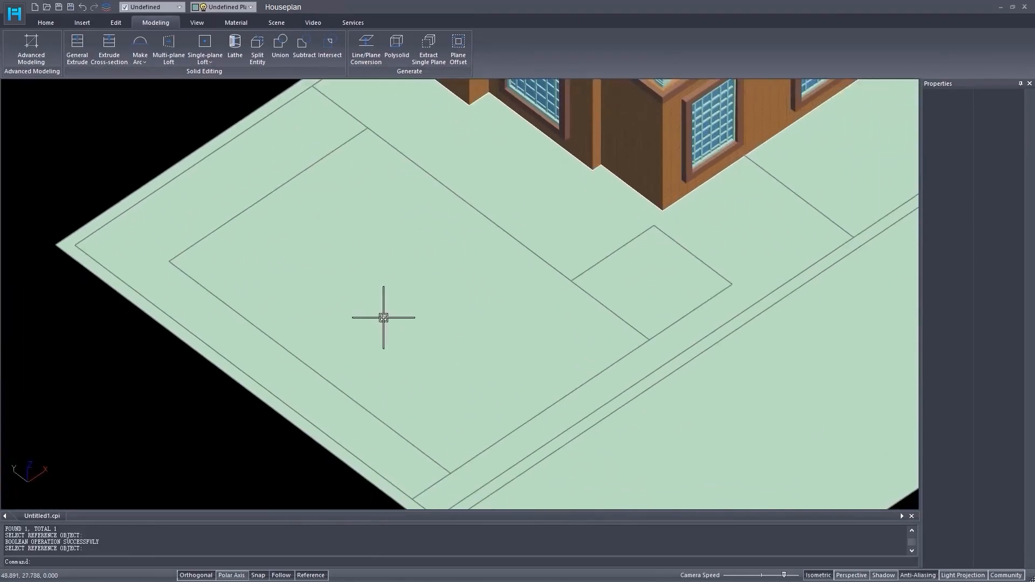
{"action": "left_click", "coordinate": [274, 24]}
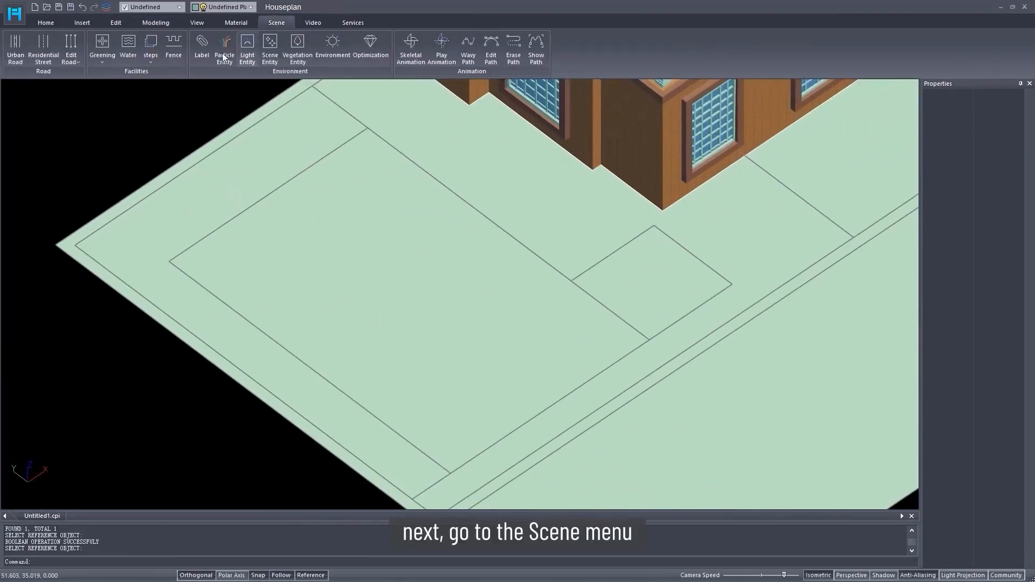
{"action": "left_click", "coordinate": [127, 47]}
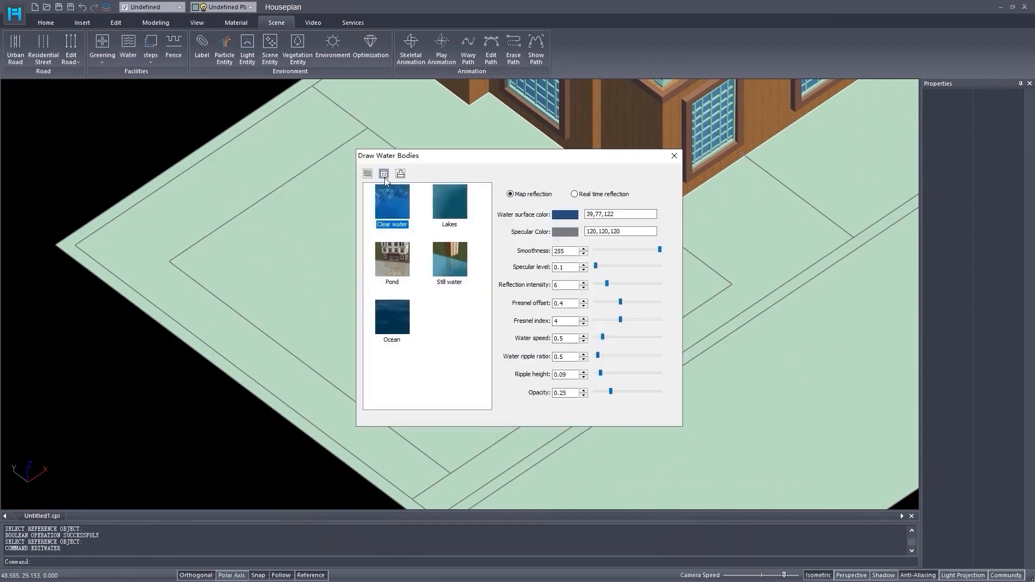
{"action": "left_click", "coordinate": [451, 260]}
{"action": "left_click", "coordinate": [383, 174]}
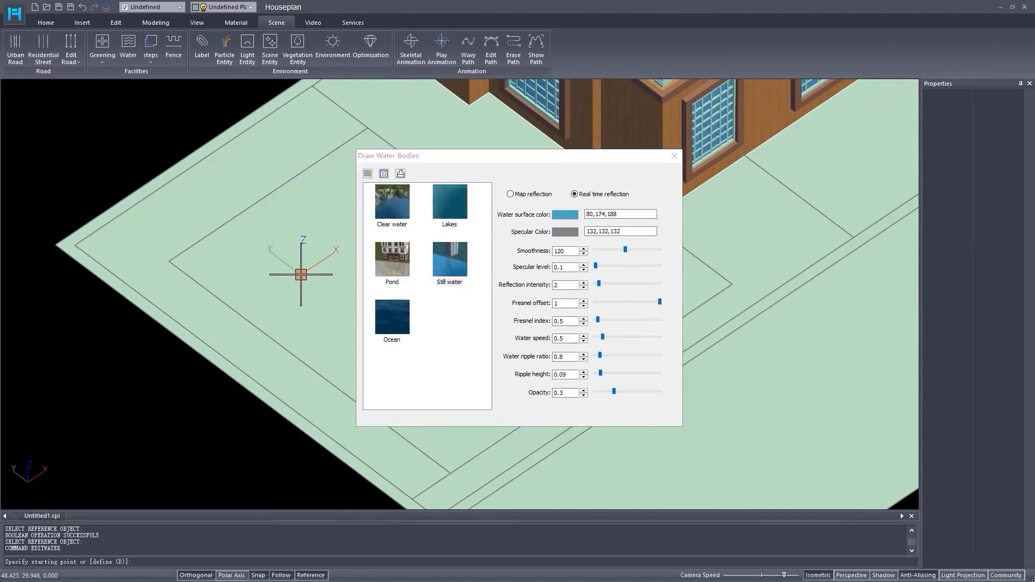
{"action": "type", "text": "d"}
{"action": "key", "text": "Return"}
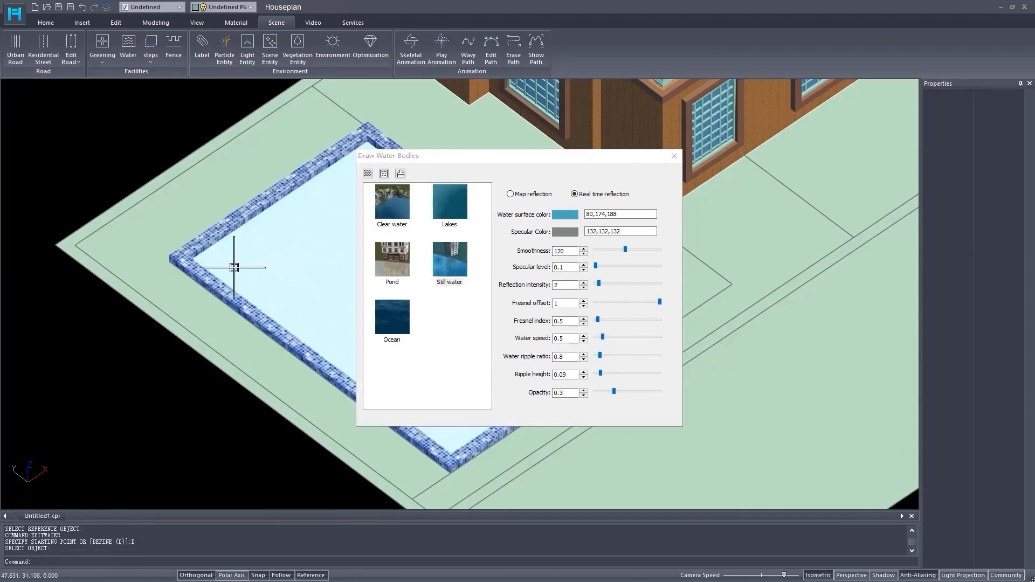
Set the pool's above-ground height to 0 and close the water body settings
{"action": "left_click", "coordinate": [220, 279]}
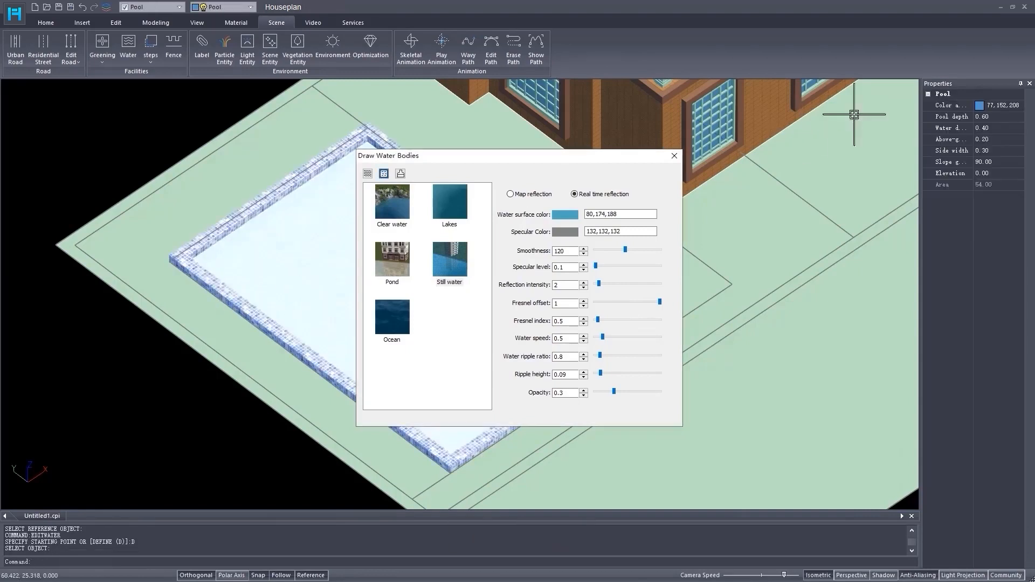
{"action": "left_click", "coordinate": [992, 117]}
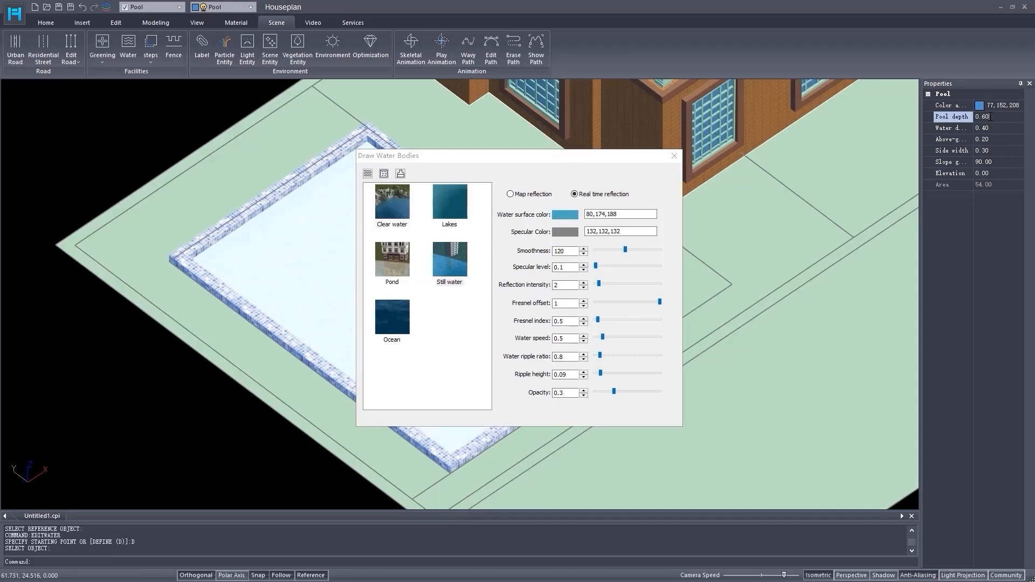
{"action": "left_click", "coordinate": [991, 128]}
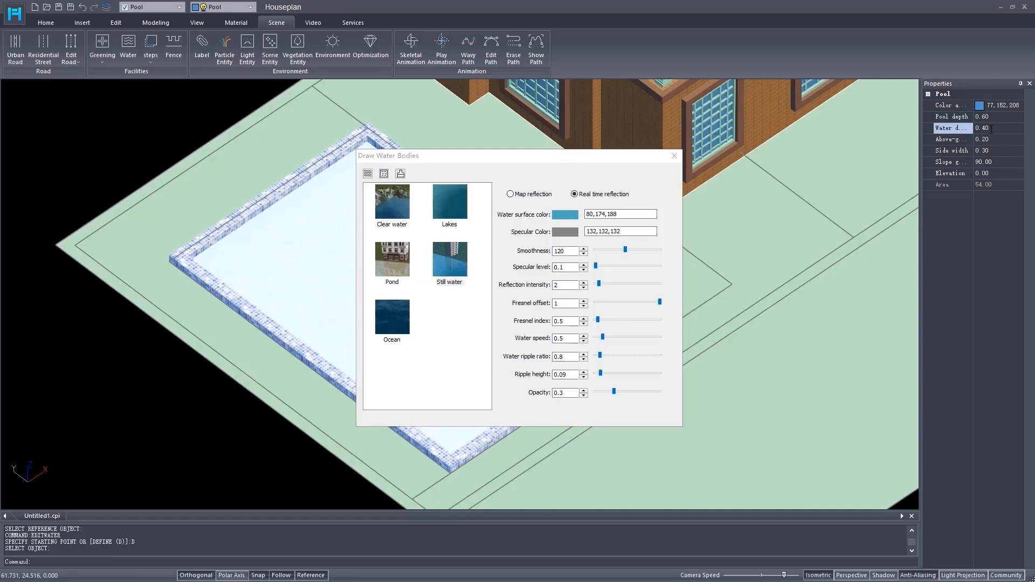
{"action": "left_click", "coordinate": [994, 139]}
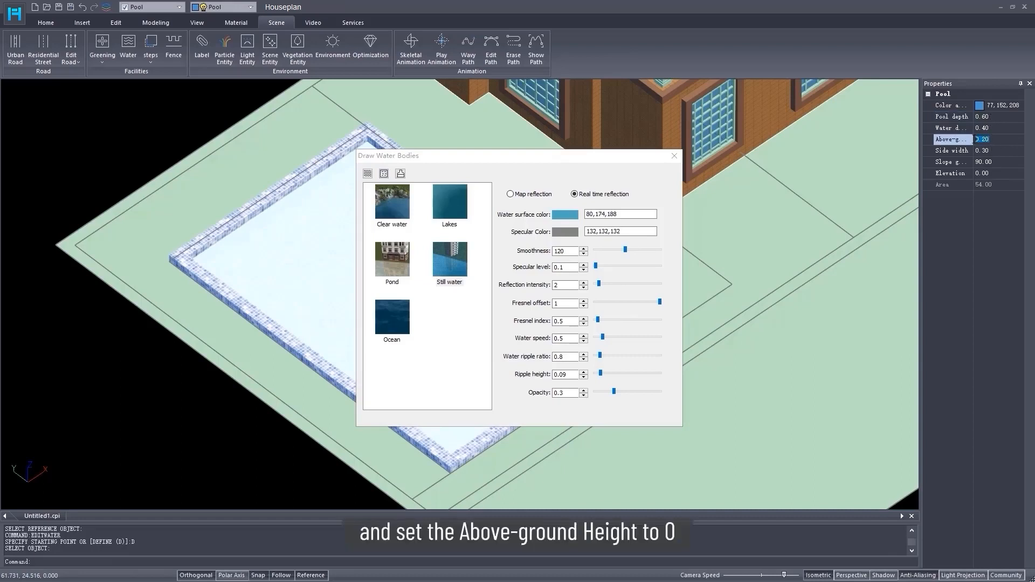
{"action": "type", "text": "0"}
{"action": "key", "text": "Return"}
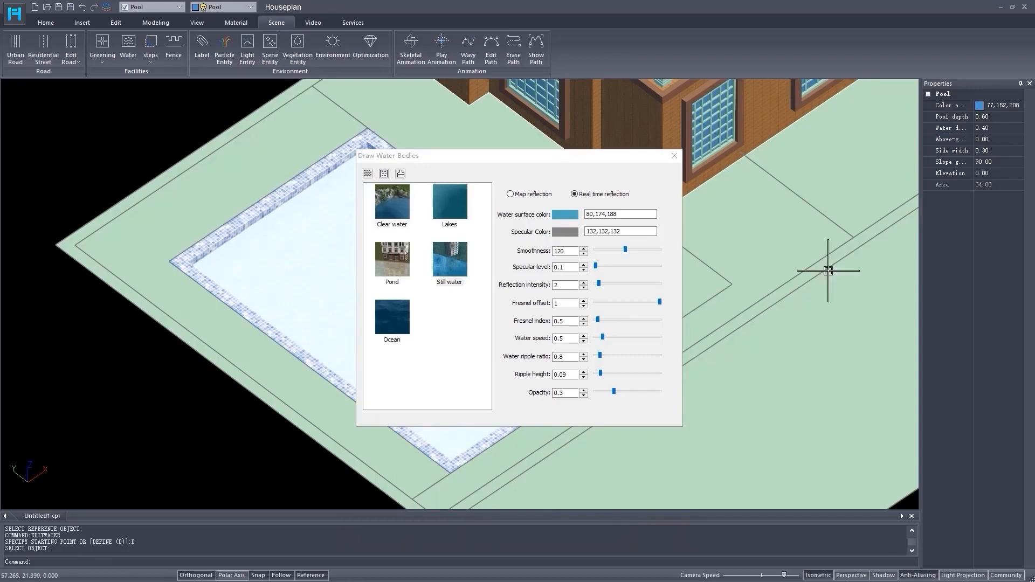
{"action": "left_click", "coordinate": [675, 159]}
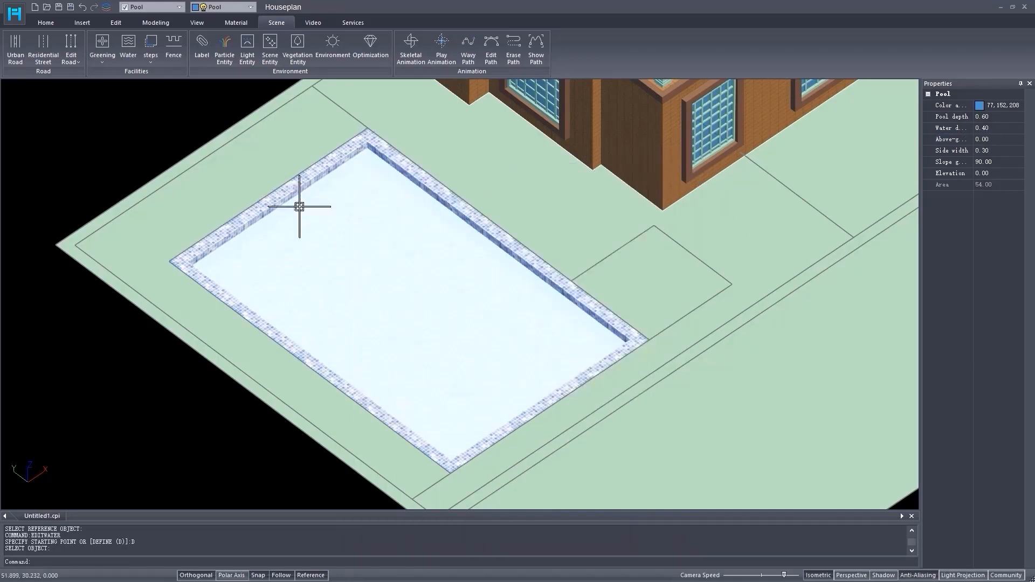
Draw a rectangle about 0.93 by 0.59 in the wall recess under the large ground-floor window, starting from the outer wall corner
{"action": "middle_click_drag", "start_coordinate": [105, 188], "coordinate": [42, 315]}
{"action": "scroll", "coordinate": [302, 231], "scroll_direction": "up", "scroll_amount": 3}
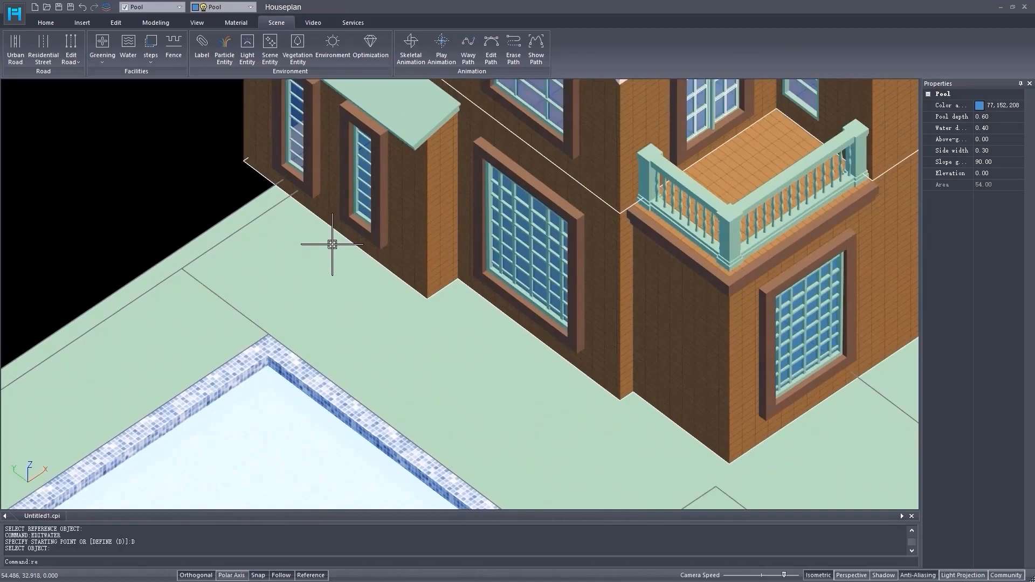
{"action": "key", "text": "BackSpace"}
{"action": "key", "text": "BackSpace"}
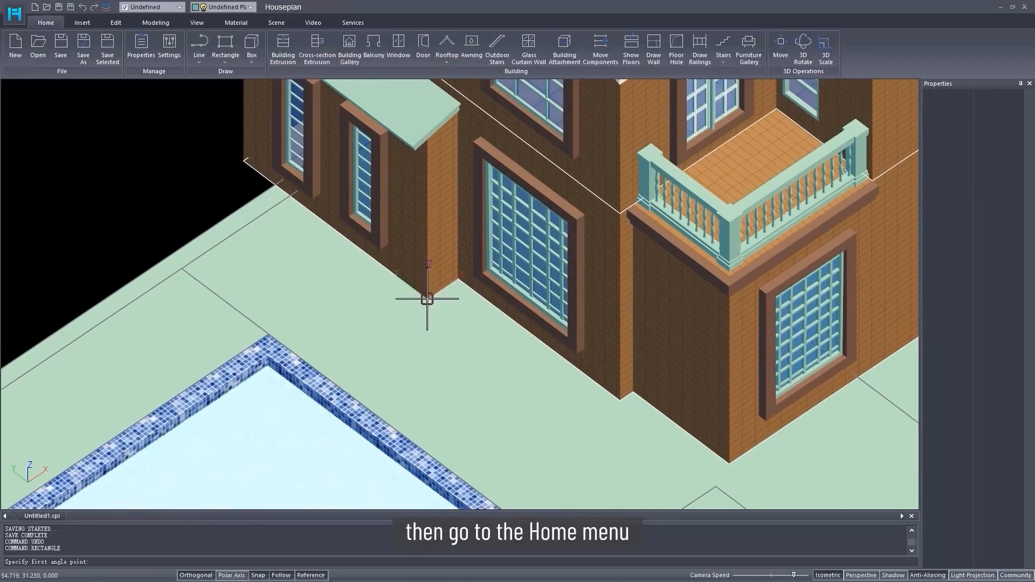
{"action": "left_click", "coordinate": [427, 297]}
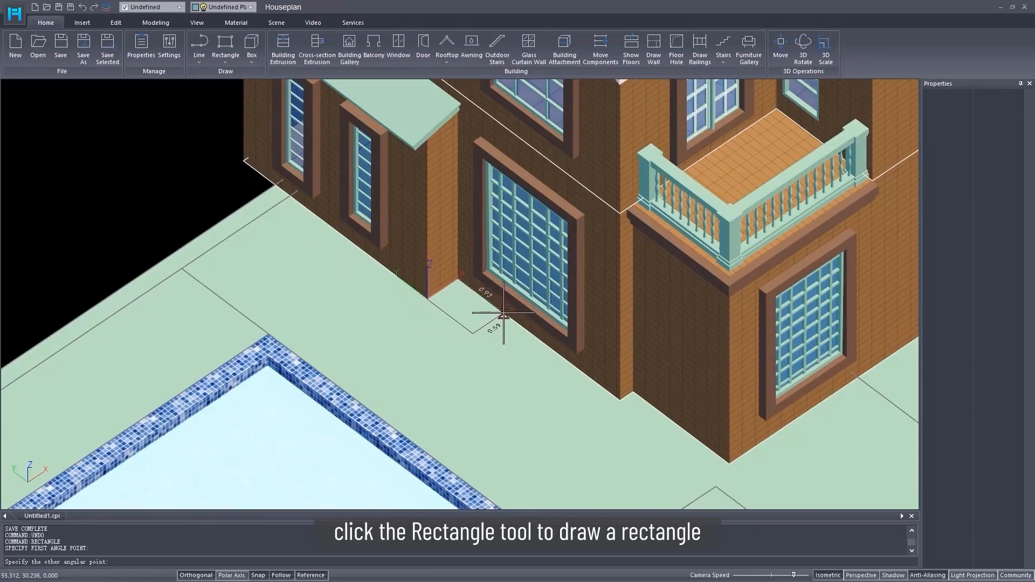
{"action": "left_click", "coordinate": [503, 313]}
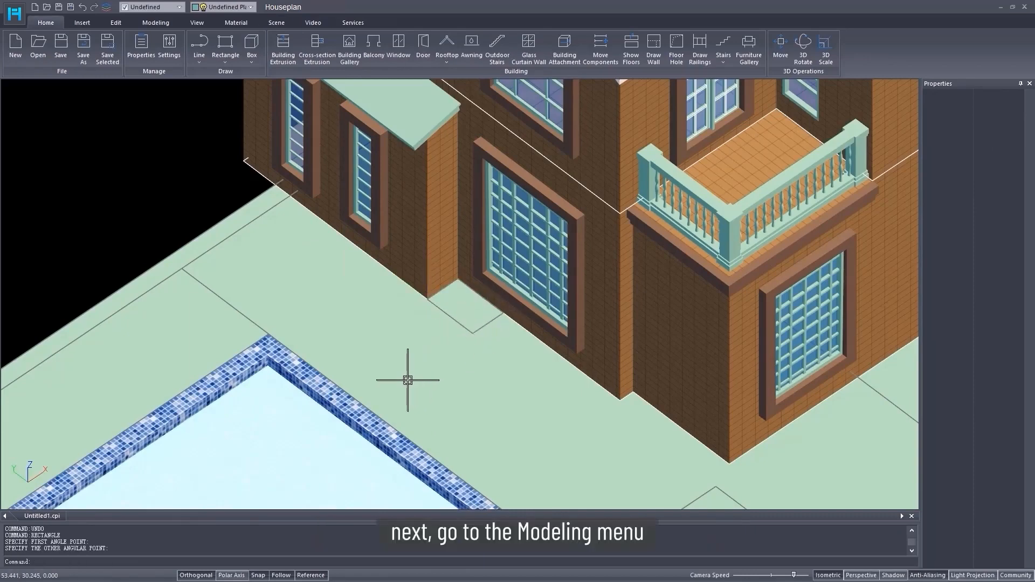
Subtract the small rectangle by the house wall from the surrounding ground plane and delete the leftover rectangle
{"action": "left_click", "coordinate": [156, 22]}
{"action": "left_click", "coordinate": [305, 46]}
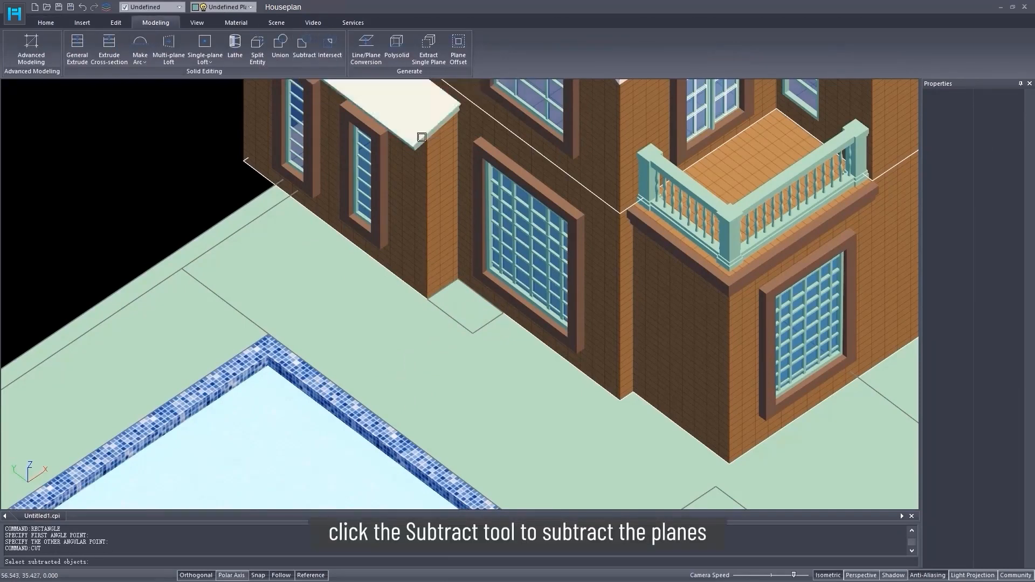
{"action": "left_click", "coordinate": [442, 338]}
{"action": "left_click", "coordinate": [465, 309]}
{"action": "key", "text": "Return"}
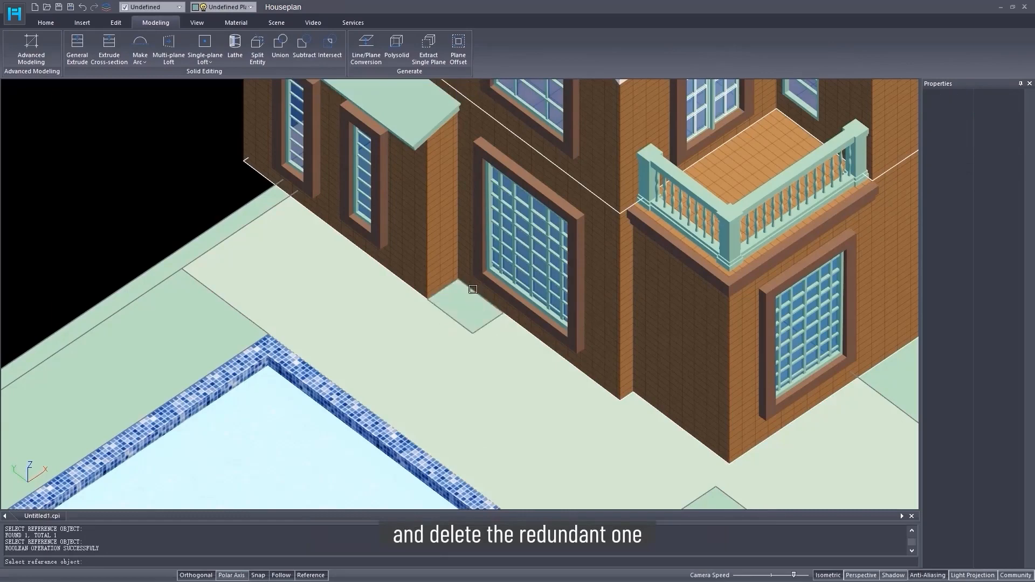
{"action": "left_click", "coordinate": [462, 307]}
{"action": "key", "text": "Delete"}
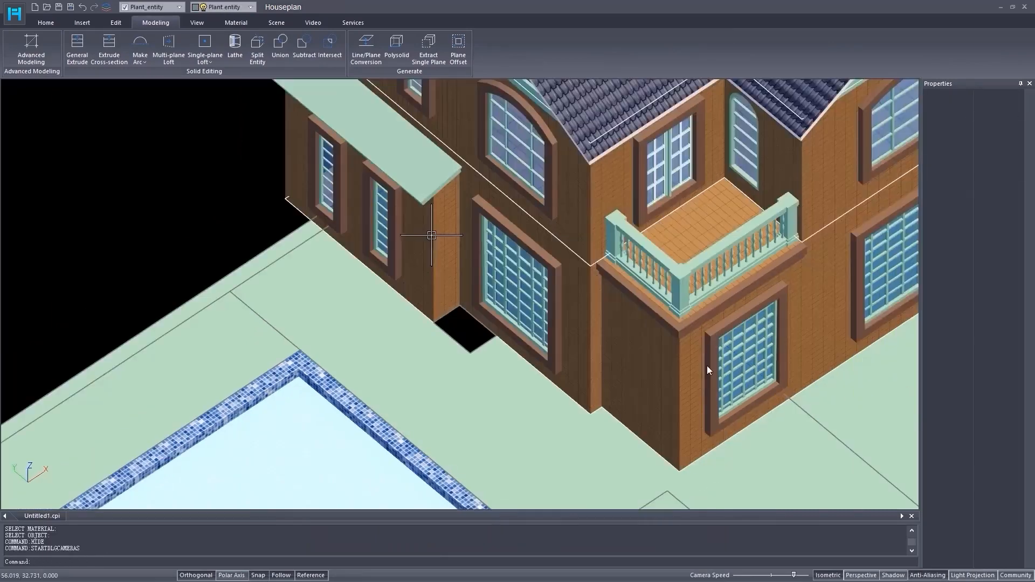
Offset the small square plane beside the pool inward to leave a narrow border
{"action": "scroll", "coordinate": [520, 273], "scroll_direction": "down", "scroll_amount": 2}
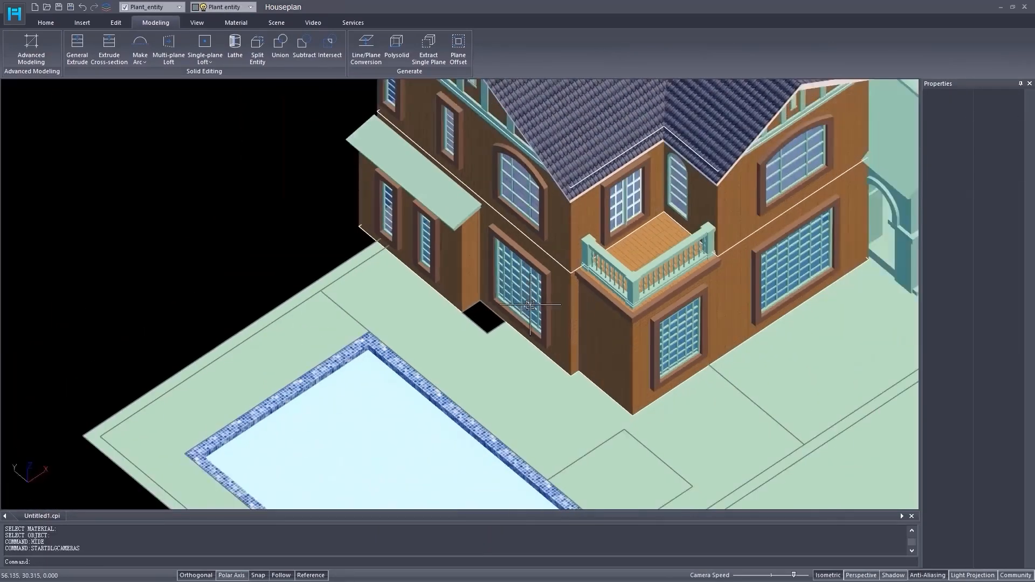
{"action": "middle_click_drag", "start_coordinate": [519, 272], "coordinate": [503, 318]}
{"action": "scroll", "coordinate": [486, 272], "scroll_direction": "up", "scroll_amount": 5}
{"action": "scroll", "coordinate": [486, 272], "scroll_direction": "up", "scroll_amount": 1}
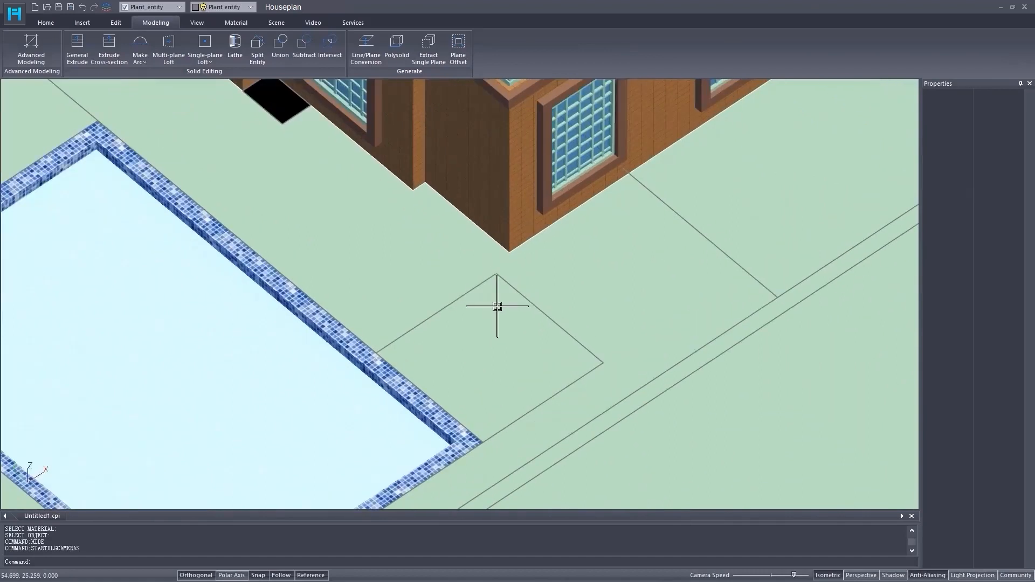
{"action": "left_click", "coordinate": [458, 49]}
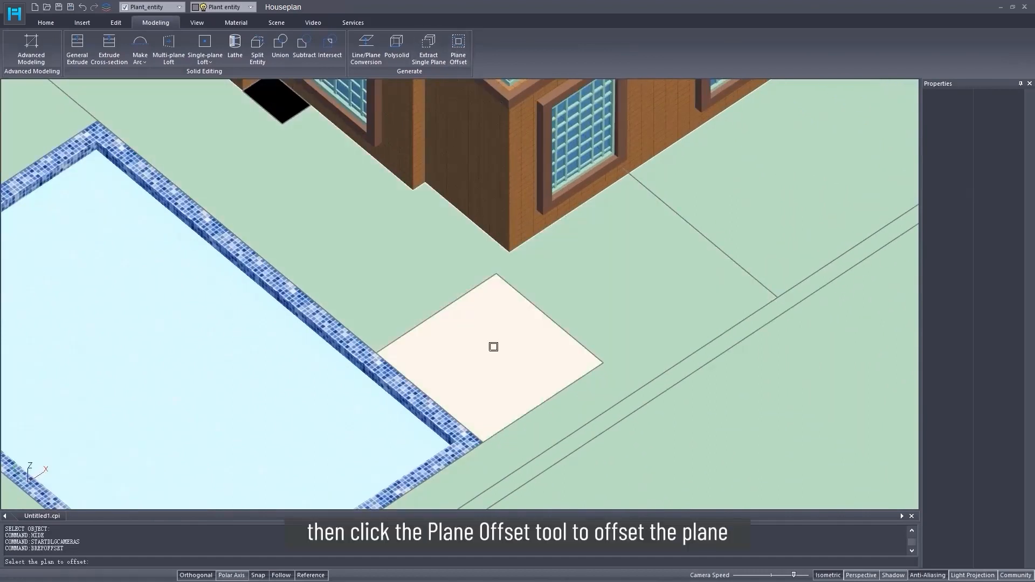
{"action": "left_click", "coordinate": [490, 345]}
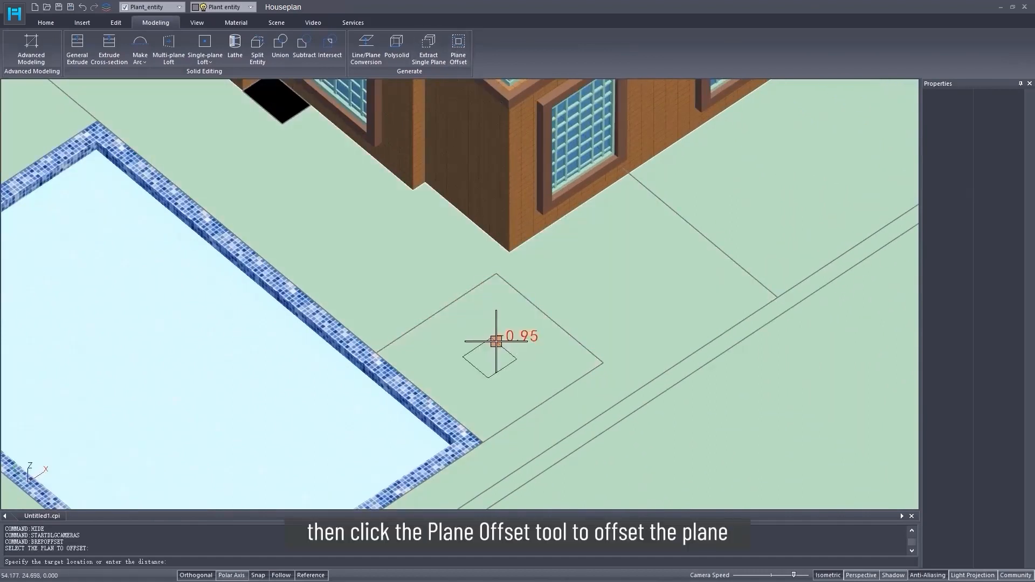
{"action": "left_click", "coordinate": [507, 315]}
{"action": "scroll", "coordinate": [503, 421], "scroll_direction": "up", "scroll_amount": 2}
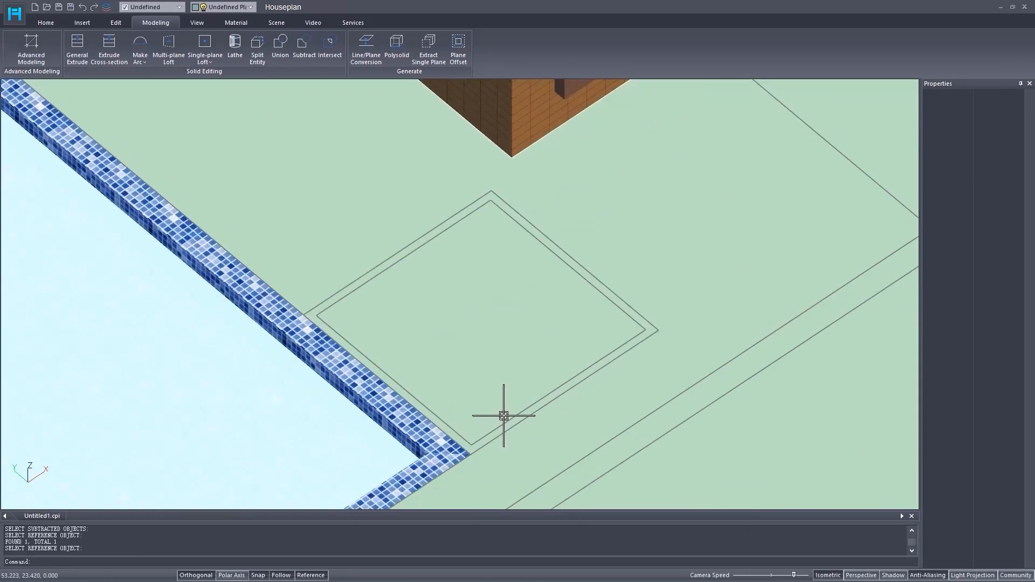
Subtract the inner offset square from the outer square beside the pool to form a separate edge frame
{"action": "scroll", "coordinate": [603, 372], "scroll_direction": "up", "scroll_amount": 3}
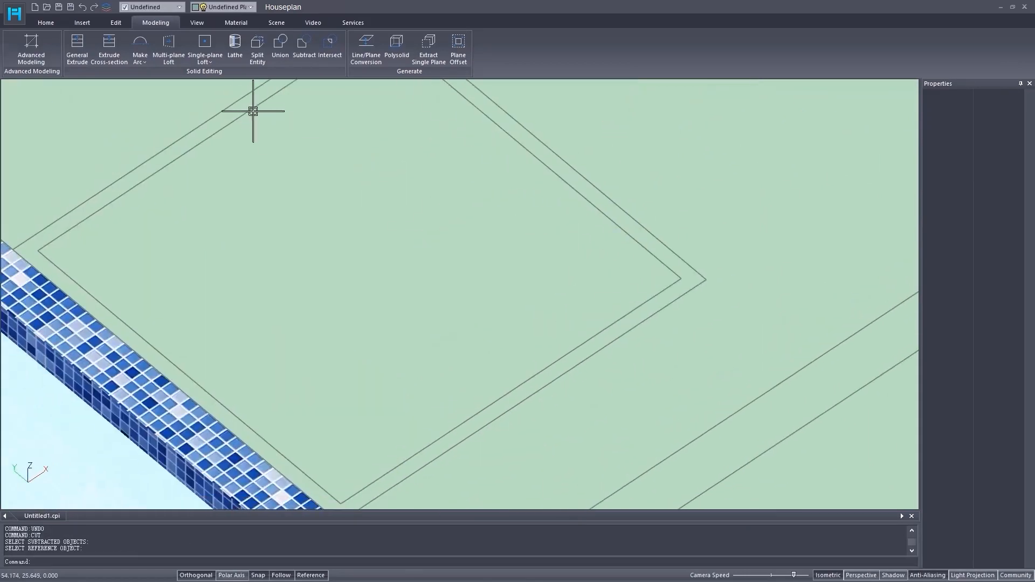
{"action": "left_click", "coordinate": [303, 46]}
{"action": "left_click", "coordinate": [662, 247]}
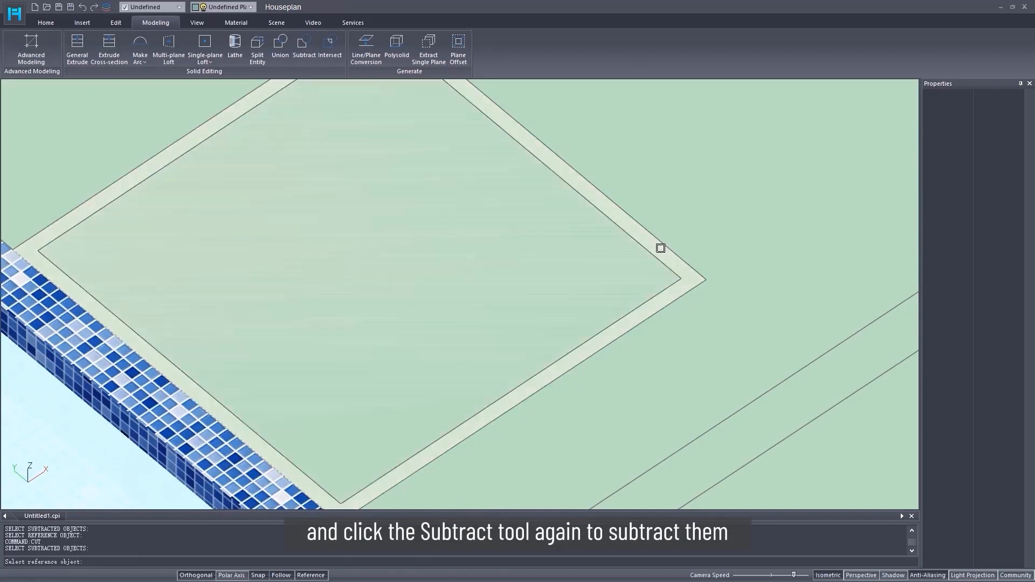
{"action": "right_click", "coordinate": [631, 260]}
{"action": "right_click", "coordinate": [631, 261]}
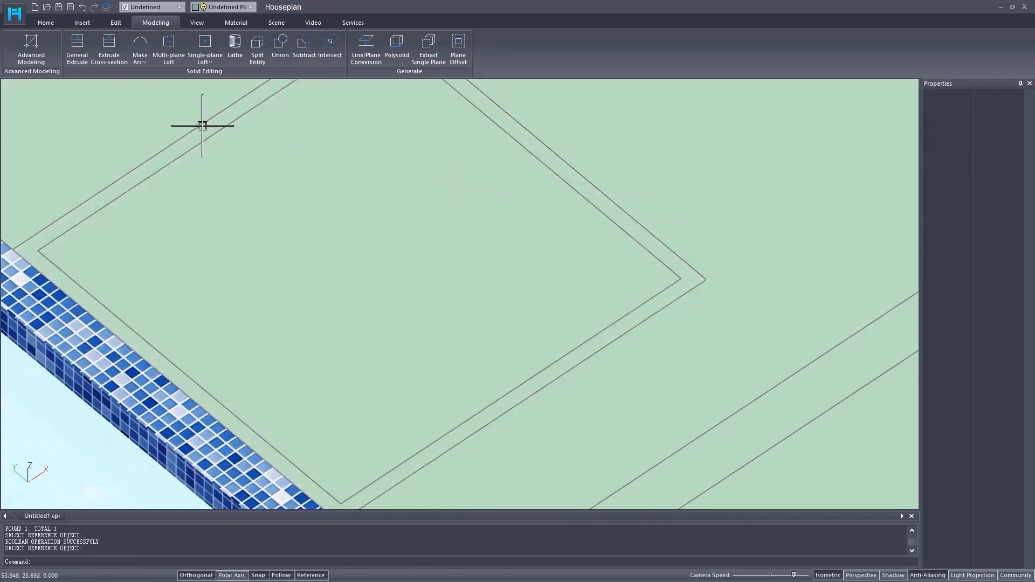
Extrude the square edge frame by 0.03 and extrude the inner square by the same distance
{"action": "left_click", "coordinate": [77, 46]}
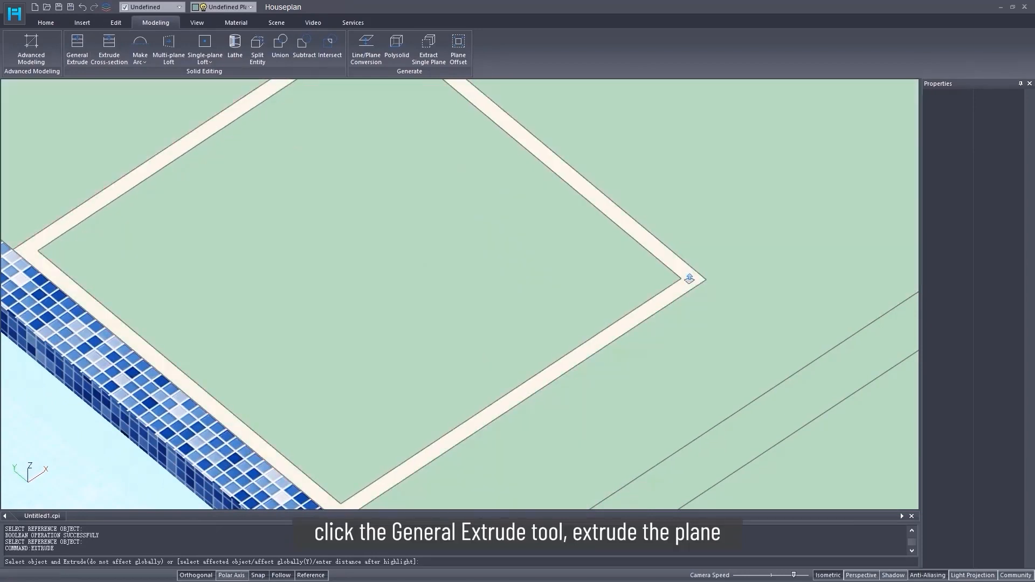
{"action": "type", "text": "0.03"}
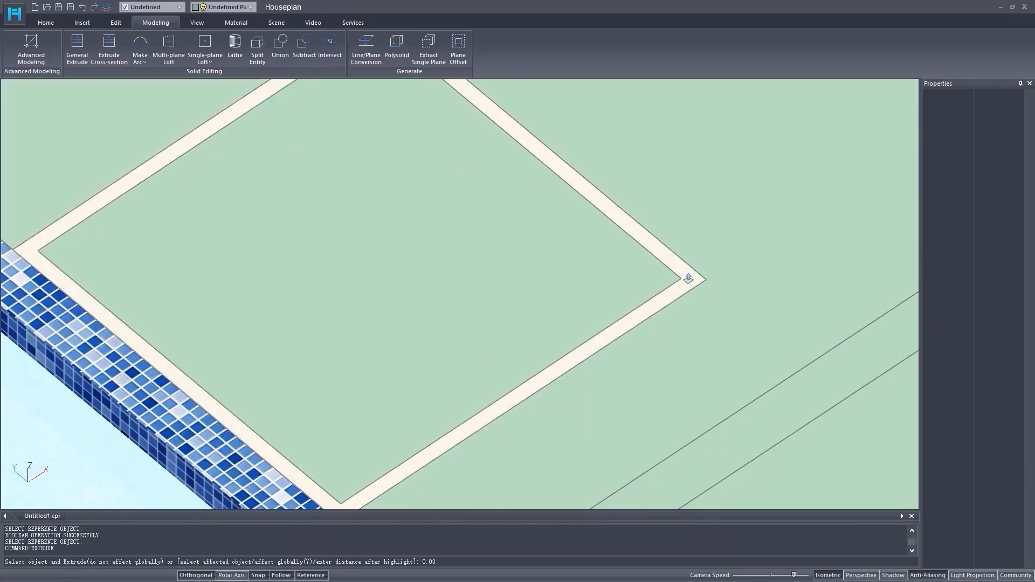
{"action": "key", "text": "Return"}
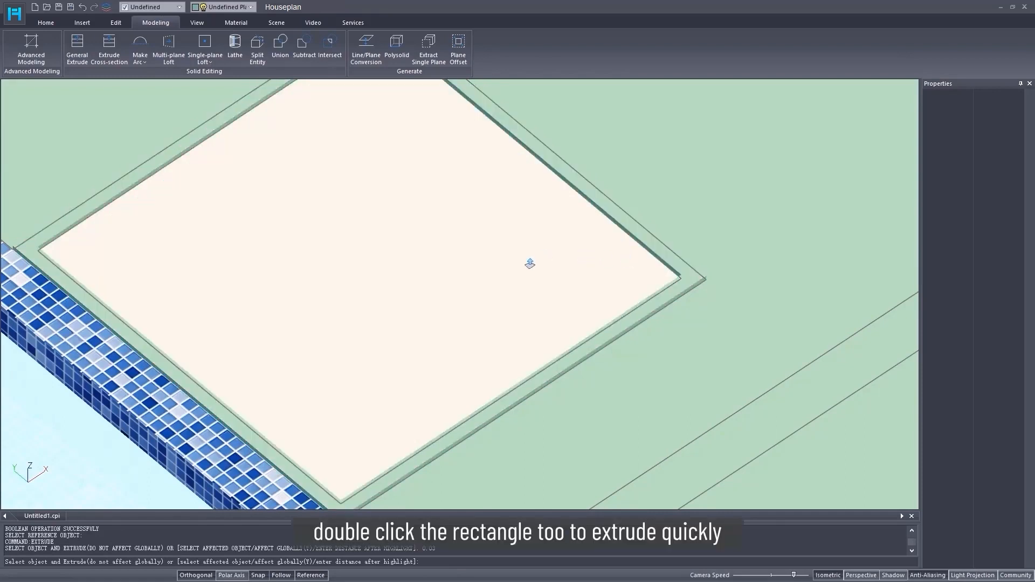
{"action": "double_click", "coordinate": [530, 264]}
{"action": "key", "text": "Escape"}
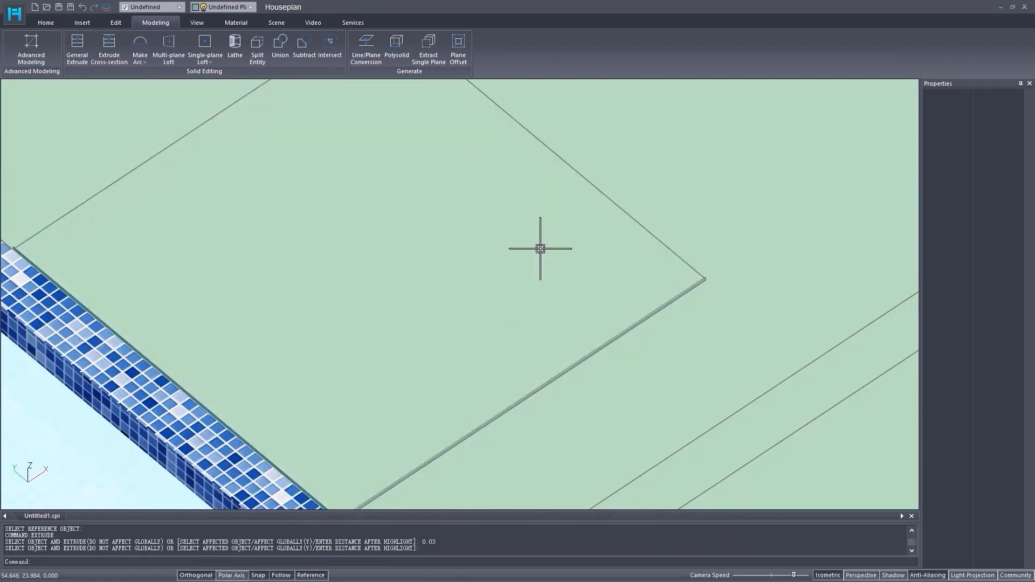
Change the colour of the extruded edge frame to light blue
{"action": "left_click", "coordinate": [669, 263]}
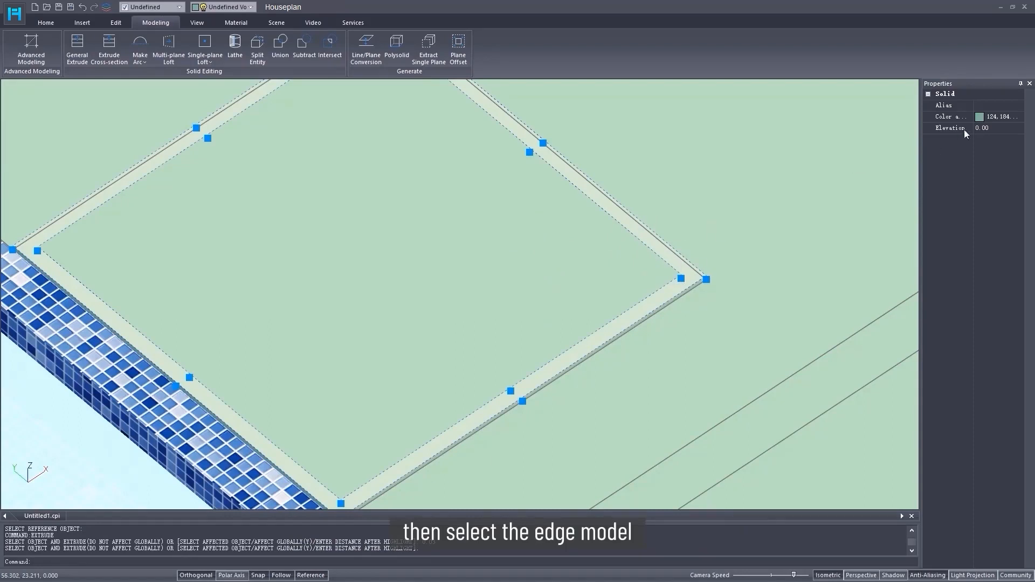
{"action": "left_click", "coordinate": [997, 116]}
{"action": "left_click", "coordinate": [1019, 117]}
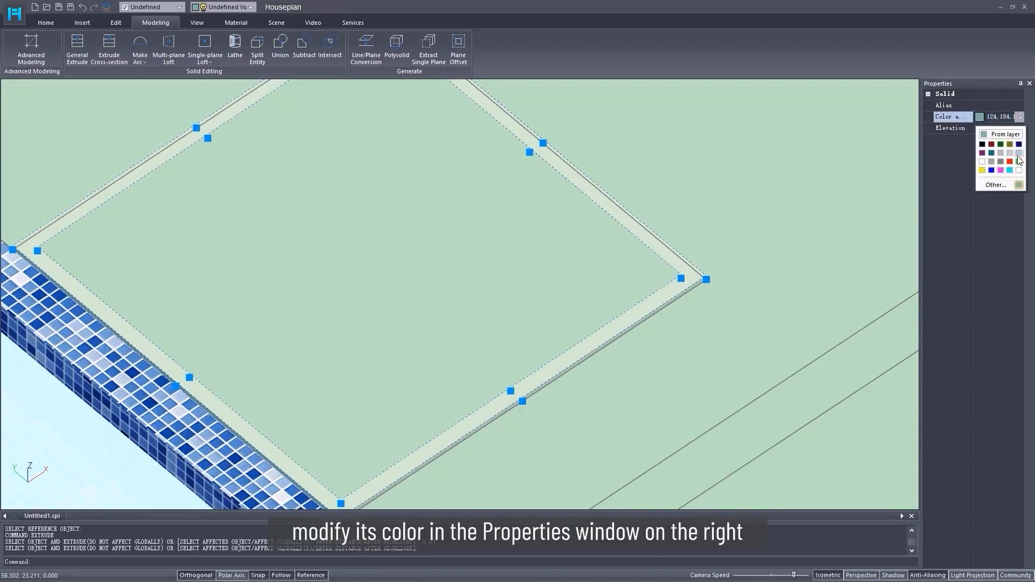
{"action": "left_click", "coordinate": [1019, 153]}
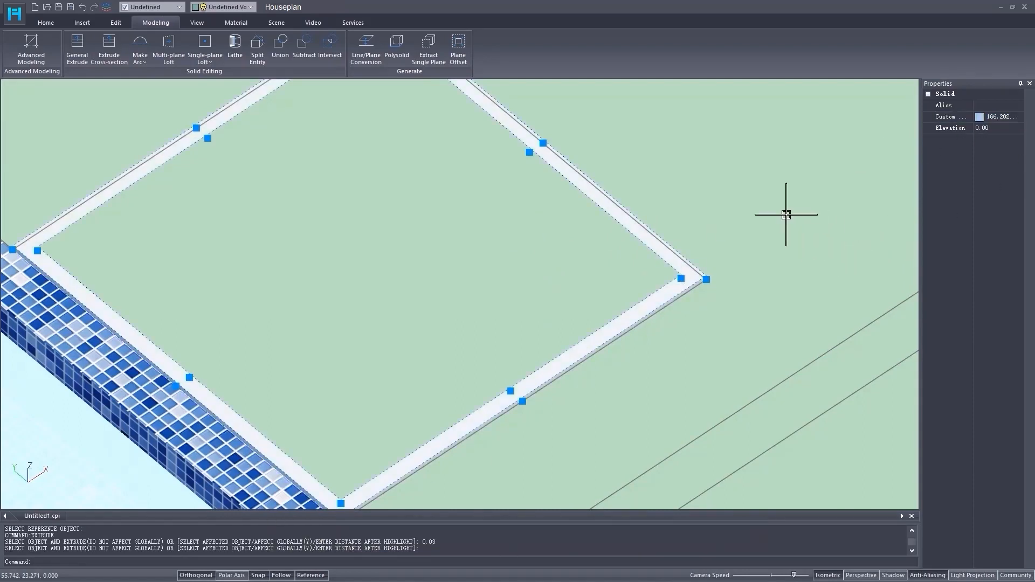
{"action": "key", "text": "Escape"}
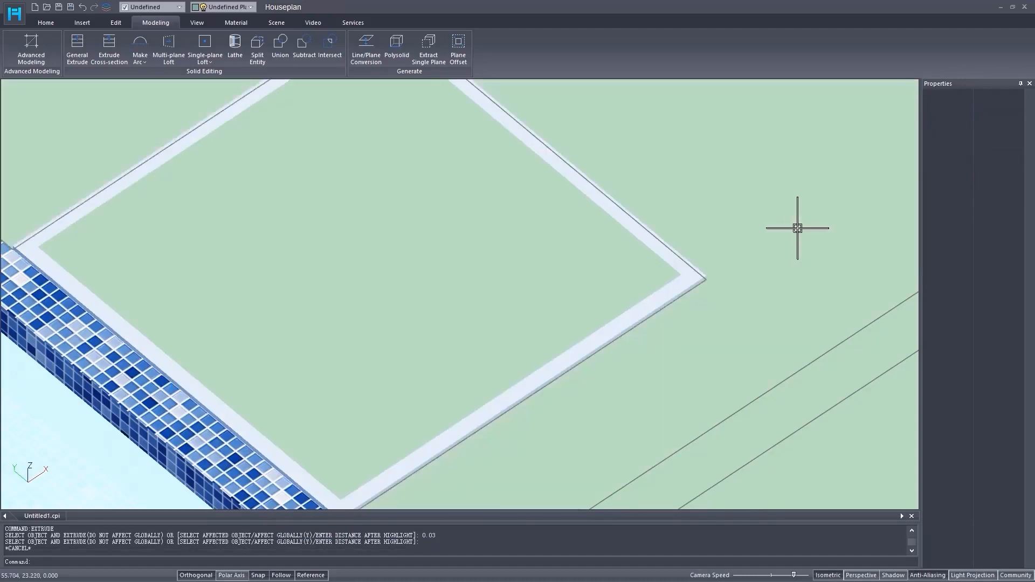
Turn on perspective mode, shadows and light projection for the view of the whole house and site
{"action": "scroll", "coordinate": [781, 229], "scroll_direction": "down", "scroll_amount": 8}
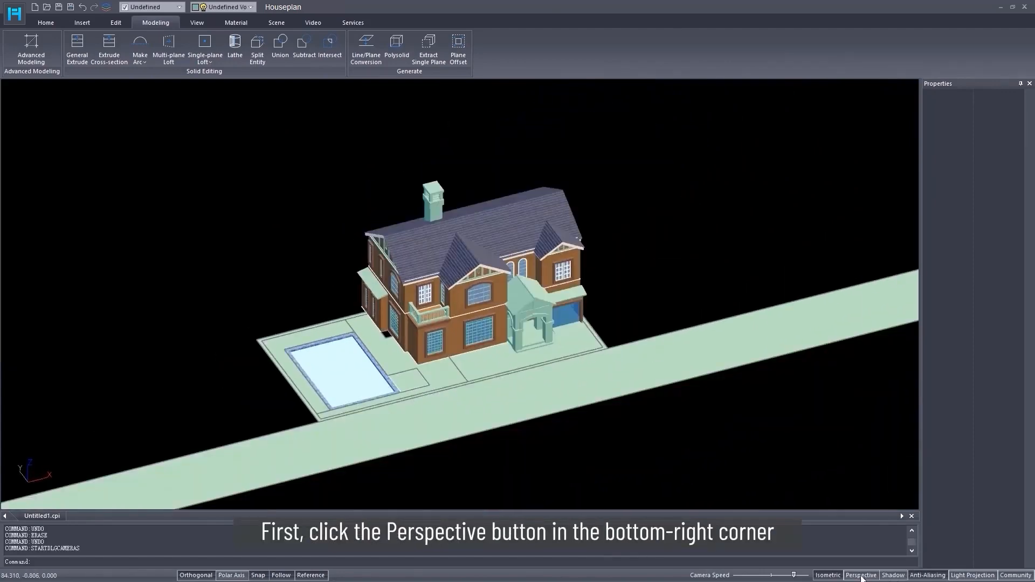
{"action": "left_click", "coordinate": [861, 575]}
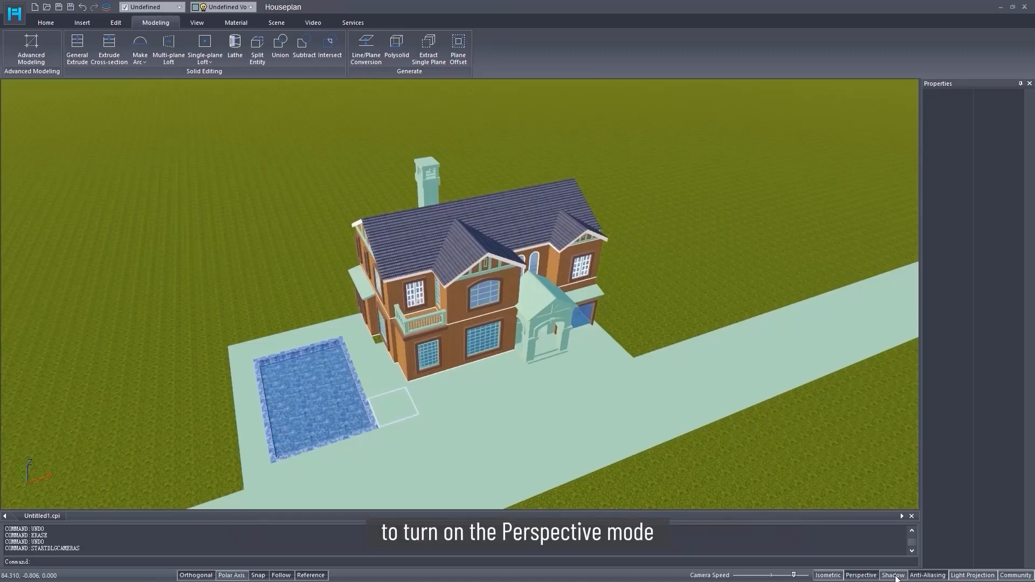
{"action": "left_click", "coordinate": [893, 575]}
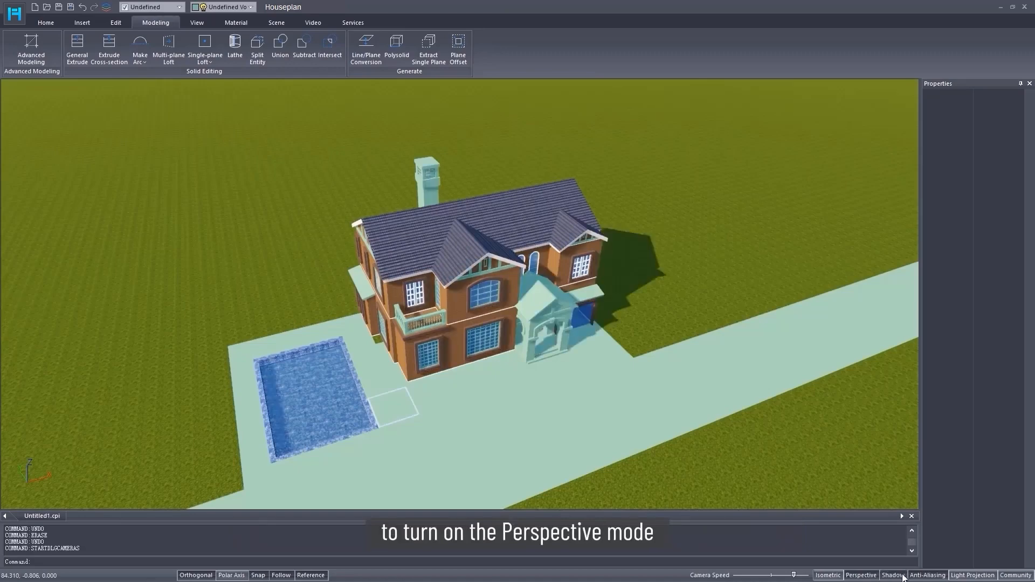
{"action": "left_click", "coordinate": [974, 575]}
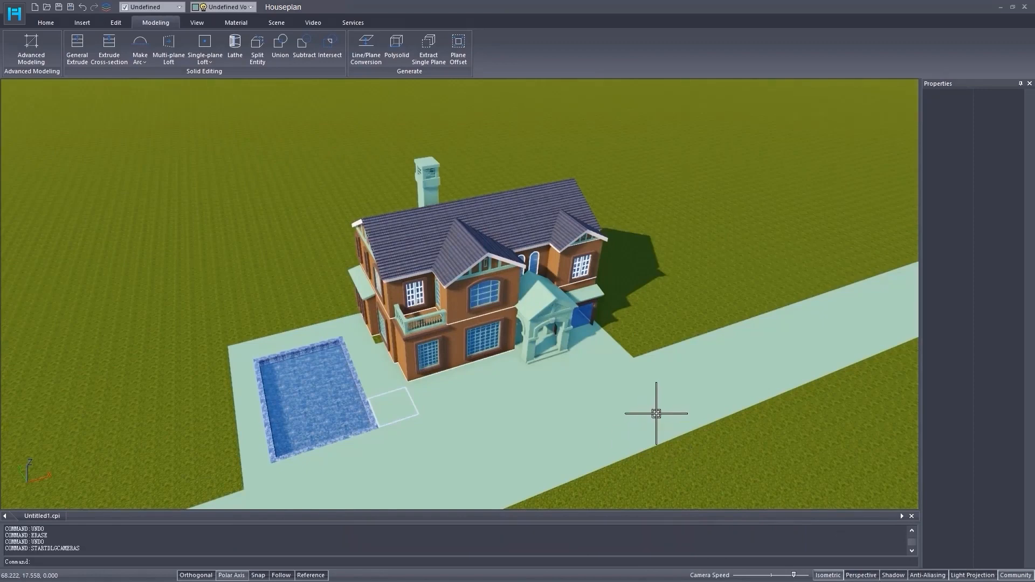
Apply Housetop texture 3 to the main roof and the entrance porch roof using the Single-side method
{"action": "left_click", "coordinate": [236, 22]}
{"action": "left_click", "coordinate": [48, 48]}
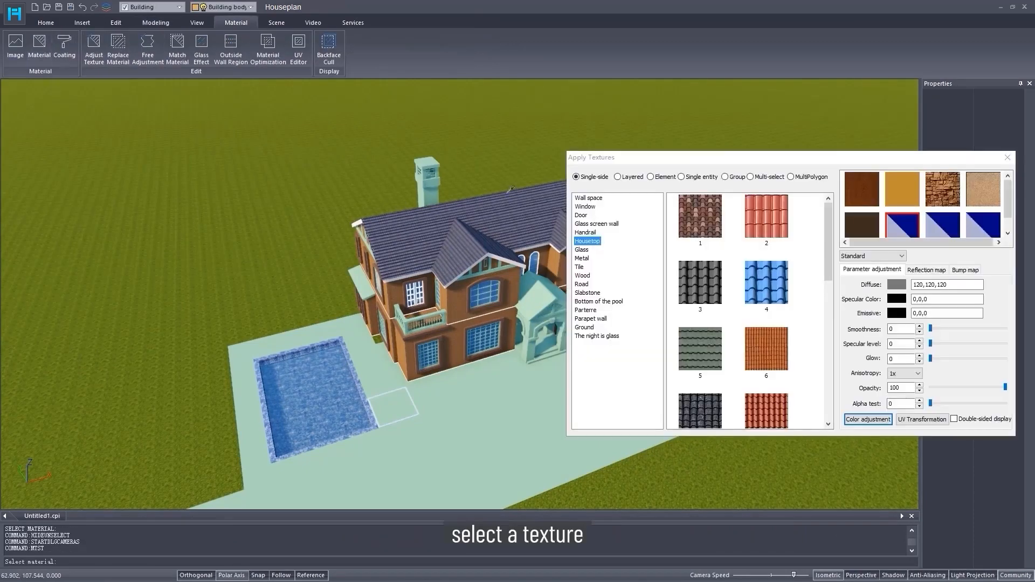
{"action": "left_click", "coordinate": [700, 278]}
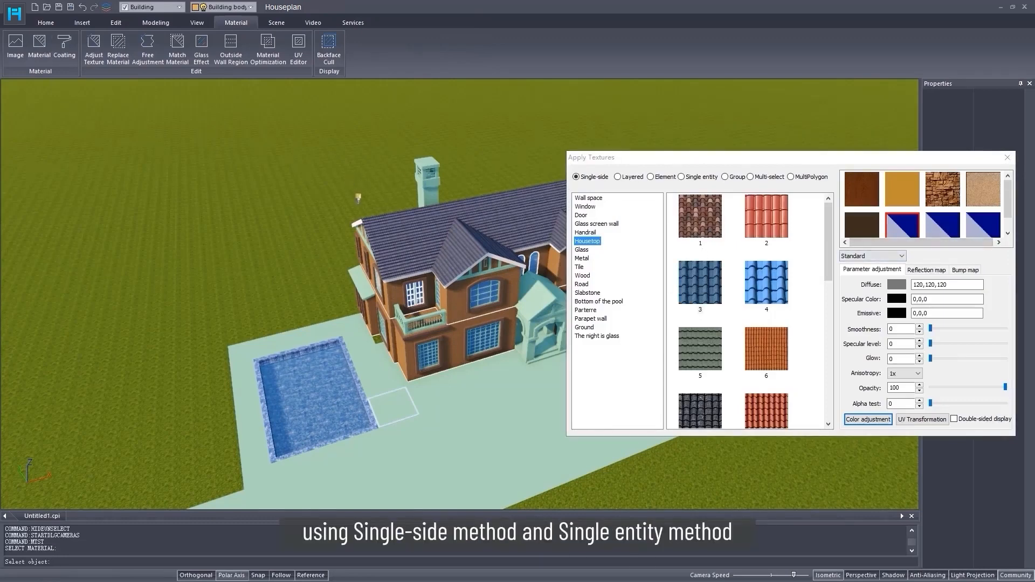
{"action": "left_click", "coordinate": [422, 237]}
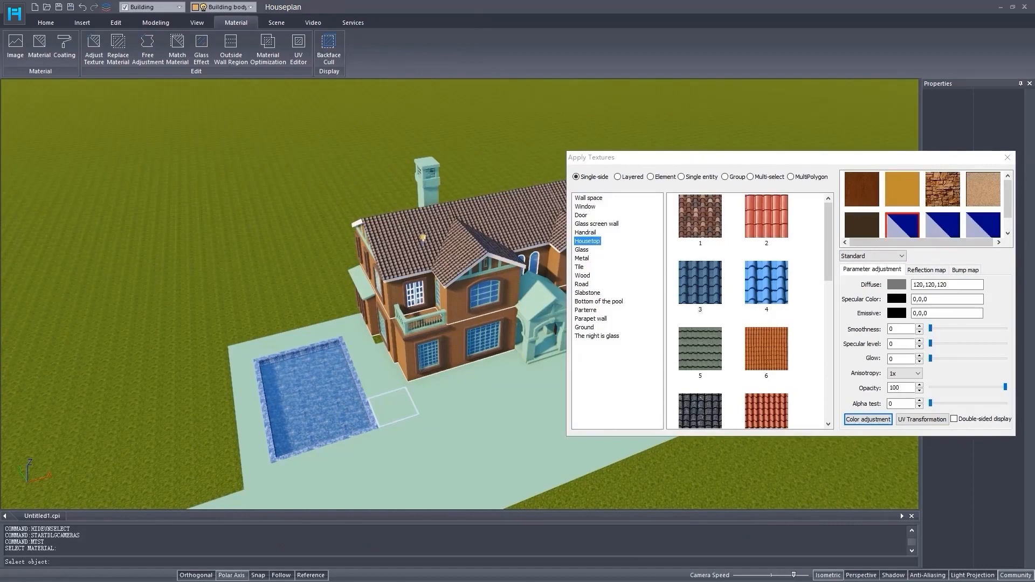
{"action": "left_click", "coordinate": [536, 298]}
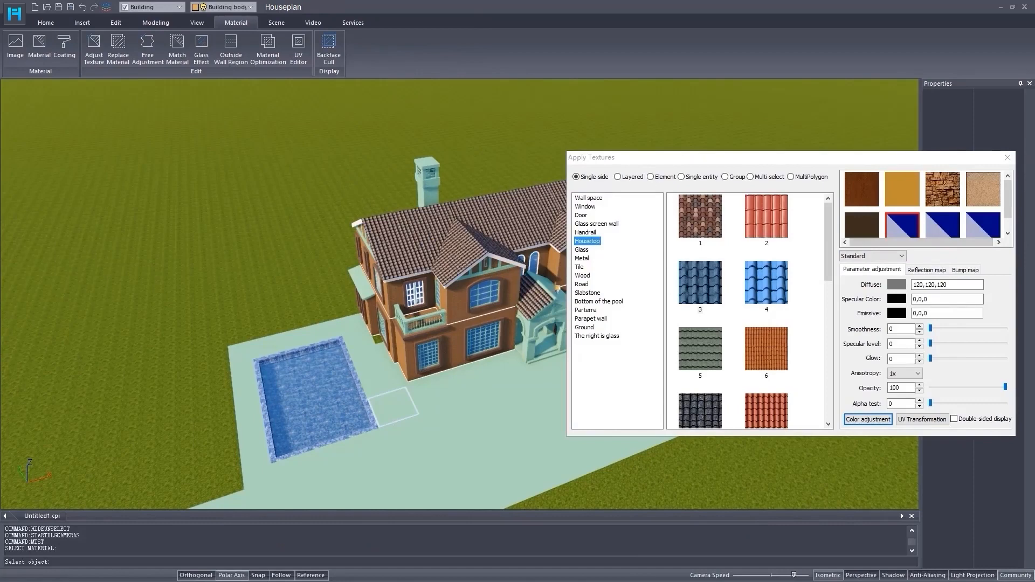
{"action": "left_click", "coordinate": [556, 289]}
Apply Housetop texture 3 to the small canopy roof above the garage using the Single entity method
{"action": "left_click", "coordinate": [699, 282]}
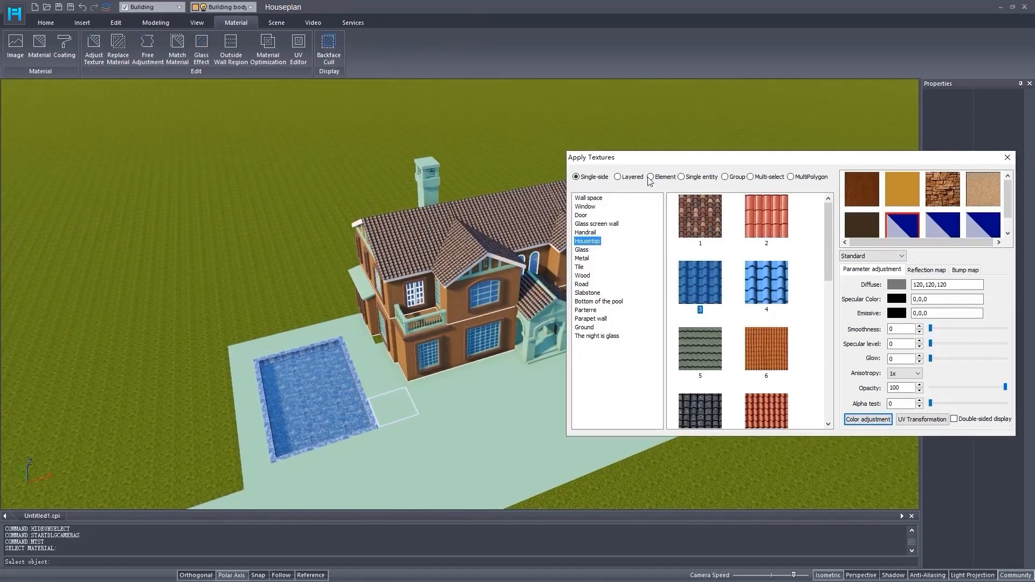
{"action": "left_click", "coordinate": [681, 178]}
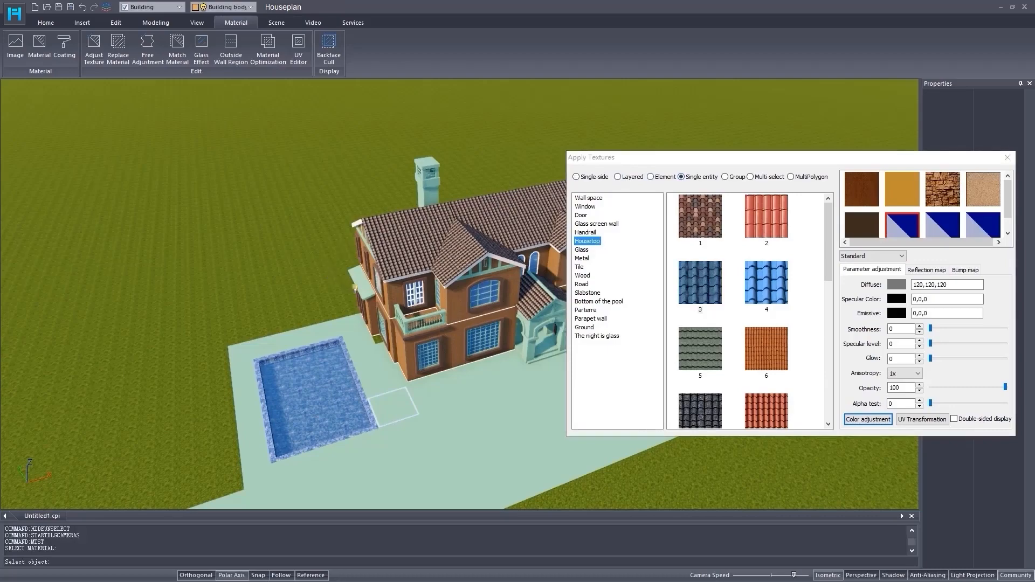
{"action": "scroll", "coordinate": [354, 287], "scroll_direction": "up", "scroll_amount": 5}
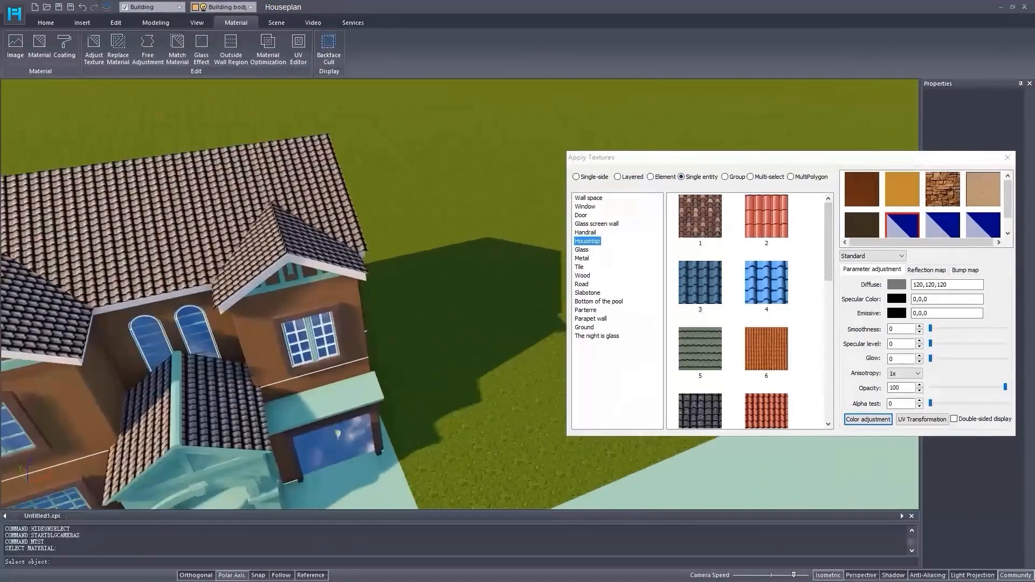
{"action": "scroll", "coordinate": [338, 432], "scroll_direction": "down", "scroll_amount": 5}
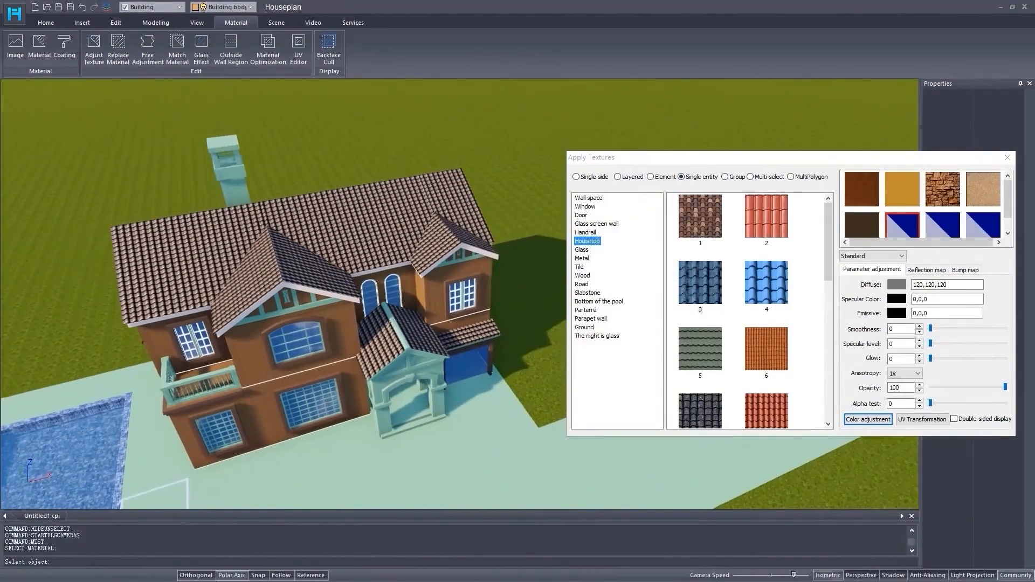
{"action": "middle_click_drag", "start_coordinate": [390, 321], "coordinate": [394, 326]}
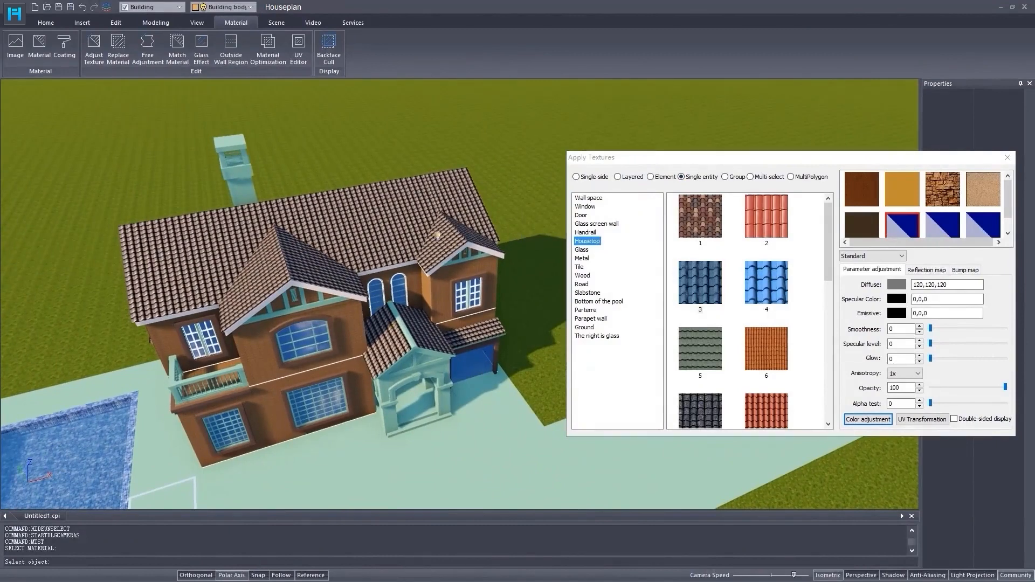
Absorb the main roof's material, set its diffuse colour to 100,104,111 and enable double-sided display
{"action": "left_click", "coordinate": [447, 194]}
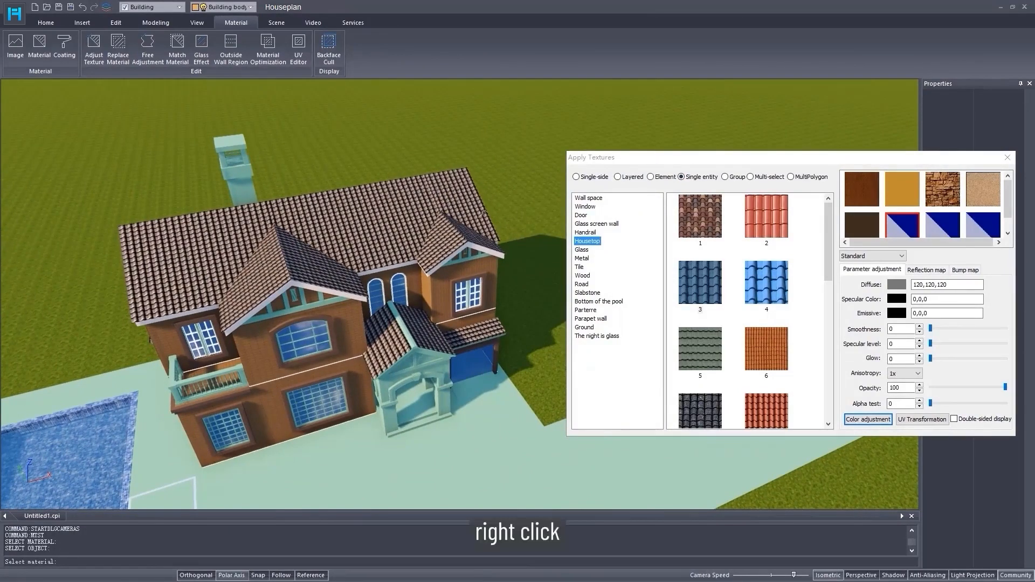
{"action": "right_click", "coordinate": [465, 190]}
{"action": "left_click", "coordinate": [915, 285]}
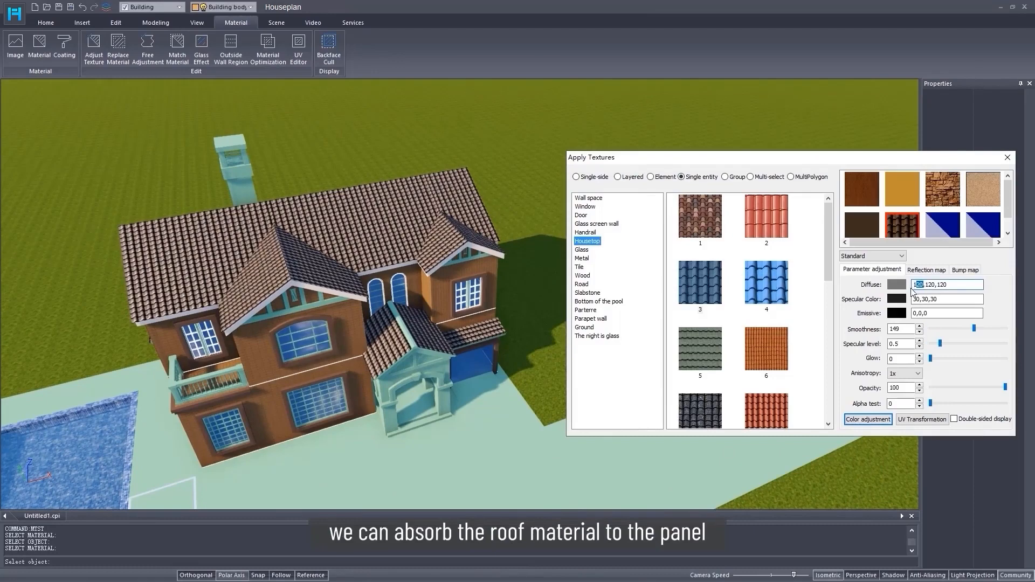
{"action": "type", "text": "100,104"}
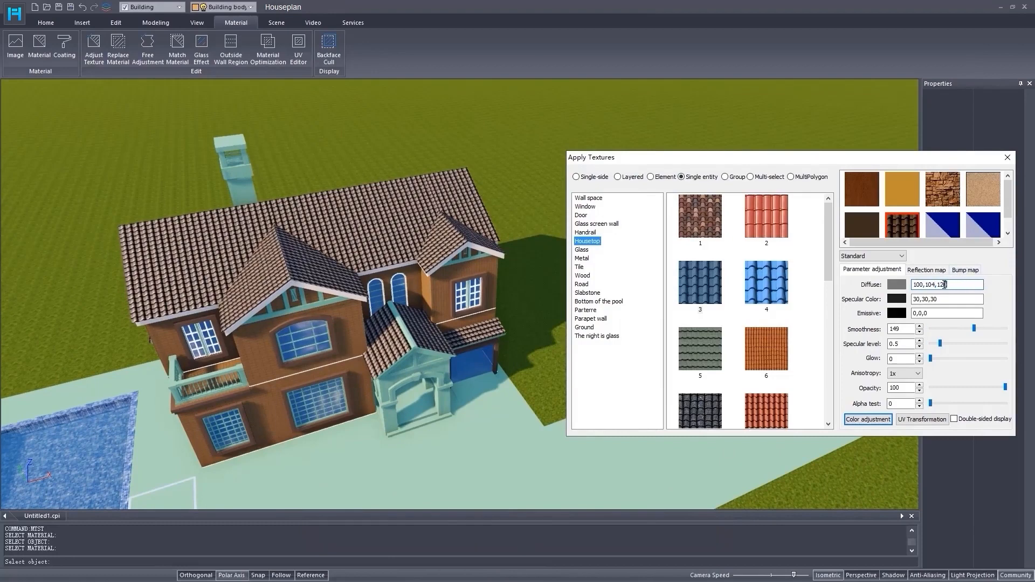
{"action": "type", "text": "11"}
{"action": "left_click", "coordinate": [955, 419]}
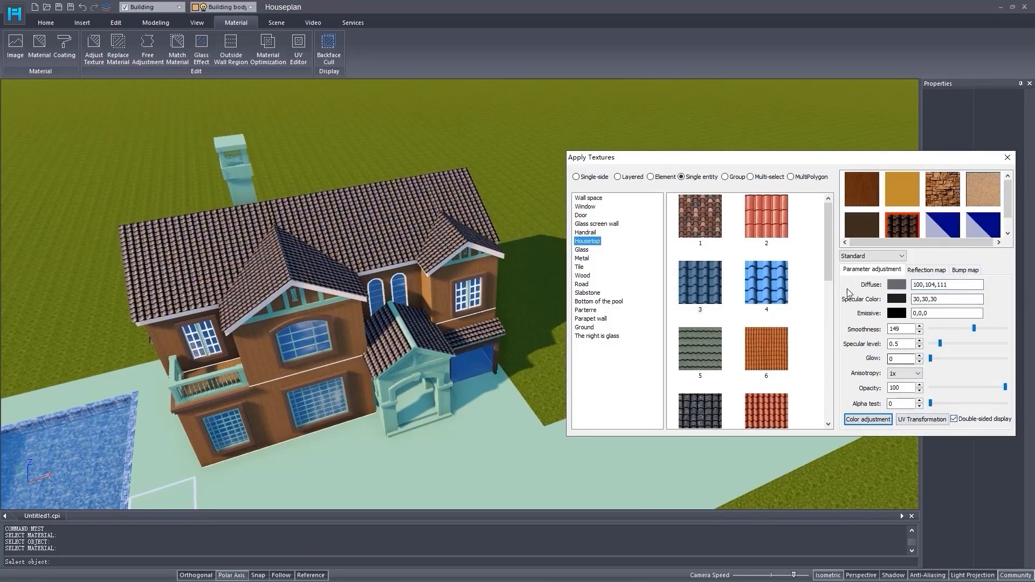
Apply the yellow material to the upper-storey walls and the stone texture to the lower-storey walls using the Layered method
{"action": "left_click", "coordinate": [894, 186]}
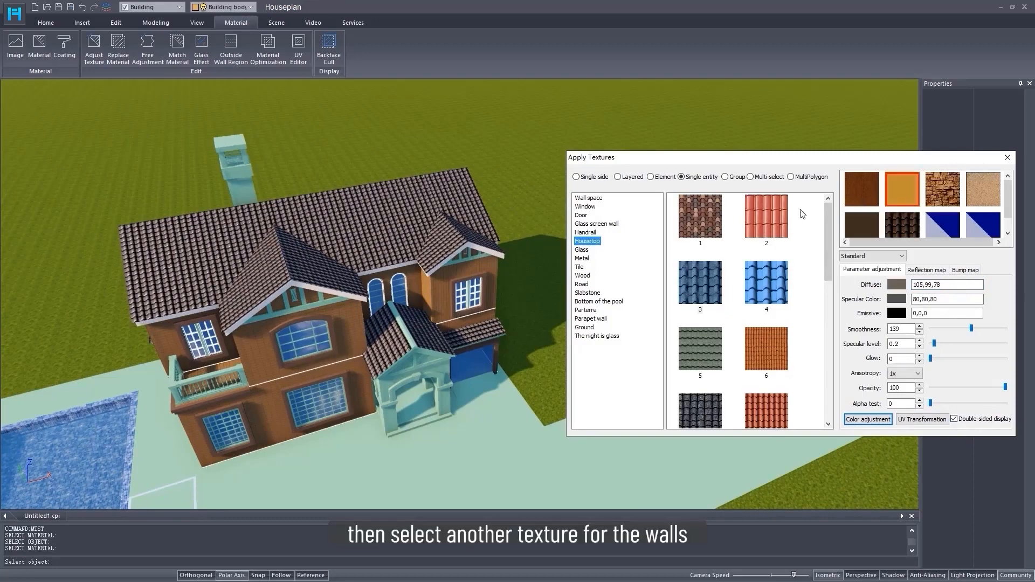
{"action": "left_click", "coordinate": [576, 177]}
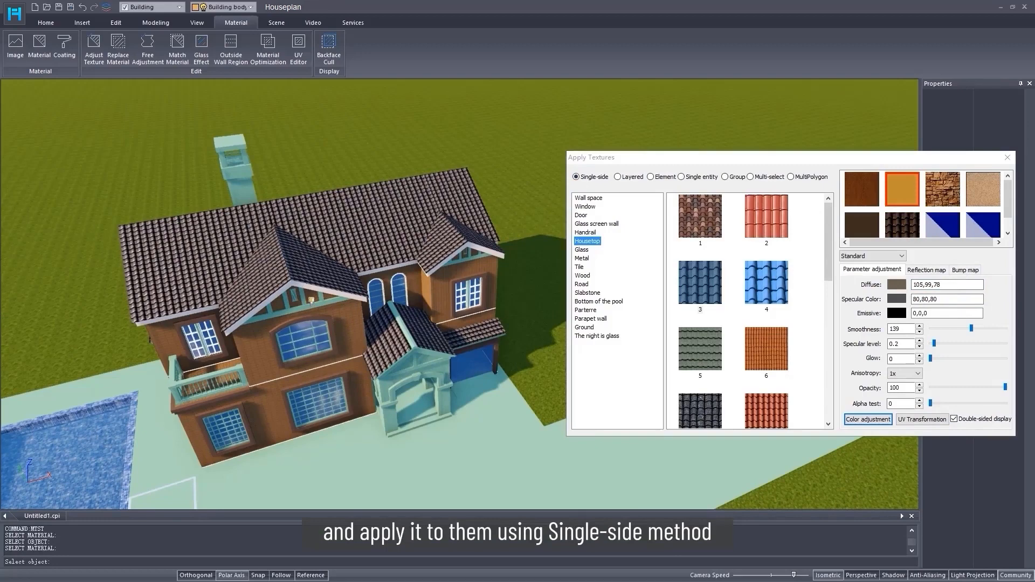
{"action": "left_click", "coordinate": [618, 177]}
{"action": "left_click", "coordinate": [342, 322]}
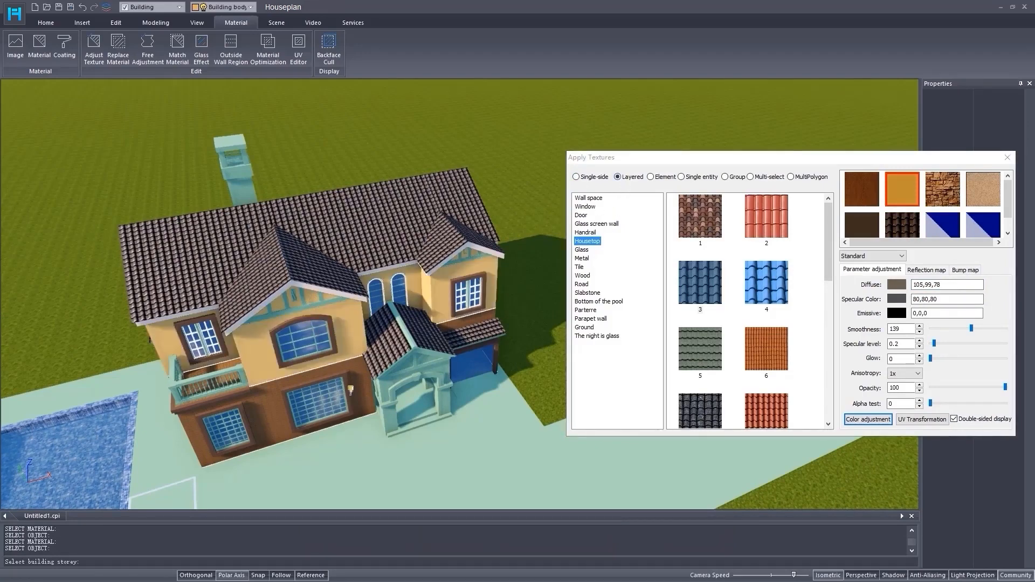
{"action": "left_click", "coordinate": [948, 194]}
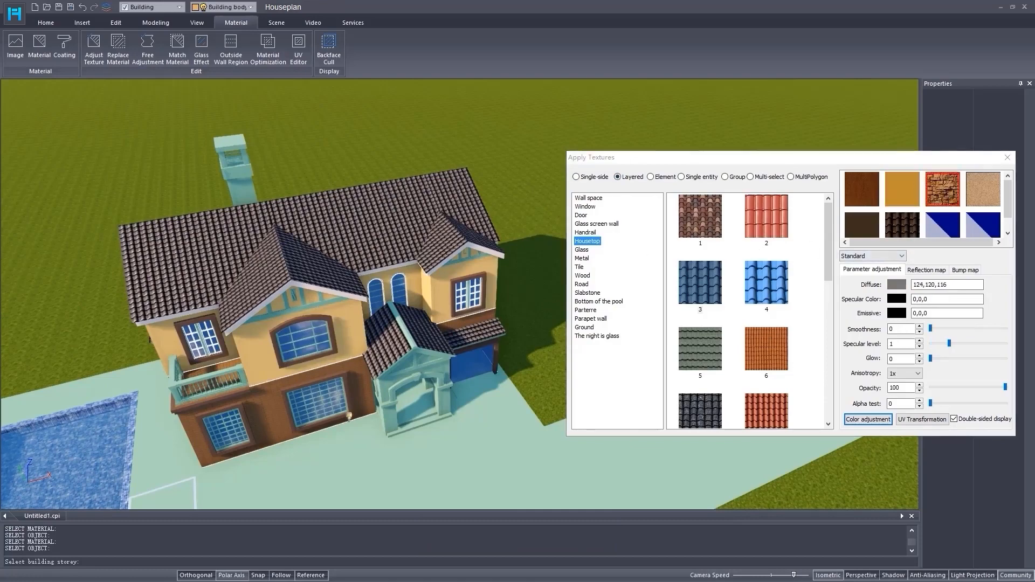
{"action": "left_click", "coordinate": [358, 390]}
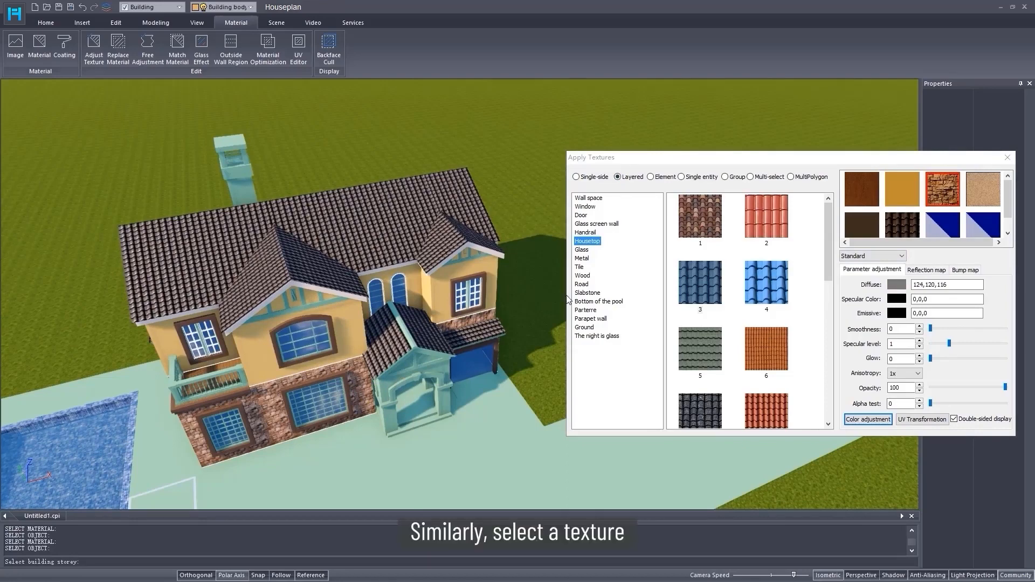
Apply the brown material to the mullions under the gables using the Group method, and finish texturing
{"action": "left_click", "coordinate": [865, 189]}
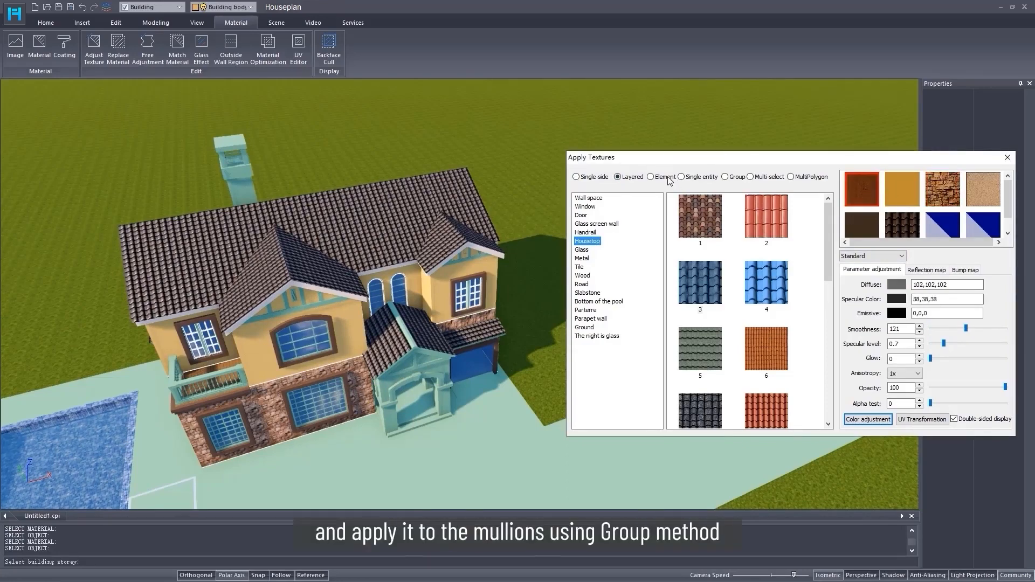
{"action": "left_click", "coordinate": [725, 177]}
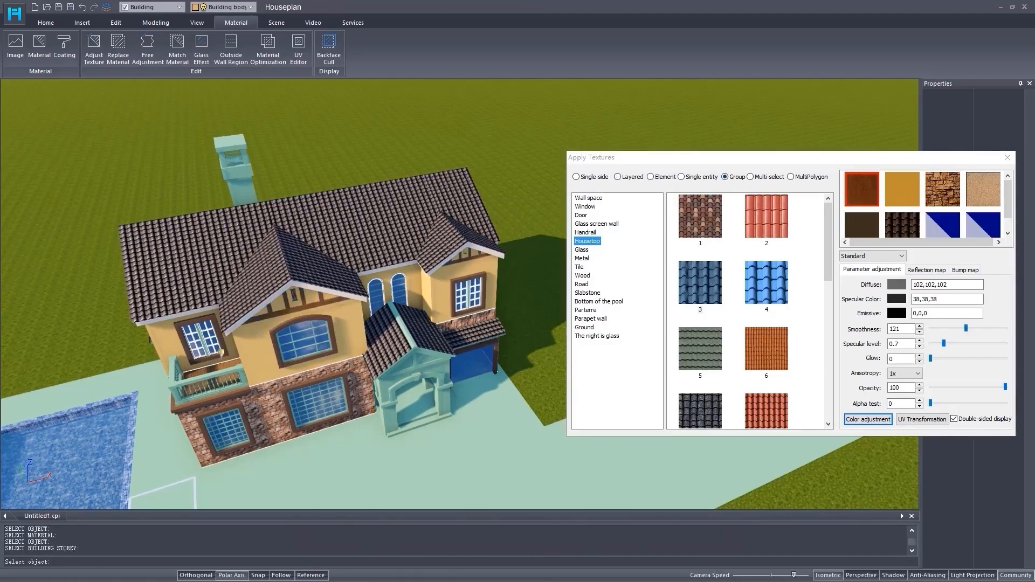
{"action": "scroll", "coordinate": [223, 354], "scroll_direction": "up", "scroll_amount": 6}
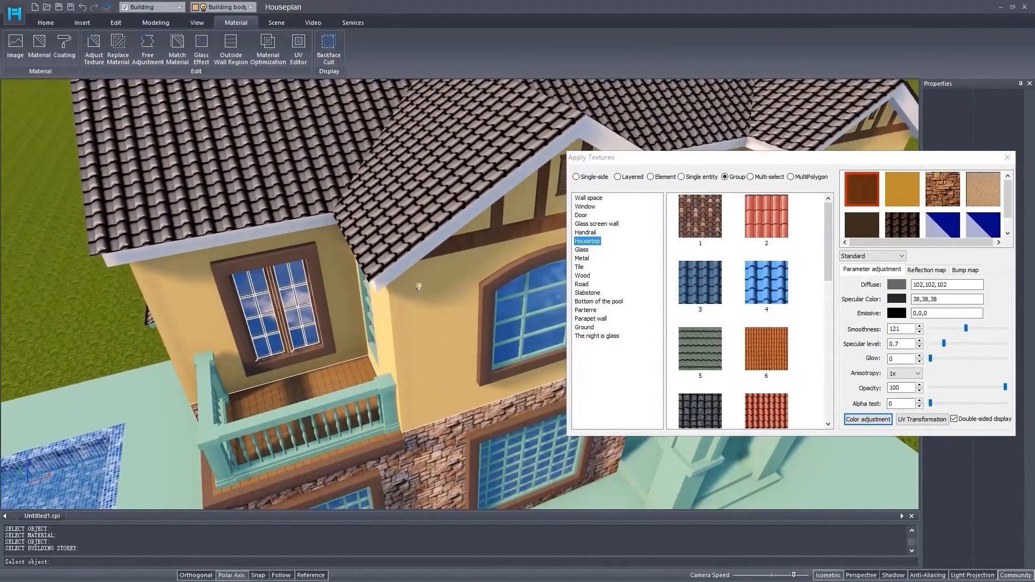
{"action": "left_click", "coordinate": [1007, 157]}
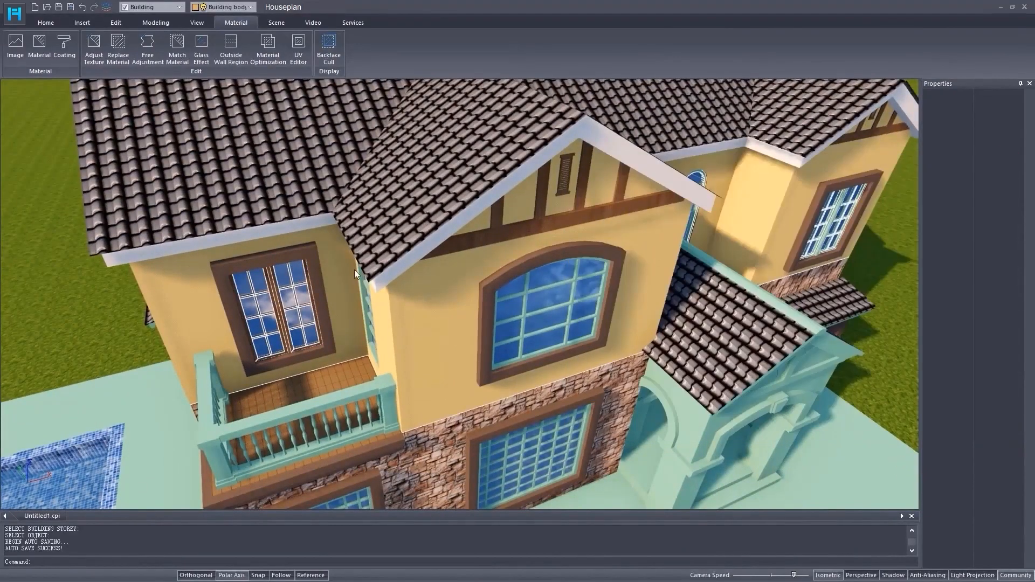
Adjust the tile texture on the entrance porch roof with Face Editing, setting its rotation angle to 90
{"action": "left_click", "coordinate": [94, 46]}
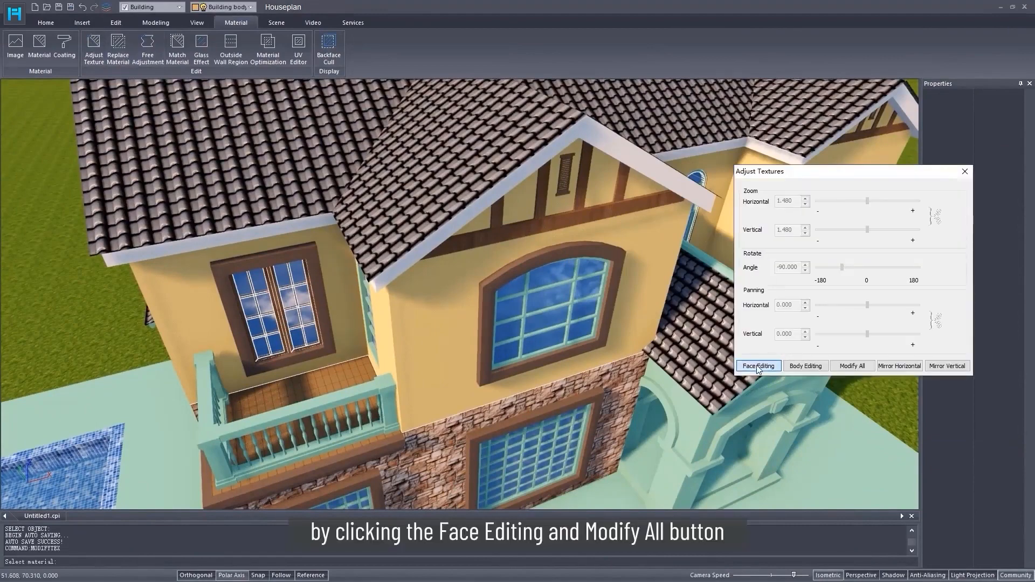
{"action": "left_click", "coordinate": [758, 369]}
{"action": "scroll", "coordinate": [625, 326], "scroll_direction": "down", "scroll_amount": 4}
{"action": "left_click", "coordinate": [590, 291]}
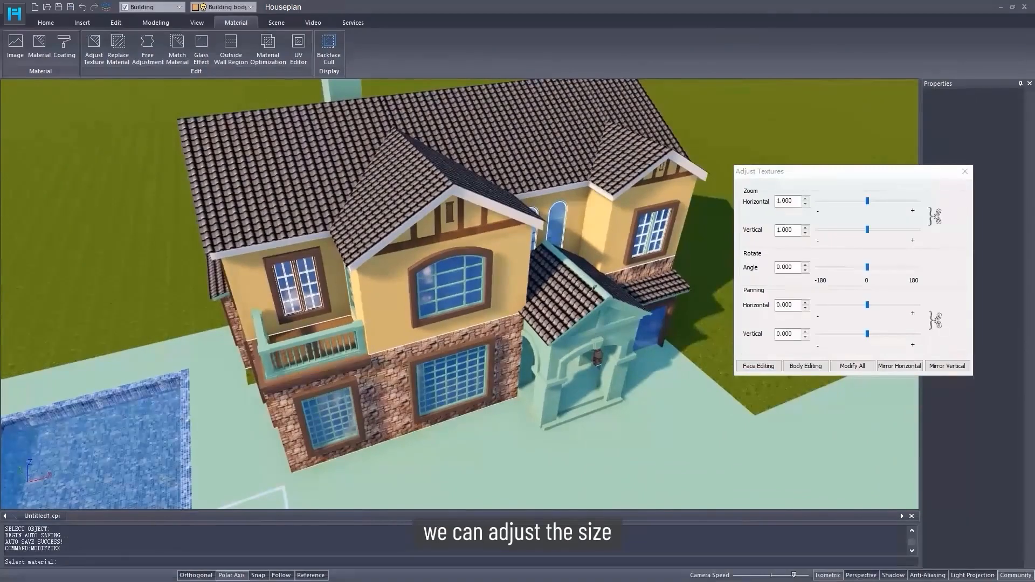
{"action": "left_click_drag", "start_coordinate": [797, 268], "coordinate": [743, 275]}
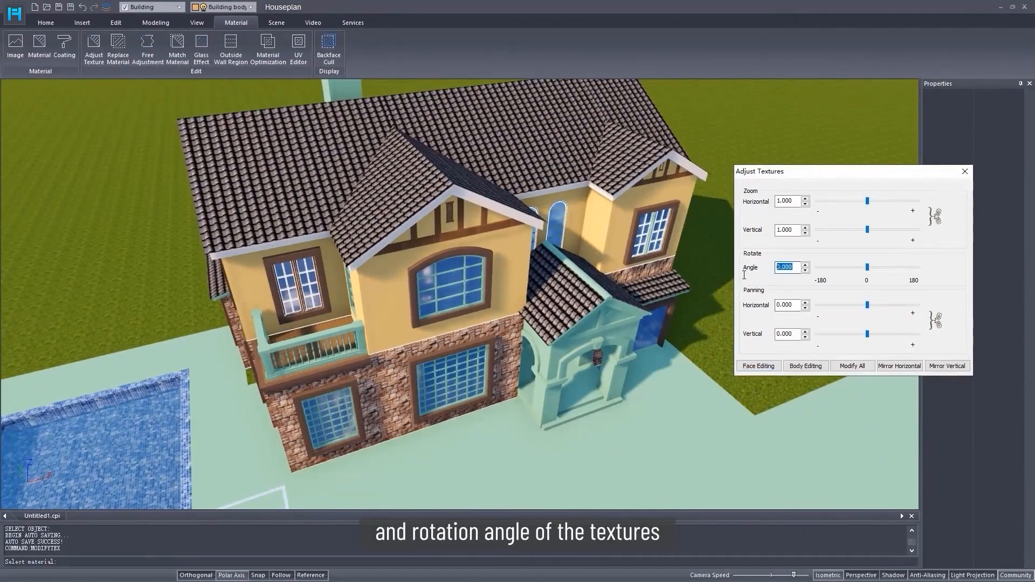
{"action": "type", "text": "90"}
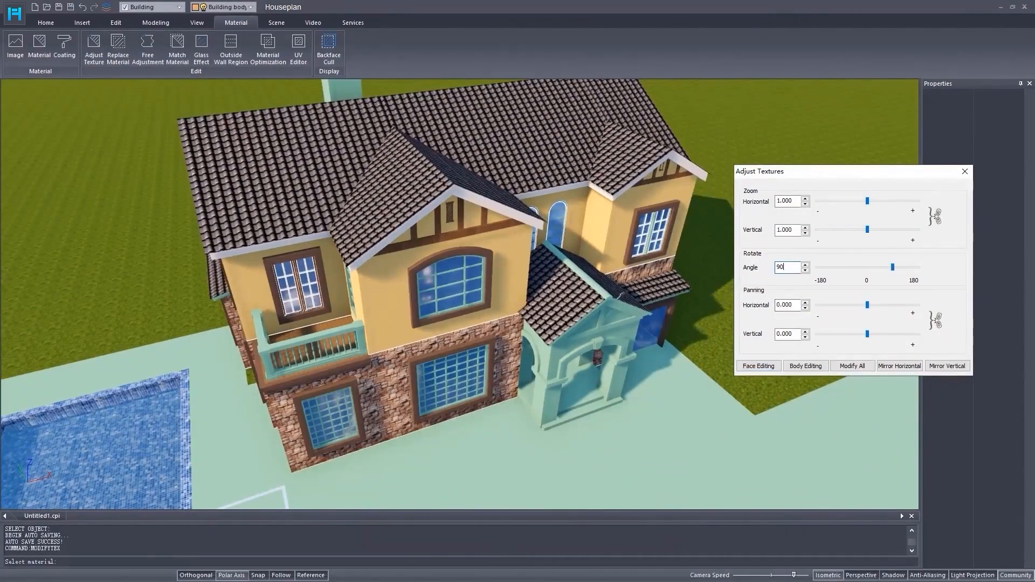
Set the rotation angle of the tile texture on the canopy roof above the garage to 90
{"action": "left_click", "coordinate": [621, 293]}
{"action": "left_click", "coordinate": [652, 285]}
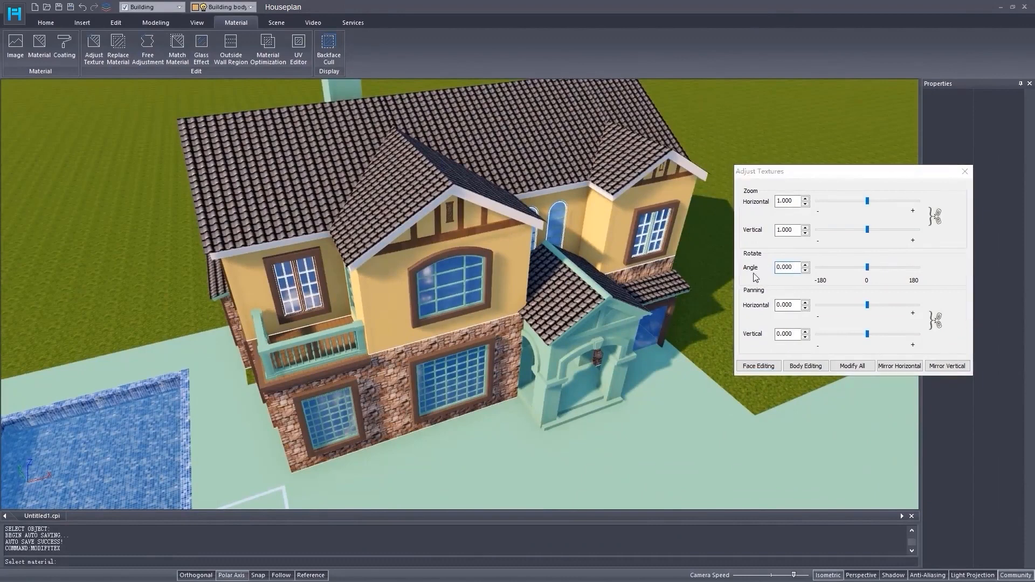
{"action": "left_click_drag", "start_coordinate": [793, 268], "coordinate": [769, 271]}
{"action": "type", "text": "90"}
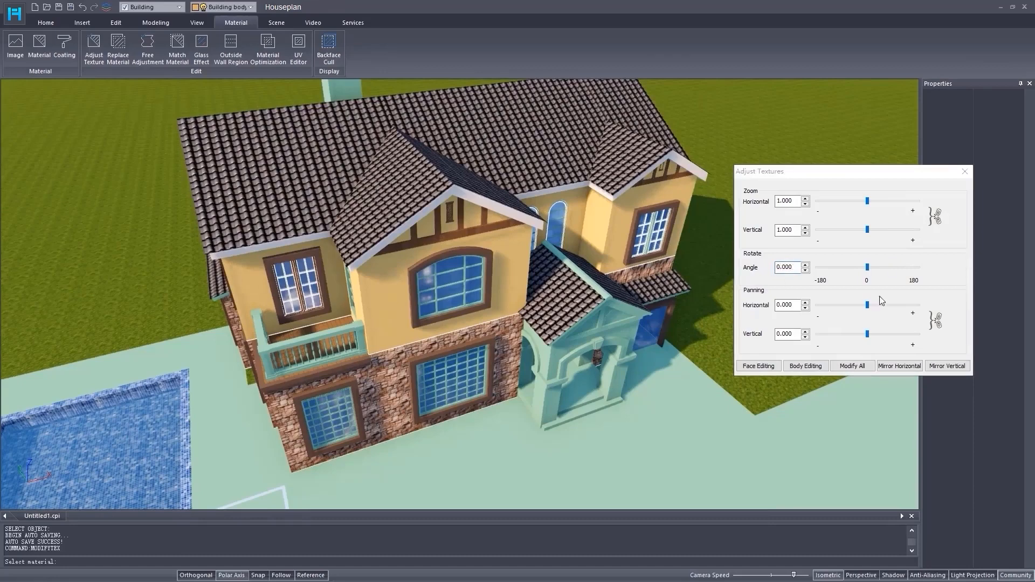
{"action": "left_click_drag", "start_coordinate": [796, 268], "coordinate": [740, 266]}
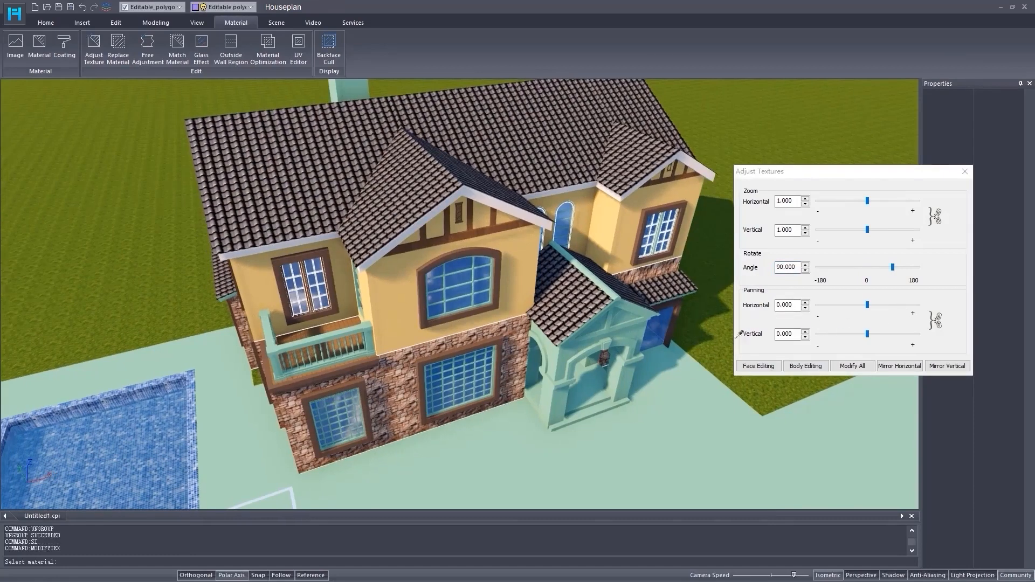
Adjust the stone texture on all lower-storey walls with Modify All, linking the zoom values and setting both to 1.48
{"action": "left_click", "coordinate": [755, 366]}
{"action": "left_click", "coordinate": [852, 366]}
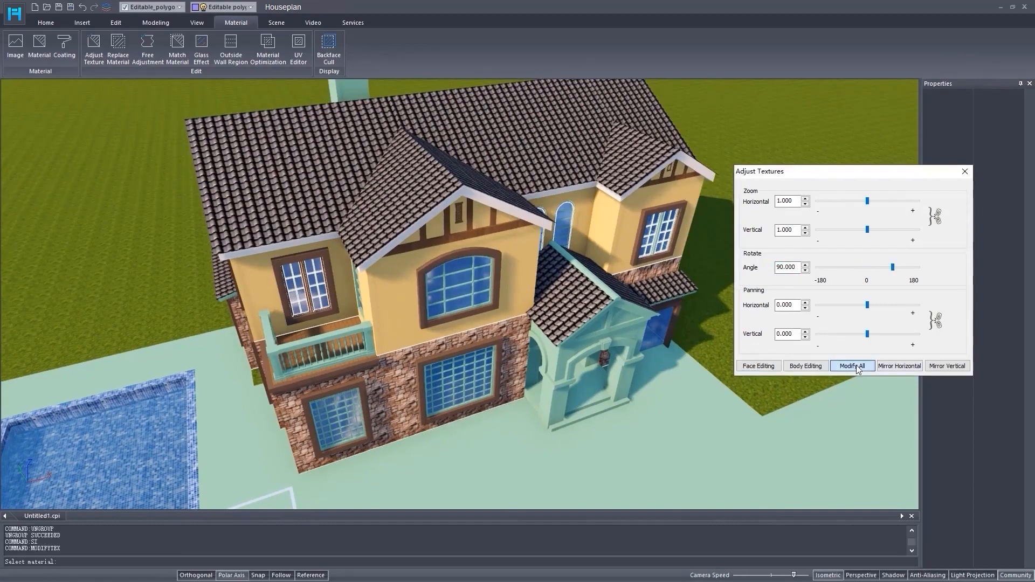
{"action": "left_click", "coordinate": [396, 378]}
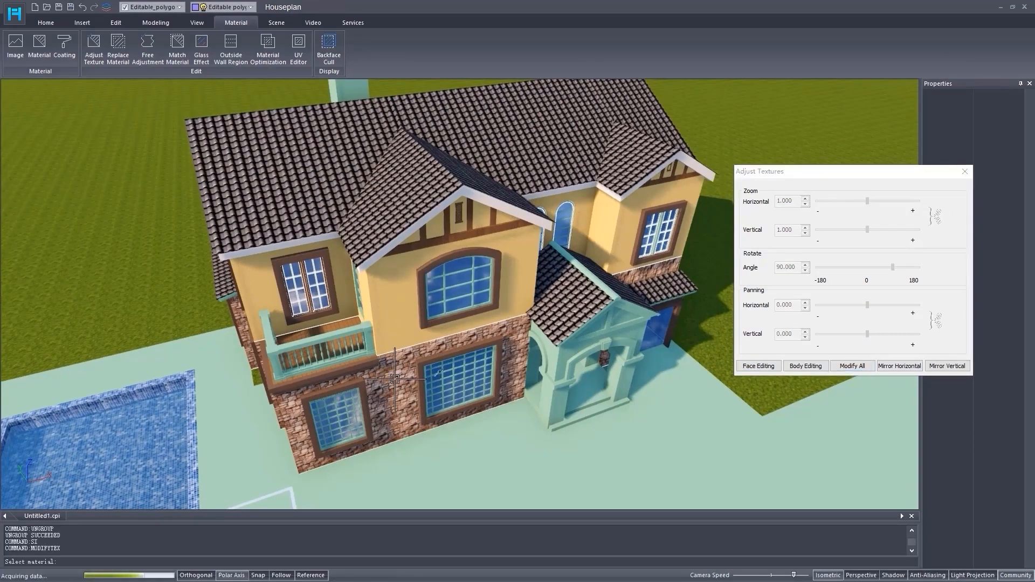
{"action": "left_click", "coordinate": [936, 217]}
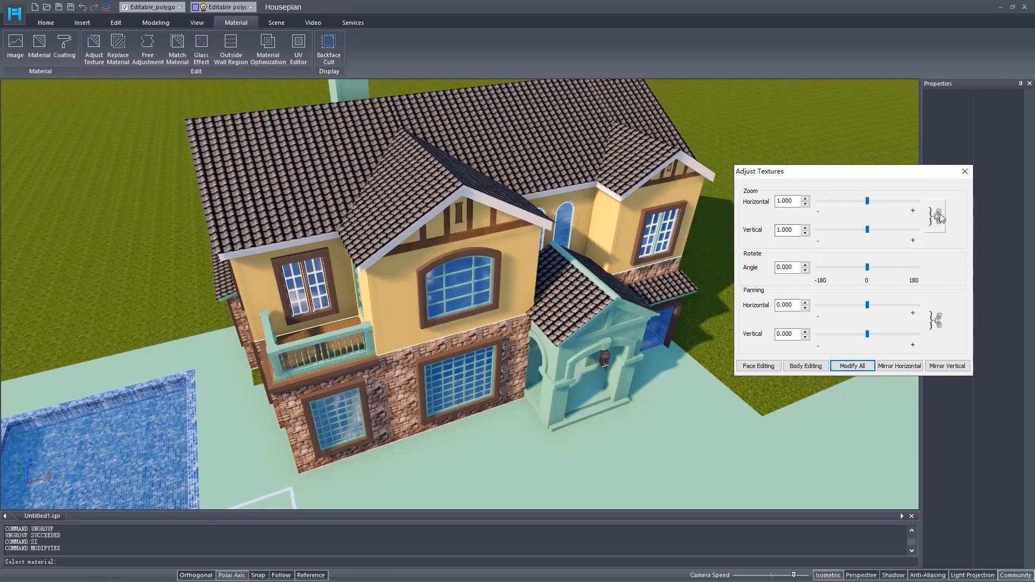
{"action": "left_click_drag", "start_coordinate": [789, 201], "coordinate": [784, 201]}
{"action": "type", "text": "48"}
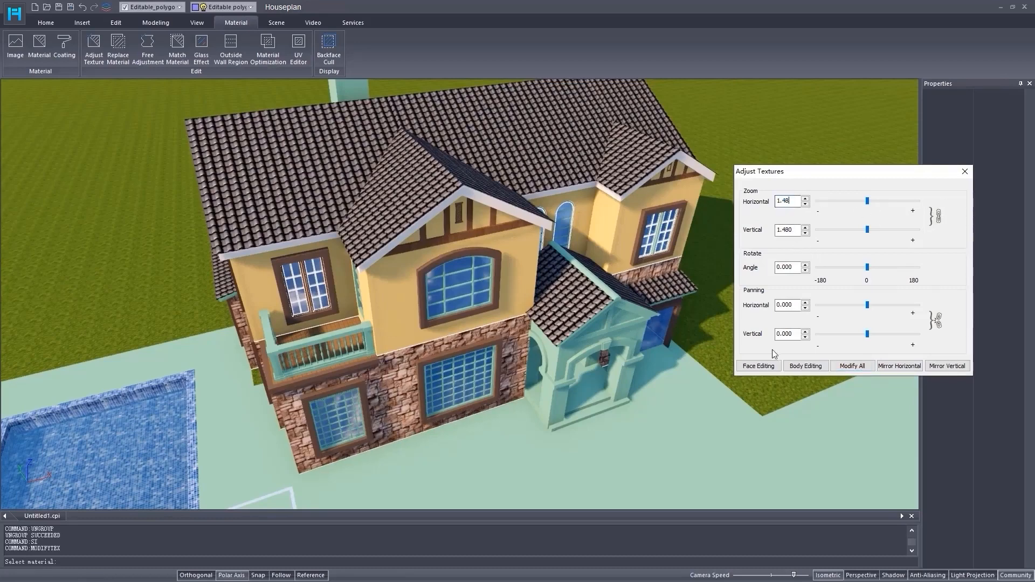
Rotate the stone texture on the wall face above the garage canopy to -90 with Face Editing, and finish adjusting textures
{"action": "left_click", "coordinate": [761, 368]}
{"action": "left_click", "coordinate": [760, 367]}
{"action": "left_click", "coordinate": [668, 268]}
{"action": "left_click_drag", "start_coordinate": [797, 267], "coordinate": [757, 268]}
{"action": "type", "text": "-9"}
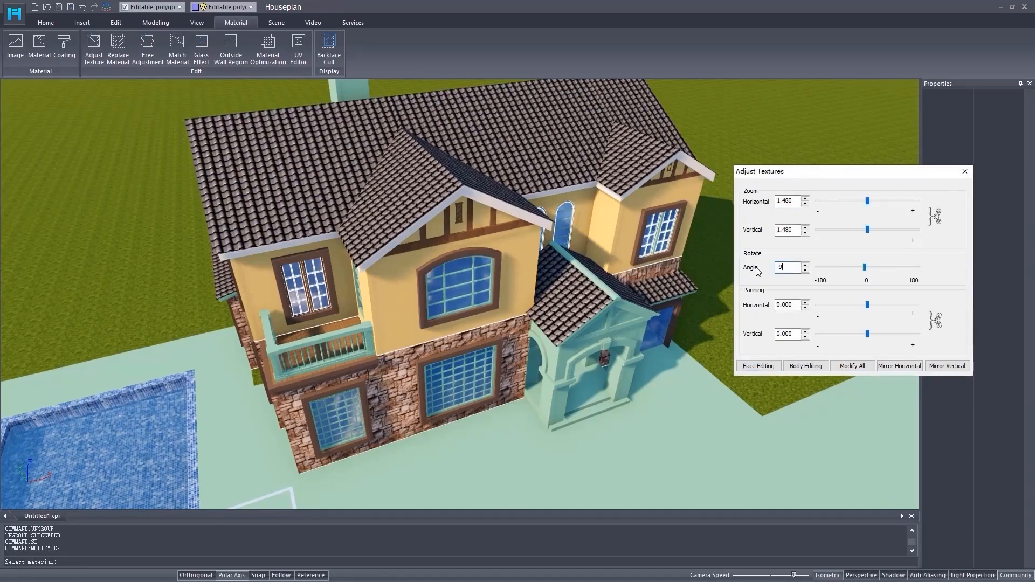
{"action": "type", "text": "0"}
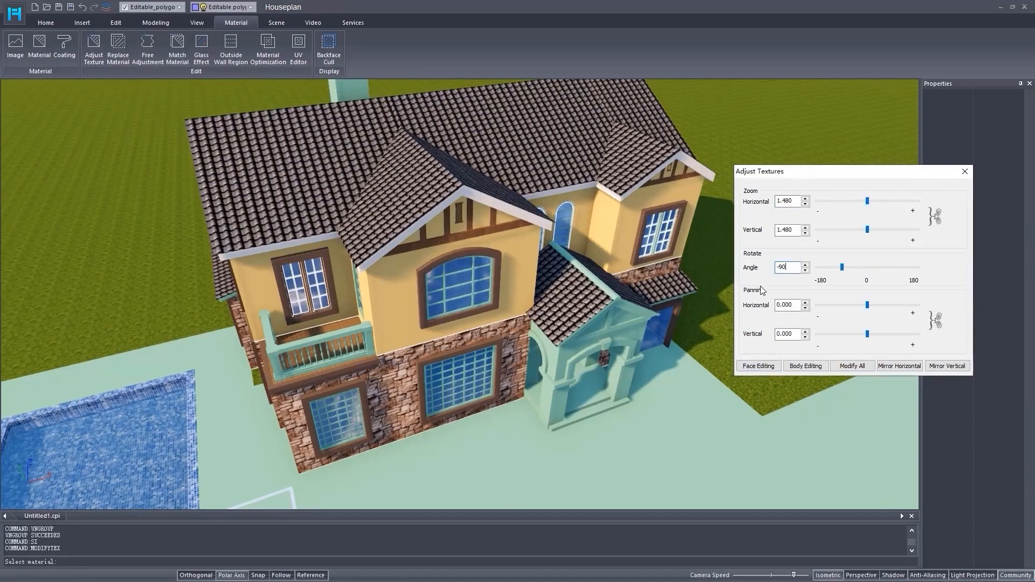
{"action": "left_click", "coordinate": [964, 171]}
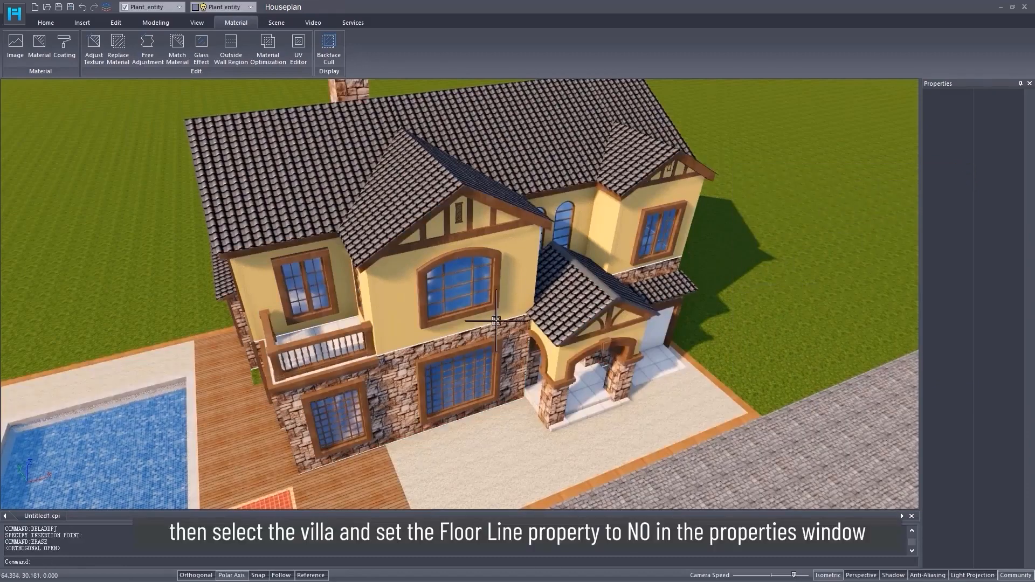
Set the villa building's Floor line property to No
{"action": "left_click", "coordinate": [666, 295]}
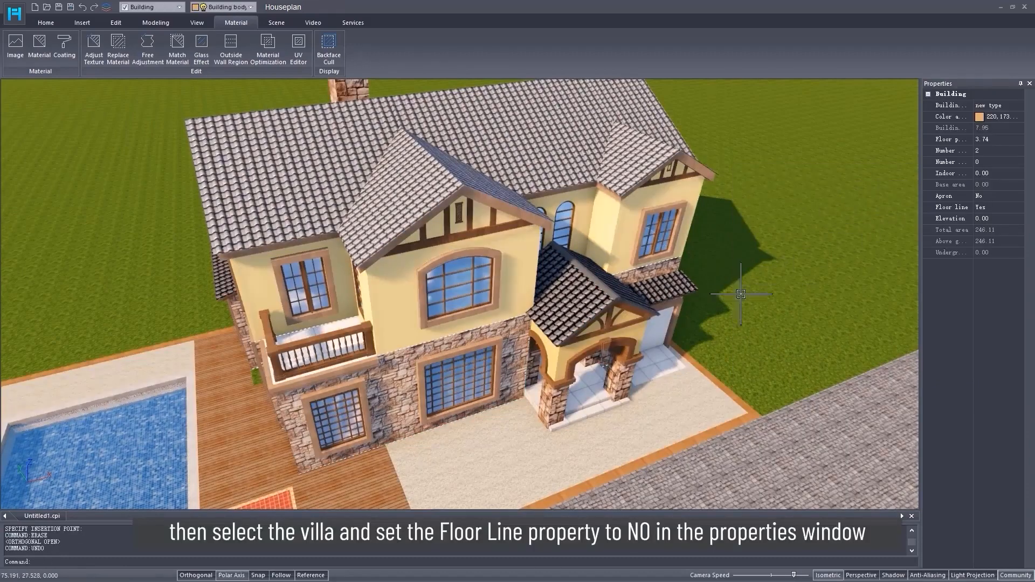
{"action": "left_click", "coordinate": [1014, 208]}
{"action": "left_click", "coordinate": [1020, 208]}
{"action": "left_click", "coordinate": [992, 223]}
{"action": "key", "text": "Escape"}
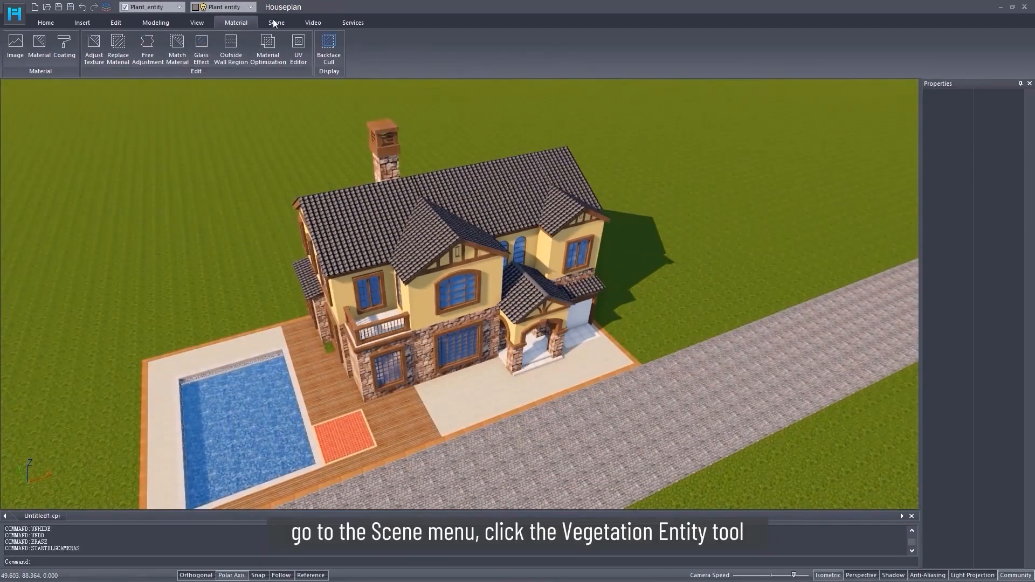
Place a Begonia 01 tree from the vegetation entities behind the far end of the pool, and finish planting
{"action": "left_click", "coordinate": [276, 22]}
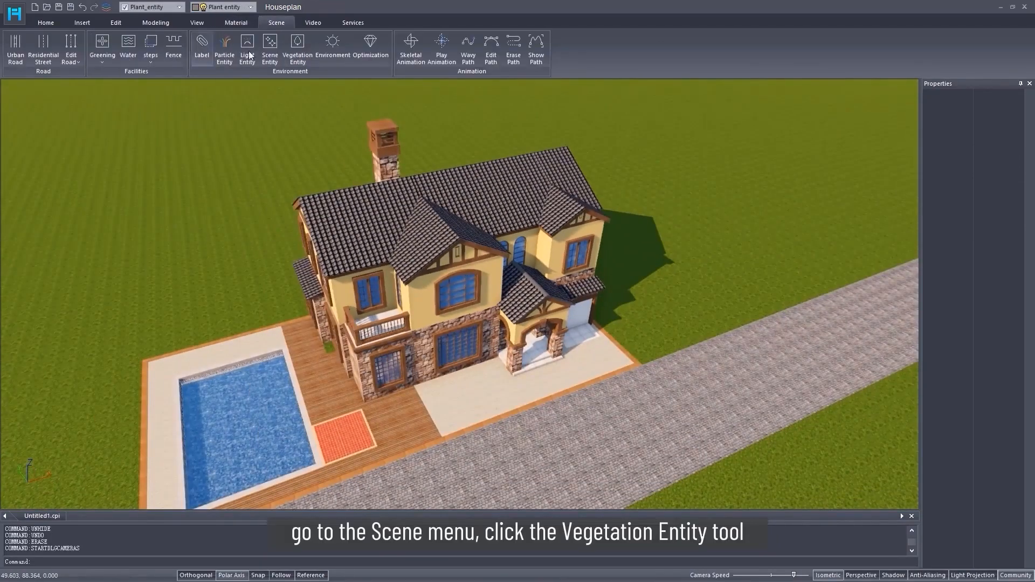
{"action": "left_click", "coordinate": [298, 47]}
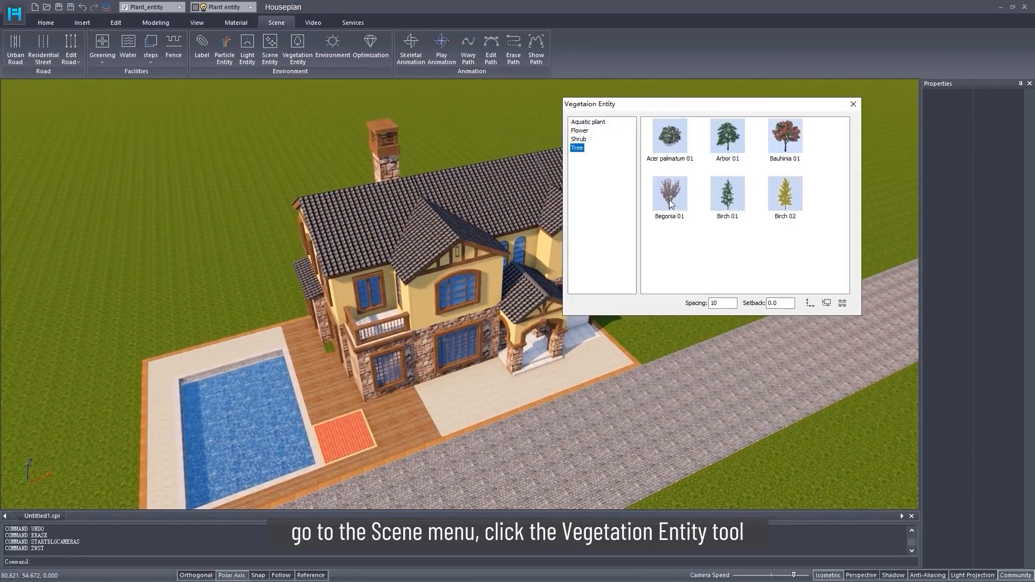
{"action": "left_click", "coordinate": [669, 195]}
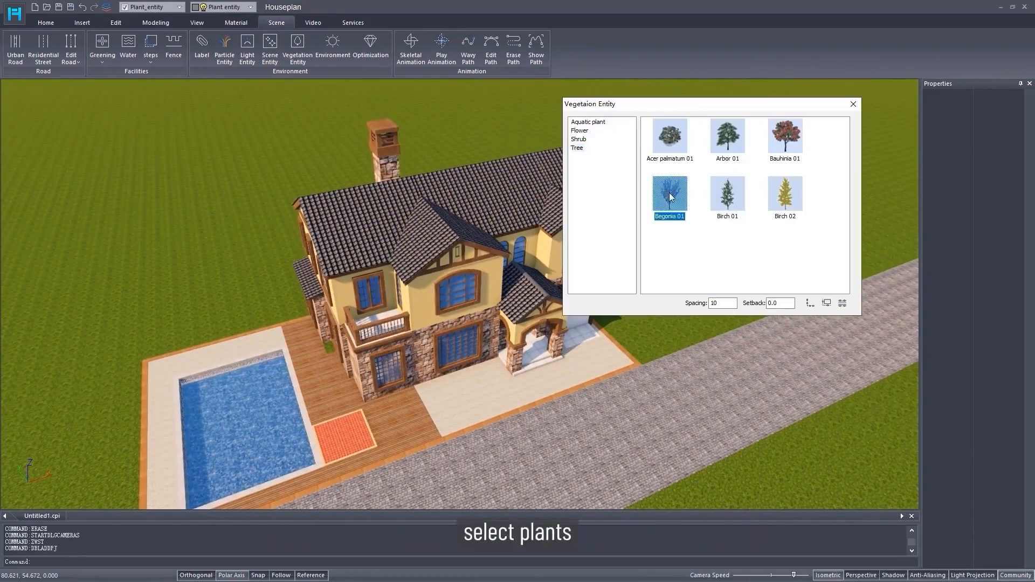
{"action": "left_click", "coordinate": [247, 323]}
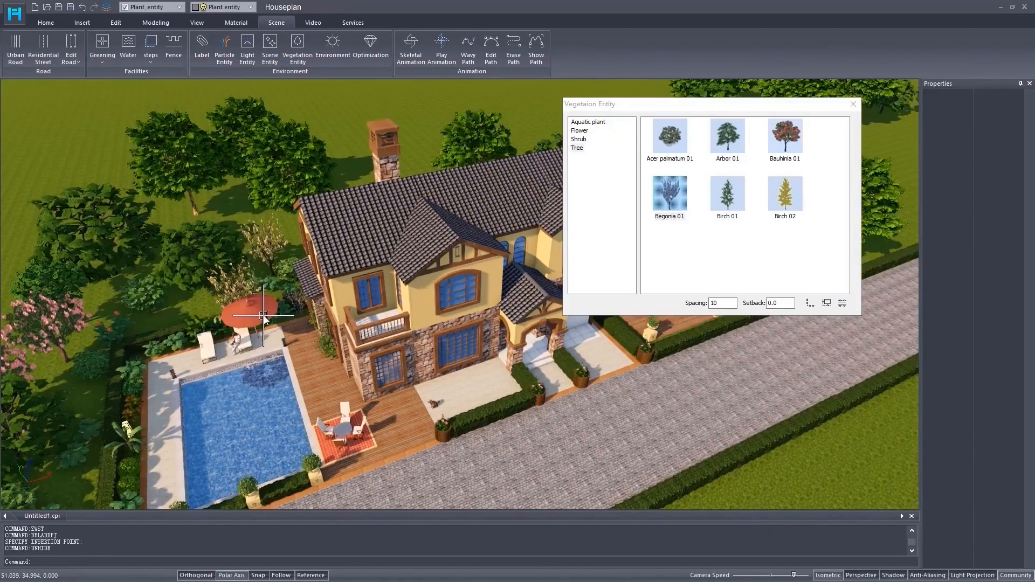
{"action": "left_click", "coordinate": [857, 100]}
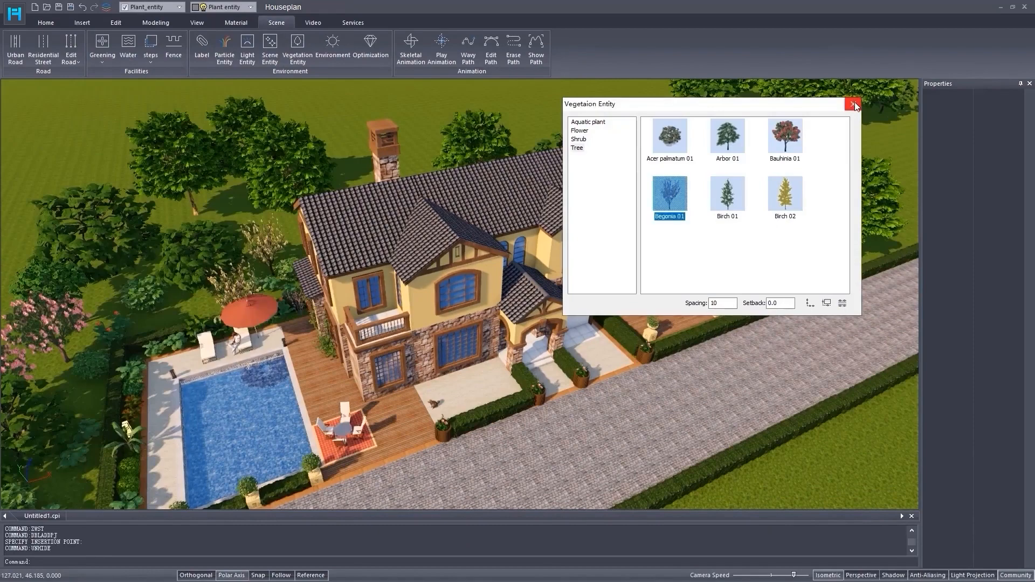
{"action": "left_click", "coordinate": [854, 104]}
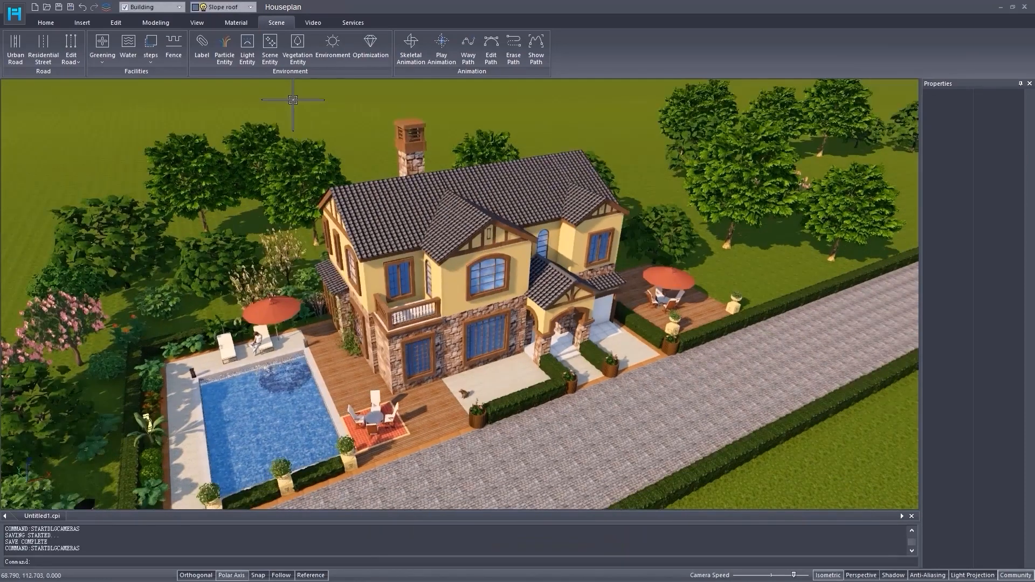
Save the current aerial view of the villa and a closer ground-level view from the pool corner to the camera view list
{"action": "left_click", "coordinate": [311, 21]}
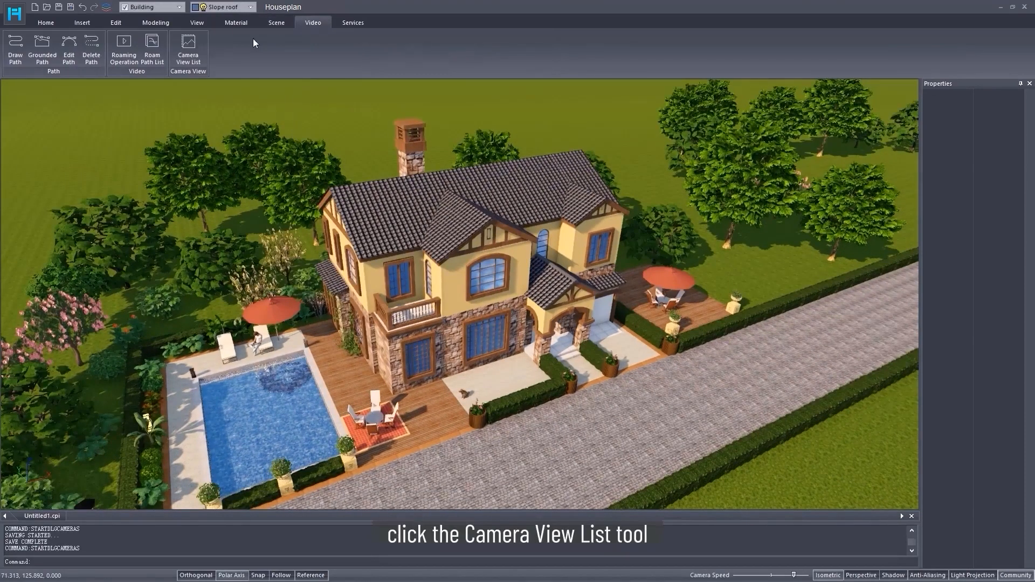
{"action": "left_click", "coordinate": [195, 43]}
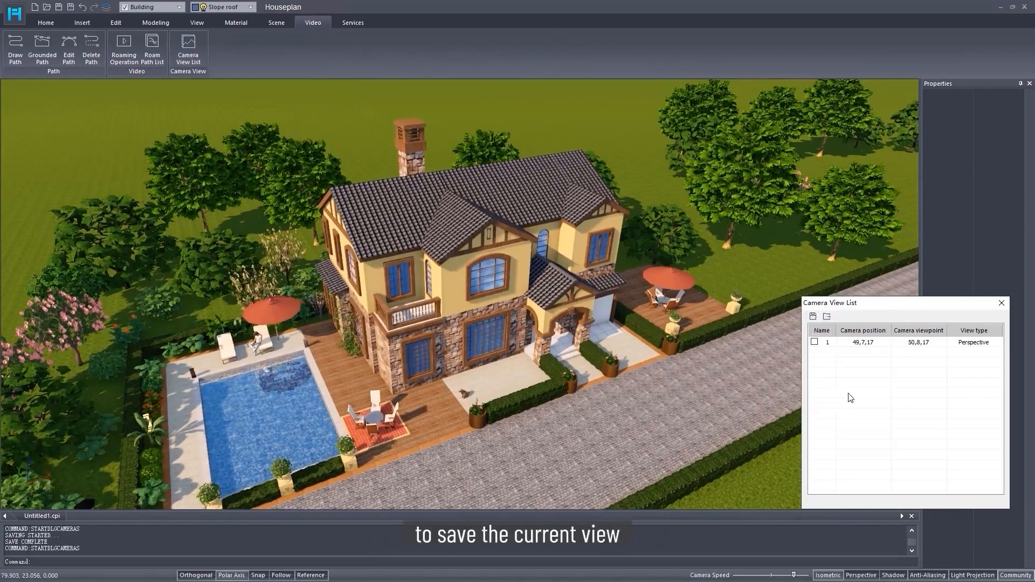
{"action": "left_click", "coordinate": [1000, 304]}
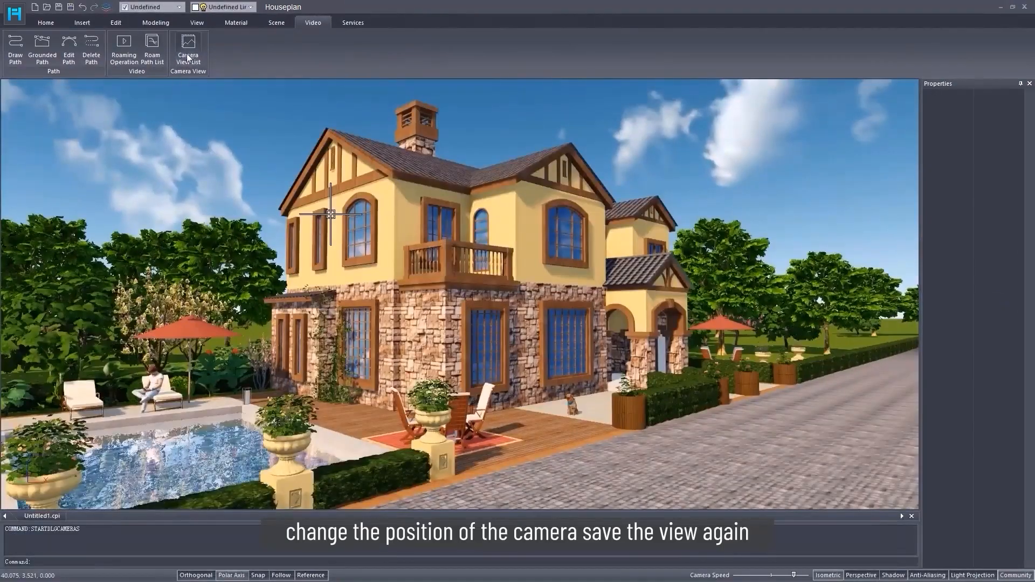
{"action": "left_click", "coordinate": [188, 54]}
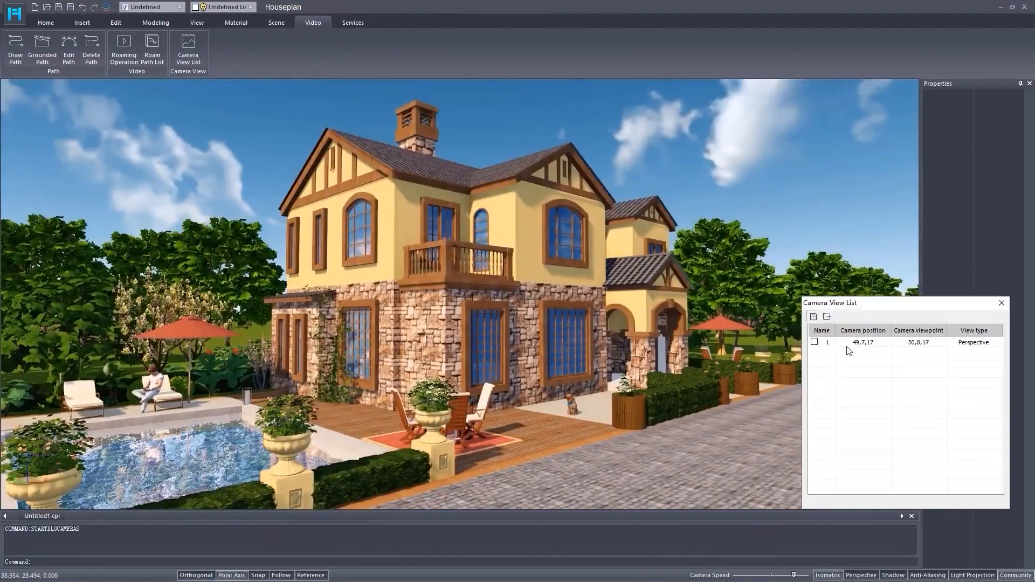
{"action": "left_click", "coordinate": [1001, 304]}
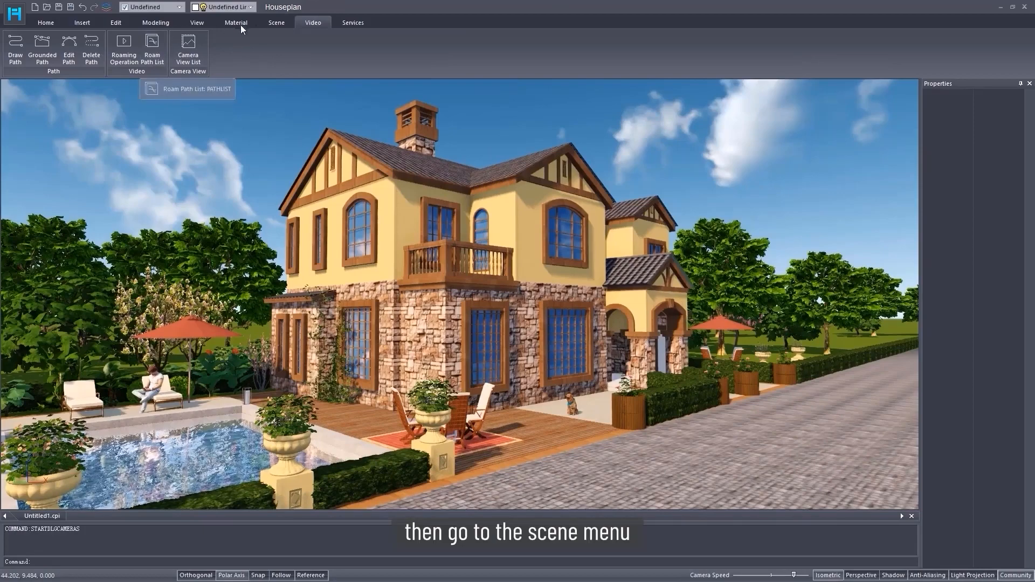
Set the environment weather to Sunset
{"action": "left_click", "coordinate": [275, 22]}
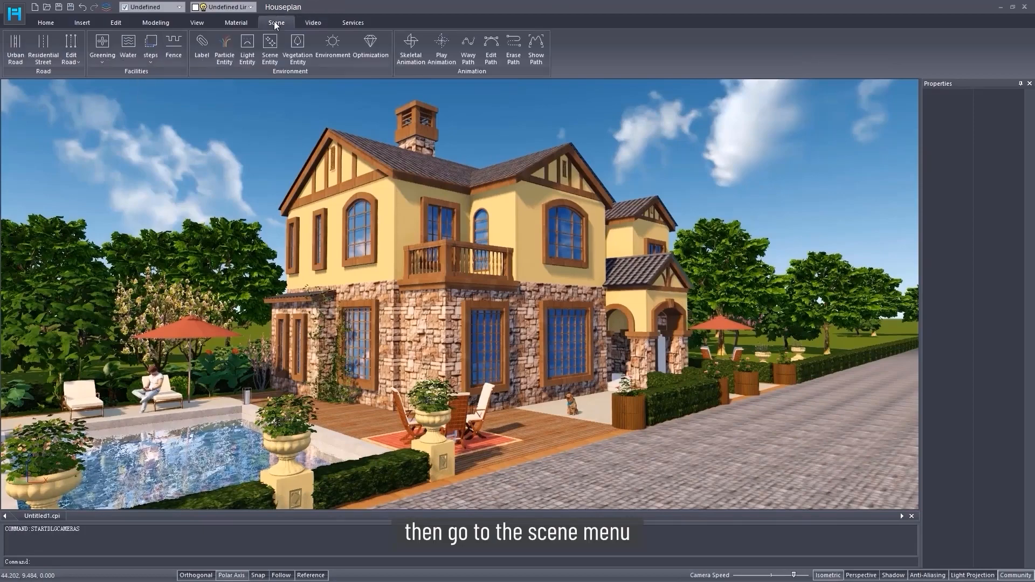
{"action": "left_click", "coordinate": [332, 43]}
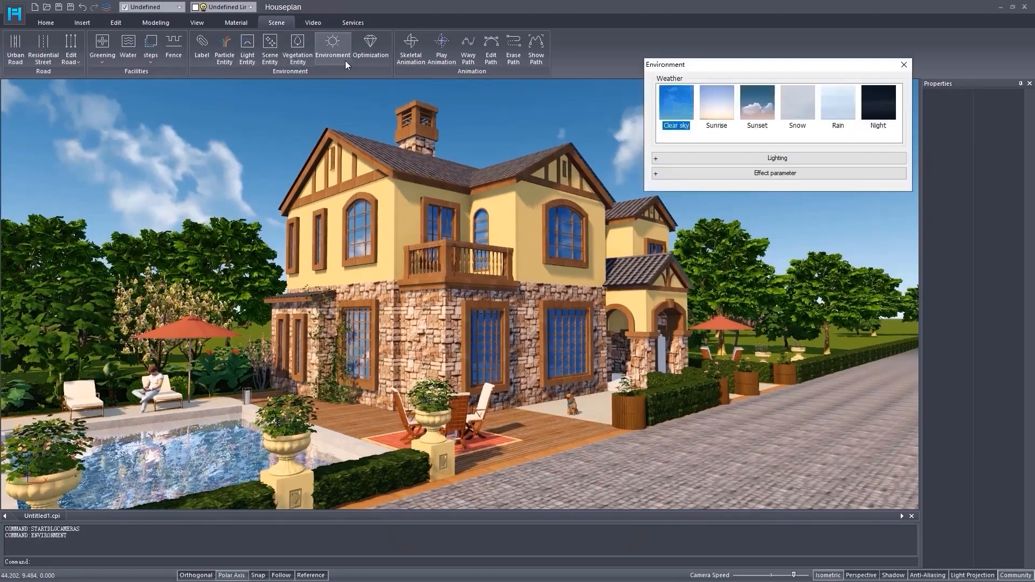
{"action": "double_click", "coordinate": [764, 100]}
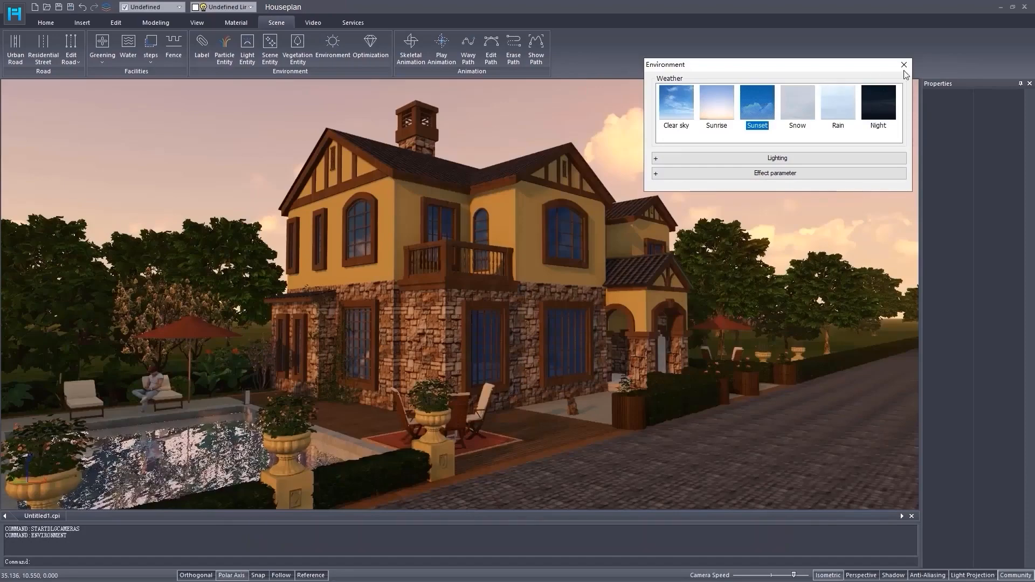
{"action": "left_click", "coordinate": [903, 66]}
Save a low sunset view of the parasol and chairs on the wooden deck to the camera view list
{"action": "middle_click_drag", "start_coordinate": [684, 200], "coordinate": [421, 264]}
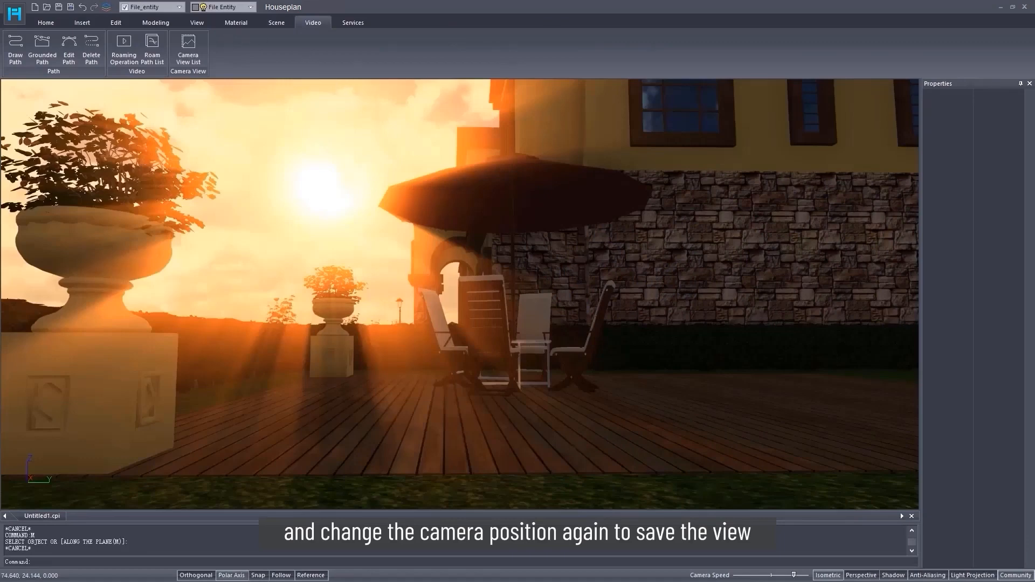
{"action": "left_click", "coordinate": [188, 48]}
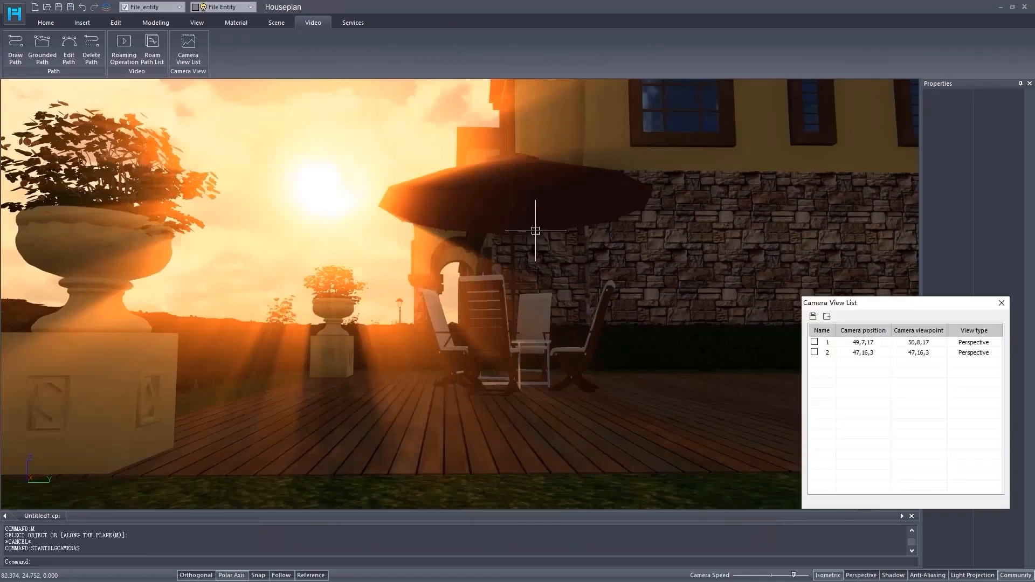
{"action": "left_click", "coordinate": [813, 317]}
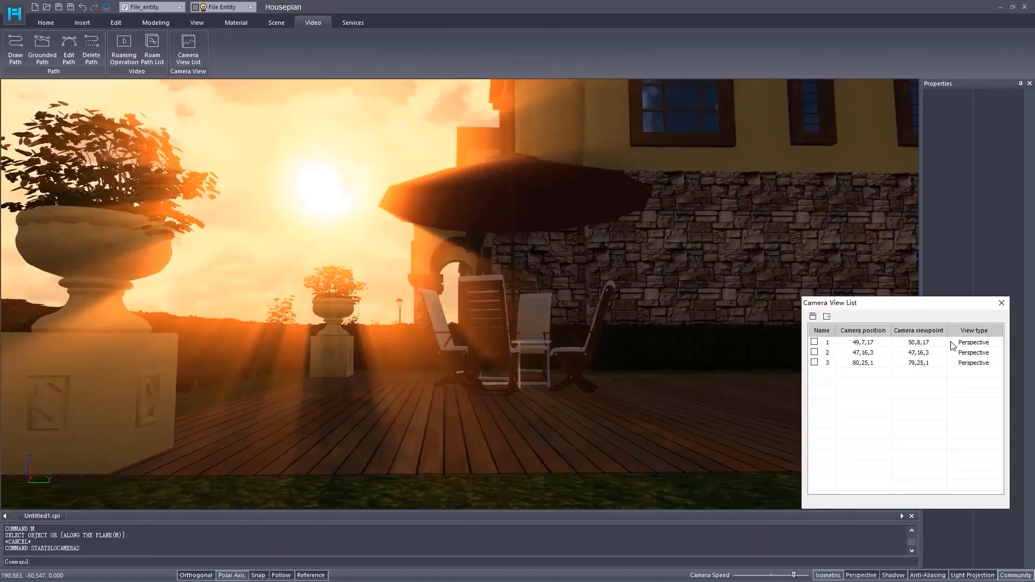
{"action": "left_click", "coordinate": [1002, 303]}
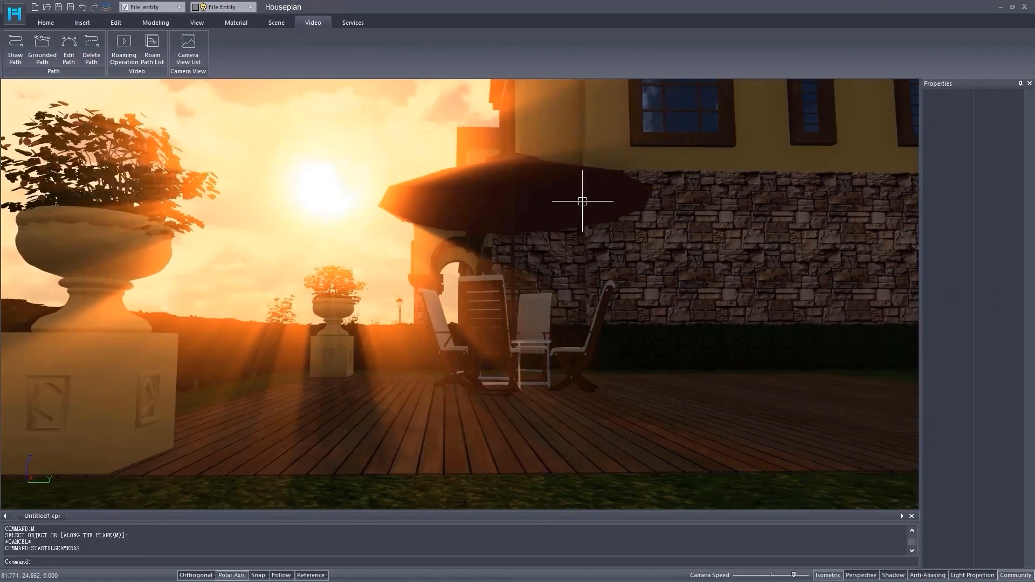
Export the sunset deck view as the JPEG image 3.jpg with an output size of 4000 × 2250 pixels
{"action": "left_click", "coordinate": [80, 22]}
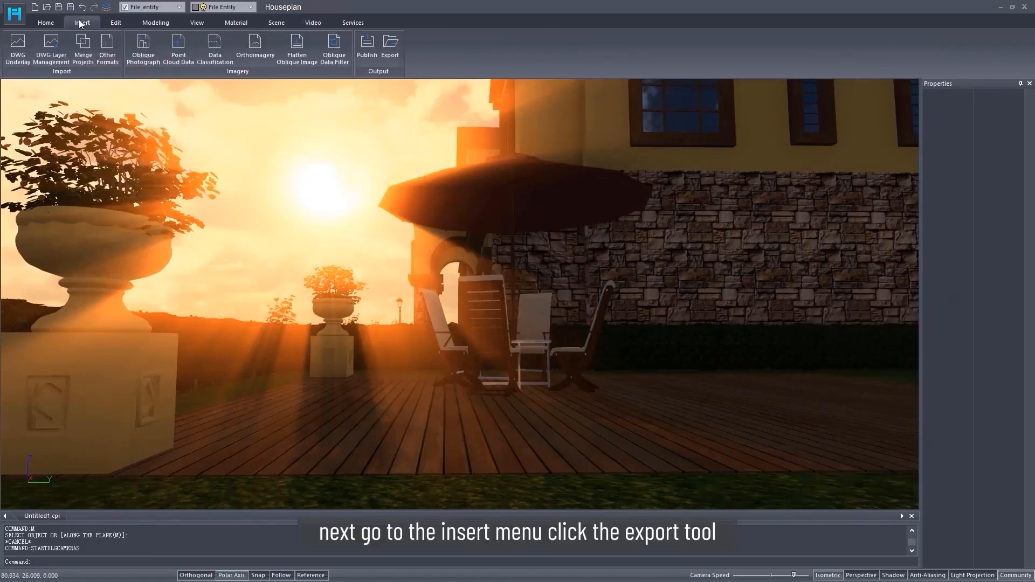
{"action": "left_click", "coordinate": [390, 45]}
{"action": "double_click", "coordinate": [453, 400]}
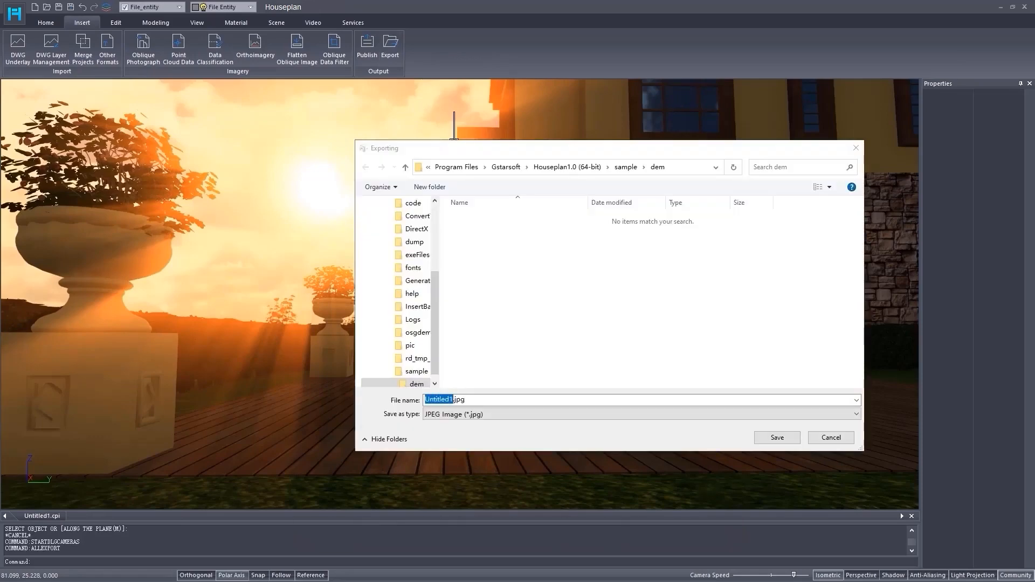
{"action": "type", "text": "3"}
{"action": "left_click", "coordinate": [776, 438]}
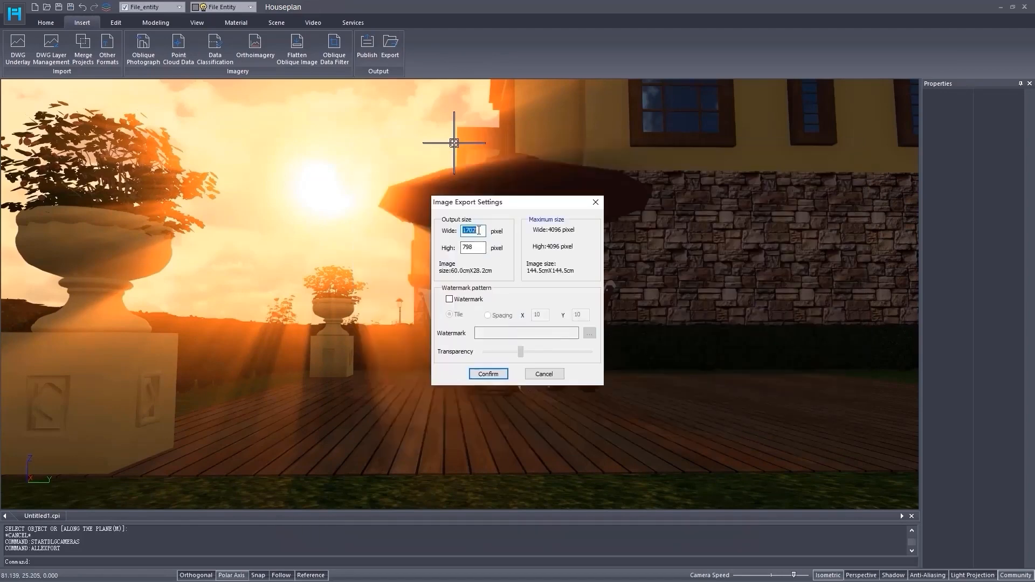
{"action": "type", "text": "4000"}
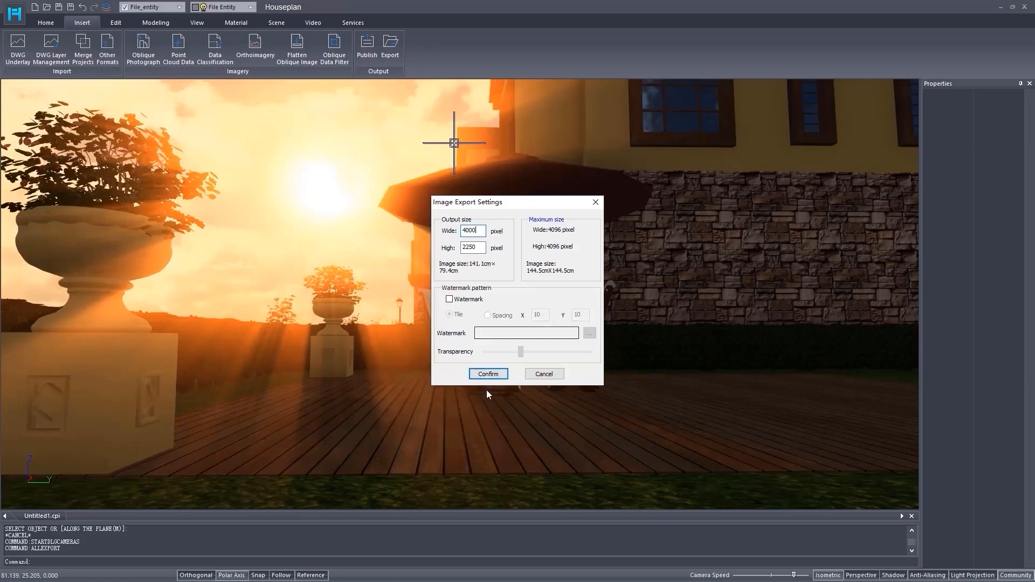
{"action": "left_click", "coordinate": [491, 375]}
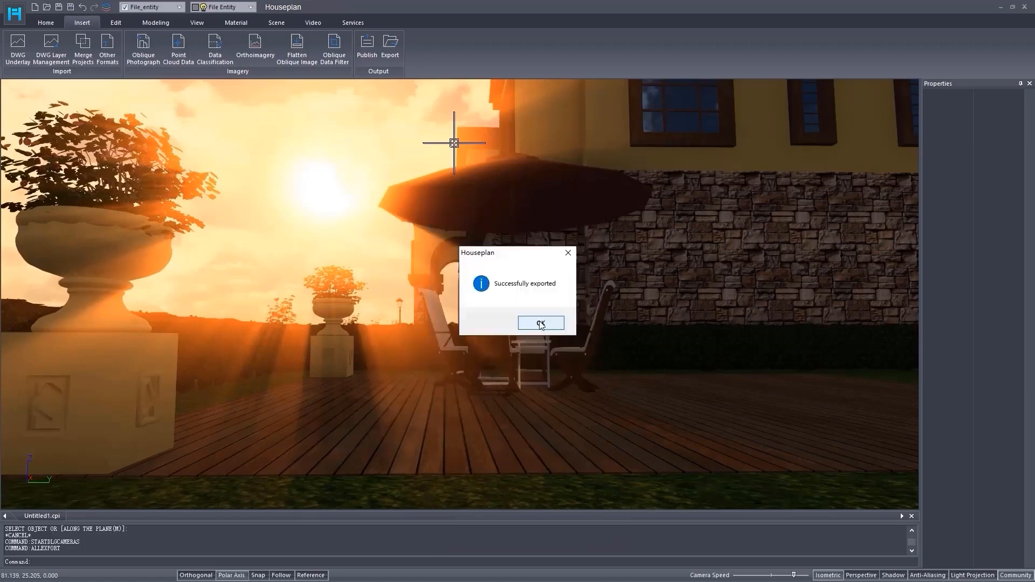
{"action": "left_click", "coordinate": [540, 323]}
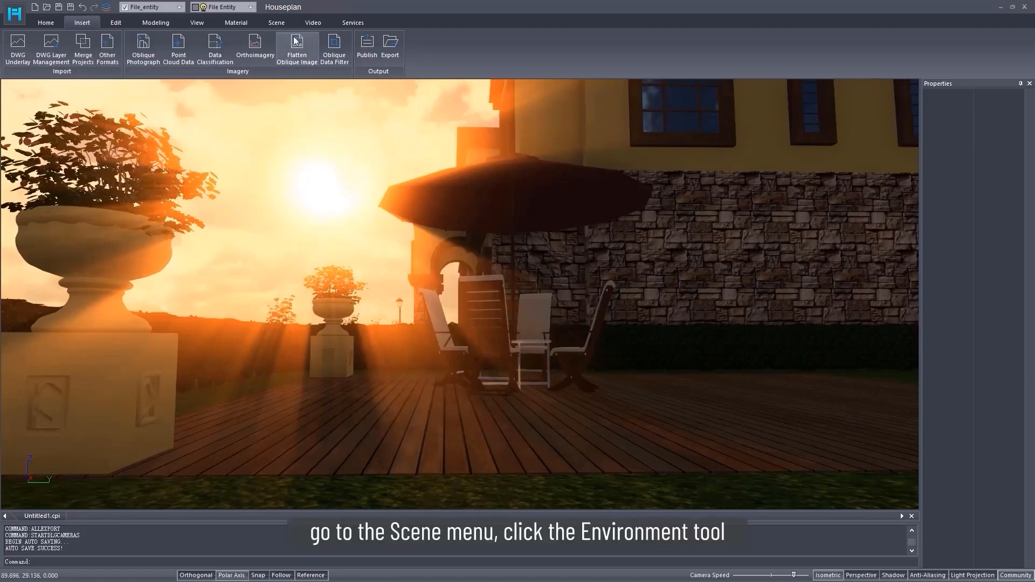
Switch the environment weather to Clear sky
{"action": "left_click", "coordinate": [276, 22]}
{"action": "left_click", "coordinate": [332, 47]}
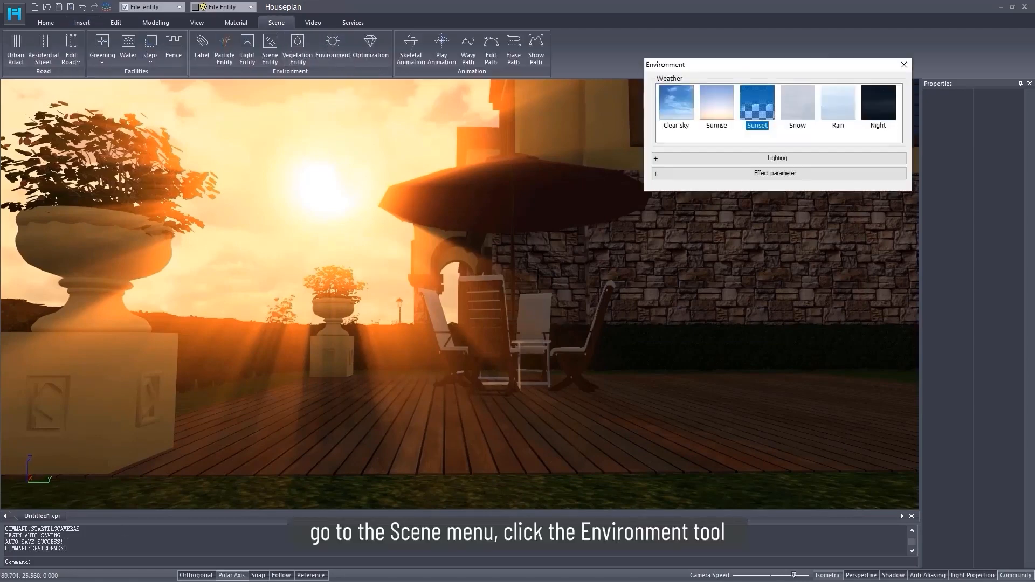
{"action": "left_click", "coordinate": [680, 94]}
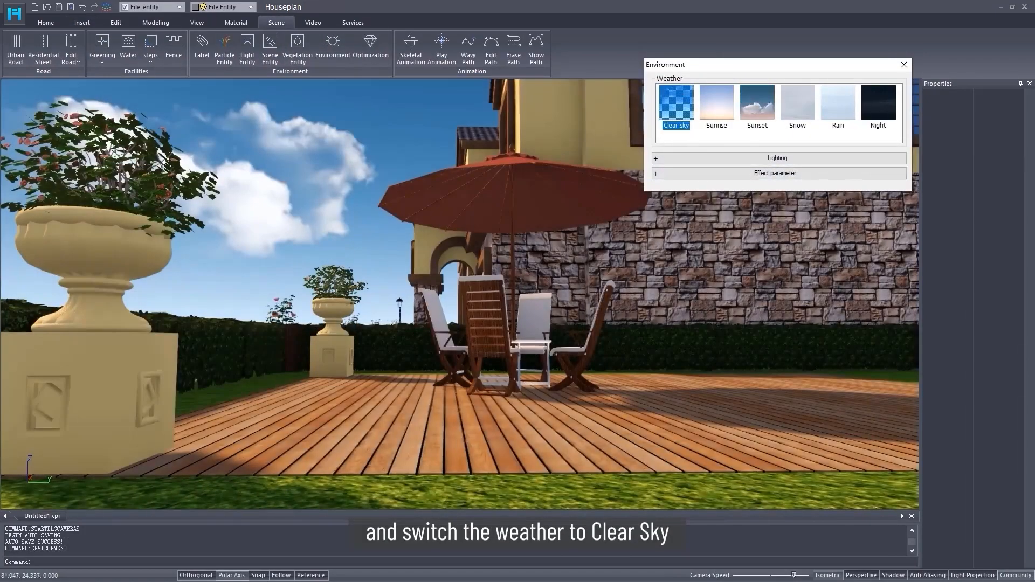
Set the environment lighting direction to -31 for the clear-sky scene and close the environment settings
{"action": "left_click", "coordinate": [752, 158]}
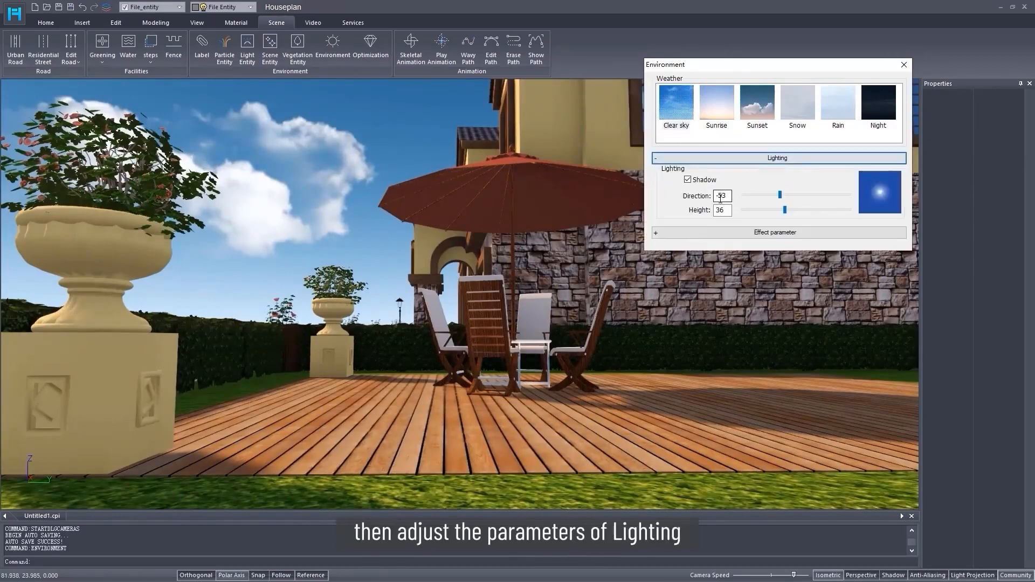
{"action": "left_click_drag", "start_coordinate": [720, 197], "coordinate": [730, 200]}
{"action": "type", "text": "31"}
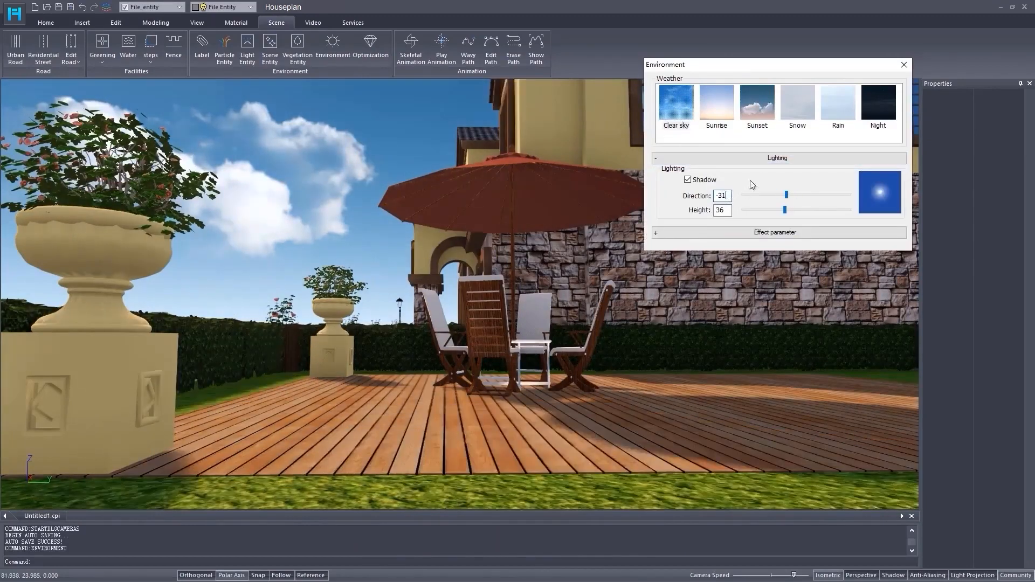
{"action": "left_click", "coordinate": [904, 65]}
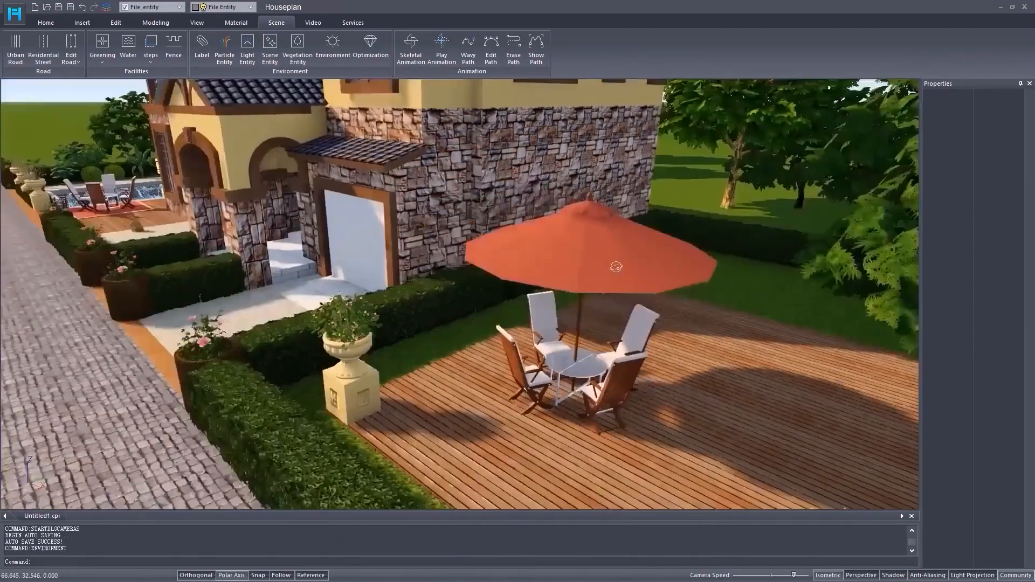
From a top view of the site, draw a straight two-point video path on the grass across the road from the villa
{"action": "middle_click_drag", "start_coordinate": [615, 267], "coordinate": [669, 277], "text": "shift"}
{"action": "scroll", "coordinate": [480, 328], "scroll_direction": "down", "scroll_amount": 5}
{"action": "scroll", "coordinate": [428, 201], "scroll_direction": "down", "scroll_amount": 3}
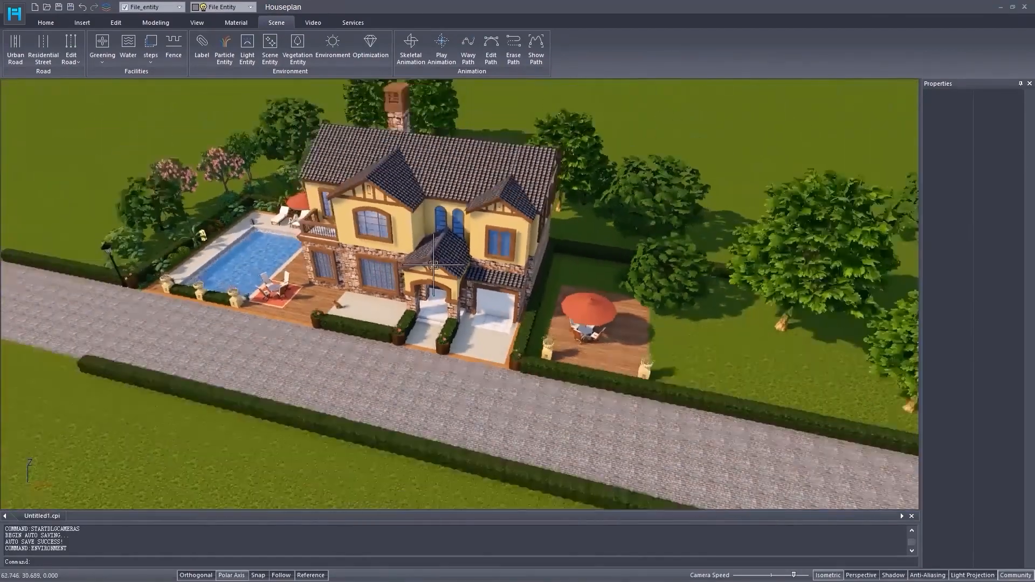
{"action": "middle_click_drag", "start_coordinate": [428, 201], "coordinate": [443, 294], "text": "shift"}
{"action": "scroll", "coordinate": [455, 286], "scroll_direction": "down", "scroll_amount": 2}
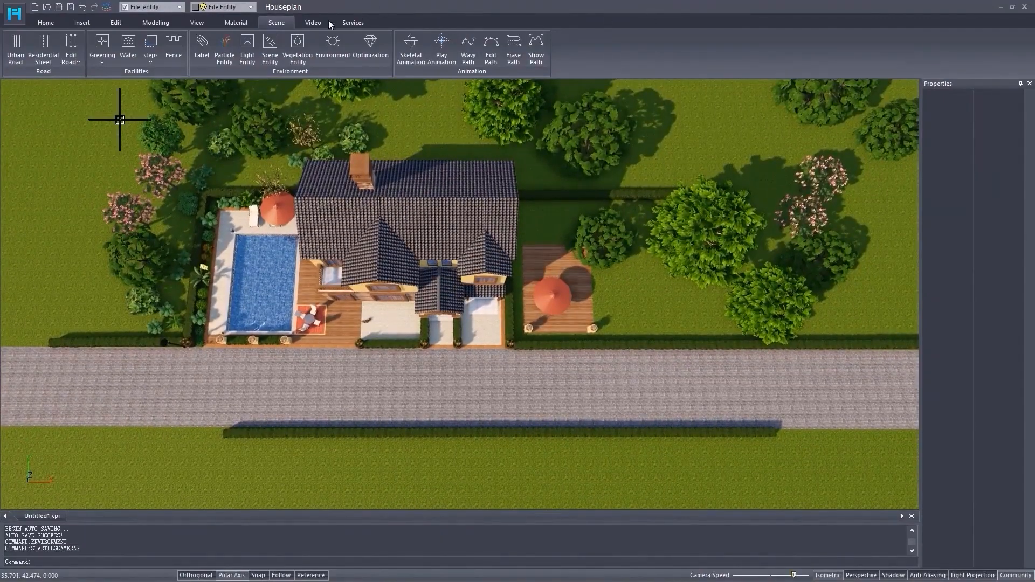
{"action": "left_click", "coordinate": [313, 24]}
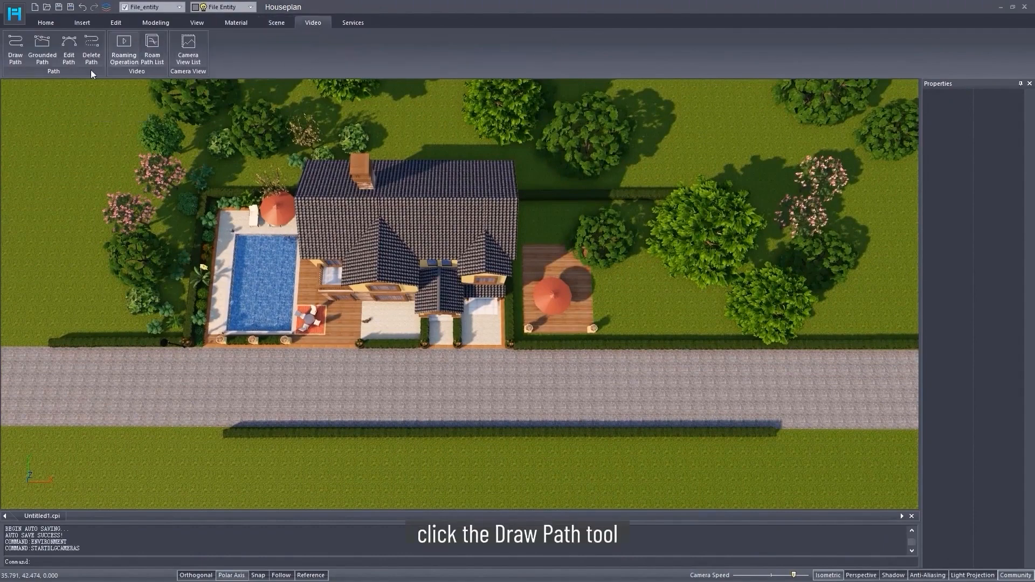
{"action": "left_click", "coordinate": [12, 46]}
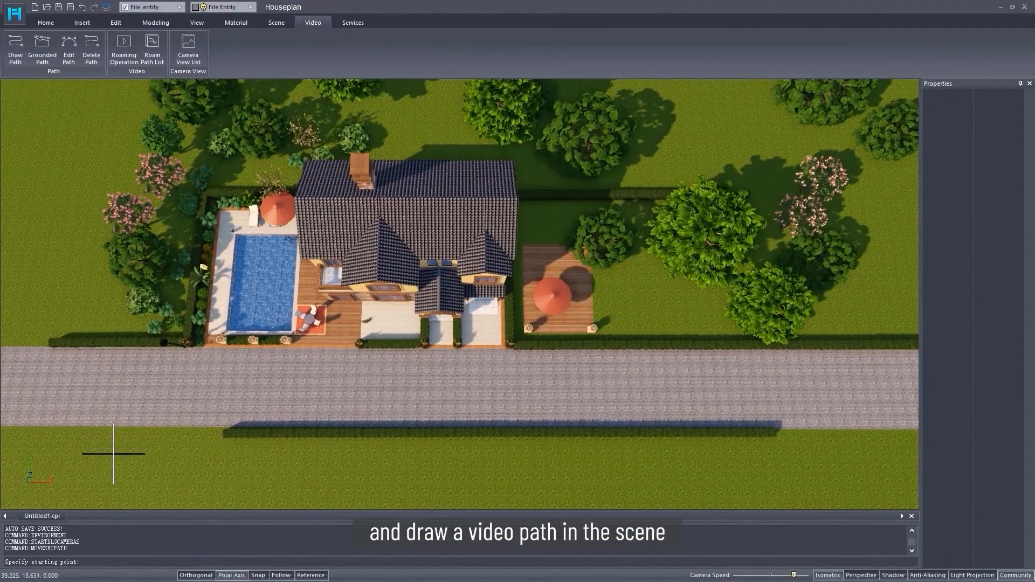
{"action": "left_click", "coordinate": [174, 455]}
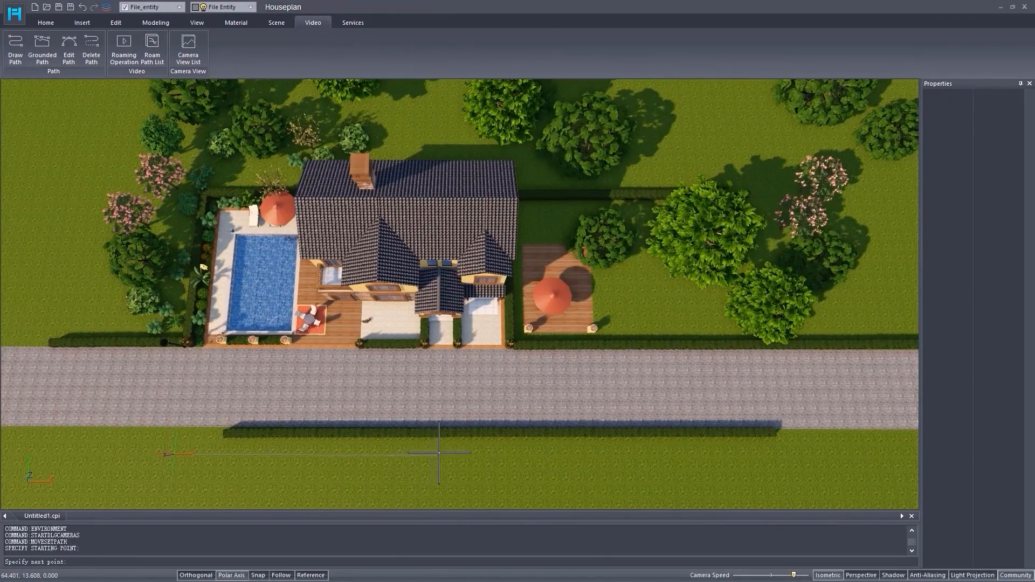
{"action": "left_click", "coordinate": [587, 453]}
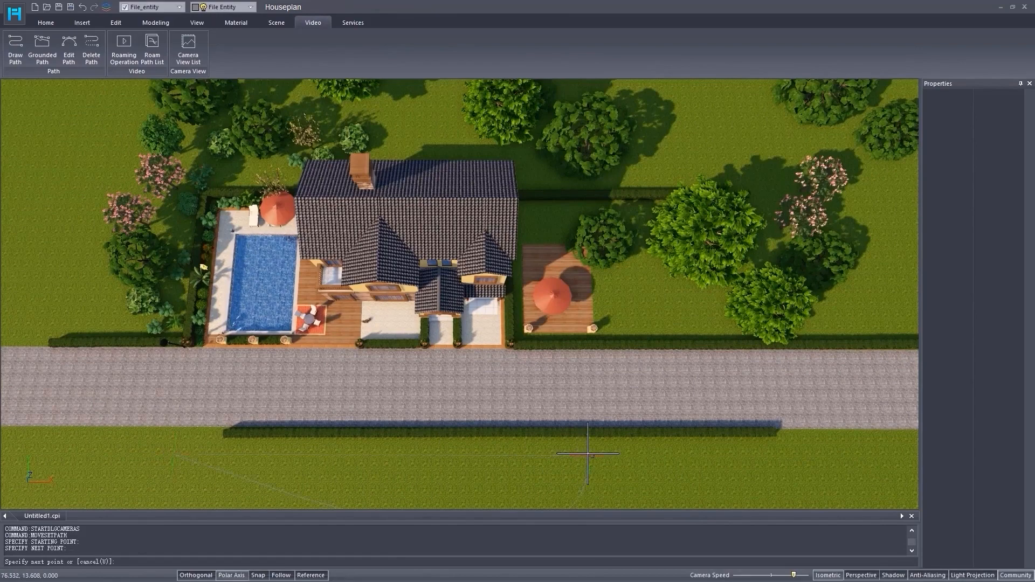
{"action": "right_click", "coordinate": [622, 454]}
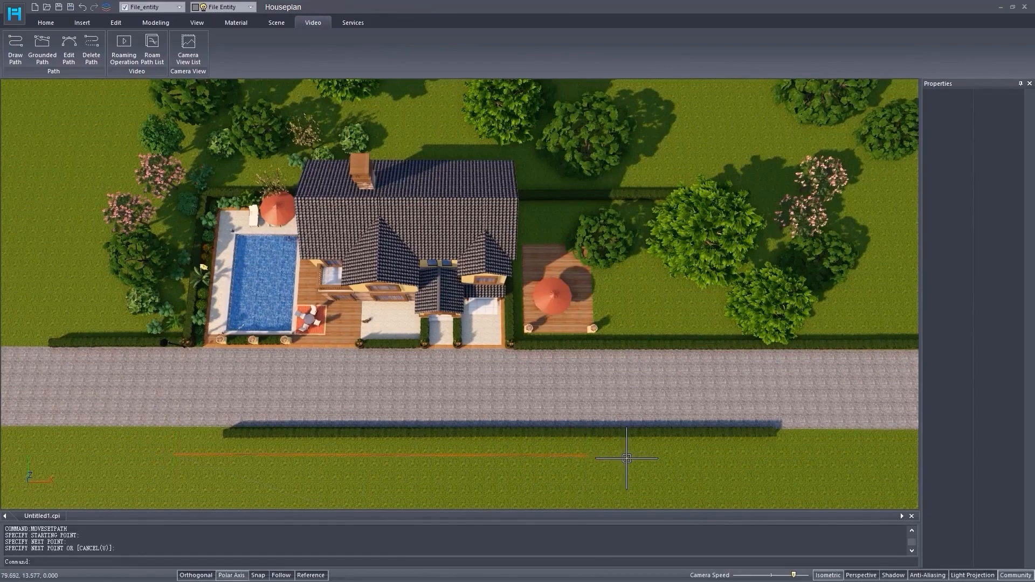
Edit the video path so the height angle and azimuth of both control points aim at 62.75,31.44,3 on the villa
{"action": "left_click", "coordinate": [68, 47]}
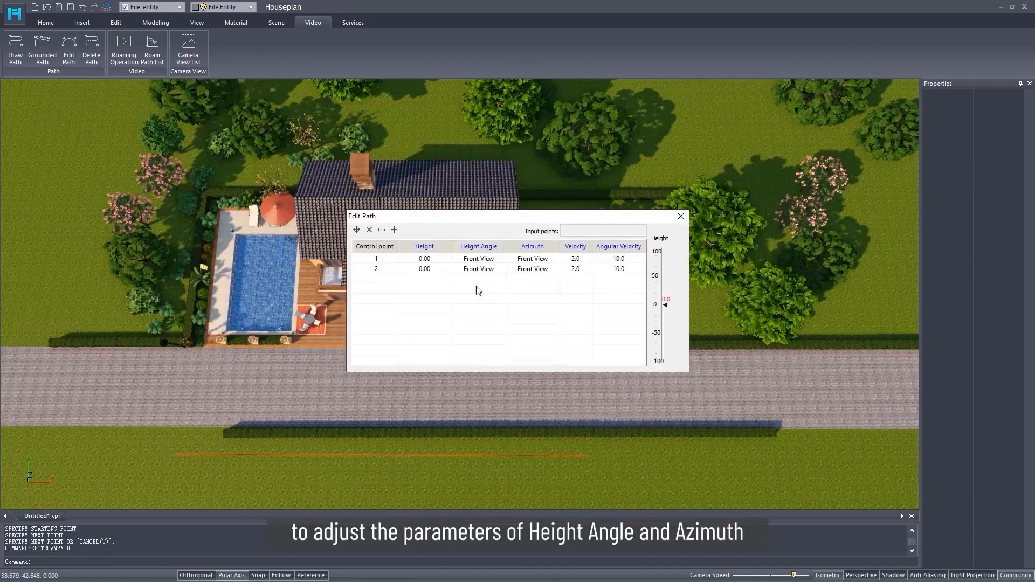
{"action": "left_click", "coordinate": [499, 262]}
{"action": "left_click", "coordinate": [500, 258]}
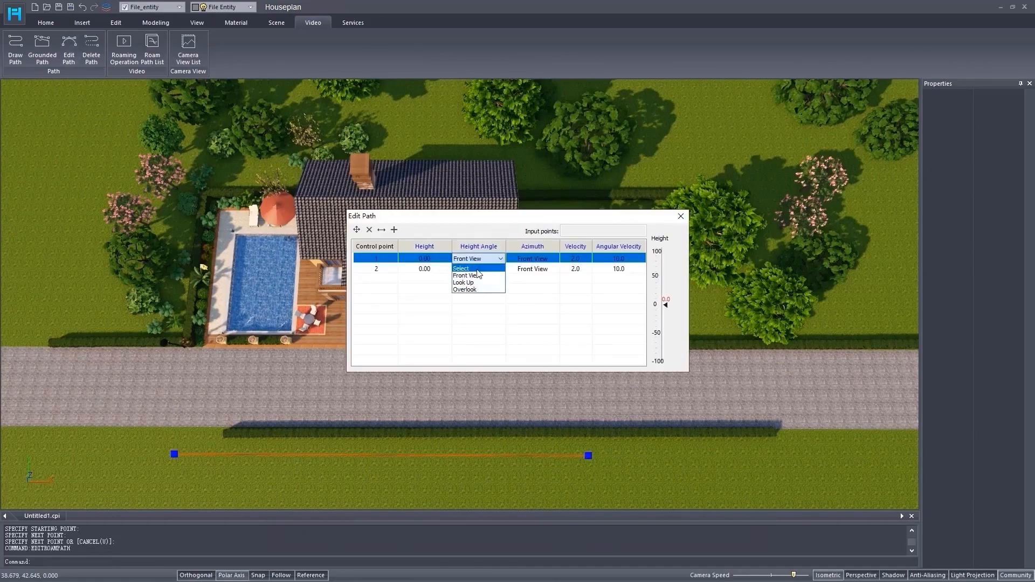
{"action": "left_click", "coordinate": [469, 289]}
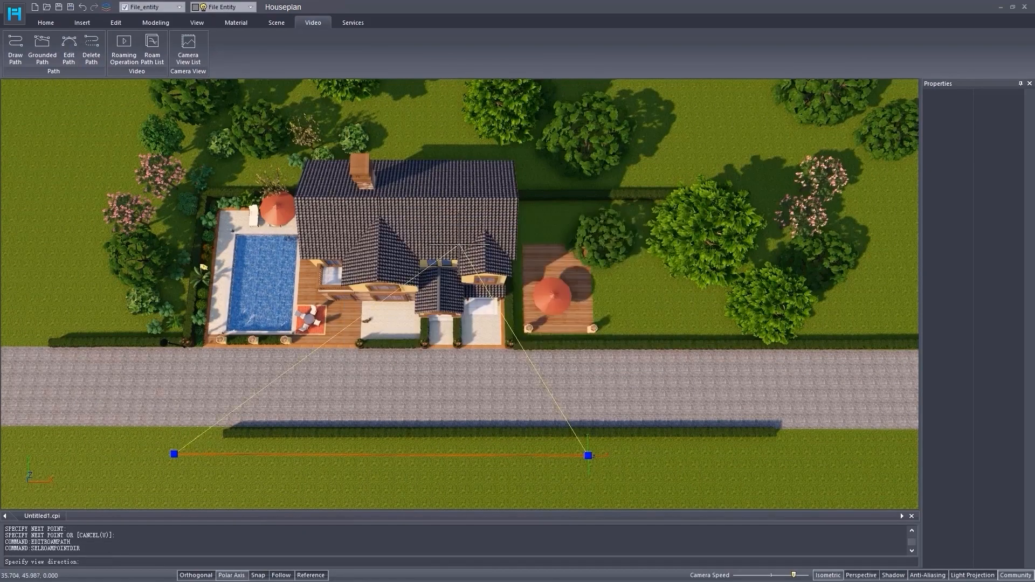
{"action": "left_click", "coordinate": [406, 198]}
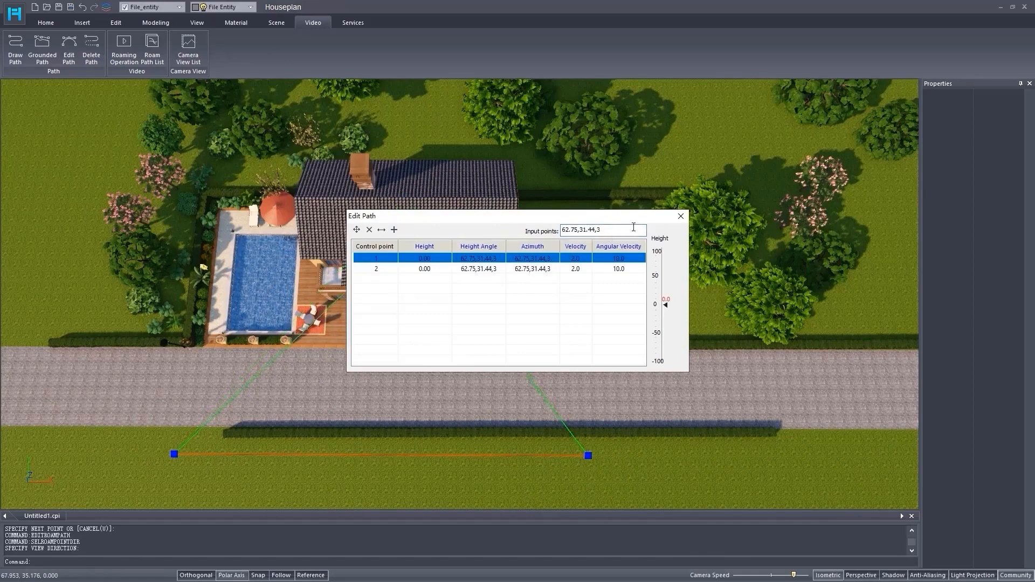
{"action": "left_click", "coordinate": [684, 216]}
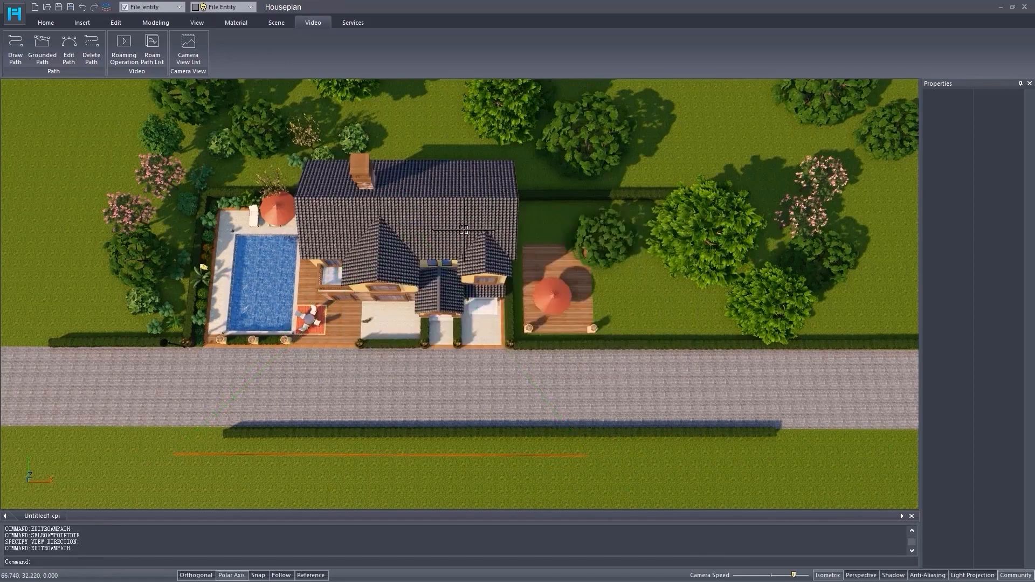
Play a roaming preview along the edited path and close it partway through
{"action": "left_click", "coordinate": [124, 46]}
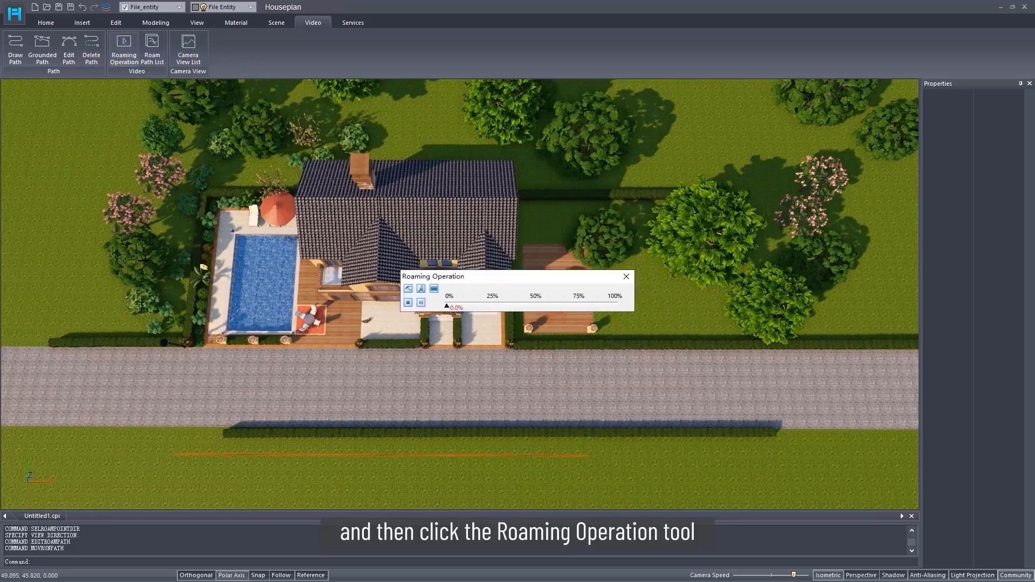
{"action": "left_click", "coordinate": [421, 289]}
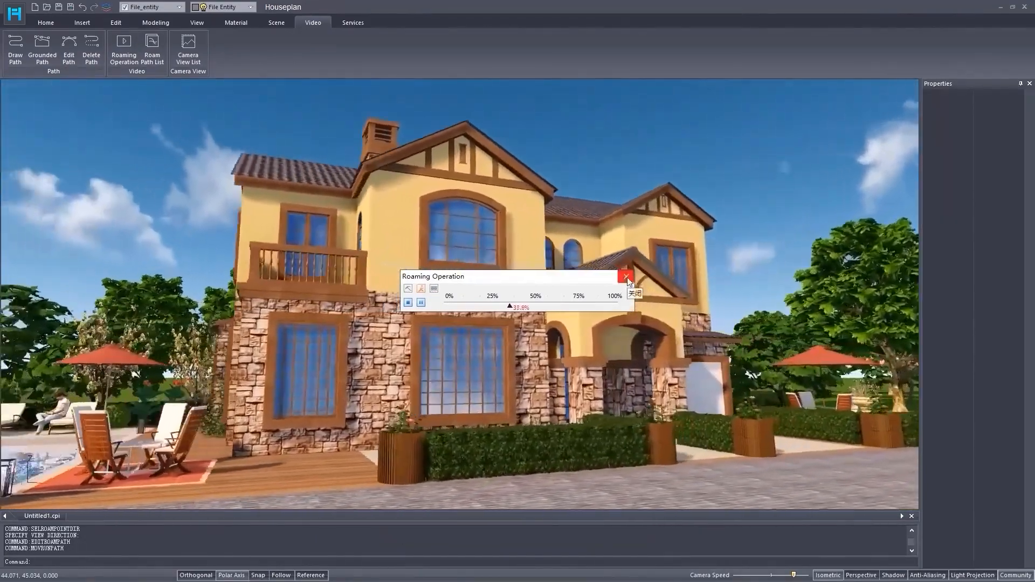
{"action": "left_click", "coordinate": [625, 278]}
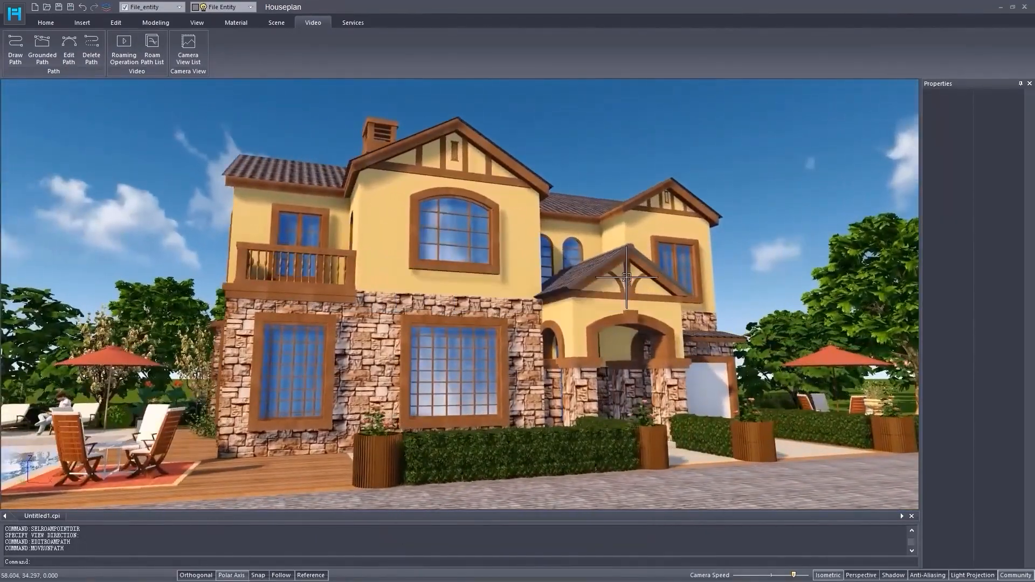
Save the current path to the roam path list under the name 1
{"action": "left_click", "coordinate": [152, 46]}
{"action": "left_click", "coordinate": [451, 283]}
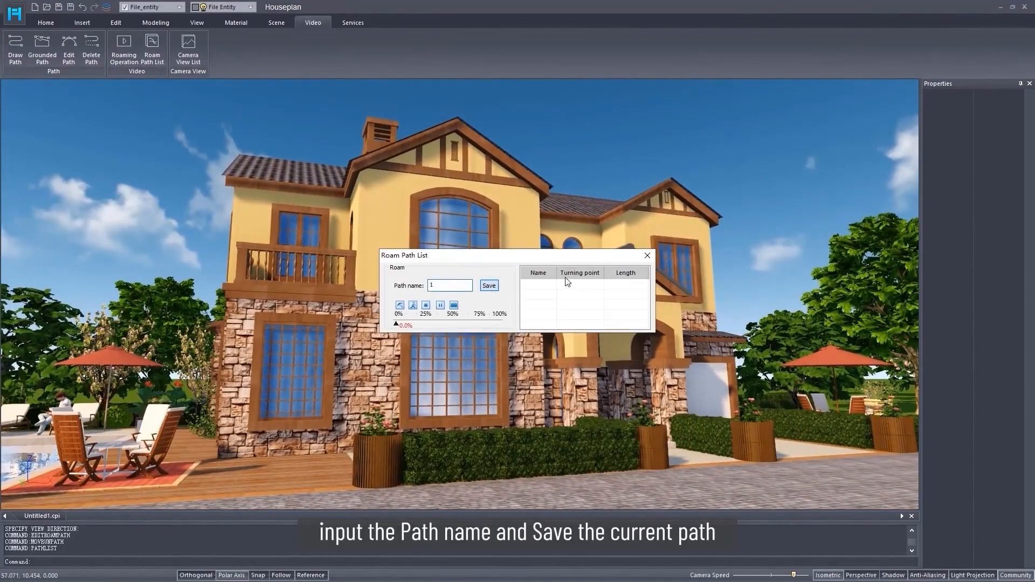
{"action": "type", "text": "1"}
{"action": "key", "text": "Return"}
{"action": "left_click", "coordinate": [646, 256]}
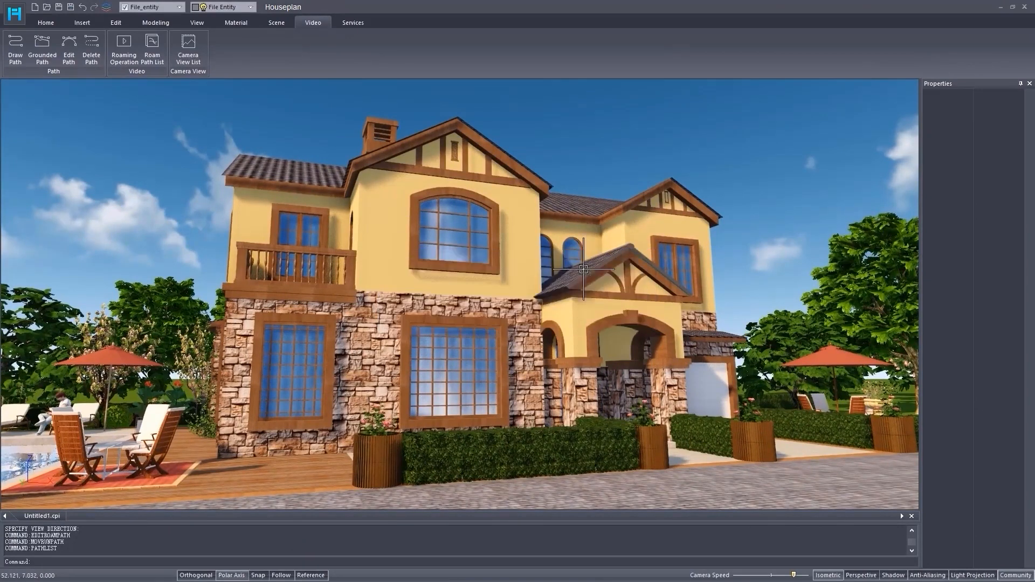
Export the path roaming as the MP4 video Scene walkthrough.mp4 with video size 1920*1080 and High quality
{"action": "left_click", "coordinate": [124, 43]}
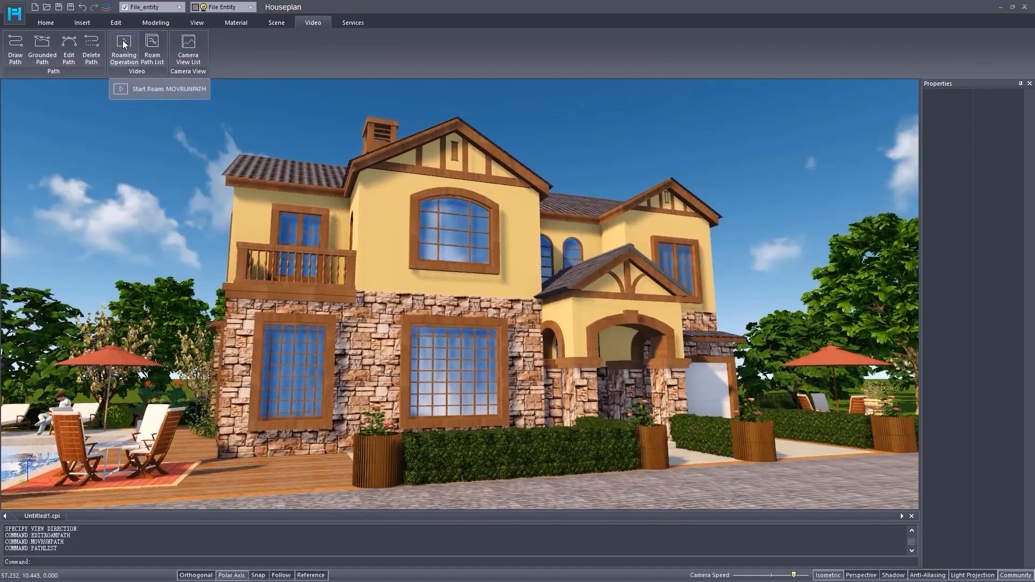
{"action": "left_click", "coordinate": [124, 43]}
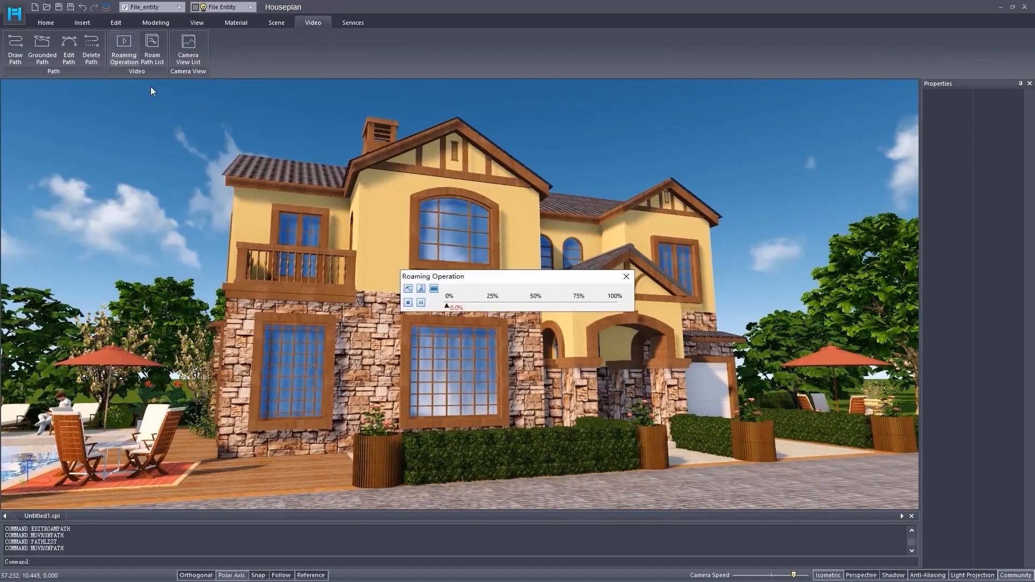
{"action": "left_click", "coordinate": [408, 289]}
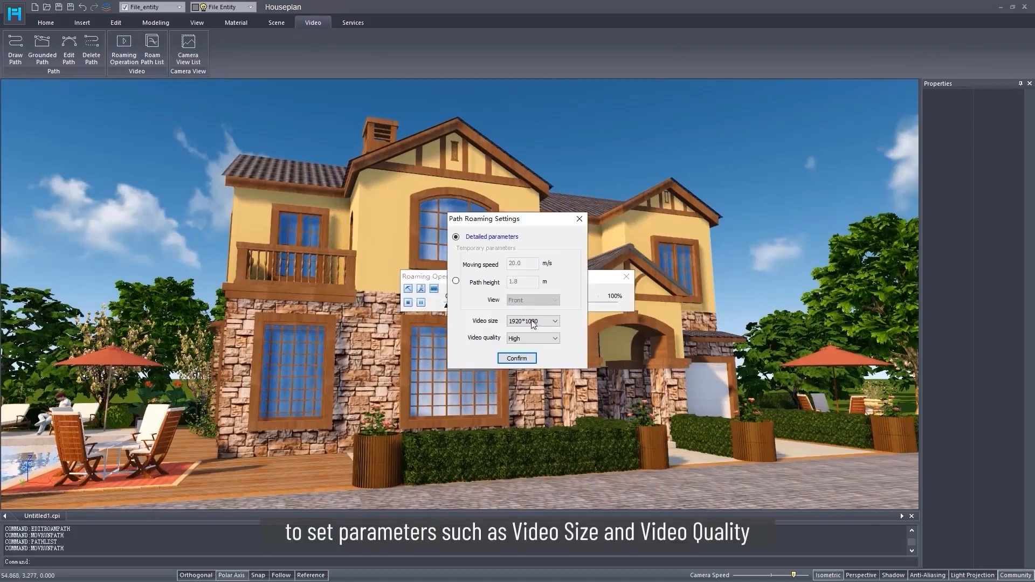
{"action": "left_click", "coordinate": [557, 333]}
{"action": "left_click", "coordinate": [555, 338]}
{"action": "left_click", "coordinate": [555, 338]}
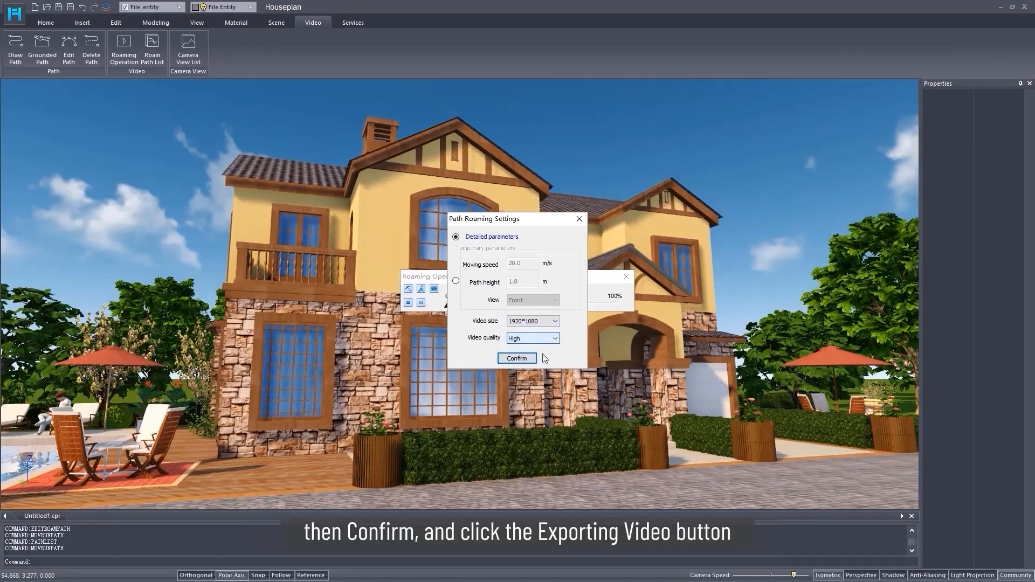
{"action": "left_click", "coordinate": [526, 359]}
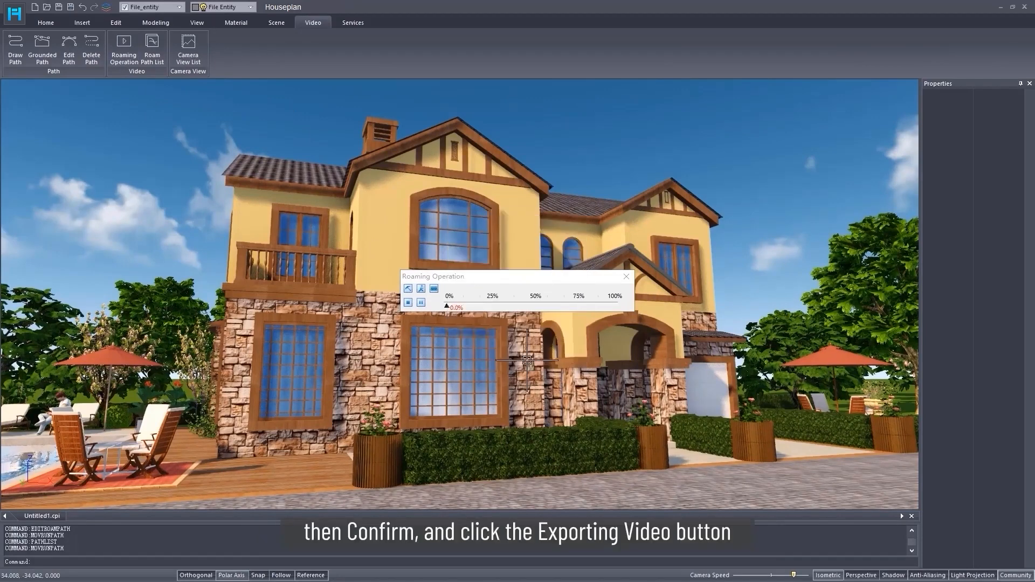
{"action": "left_click", "coordinate": [434, 289]}
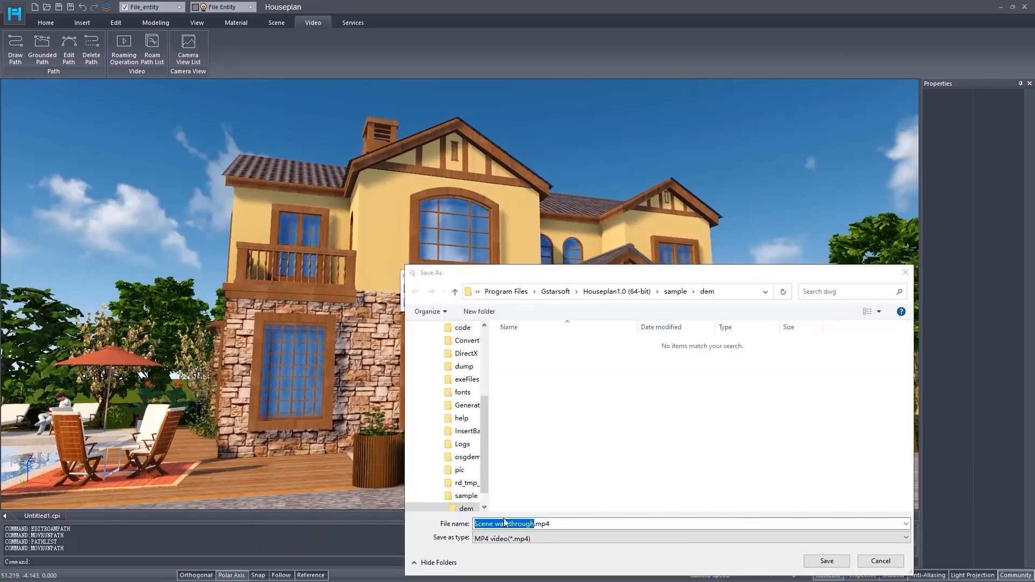
{"action": "left_click", "coordinate": [826, 561]}
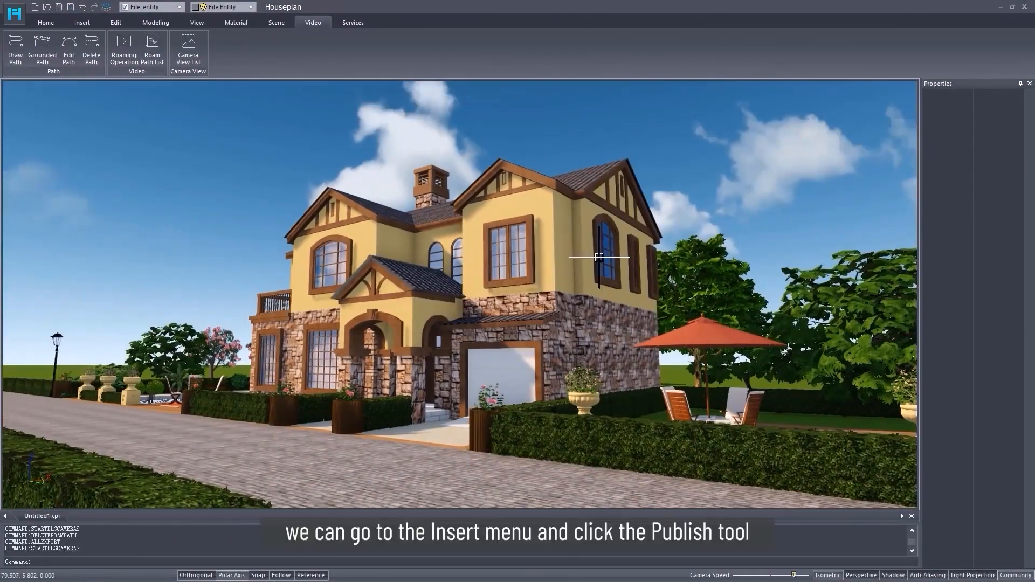
Open the scene in interactive simulation publishing, play saved video 1, and show saved views 1 and 2
{"action": "left_click", "coordinate": [82, 22]}
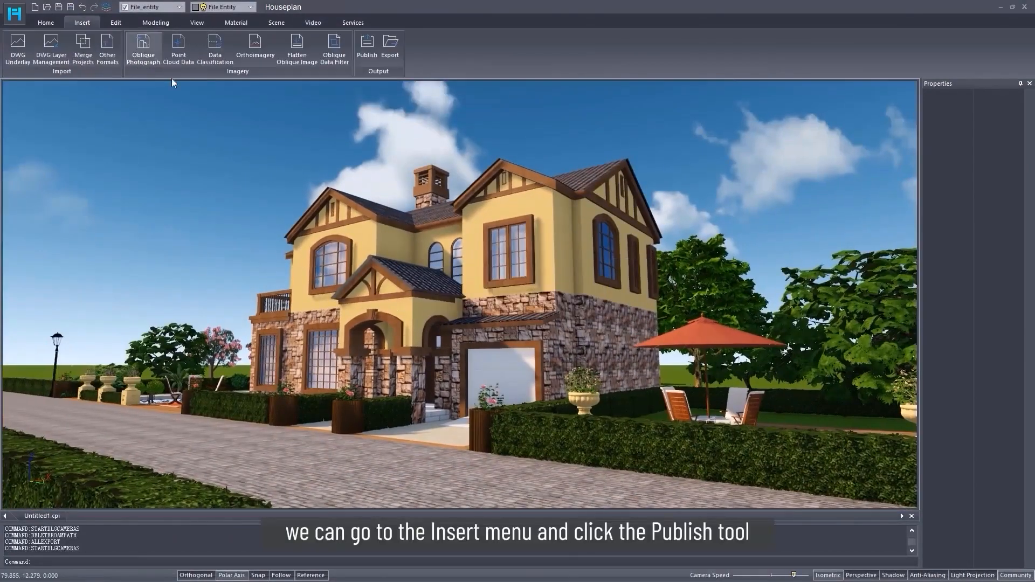
{"action": "left_click", "coordinate": [367, 48]}
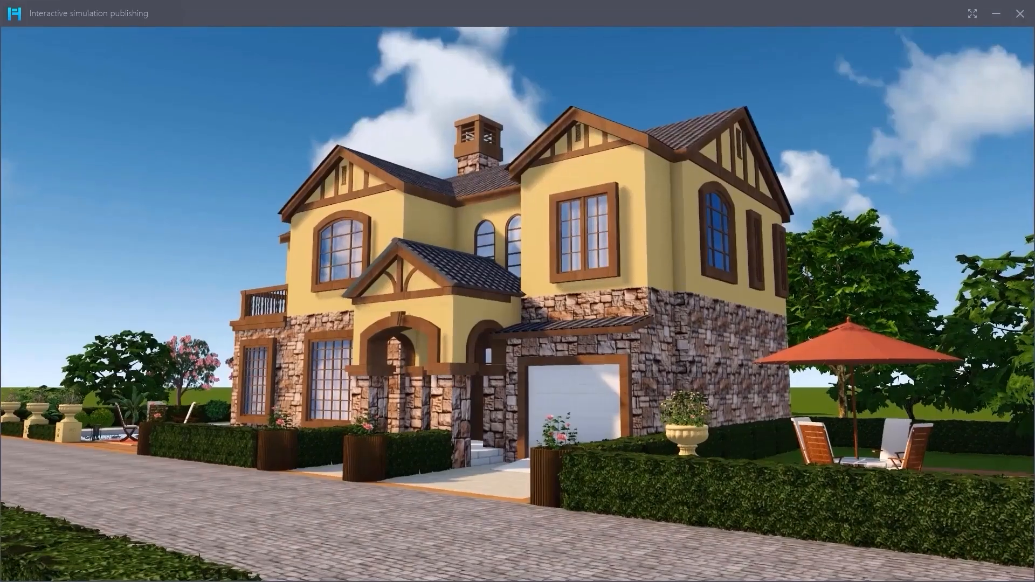
{"action": "mouse_move", "coordinate": [44, 347]}
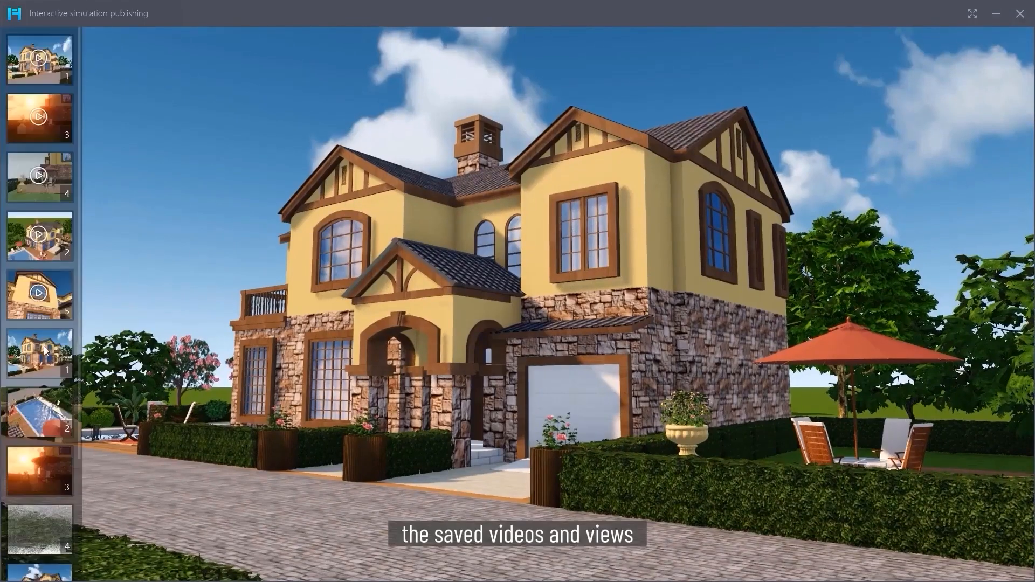
{"action": "left_click", "coordinate": [41, 57]}
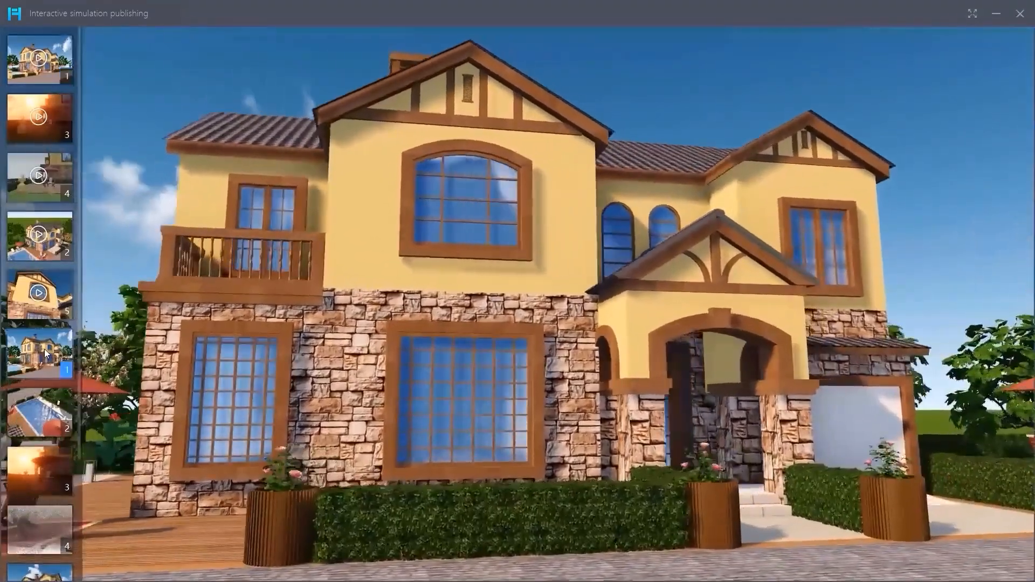
{"action": "left_click", "coordinate": [44, 348]}
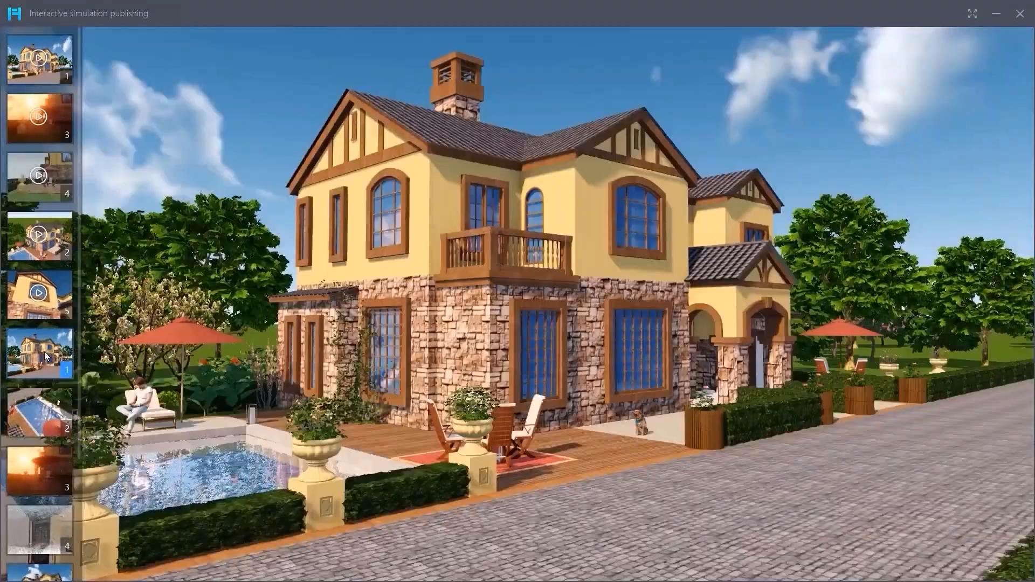
{"action": "left_click", "coordinate": [35, 404]}
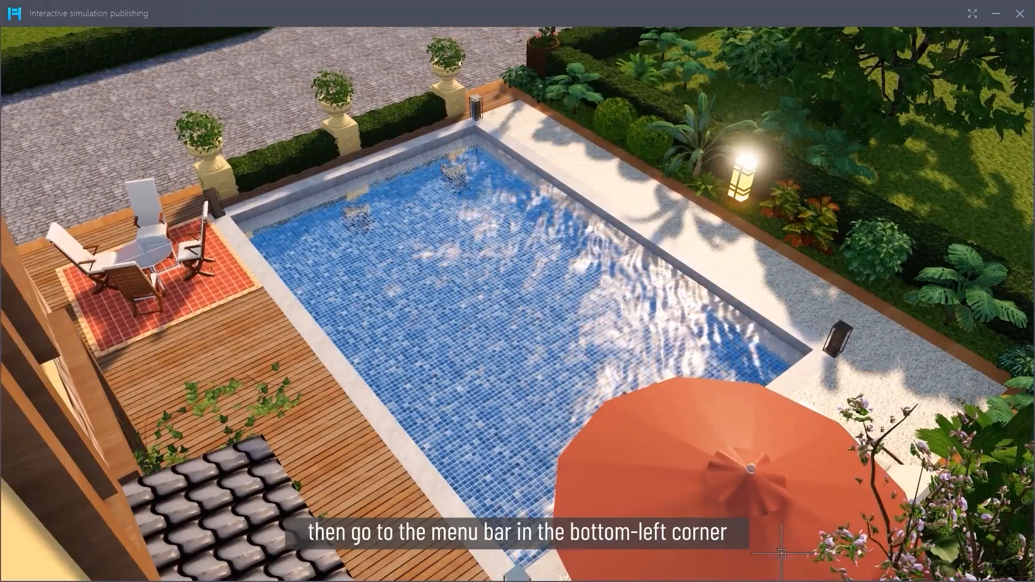
Publish the current scene as the executable Untitled1.exe in the dem folder
{"action": "mouse_move", "coordinate": [233, 561]}
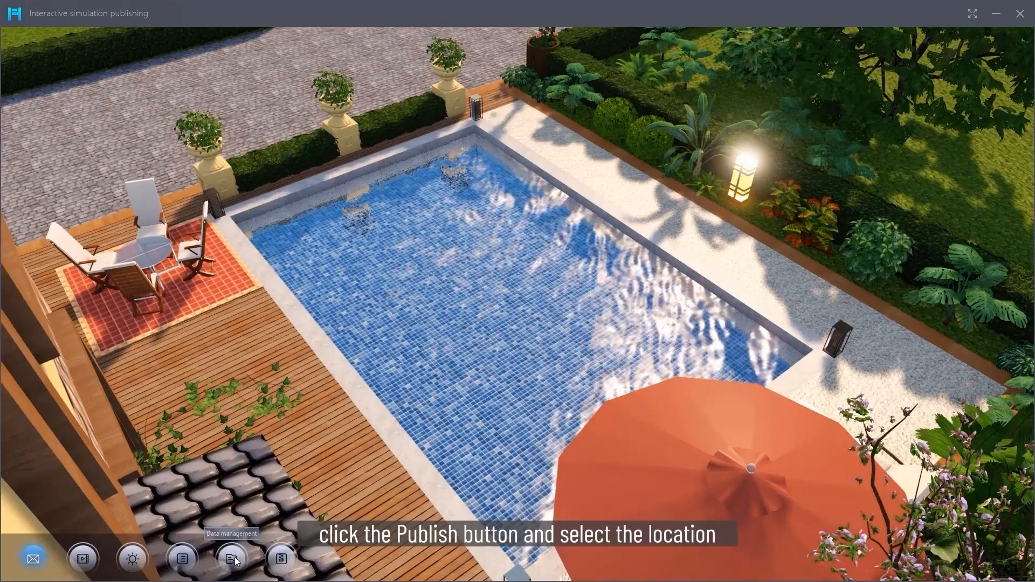
{"action": "left_click", "coordinate": [280, 559]}
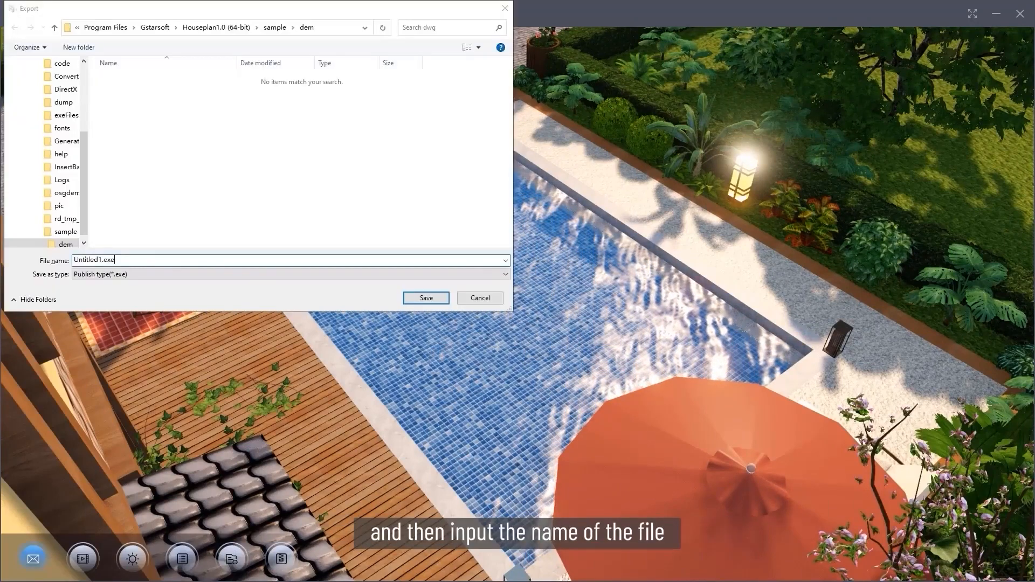
{"action": "left_click", "coordinate": [425, 298]}
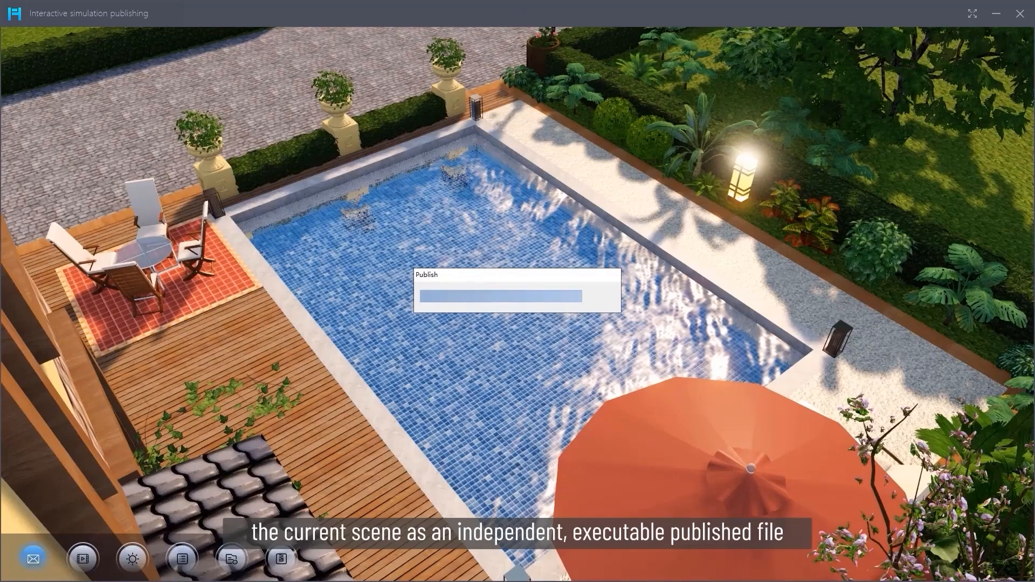
{"action": "left_click", "coordinate": [534, 321]}
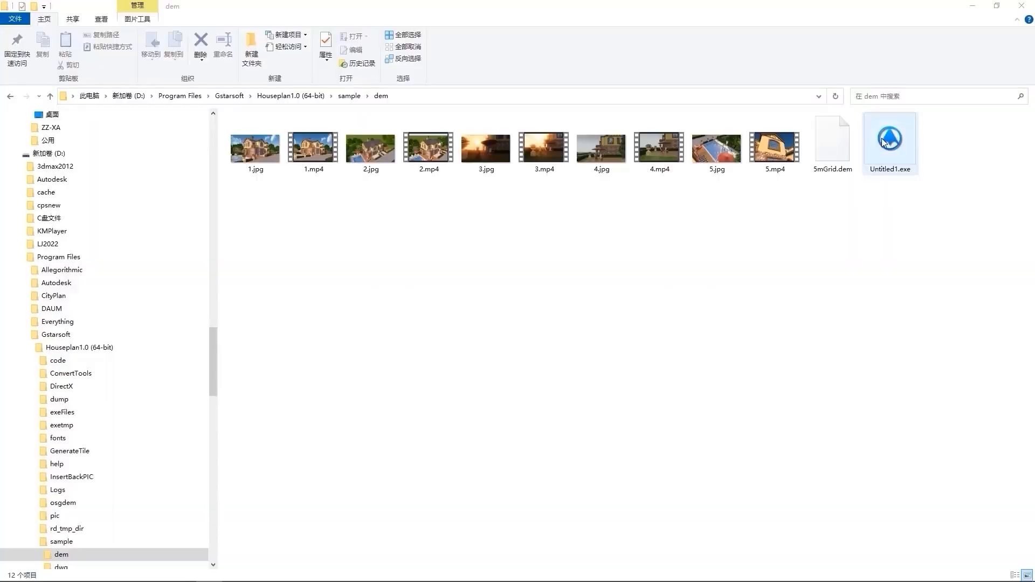
Run the published Untitled1.exe from the dem folder and play saved videos 1, 4, 3 and 2
{"action": "double_click", "coordinate": [883, 142]}
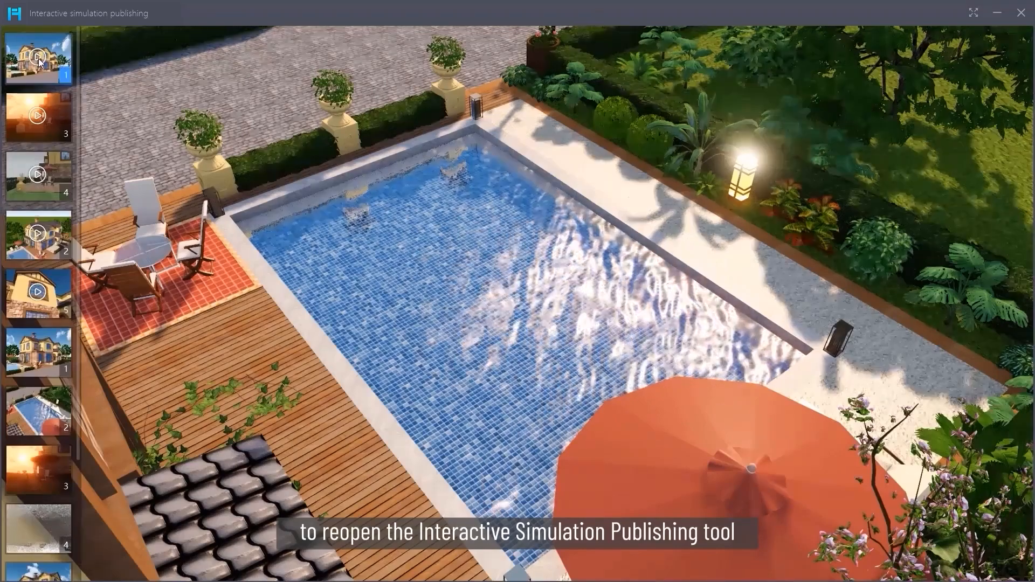
{"action": "left_click", "coordinate": [37, 58]}
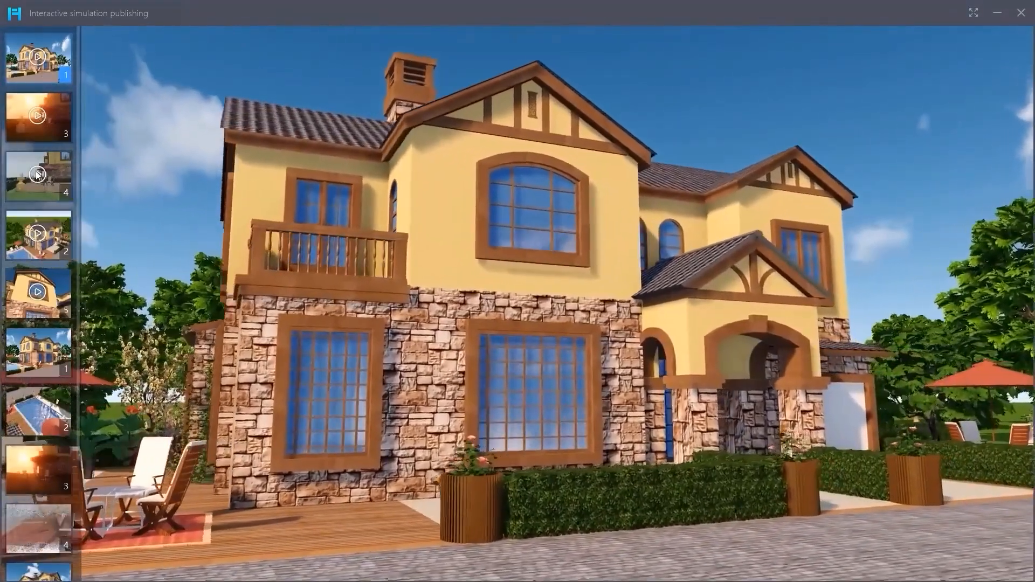
{"action": "left_click", "coordinate": [38, 173]}
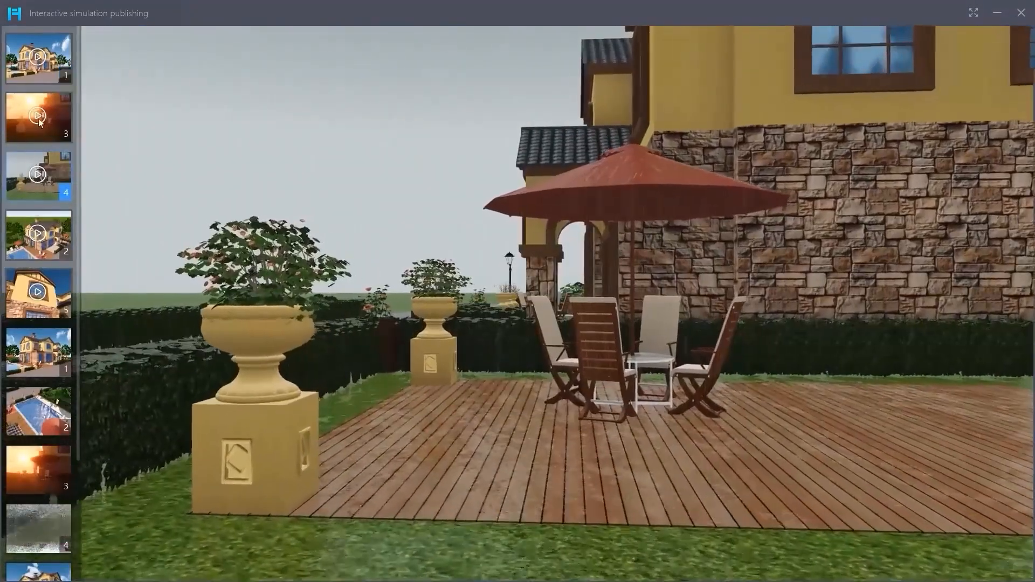
{"action": "left_click", "coordinate": [39, 115]}
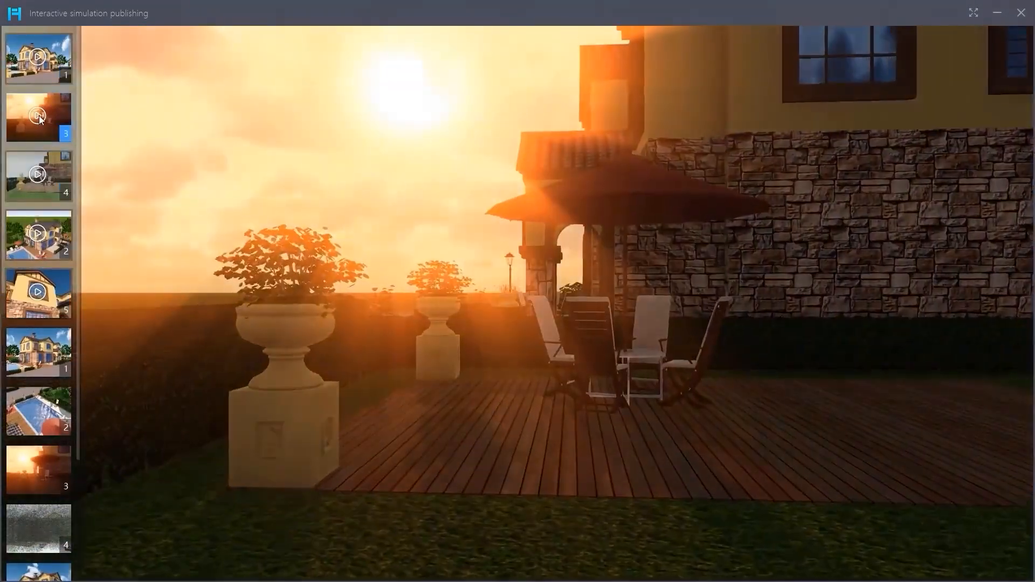
{"action": "left_click", "coordinate": [41, 243]}
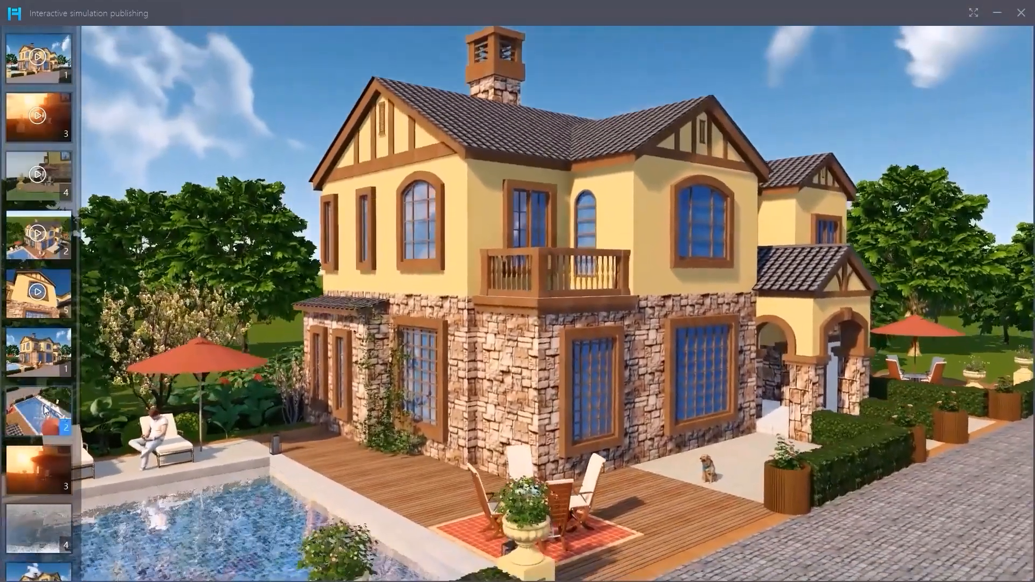
Show saved views 2, 1 and 4 of the scene, and return to view 1
{"action": "left_click", "coordinate": [44, 409]}
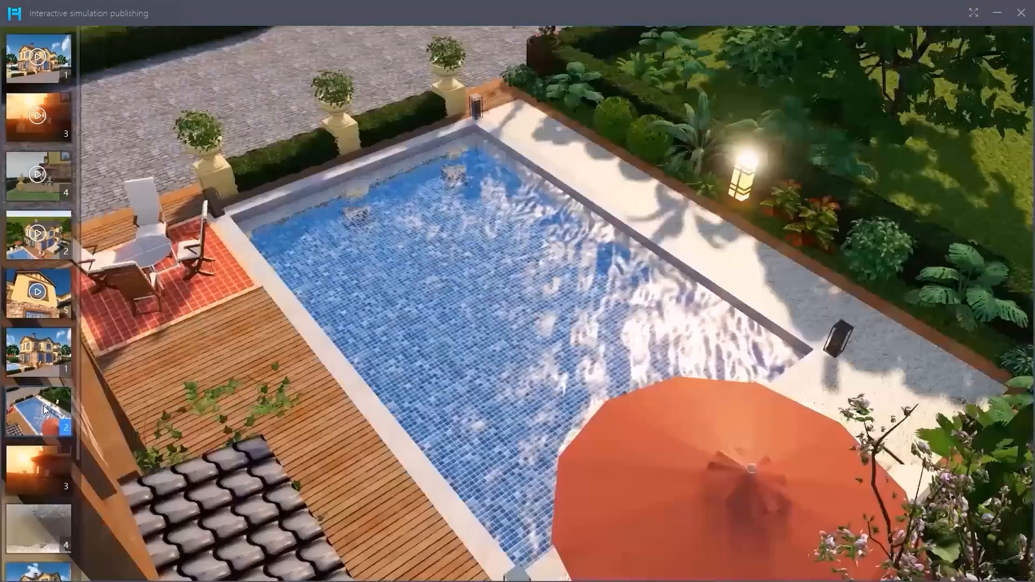
{"action": "left_click", "coordinate": [41, 357]}
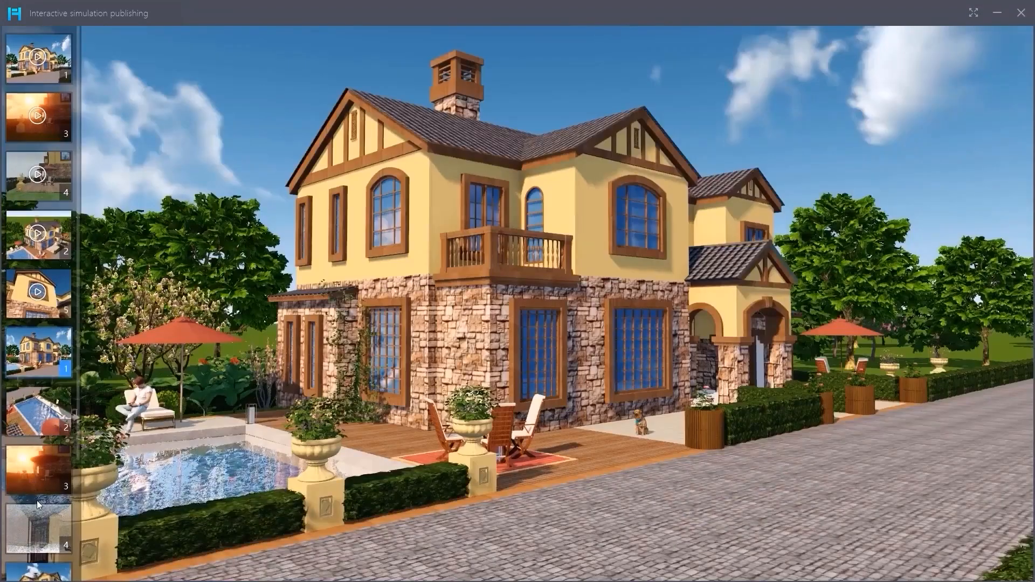
{"action": "left_click", "coordinate": [27, 526]}
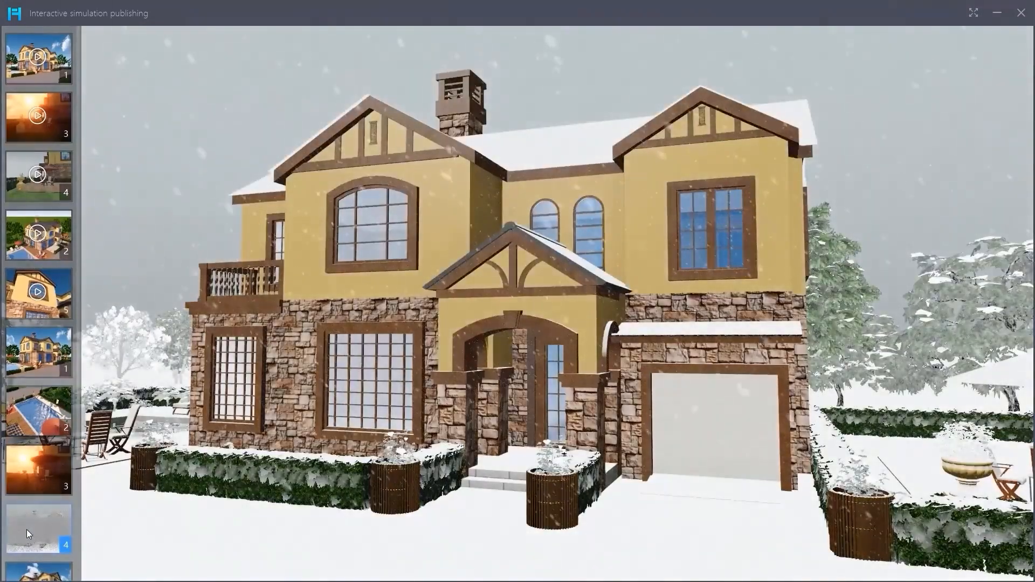
{"action": "left_click", "coordinate": [24, 365]}
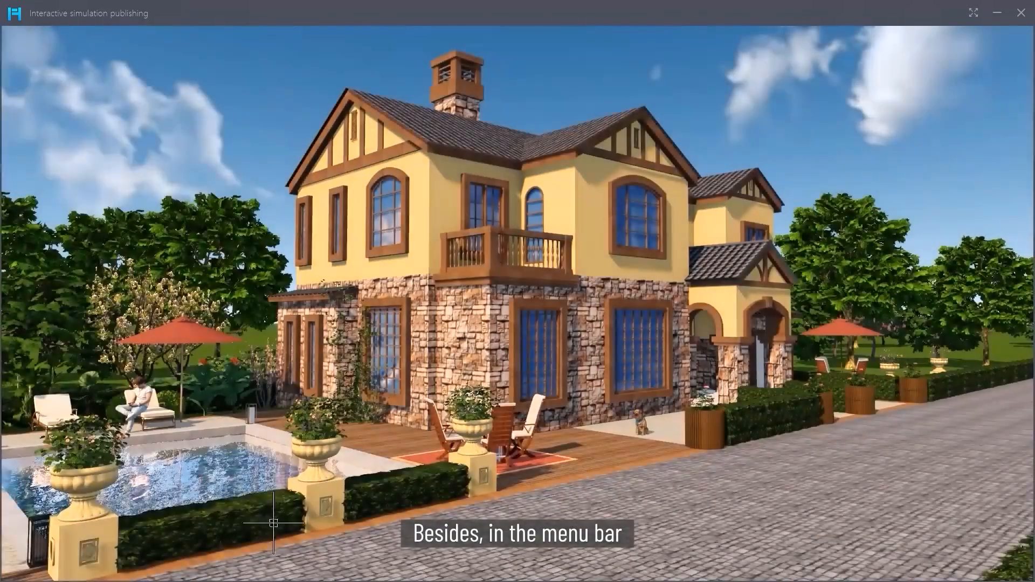
Open the video roaming operation controls and close them without drawing a path
{"action": "mouse_move", "coordinate": [103, 547]}
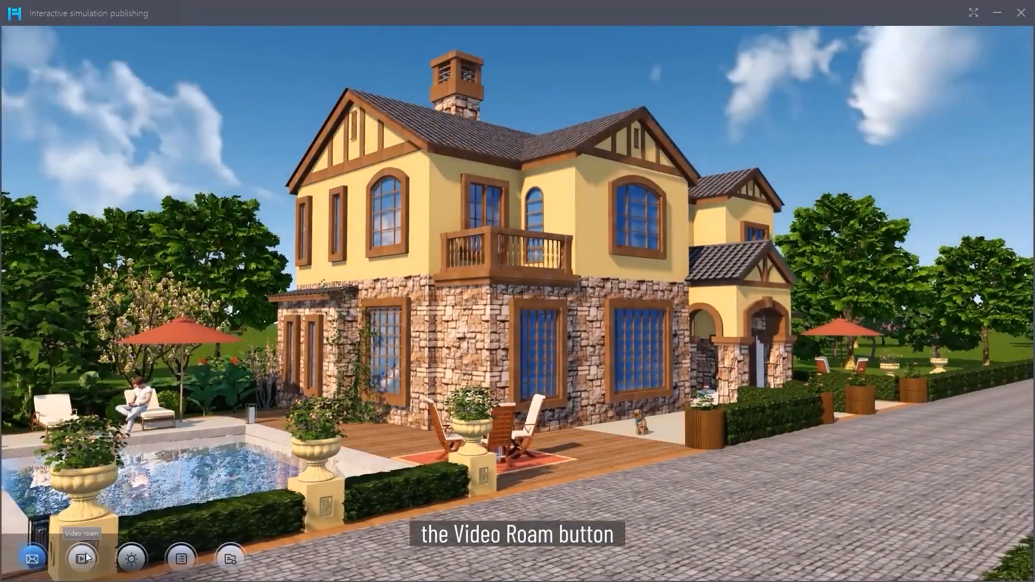
{"action": "left_click", "coordinate": [86, 557]}
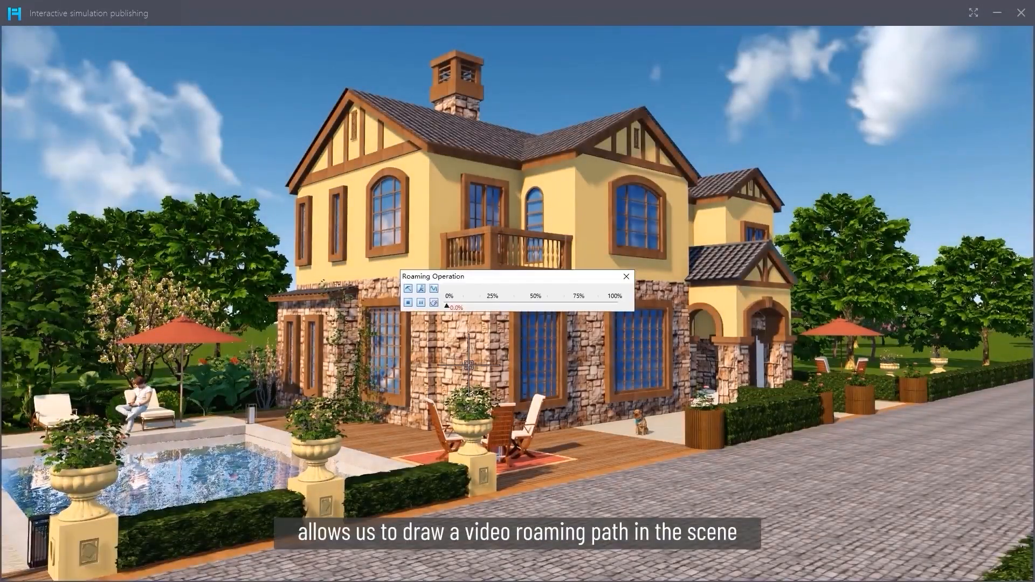
{"action": "left_click", "coordinate": [625, 277]}
Preview the scene in Sunset, Snow and Rain weather, restore Clear sky, and close the environment settings
{"action": "mouse_move", "coordinate": [130, 560]}
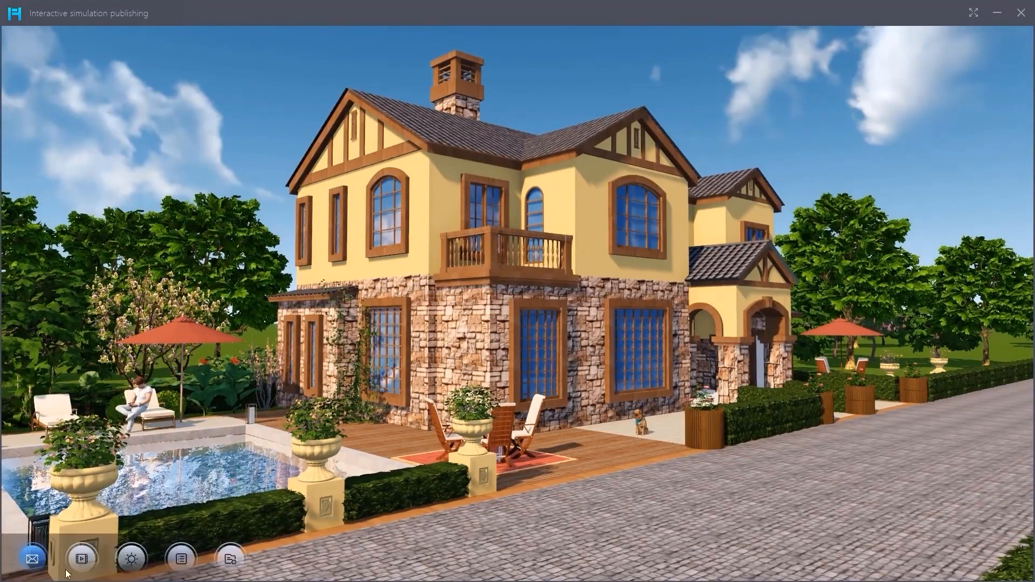
{"action": "left_click", "coordinate": [179, 555]}
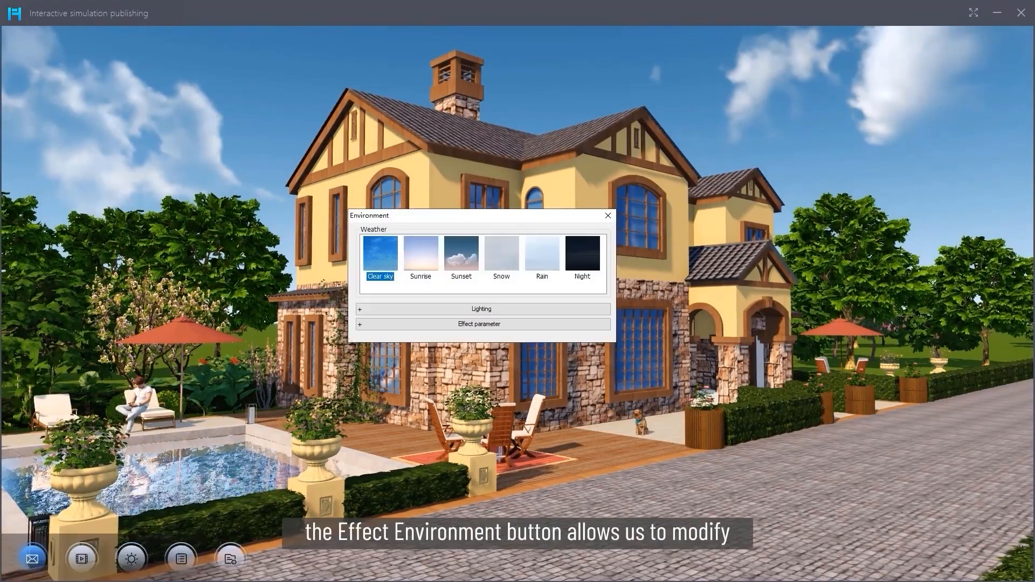
{"action": "left_click", "coordinate": [462, 259]}
{"action": "left_click", "coordinate": [507, 252]}
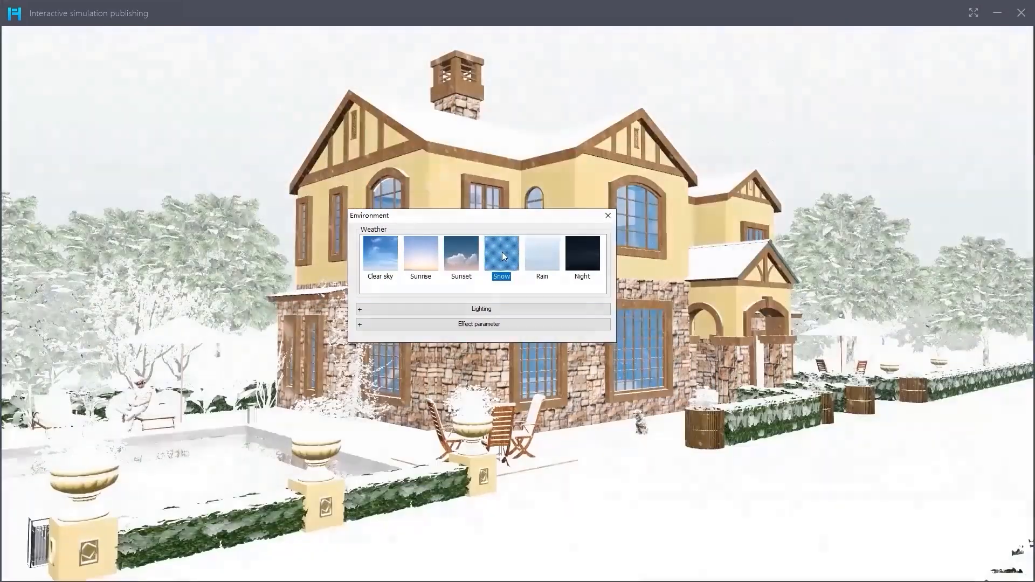
{"action": "left_click", "coordinate": [538, 252]}
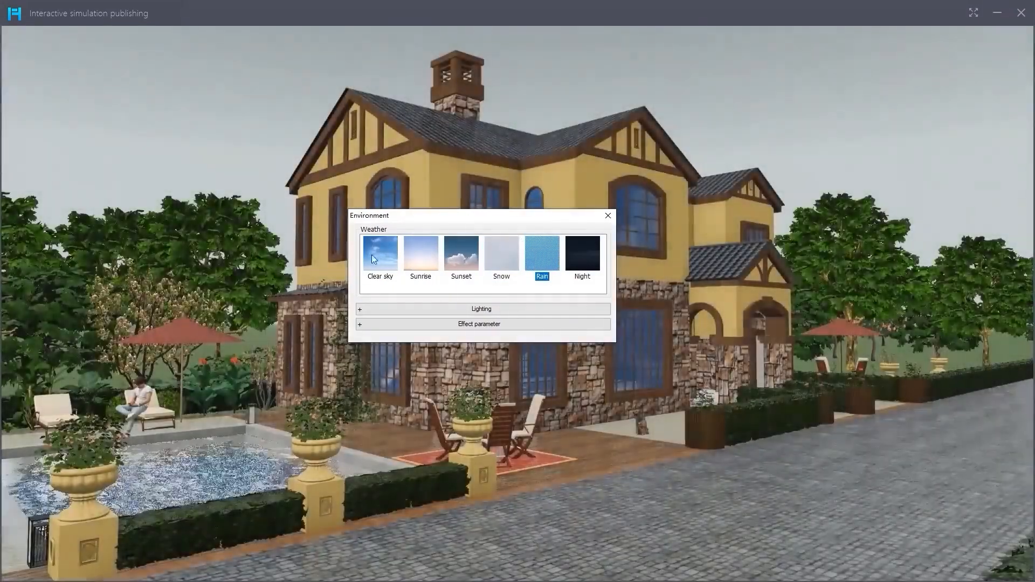
{"action": "left_click", "coordinate": [607, 216]}
Show the indicator properties of the villa building and hide them again
{"action": "mouse_move", "coordinate": [19, 431]}
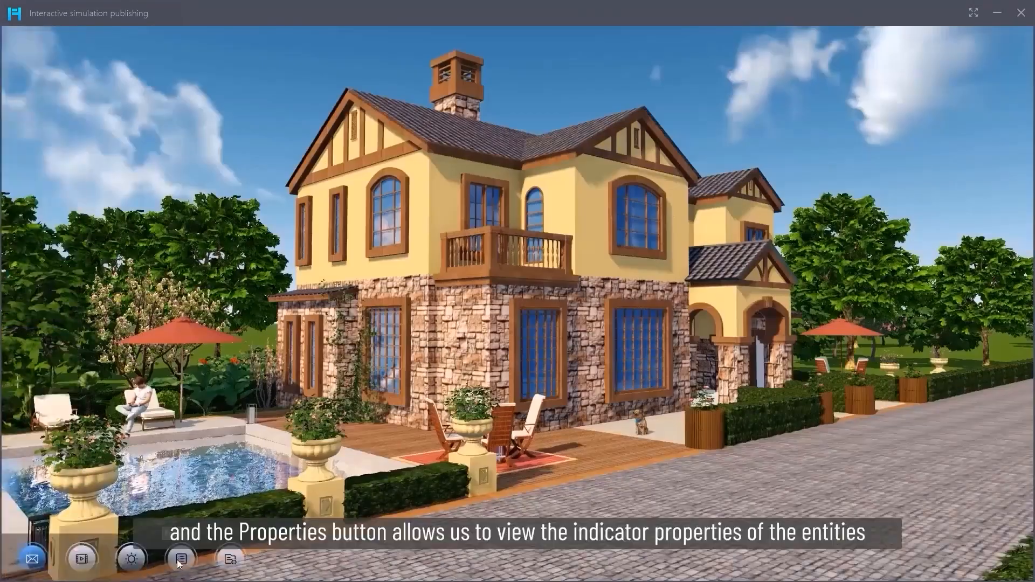
{"action": "left_click", "coordinate": [181, 559]}
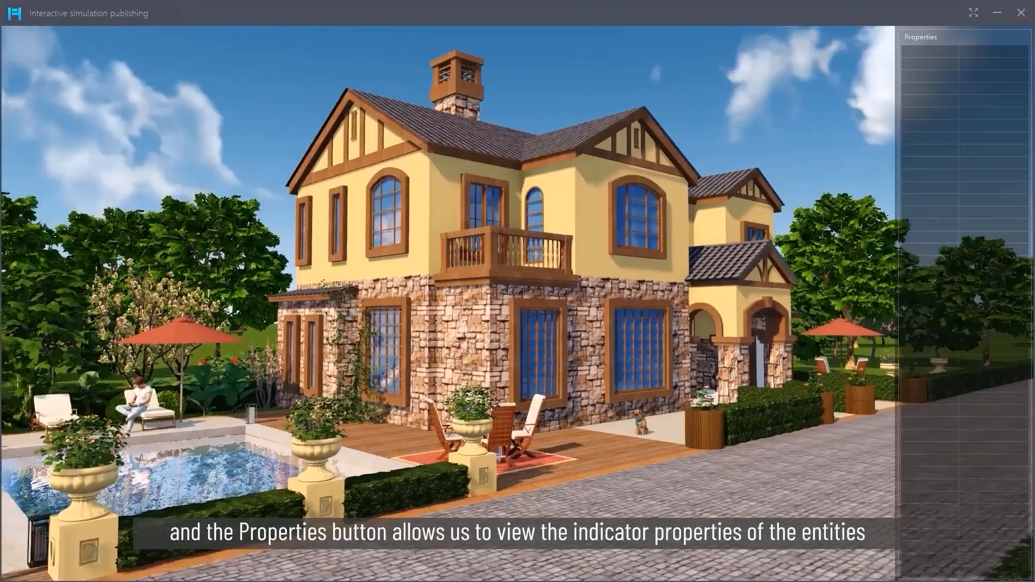
{"action": "mouse_move", "coordinate": [435, 191]}
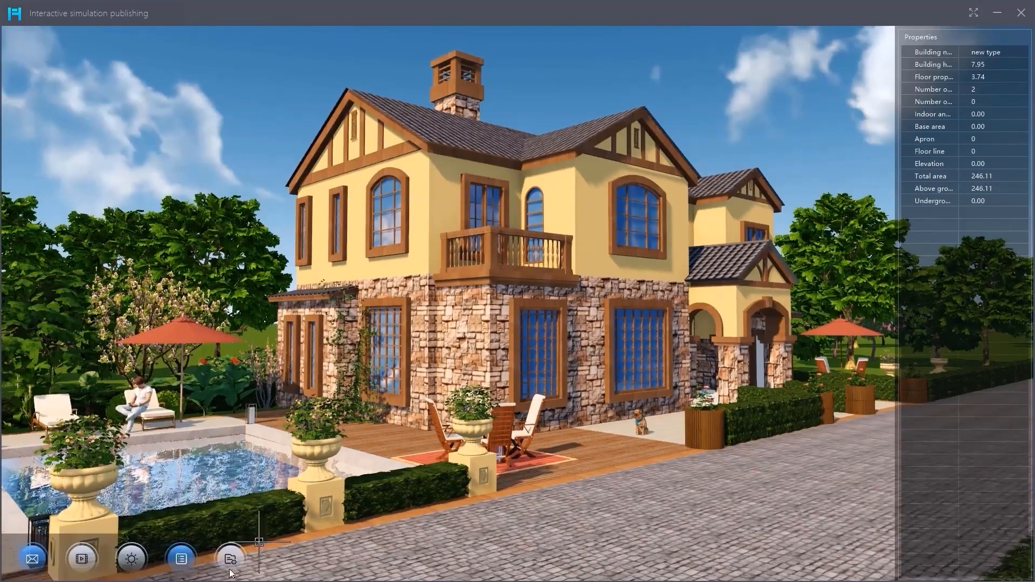
{"action": "left_click", "coordinate": [181, 559]}
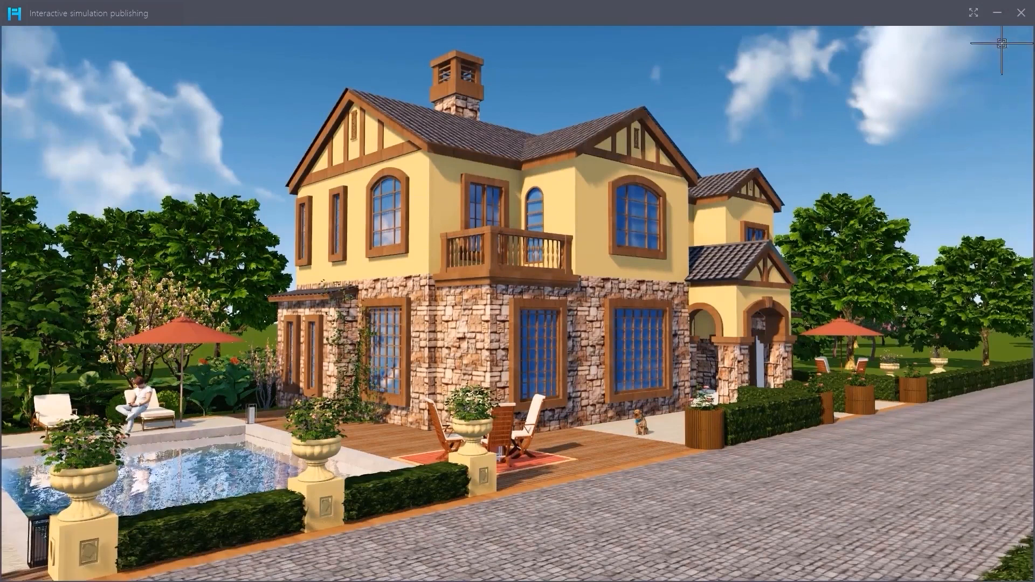